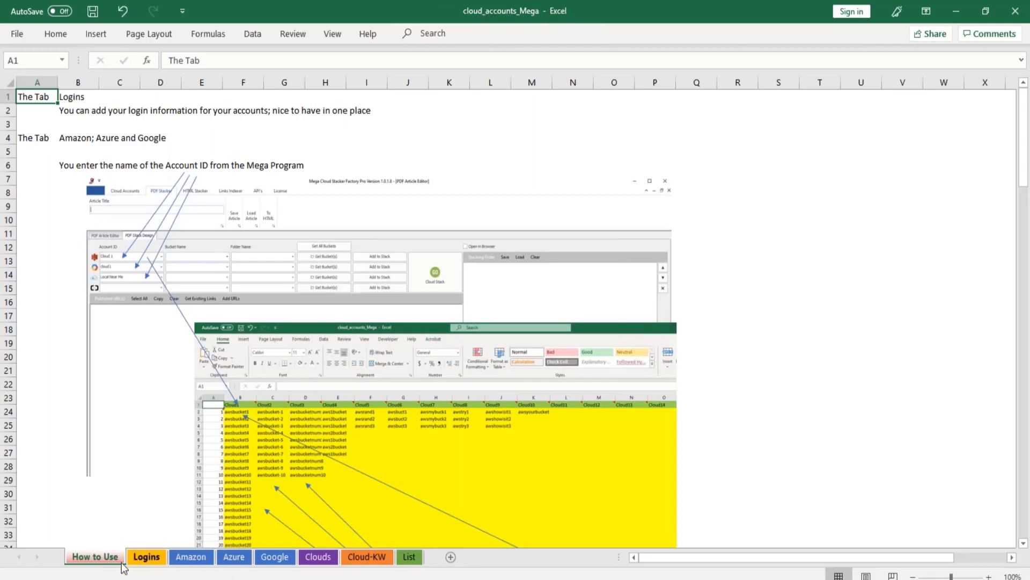
Review the How to Use instructions and the Logins sheet's columns, and open the Amazon sheet.
{"action": "scroll", "coordinate": [143, 476], "scroll_direction": "down", "scroll_amount": 14}
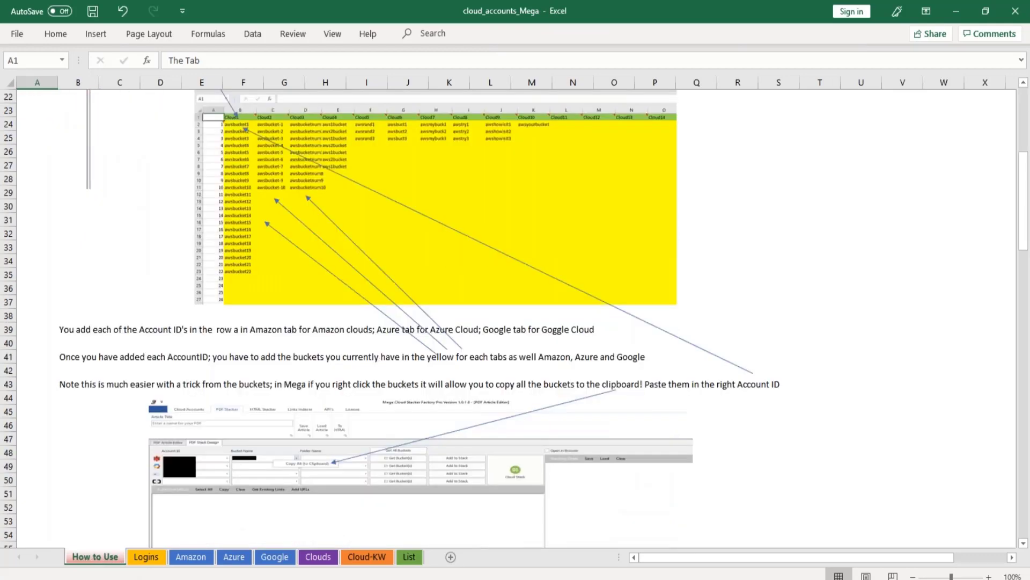
{"action": "scroll", "coordinate": [142, 476], "scroll_direction": "up", "scroll_amount": 5}
{"action": "scroll", "coordinate": [159, 475], "scroll_direction": "up", "scroll_amount": 9}
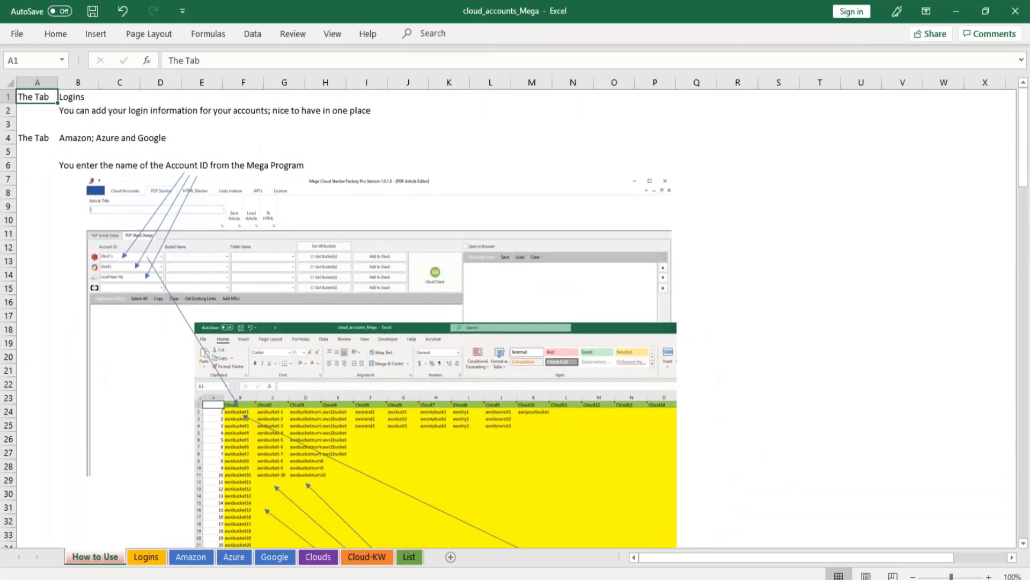
{"action": "left_click", "coordinate": [146, 557]}
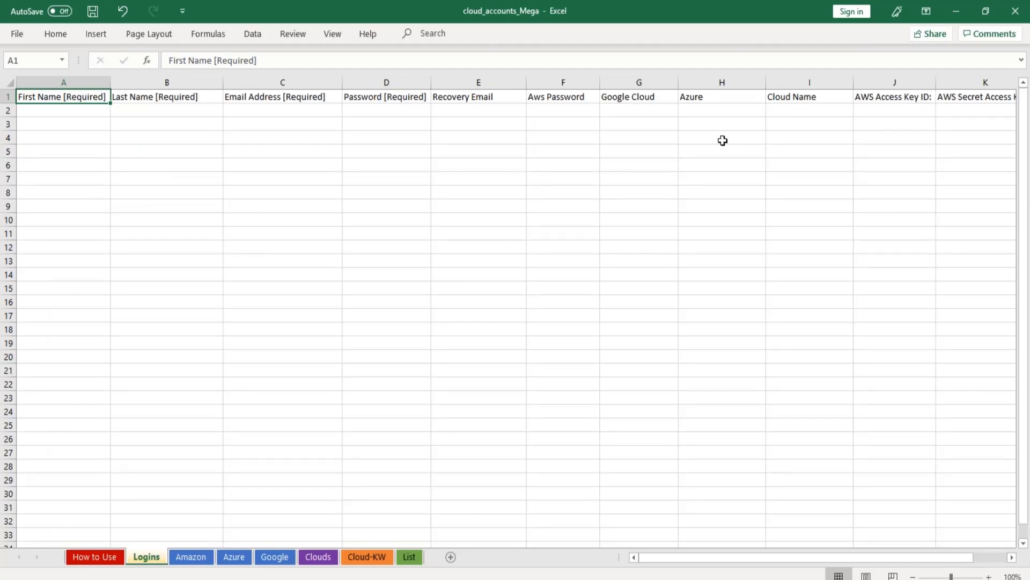
{"action": "left_click", "coordinate": [733, 110]}
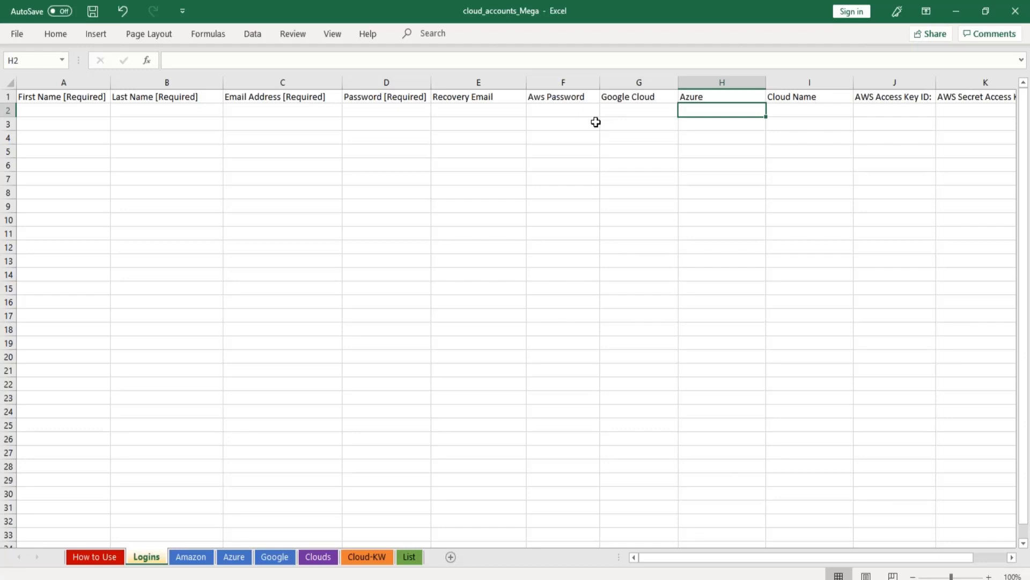
{"action": "left_click", "coordinate": [192, 558]}
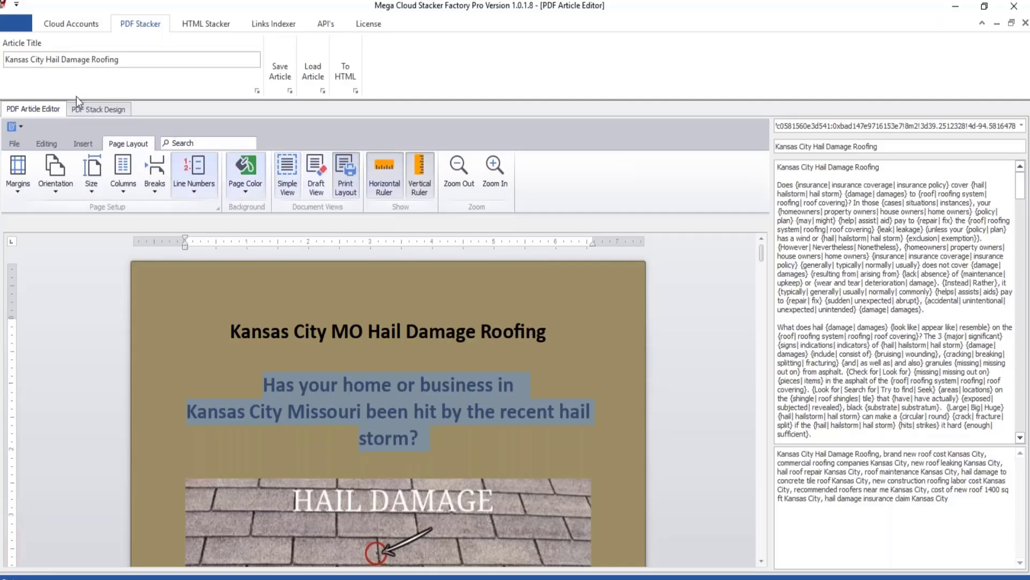
In Mega Cloud Stacker Factory's PDF stack design, retrieve the Amazon account Cloud 1's buckets and copy them all to the clipboard.
{"action": "left_click", "coordinate": [103, 109]}
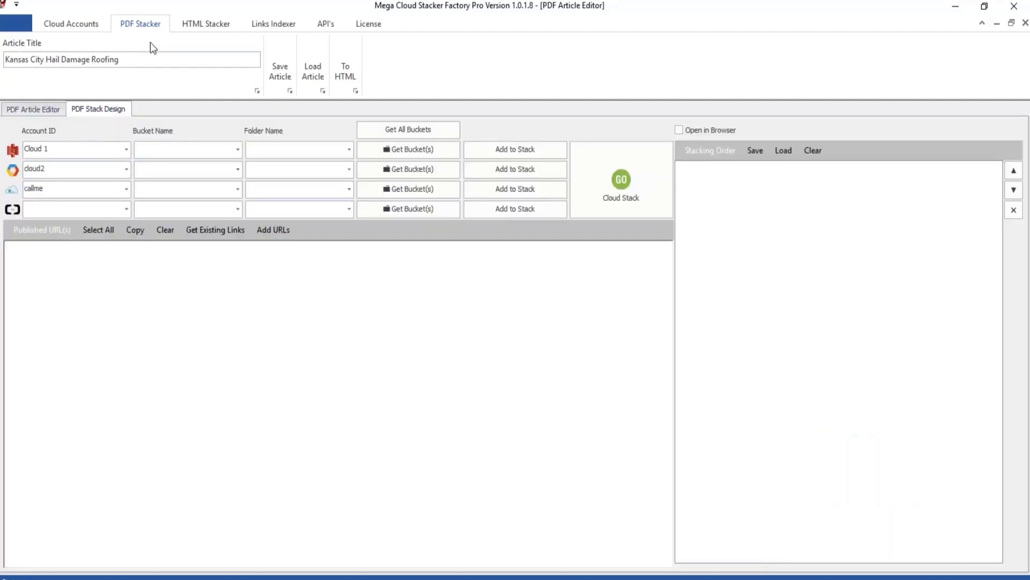
{"action": "left_click", "coordinate": [86, 28]}
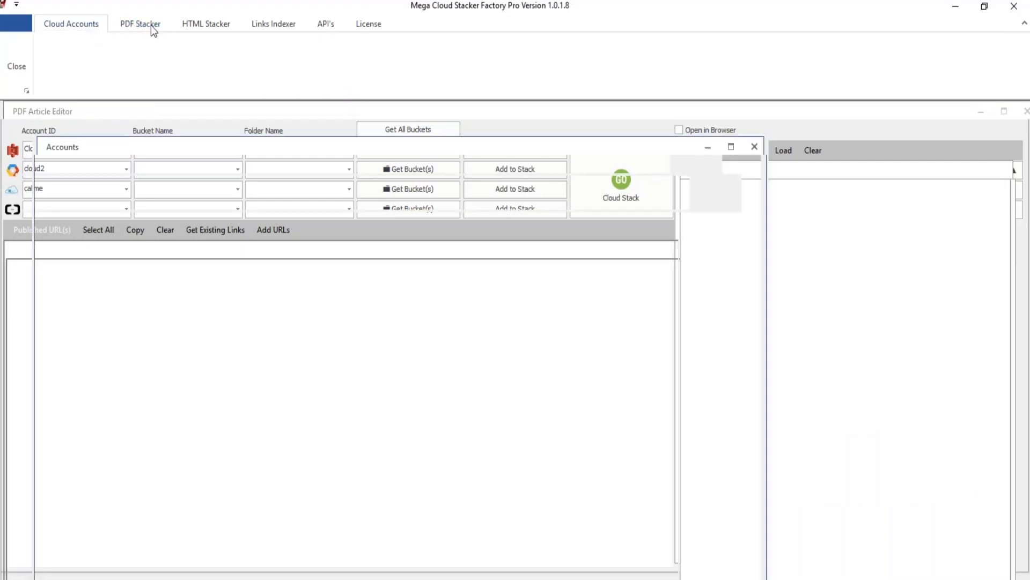
{"action": "left_click", "coordinate": [142, 24]}
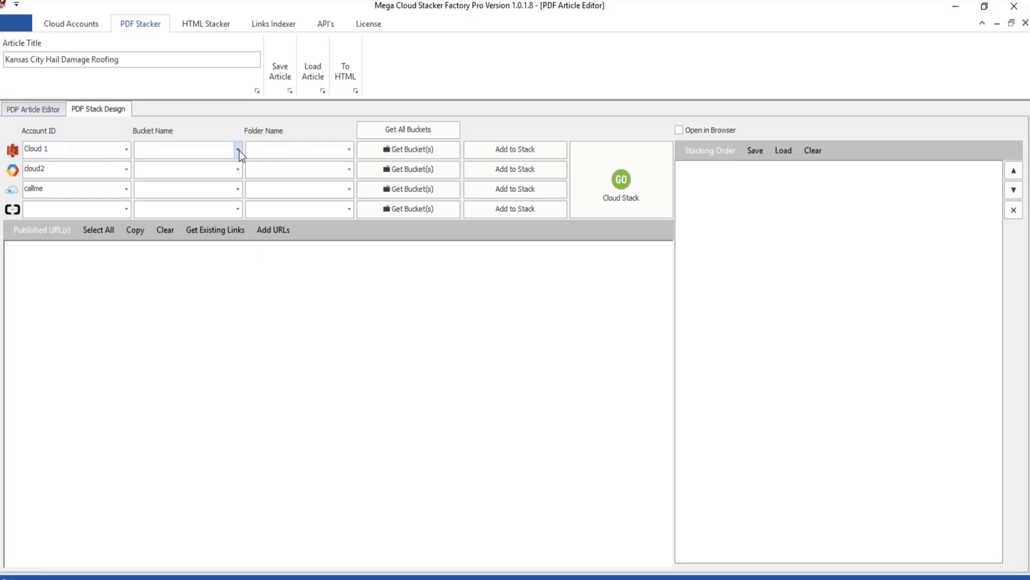
{"action": "left_click", "coordinate": [424, 150]}
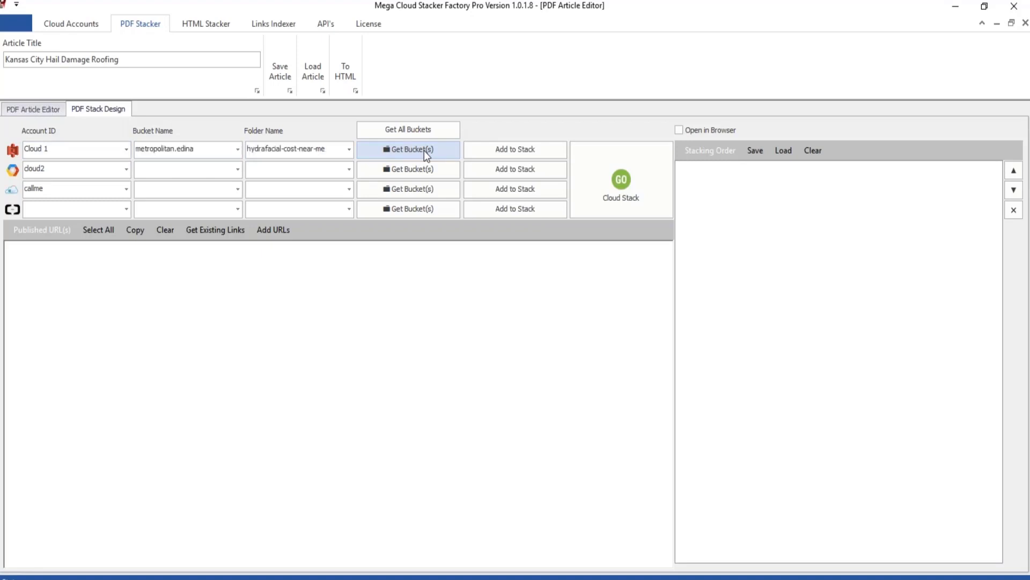
{"action": "right_click", "coordinate": [219, 148]}
{"action": "left_click", "coordinate": [261, 157]}
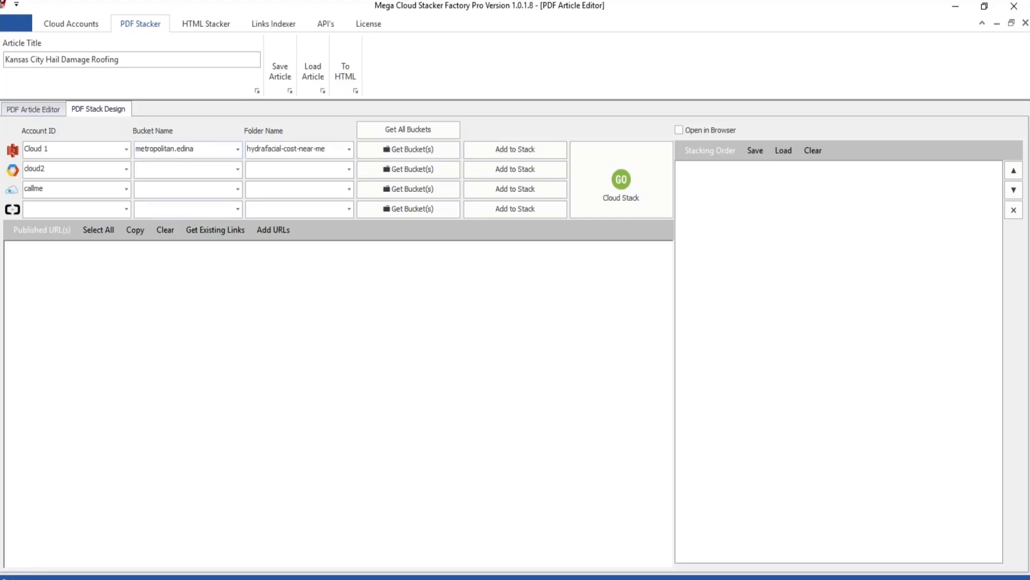
Switch to the cloud_accounts_Mega workbook and paste the copied buckets as Unicode text into cell L2 of the Amazon sheet.
{"action": "mouse_move", "coordinate": [277, 577]}
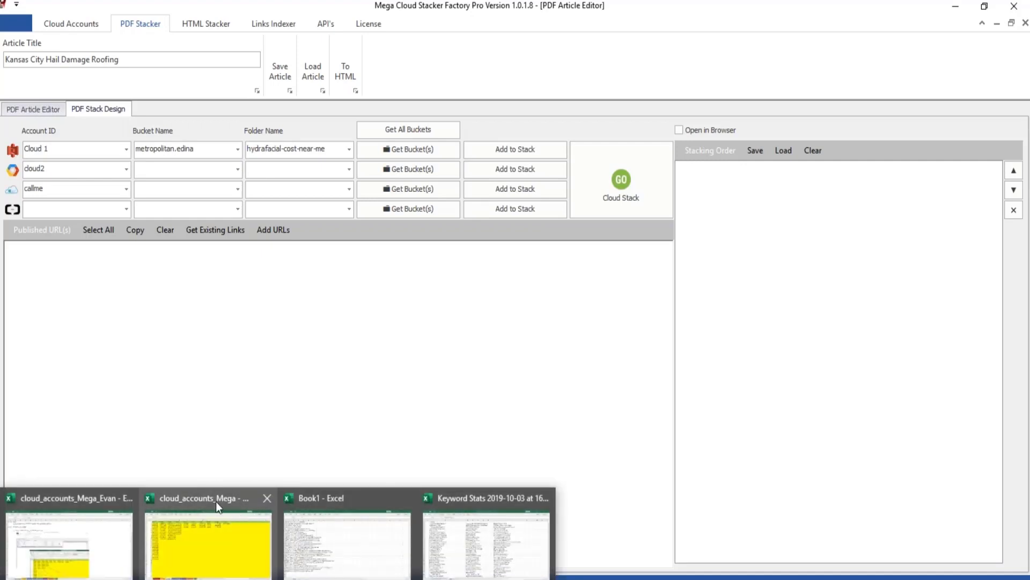
{"action": "left_click", "coordinate": [219, 537]}
{"action": "left_click", "coordinate": [712, 109]}
{"action": "right_click", "coordinate": [712, 110]}
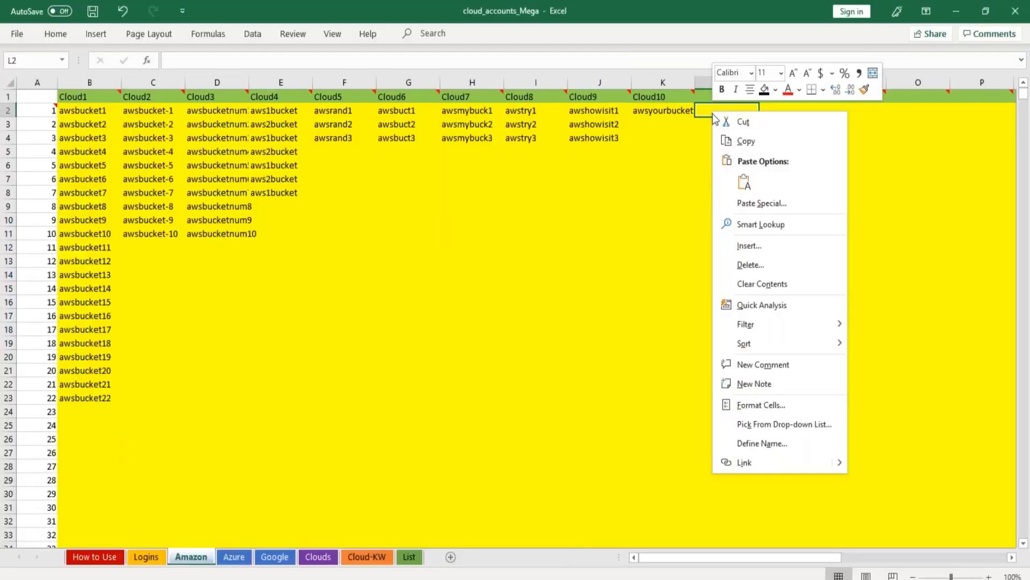
{"action": "left_click", "coordinate": [755, 203]}
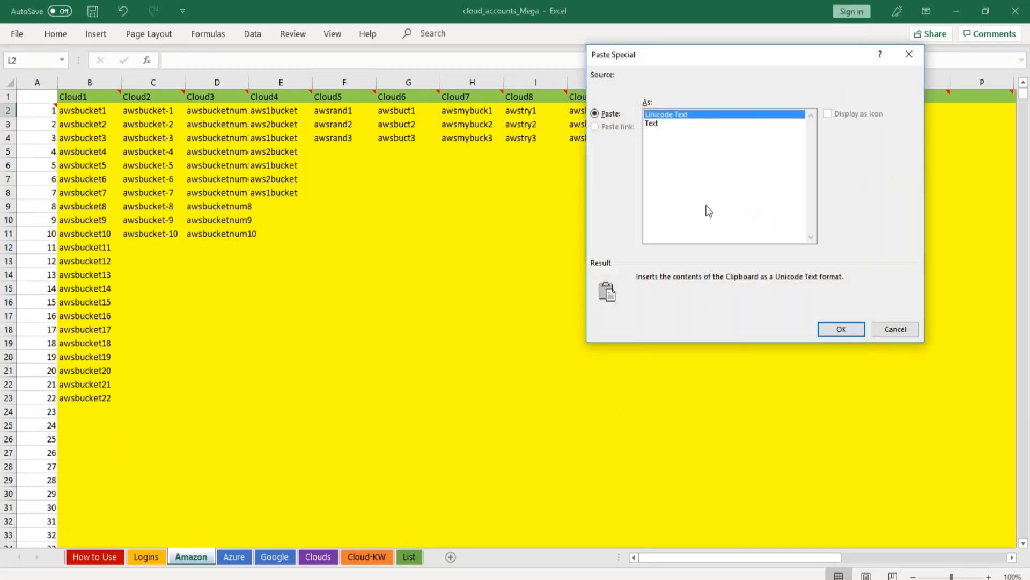
{"action": "left_click", "coordinate": [836, 325]}
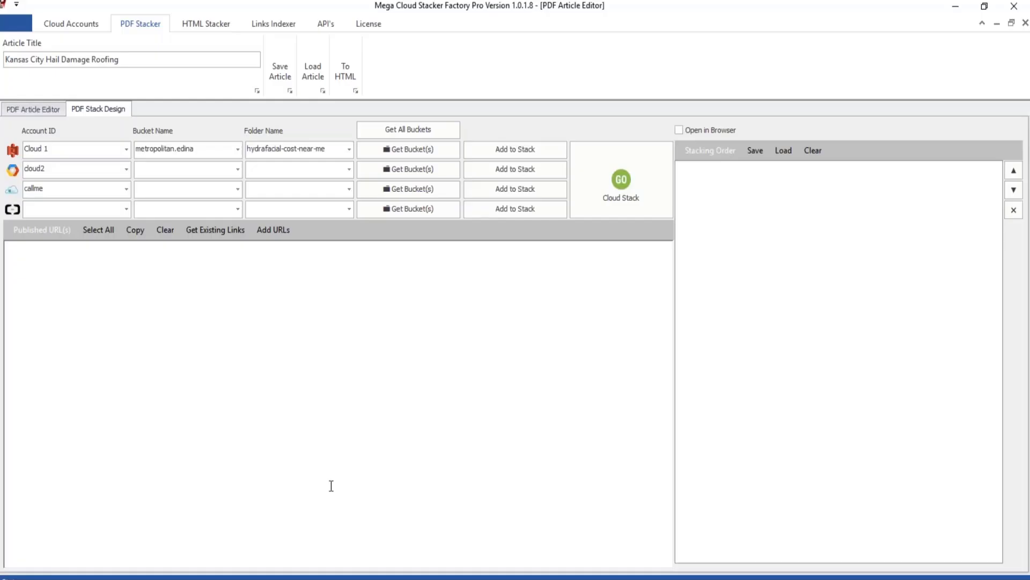
Clear the bucket name and folder name of the Cloud 1 account in Mega Cloud Stacker Factory's stack design.
{"action": "double_click", "coordinate": [47, 150]}
{"action": "double_click", "coordinate": [221, 152]}
{"action": "key", "text": "BackSpace"}
{"action": "double_click", "coordinate": [335, 151]}
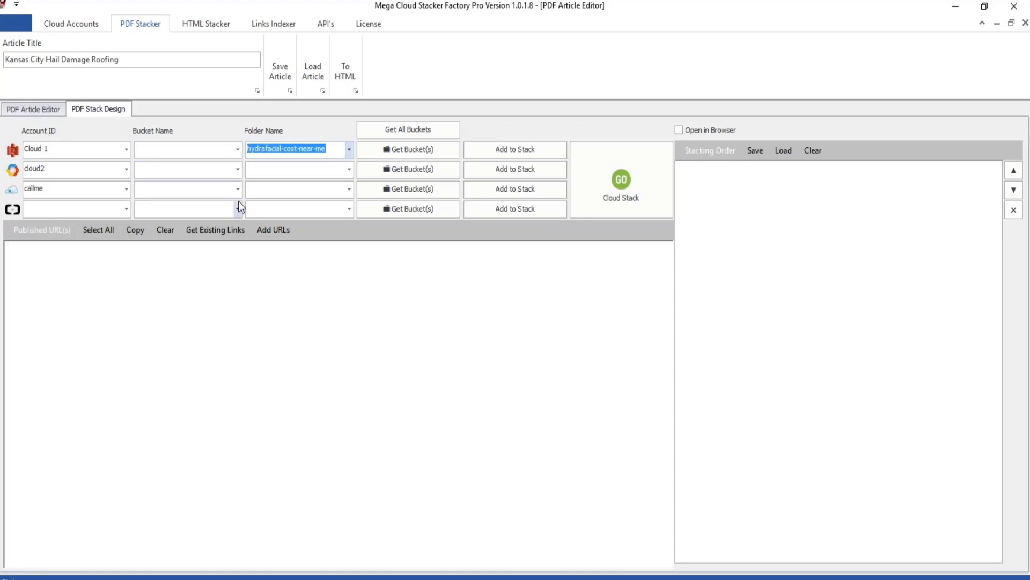
{"action": "key", "text": "BackSpace"}
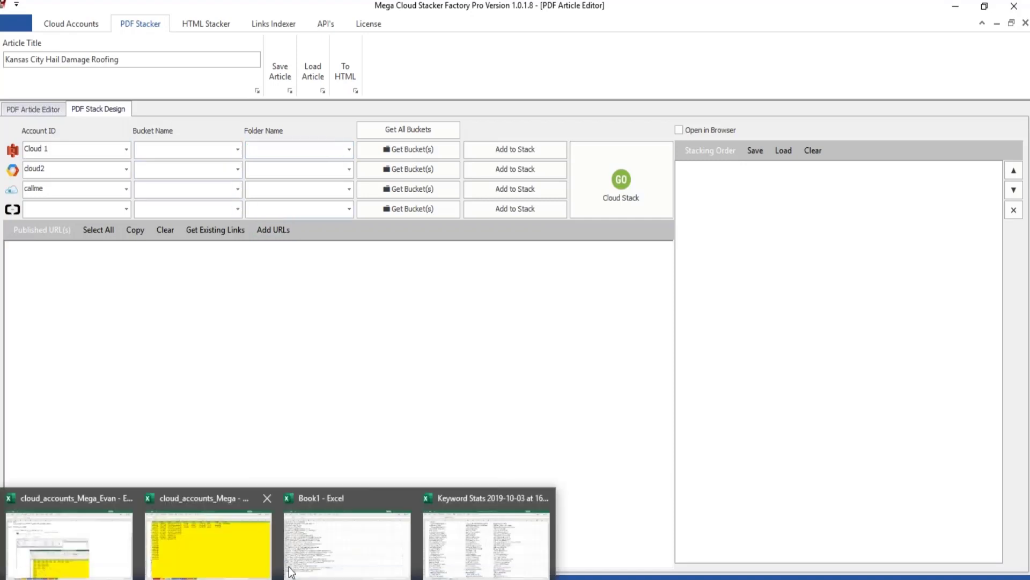
Return to the cloud_accounts_Mega workbook and examine the bucket lists on the Azure and Google sheets.
{"action": "left_click", "coordinate": [243, 507]}
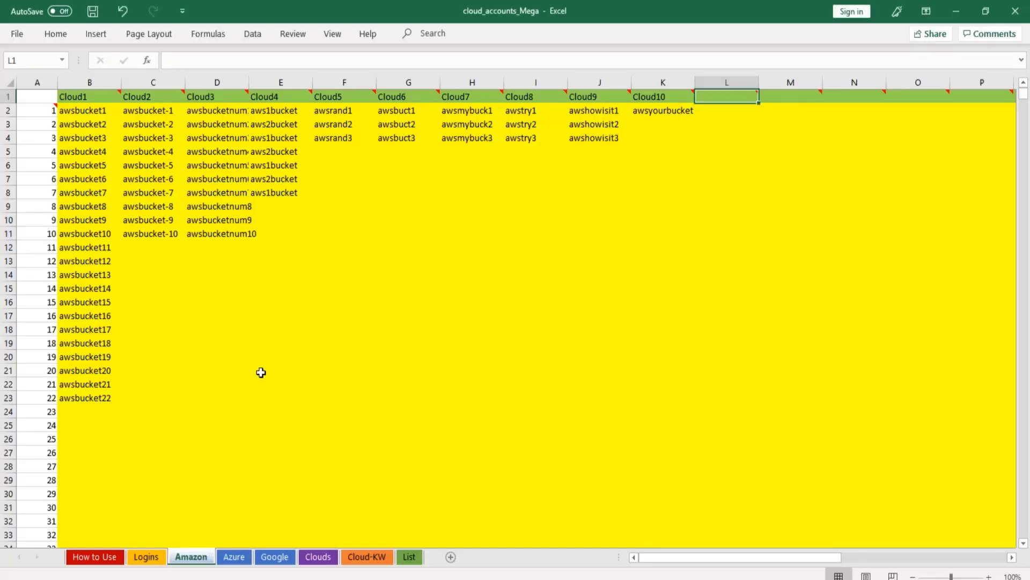
{"action": "left_click", "coordinate": [243, 558]}
{"action": "left_click", "coordinate": [275, 558]}
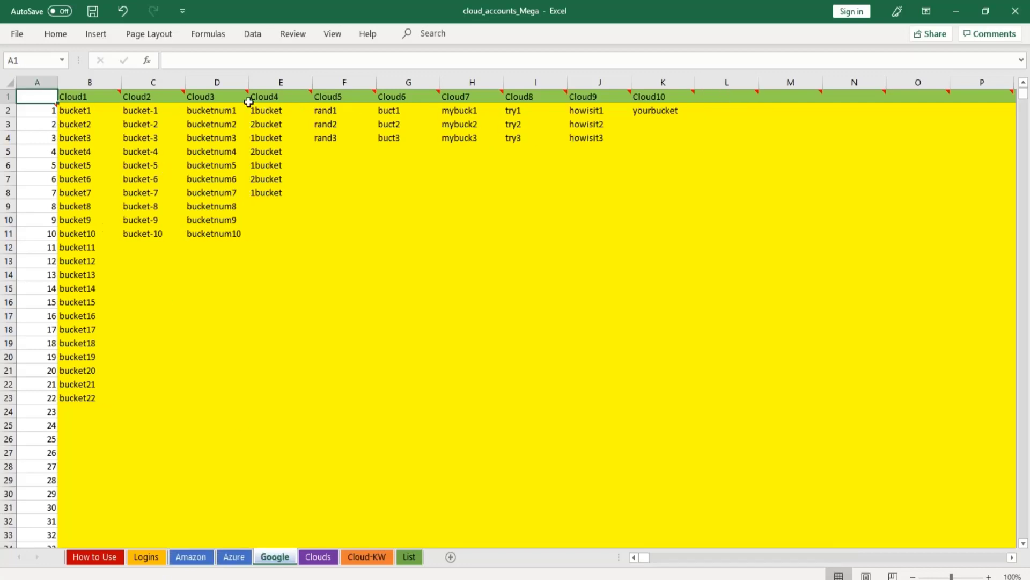
{"action": "left_click_drag", "start_coordinate": [76, 110], "coordinate": [709, 449]}
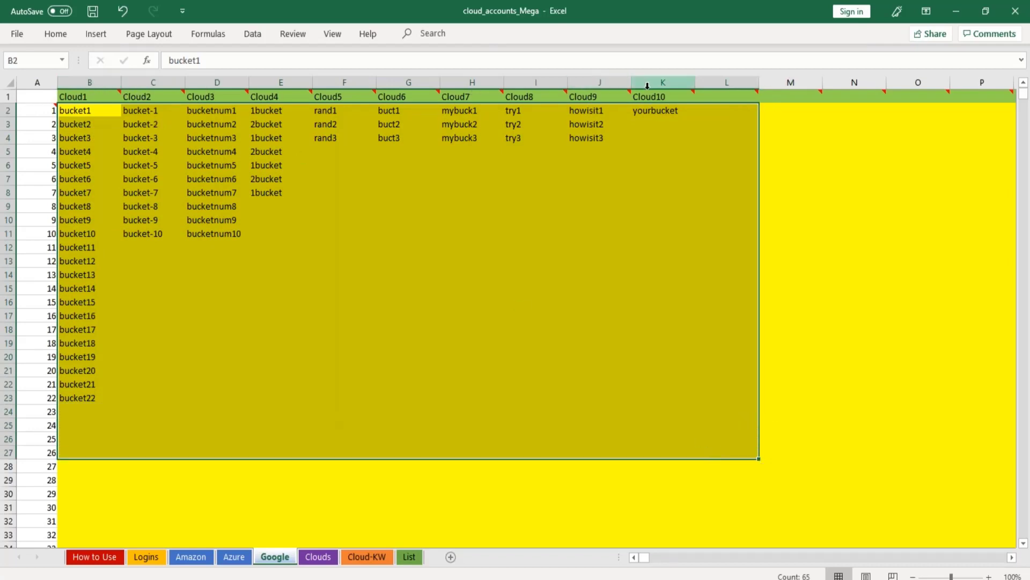
Set the cloud name in cell W1 of the Clouds sheet to "roofing".
{"action": "left_click", "coordinate": [318, 557]}
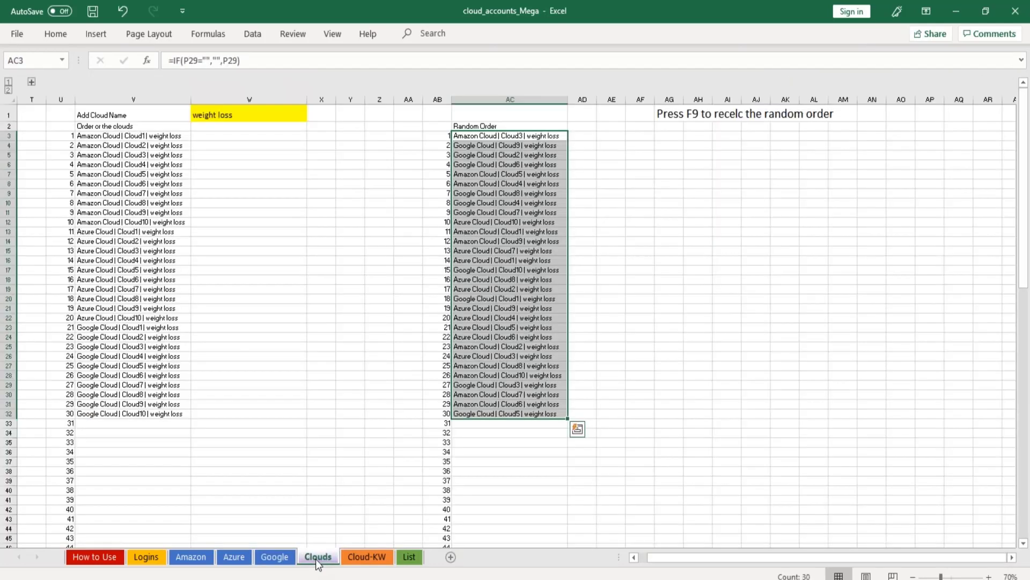
{"action": "left_click", "coordinate": [249, 115]}
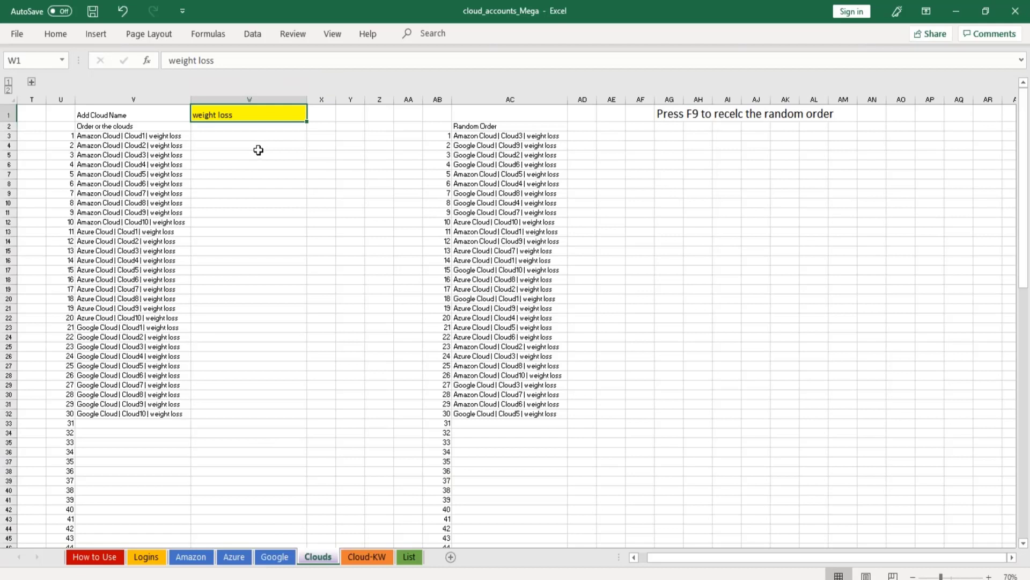
{"action": "type", "text": "roofing"}
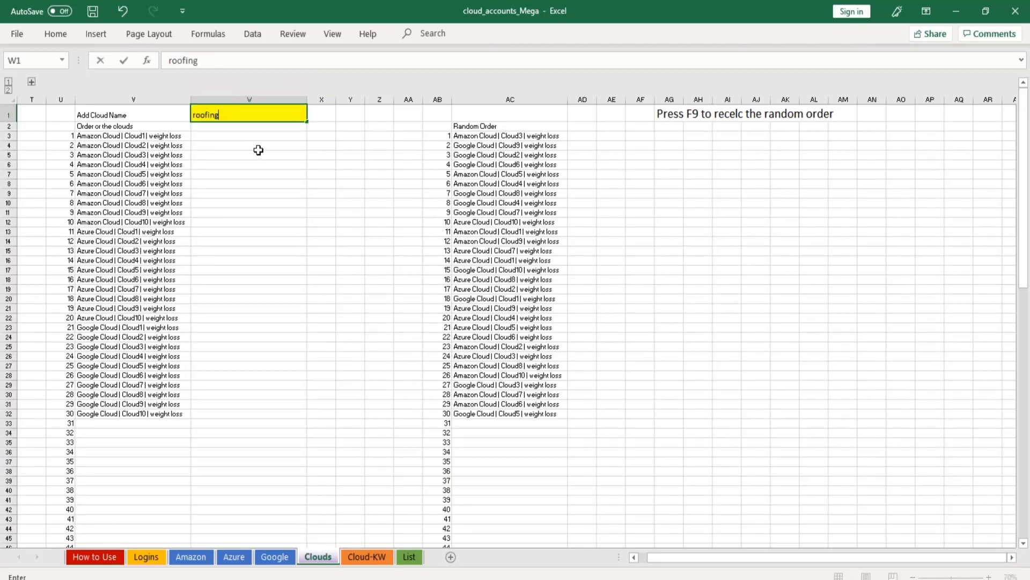
{"action": "key", "text": "Return"}
Copy the ordered cloud list in V3:V32 and paste it into a new Notepad document.
{"action": "left_click_drag", "start_coordinate": [128, 144], "coordinate": [136, 413]}
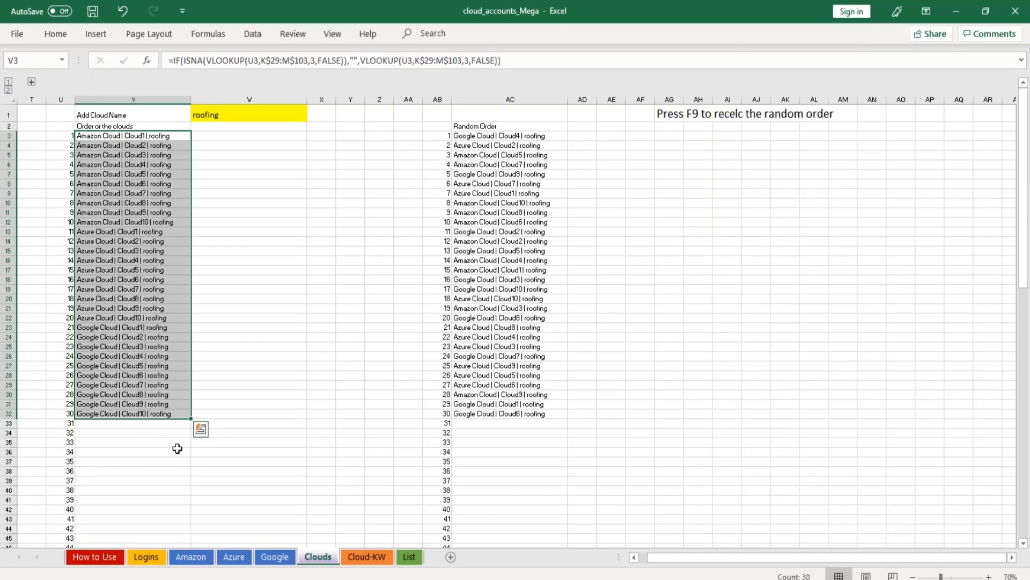
{"action": "key", "text": "ctrl+c"}
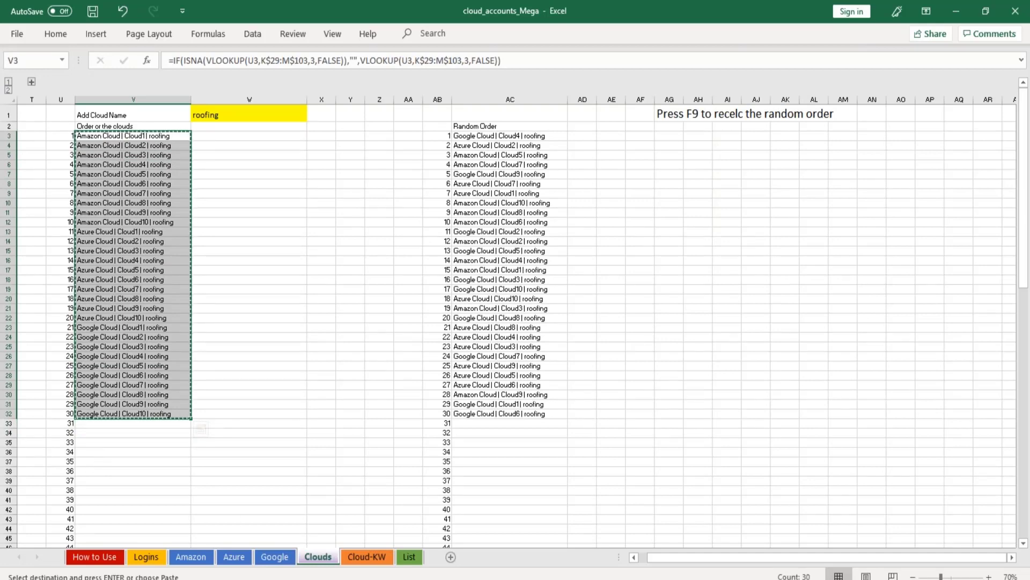
{"action": "key", "text": "super"}
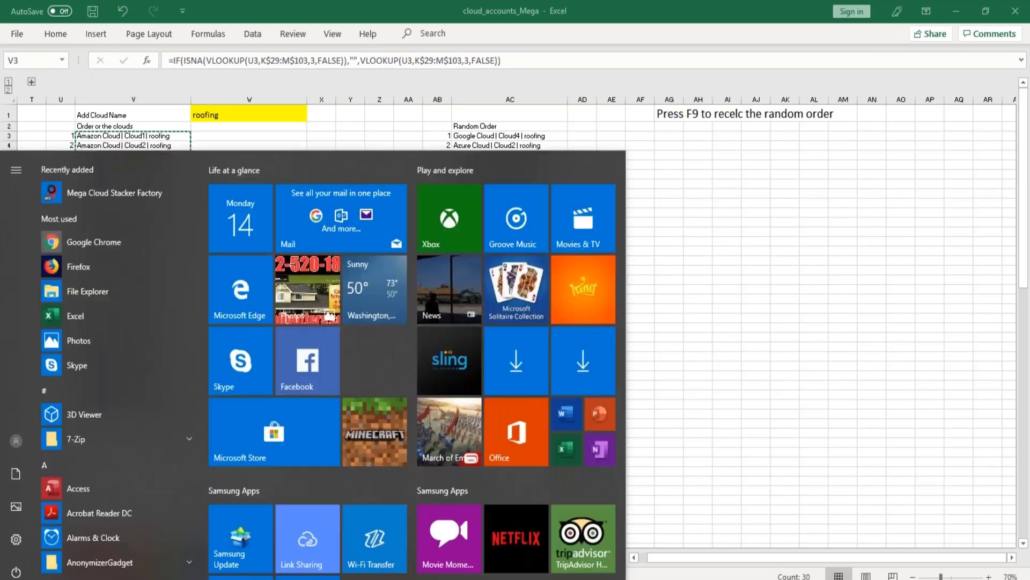
{"action": "type", "text": "note"}
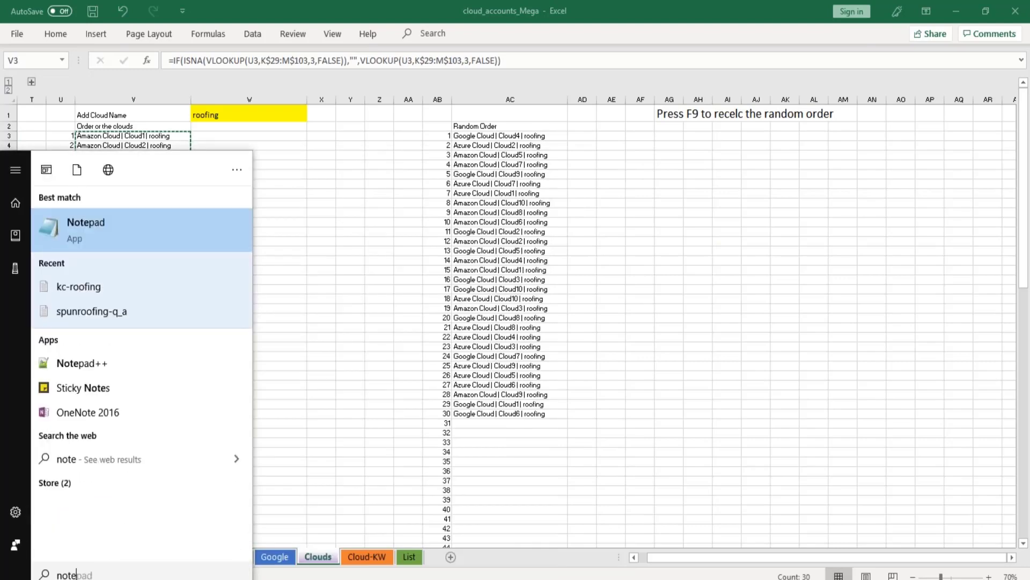
{"action": "key", "text": "Return"}
{"action": "key", "text": "ctrl+v"}
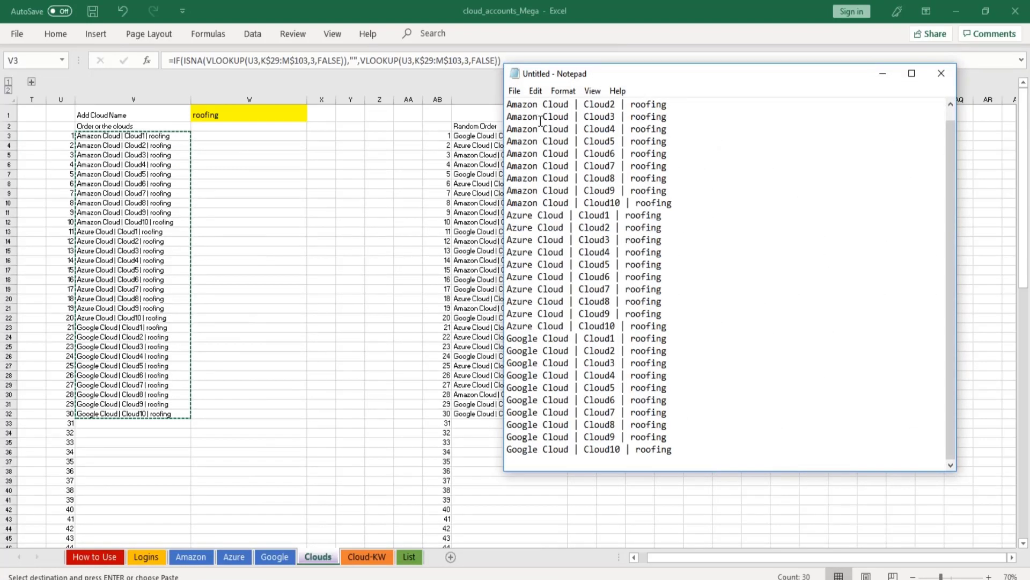
Save the Notepad list as the text file main-roofing in the Stack Order folder.
{"action": "left_click", "coordinate": [515, 91]}
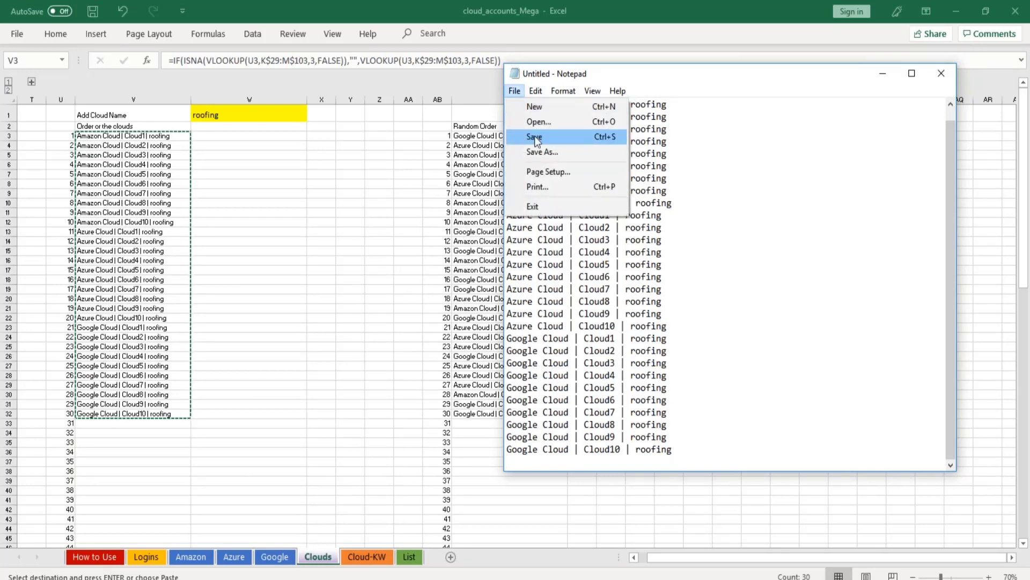
{"action": "left_click", "coordinate": [542, 152]}
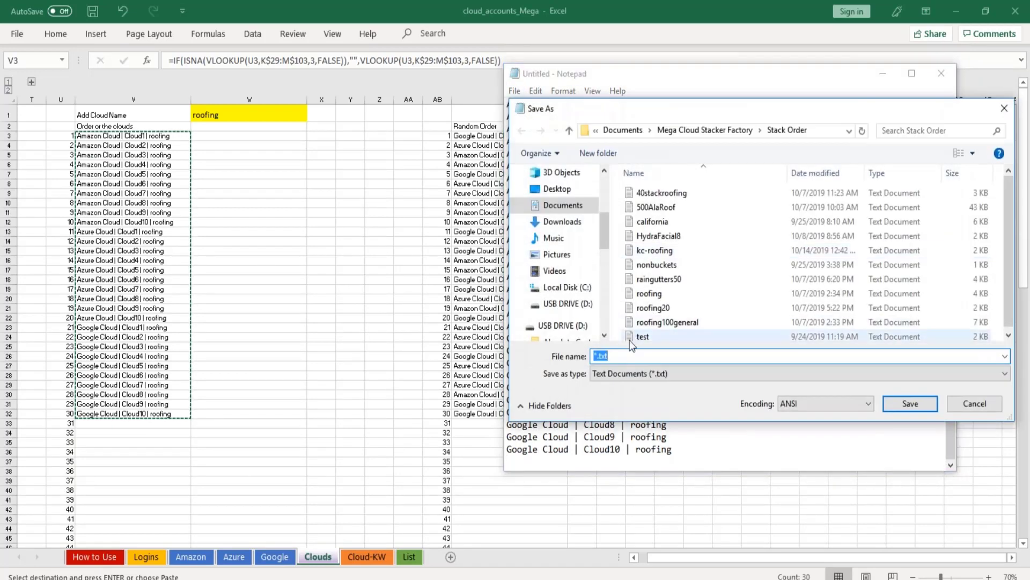
{"action": "type", "text": "main-roofing"}
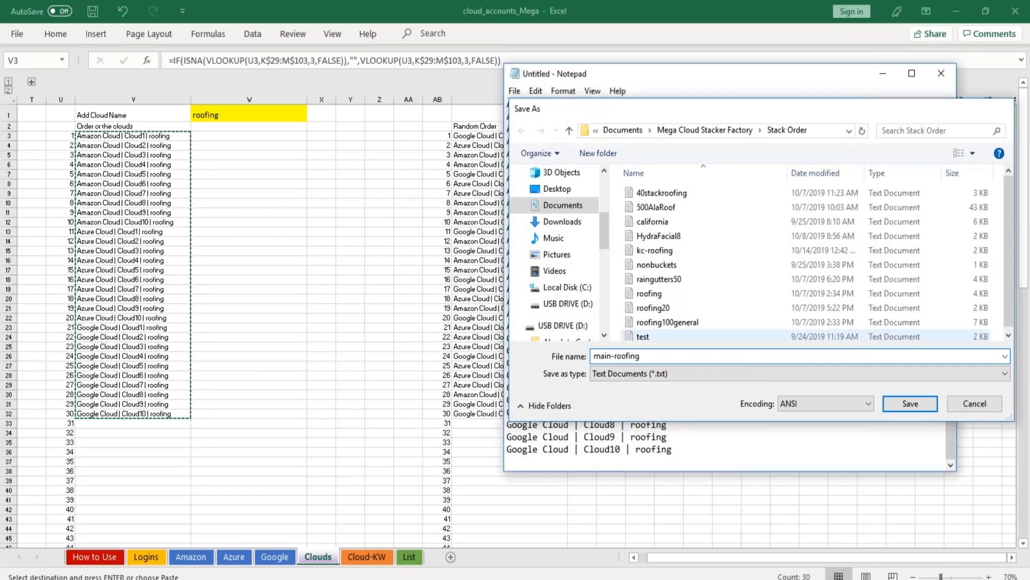
{"action": "key", "text": "Return"}
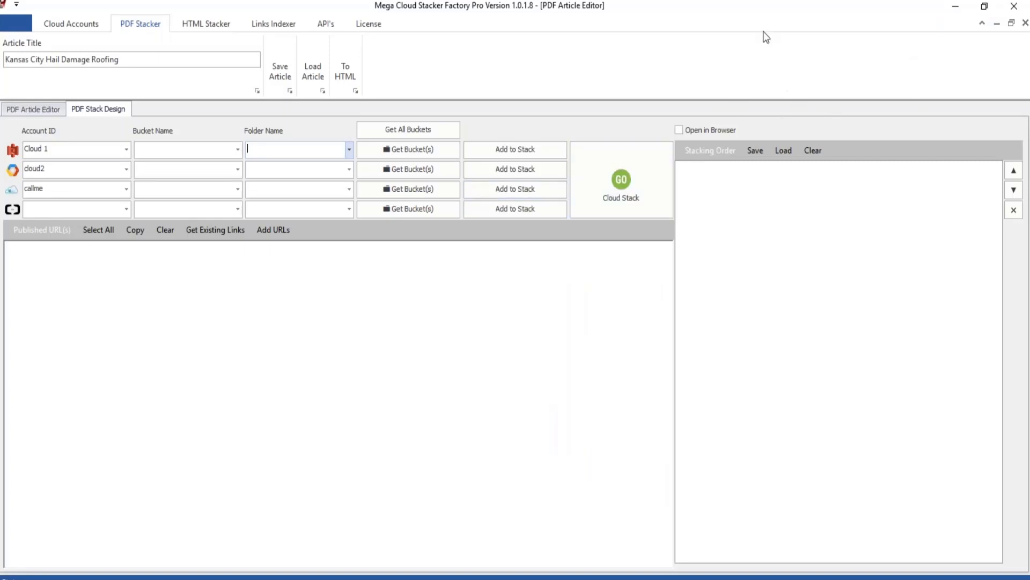
Load the main-roofing file as the stacking order in Mega Cloud Stacker Factory and clear the loaded list.
{"action": "left_click", "coordinate": [781, 158]}
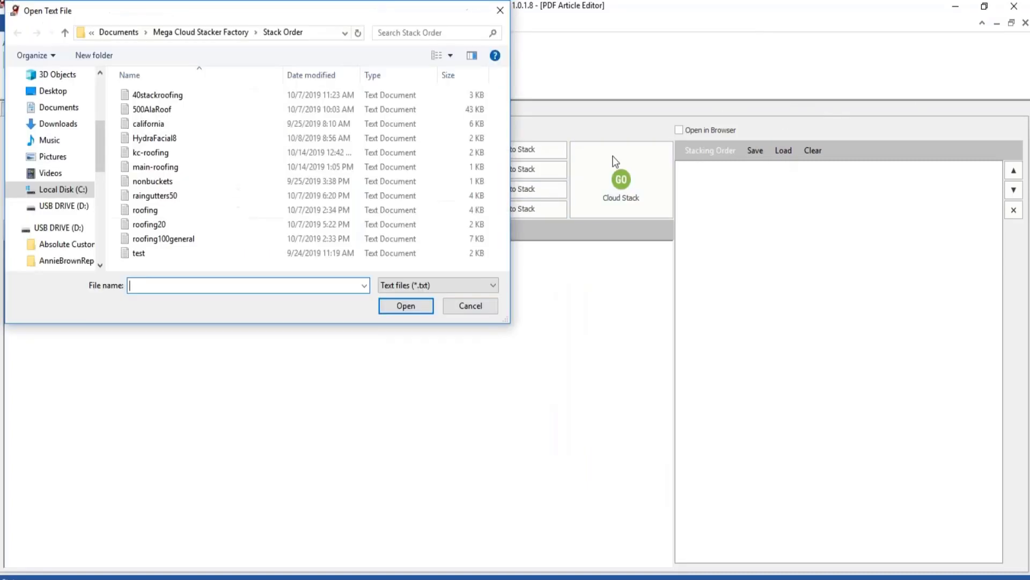
{"action": "double_click", "coordinate": [156, 167]}
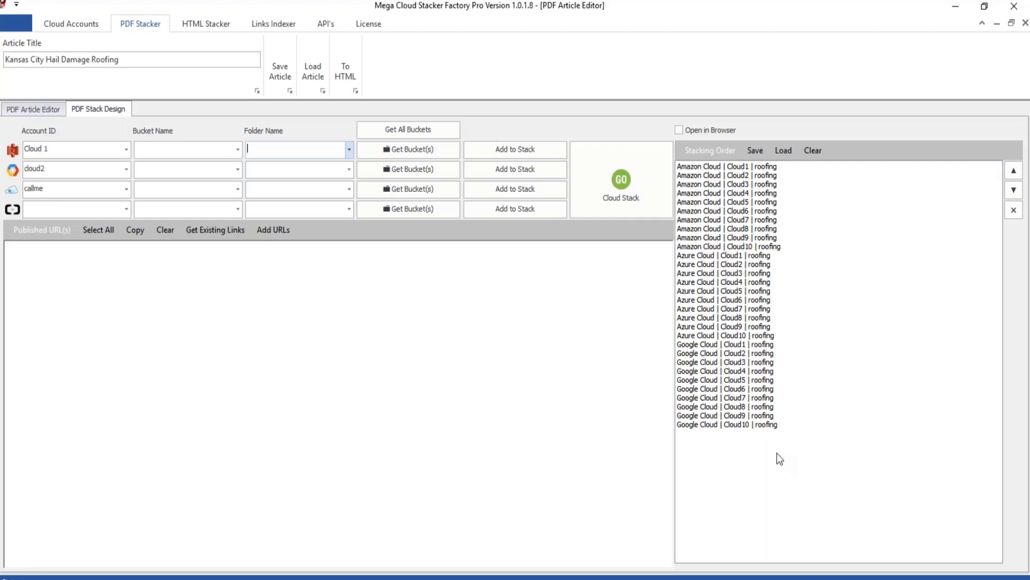
{"action": "left_click", "coordinate": [812, 150]}
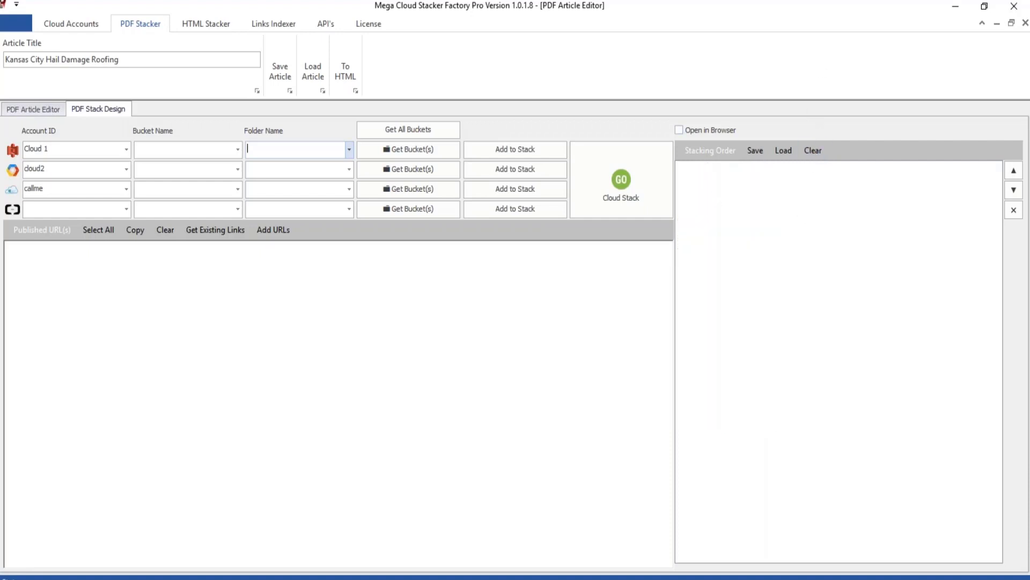
Switch to the cloud_accounts_Mega workbook in Excel and show its List sheet.
{"action": "left_click", "coordinate": [207, 579]}
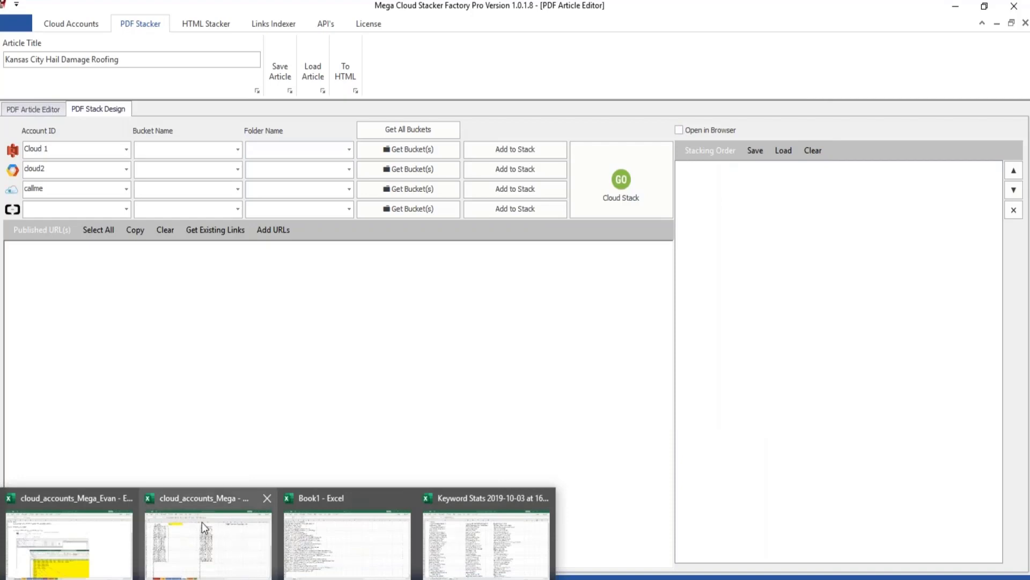
{"action": "left_click", "coordinate": [184, 498]}
{"action": "left_click", "coordinate": [225, 501]}
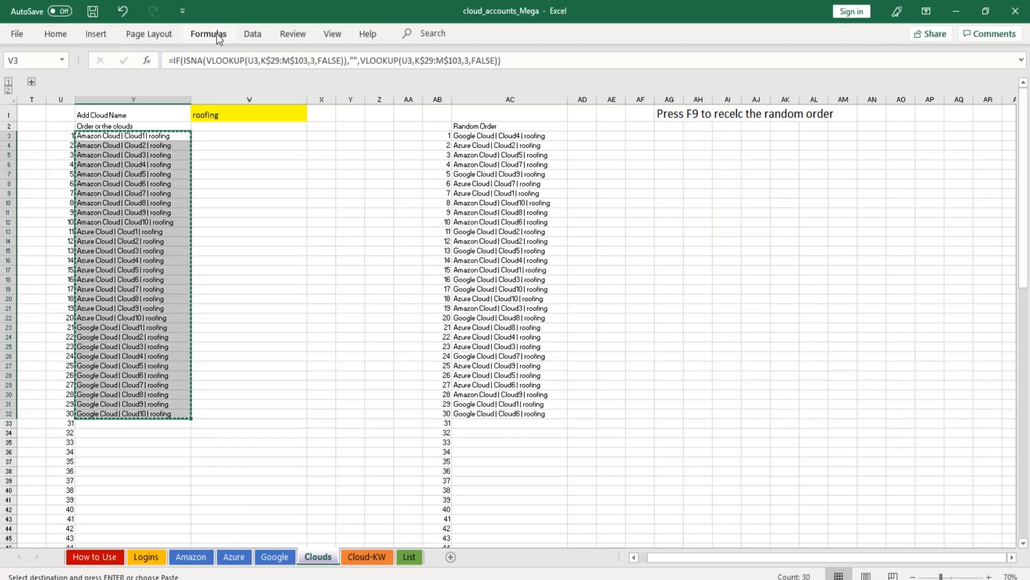
{"action": "left_click", "coordinate": [268, 137]}
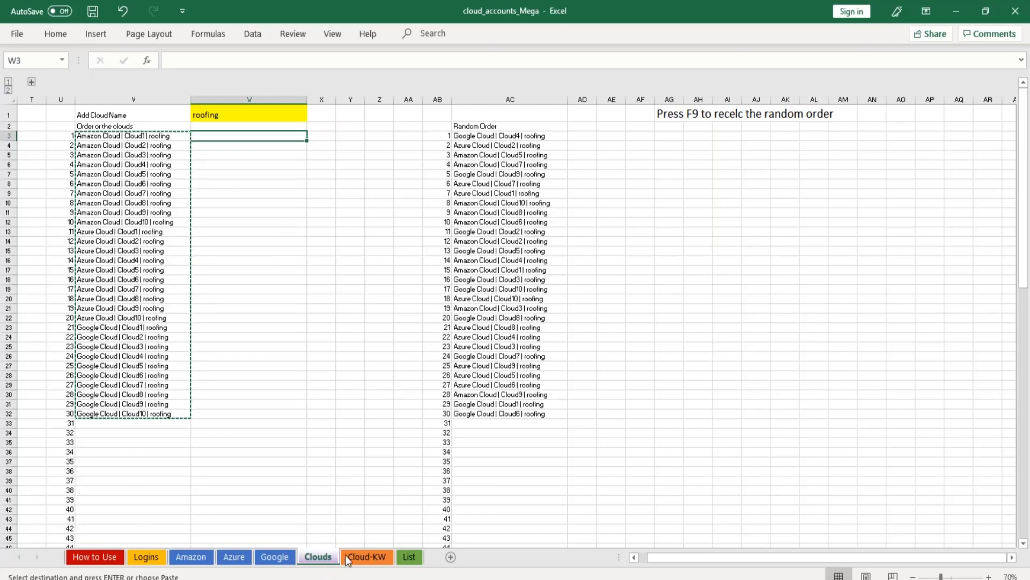
{"action": "left_click", "coordinate": [408, 557]}
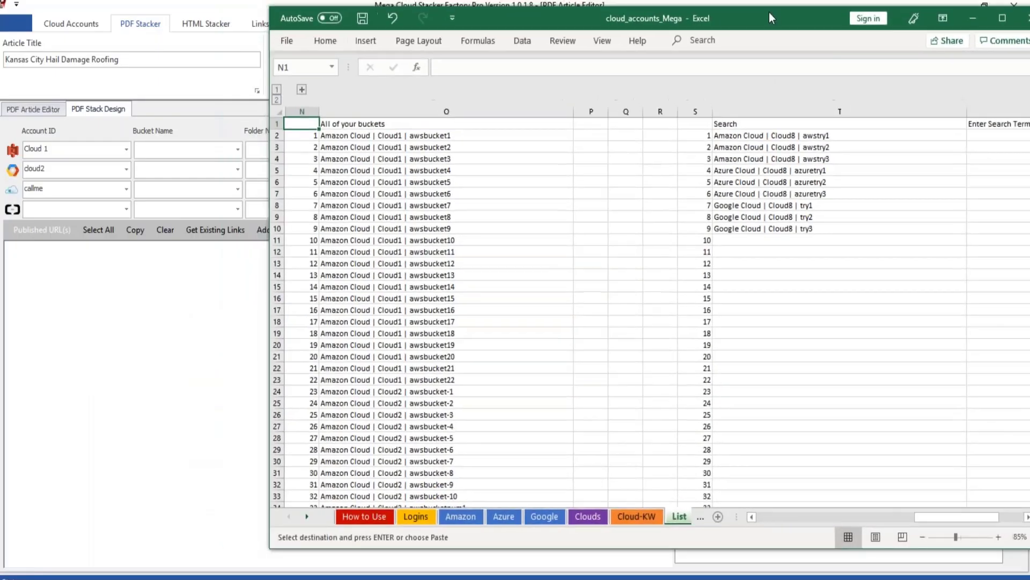
Check the bucket names on the Google sheet and set the search term in V1 of the List sheet to "rand".
{"action": "left_click_drag", "start_coordinate": [769, 12], "coordinate": [487, 7]}
{"action": "left_click", "coordinate": [759, 512]}
{"action": "left_click", "coordinate": [759, 513]}
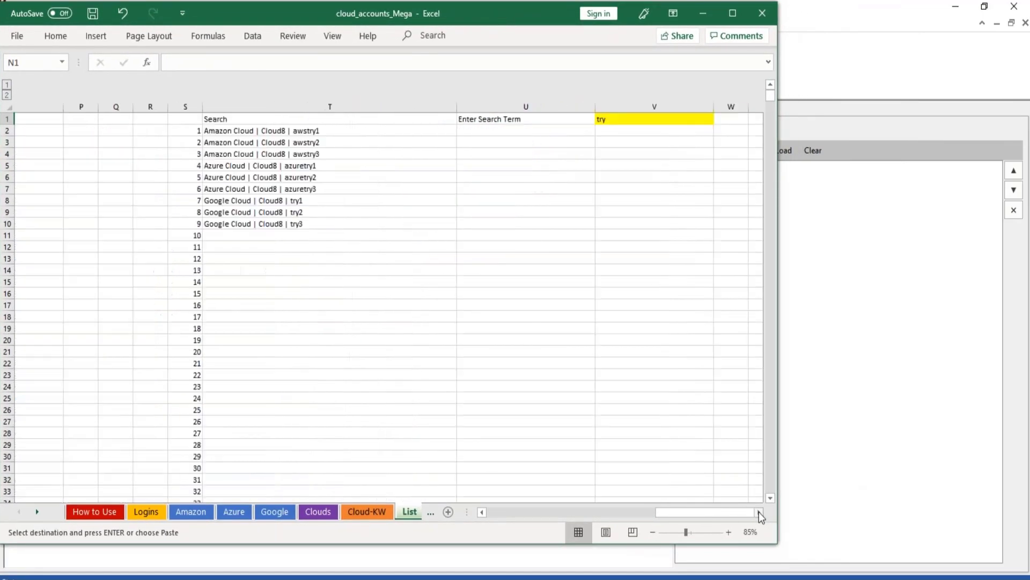
{"action": "left_click", "coordinate": [760, 513]}
{"action": "left_click", "coordinate": [526, 118]}
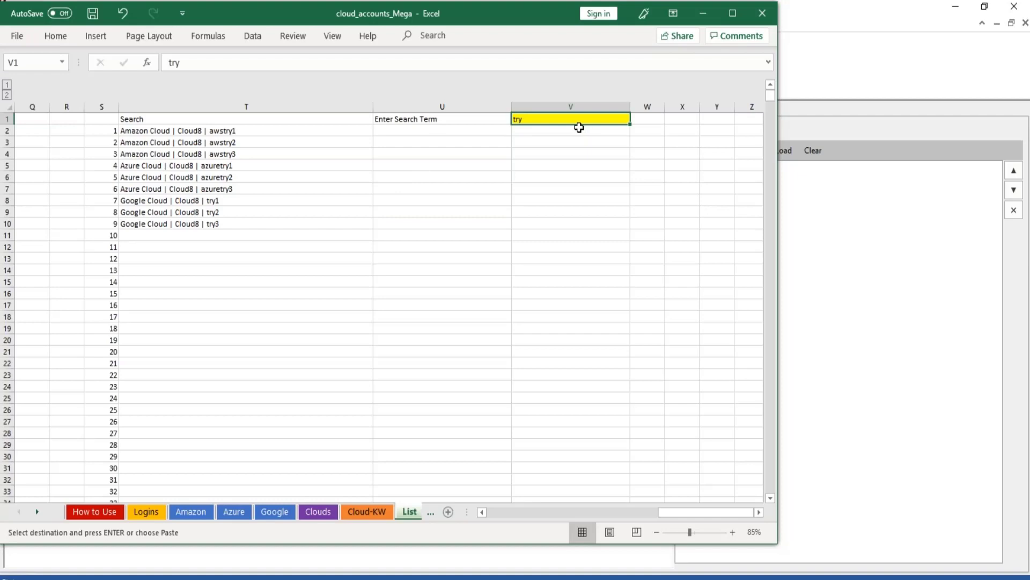
{"action": "left_click", "coordinate": [275, 512]}
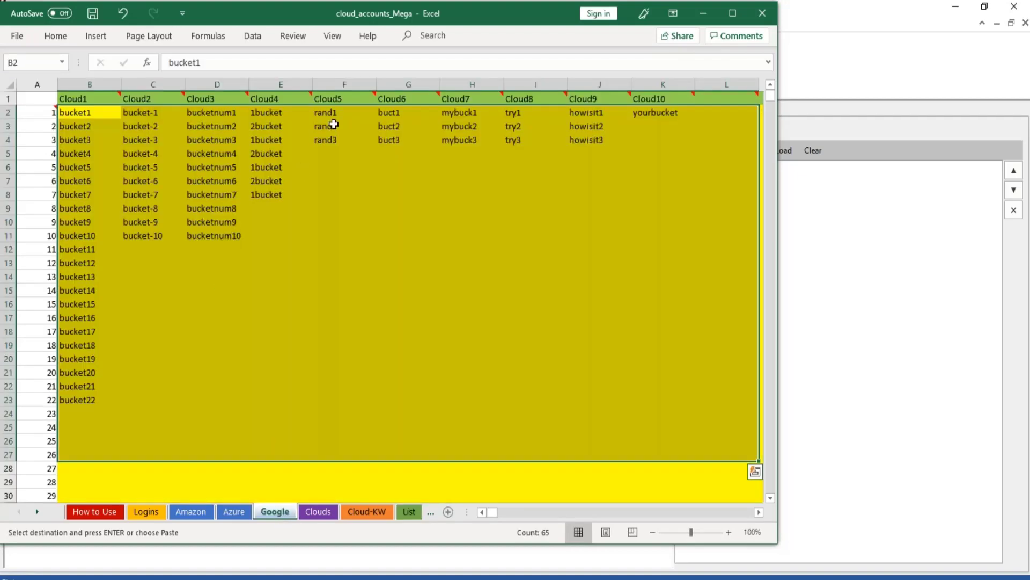
{"action": "left_click", "coordinate": [408, 512]}
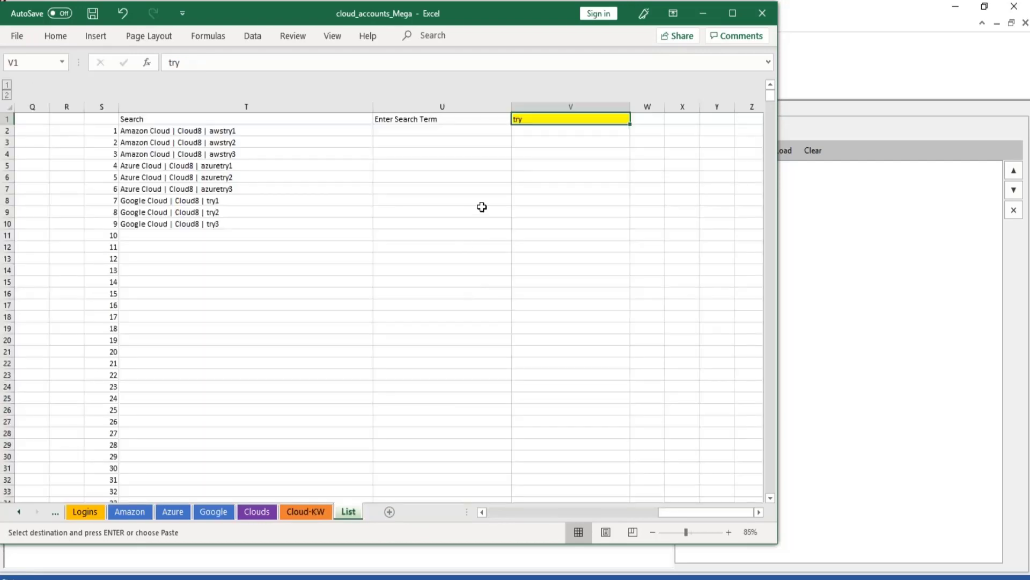
{"action": "type", "text": "rand"}
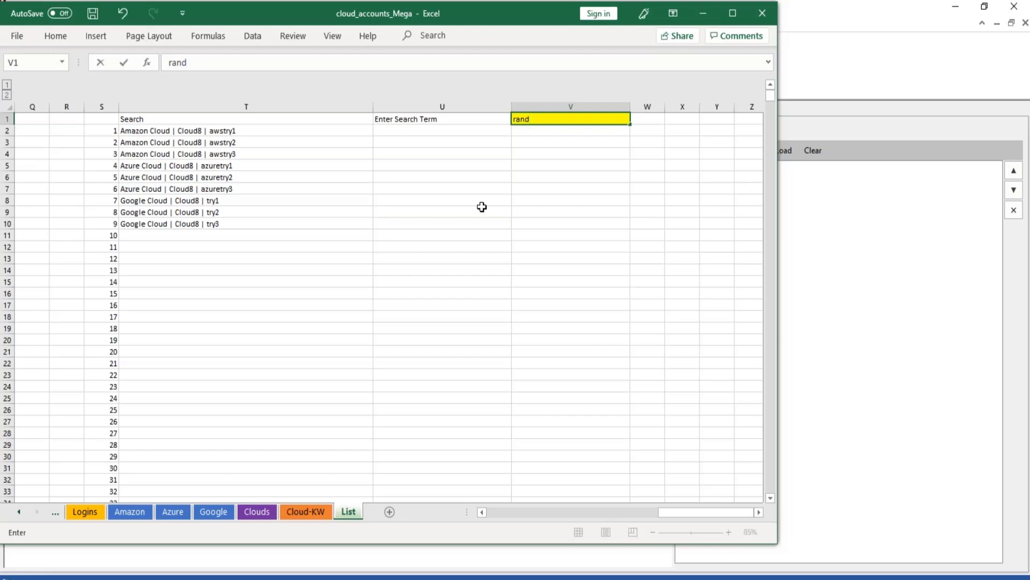
{"action": "key", "text": "Return"}
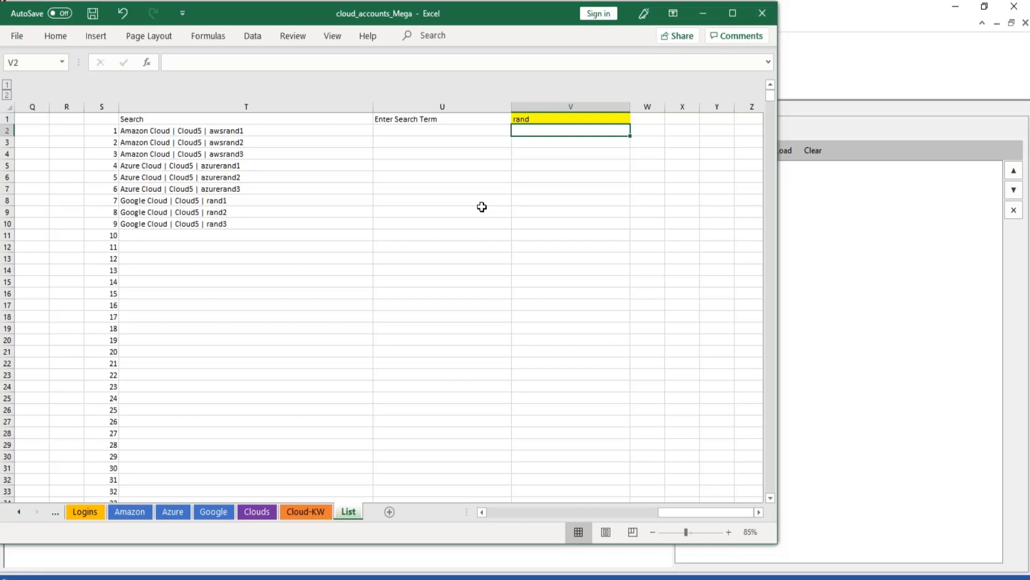
Copy the search results in T2:T10 and paste them as values into the clouds list of the Cloud-KW sheet, starting at B4.
{"action": "left_click_drag", "start_coordinate": [230, 131], "coordinate": [222, 217]}
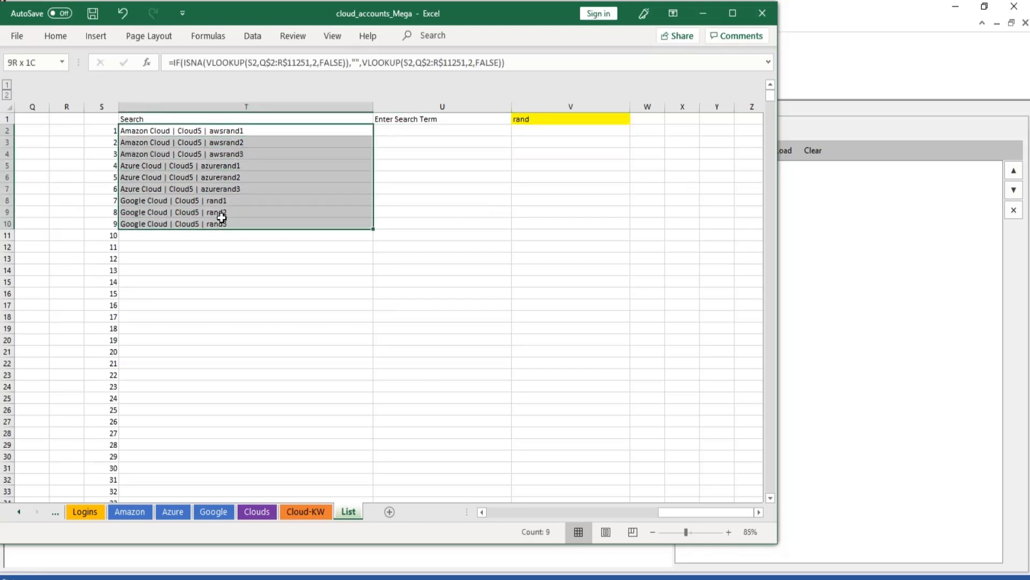
{"action": "key", "text": "ctrl+c"}
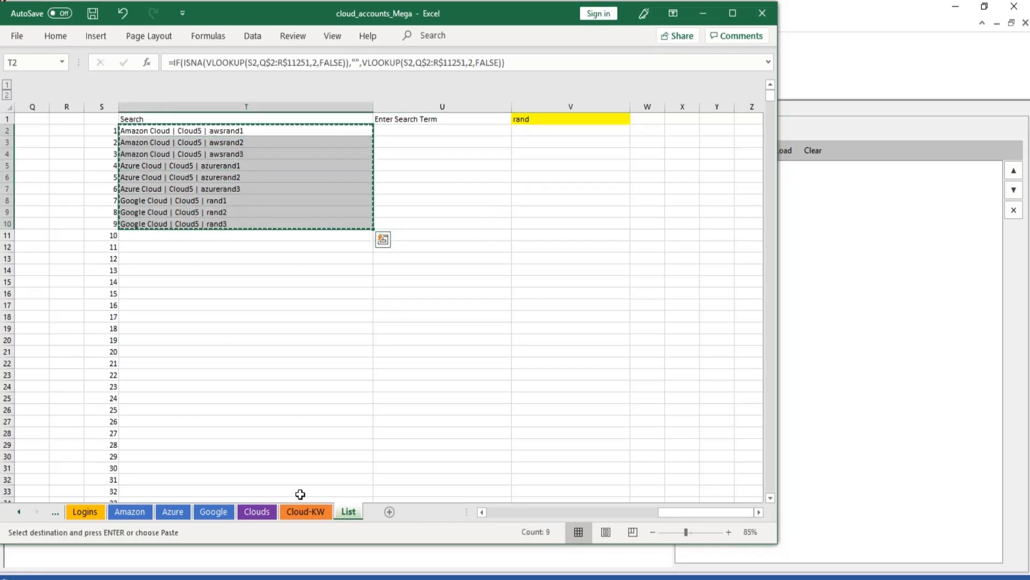
{"action": "left_click", "coordinate": [302, 511]}
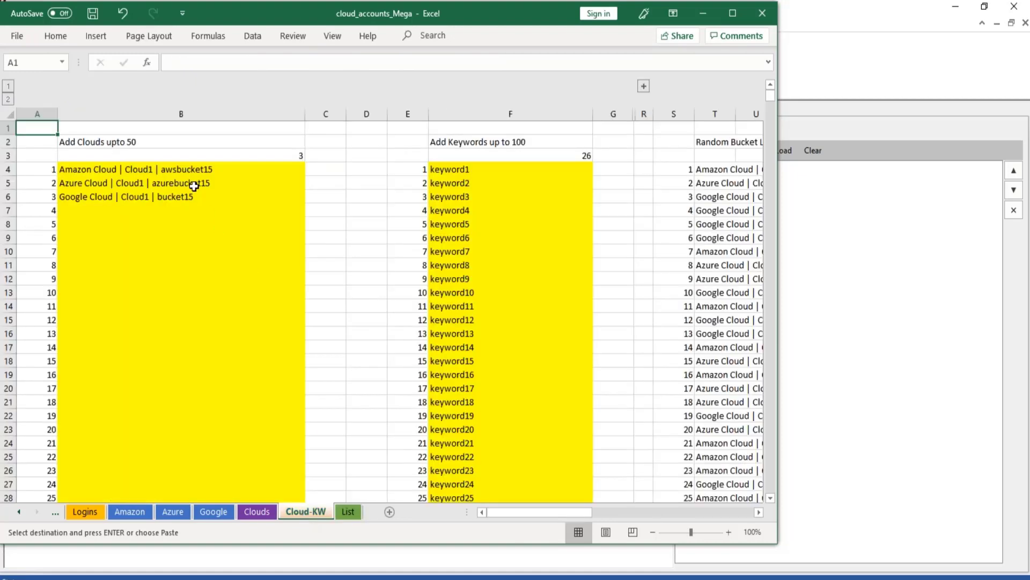
{"action": "left_click", "coordinate": [185, 171]}
{"action": "right_click", "coordinate": [183, 171]}
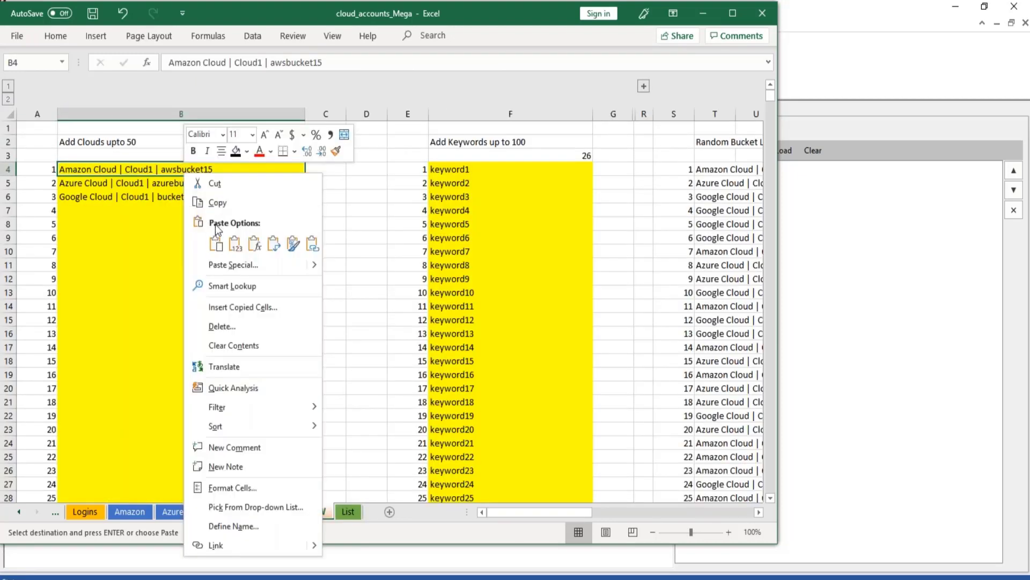
{"action": "left_click", "coordinate": [226, 265]}
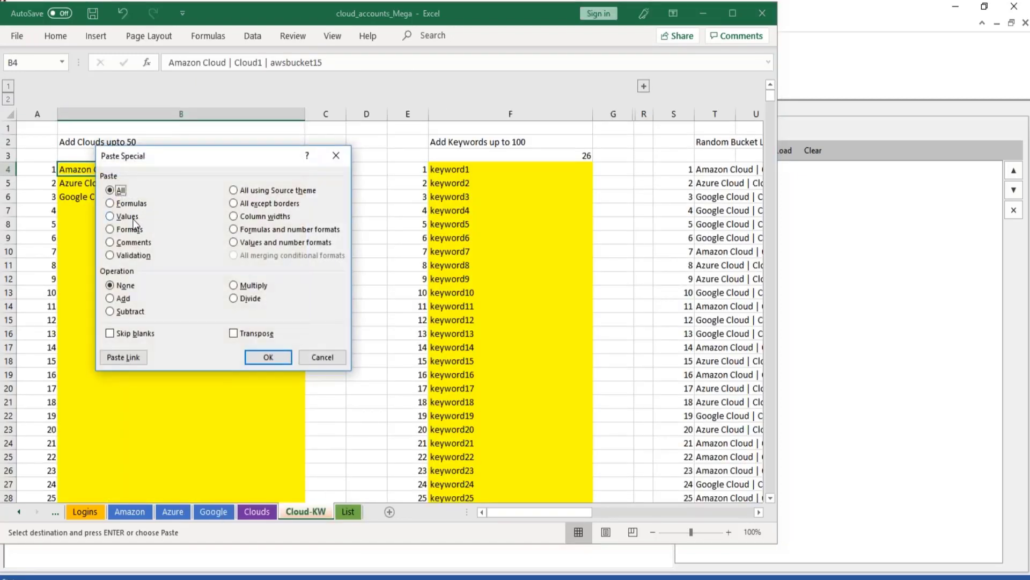
{"action": "left_click", "coordinate": [127, 217]}
{"action": "left_click", "coordinate": [268, 357]}
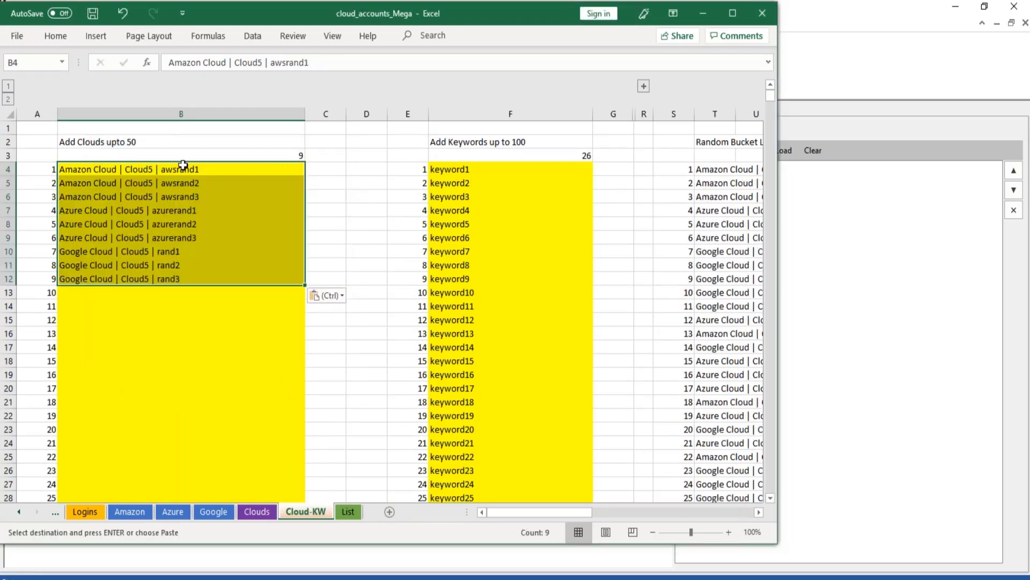
Compare the Random Bucket List on the Cloud-KW sheet with the added clouds and keywords, from its first entry to its last.
{"action": "scroll", "coordinate": [639, 238], "scroll_direction": "down", "scroll_amount": 4}
{"action": "scroll", "coordinate": [634, 237], "scroll_direction": "up", "scroll_amount": 4}
{"action": "double_click", "coordinate": [537, 18]}
{"action": "left_click_drag", "start_coordinate": [727, 167], "coordinate": [744, 530]}
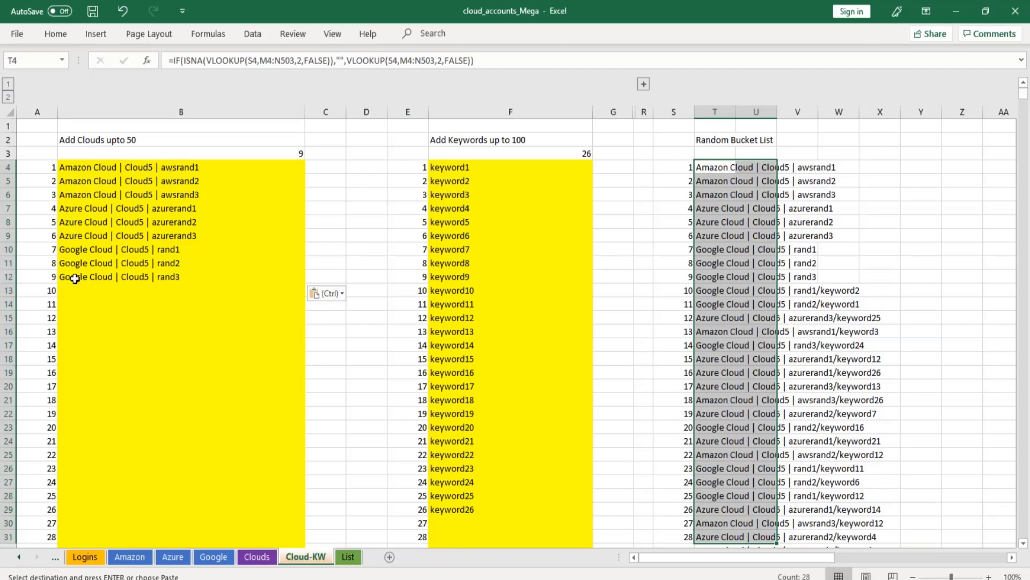
{"action": "left_click_drag", "start_coordinate": [75, 278], "coordinate": [107, 170]}
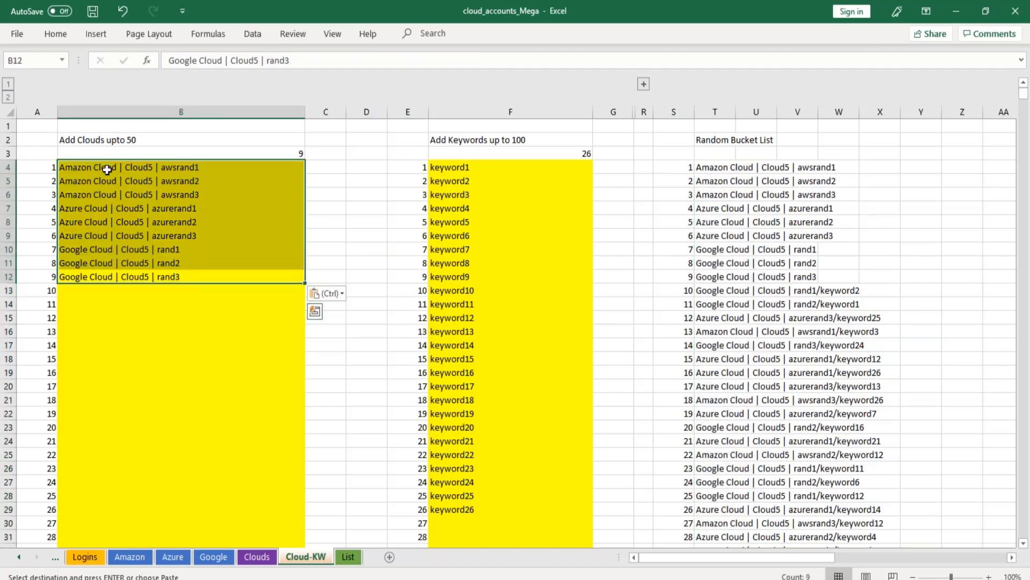
{"action": "left_click_drag", "start_coordinate": [730, 167], "coordinate": [723, 278]}
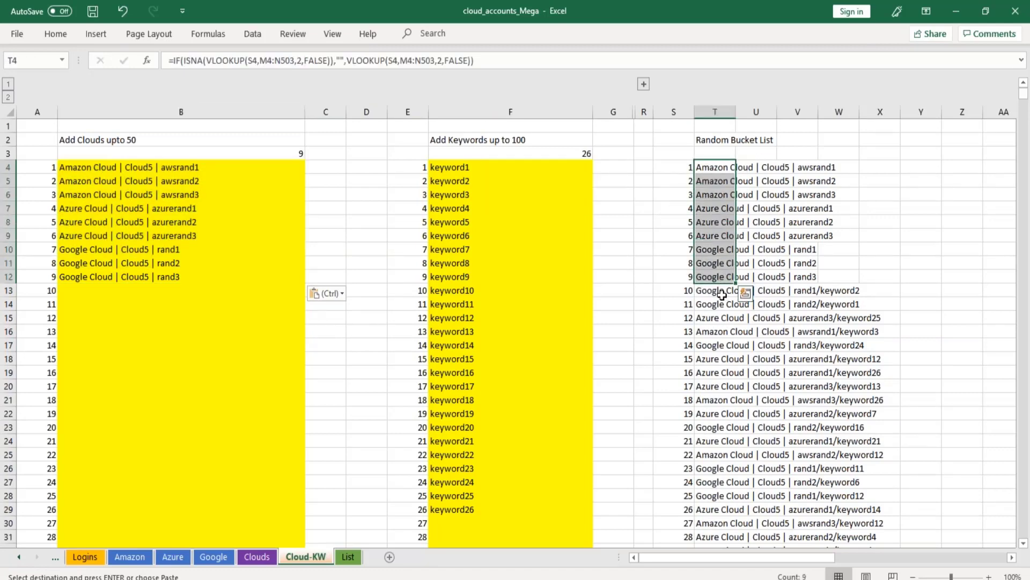
{"action": "left_click", "coordinate": [721, 291]}
{"action": "left_click_drag", "start_coordinate": [721, 290], "coordinate": [720, 264]}
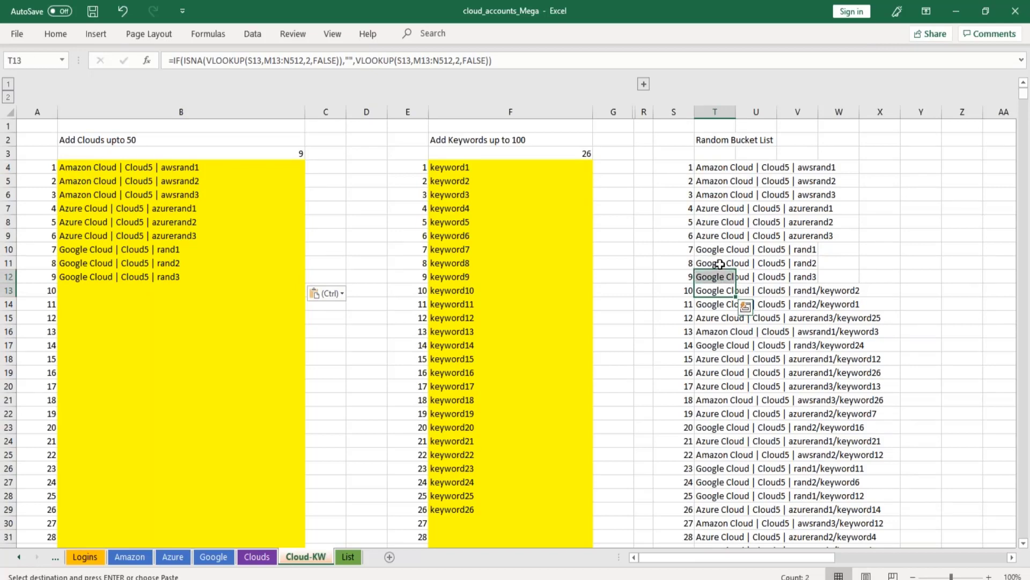
{"action": "key", "text": "ctrl+Down"}
{"action": "key", "text": "Up"}
{"action": "key", "text": "Up"}
{"action": "key", "text": "Up"}
{"action": "key", "text": "Up"}
{"action": "key", "text": "Up"}
{"action": "key", "text": "Up"}
{"action": "key", "text": "Up"}
{"action": "key", "text": "Up"}
{"action": "key", "text": "Up"}
{"action": "key", "text": "Up"}
{"action": "key", "text": "Up"}
{"action": "key", "text": "Up"}
{"action": "key", "text": "Up"}
{"action": "key", "text": "Up"}
{"action": "key", "text": "Up"}
{"action": "key", "text": "Up"}
{"action": "key", "text": "Up"}
{"action": "key", "text": "Up"}
{"action": "key", "text": "Up"}
{"action": "key", "text": "Up"}
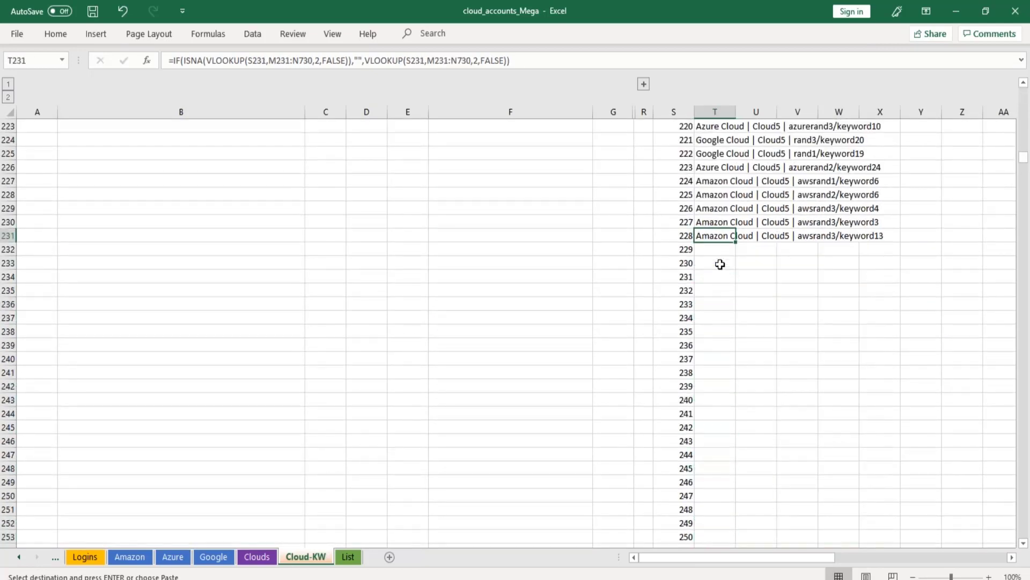
{"action": "key", "text": "ctrl+v"}
{"action": "key", "text": "ctrl+Up"}
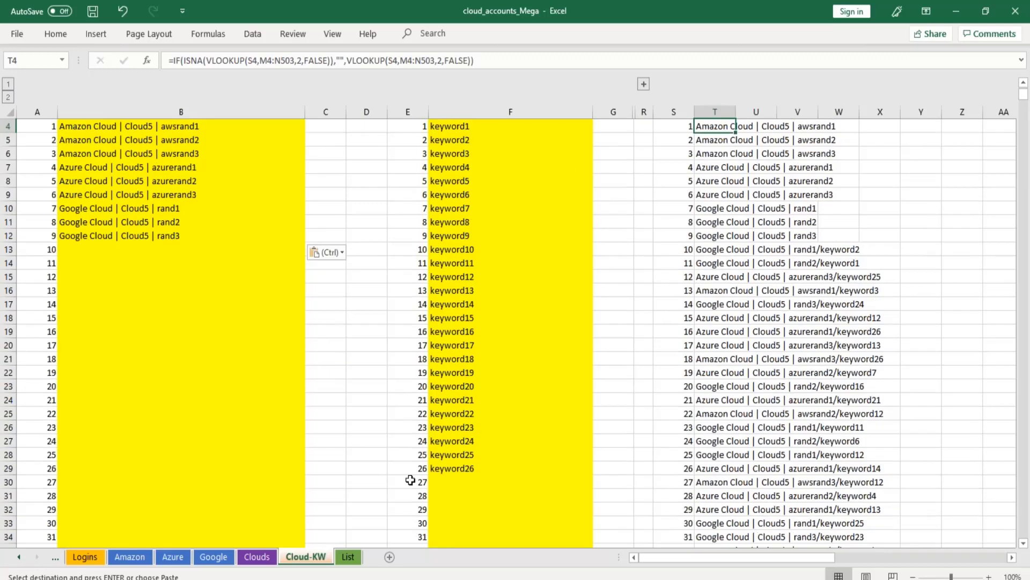
{"action": "scroll", "coordinate": [464, 409], "scroll_direction": "up", "scroll_amount": 1}
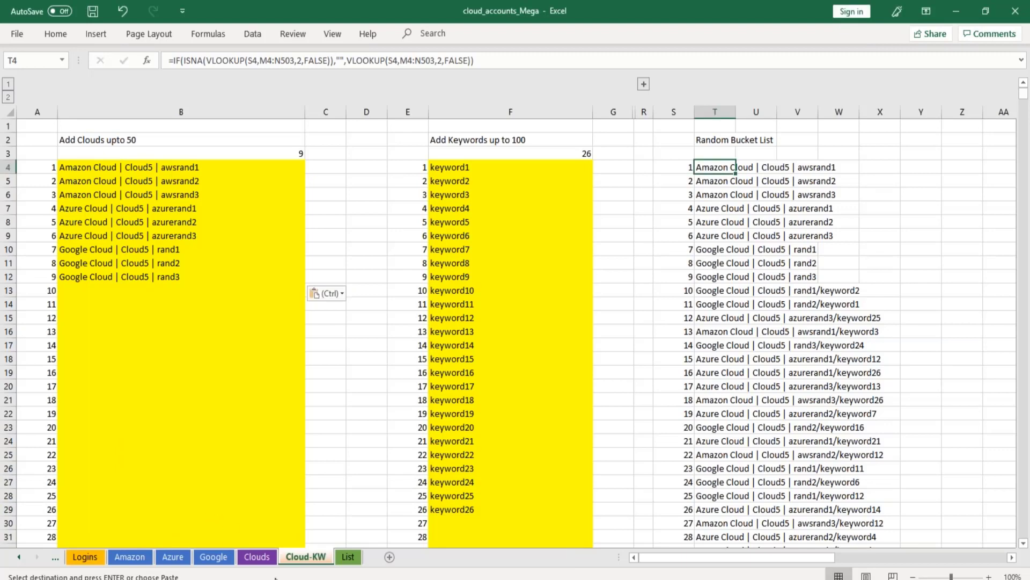
In the personal copy of the cloud_accounts_Mega workbook, recalculate the random order on the Clouds sheet and show the Cloud-KW sheet.
{"action": "left_click", "coordinate": [266, 579]}
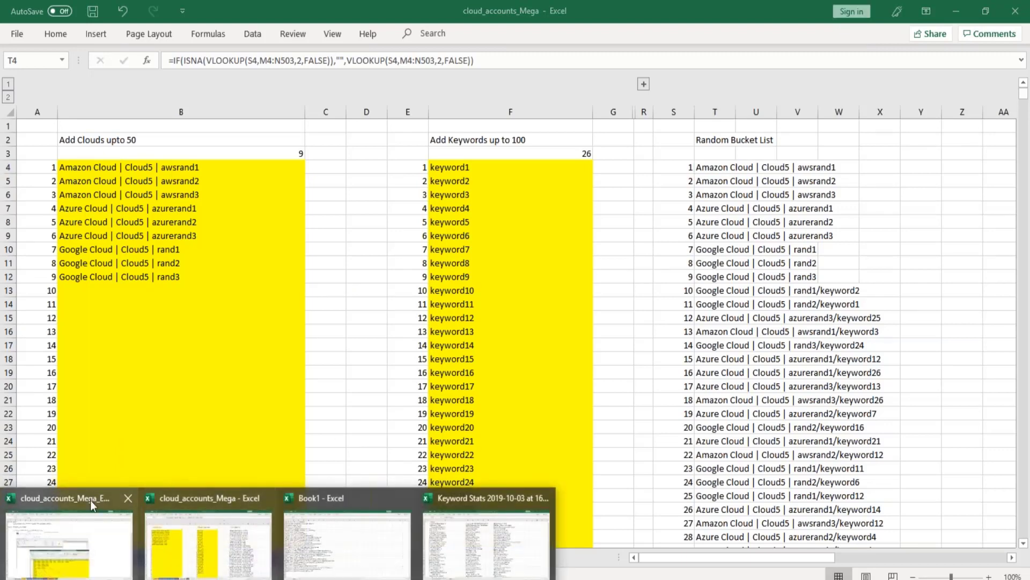
{"action": "left_click", "coordinate": [95, 504]}
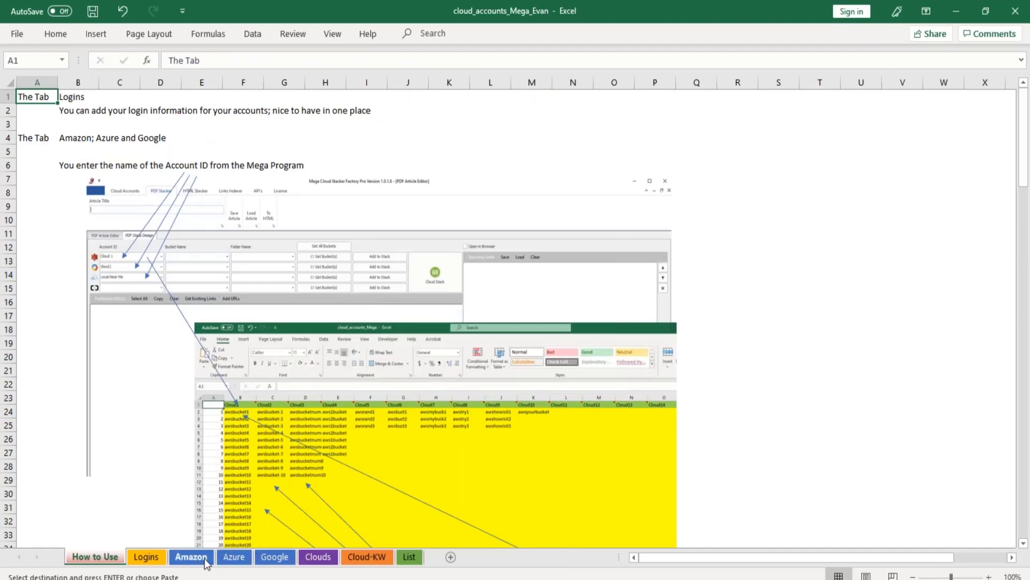
{"action": "left_click", "coordinate": [234, 557]}
{"action": "left_click", "coordinate": [282, 559]}
{"action": "left_click", "coordinate": [321, 559]}
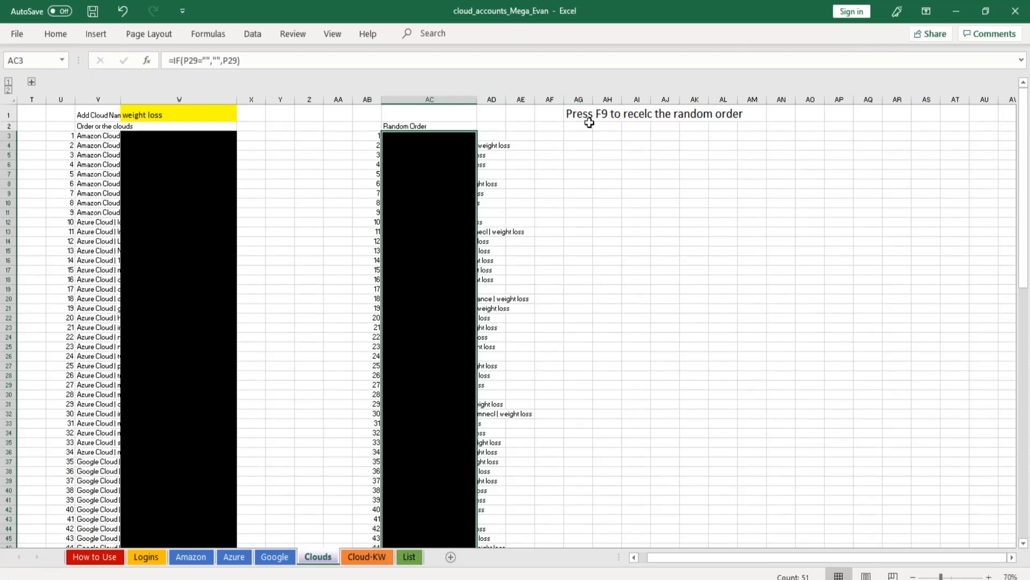
{"action": "key", "text": "F9"}
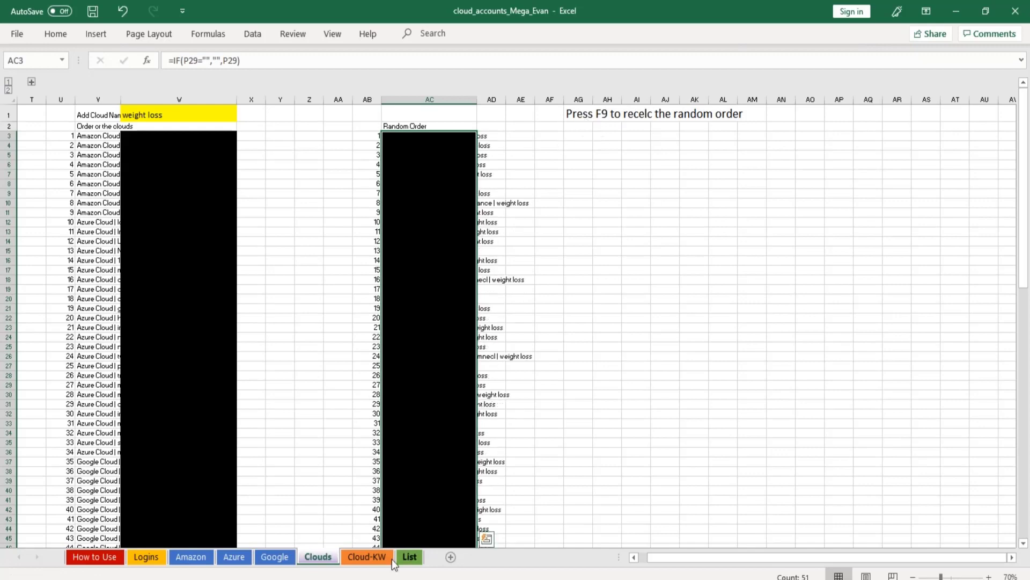
{"action": "left_click", "coordinate": [382, 557]}
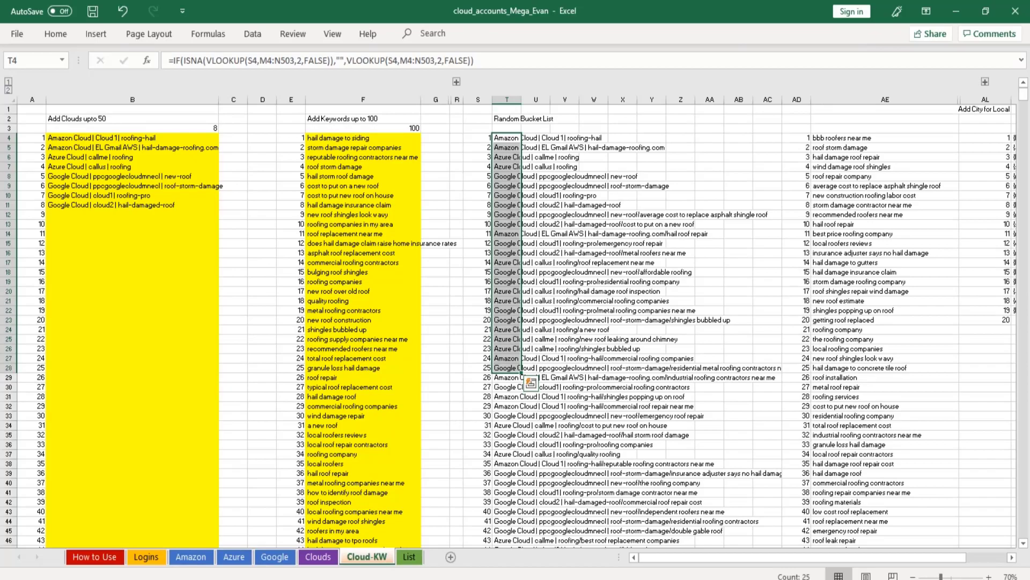
Switch to Mega Cloud Stacker Factory and read through the Kansas City Hail Damage Roofing article in the PDF Article Editor.
{"action": "key", "text": "alt+Tab"}
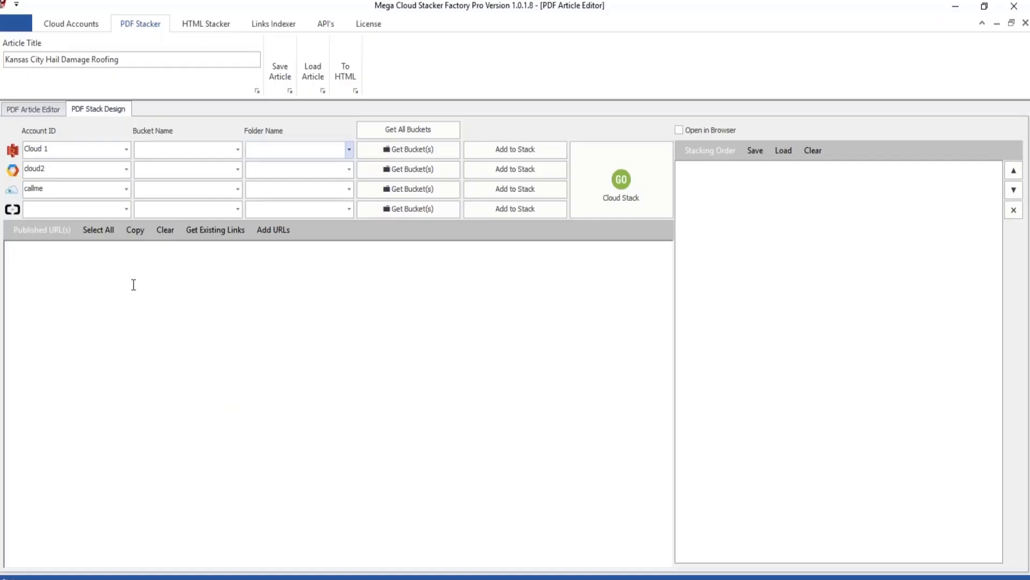
{"action": "left_click", "coordinate": [38, 111]}
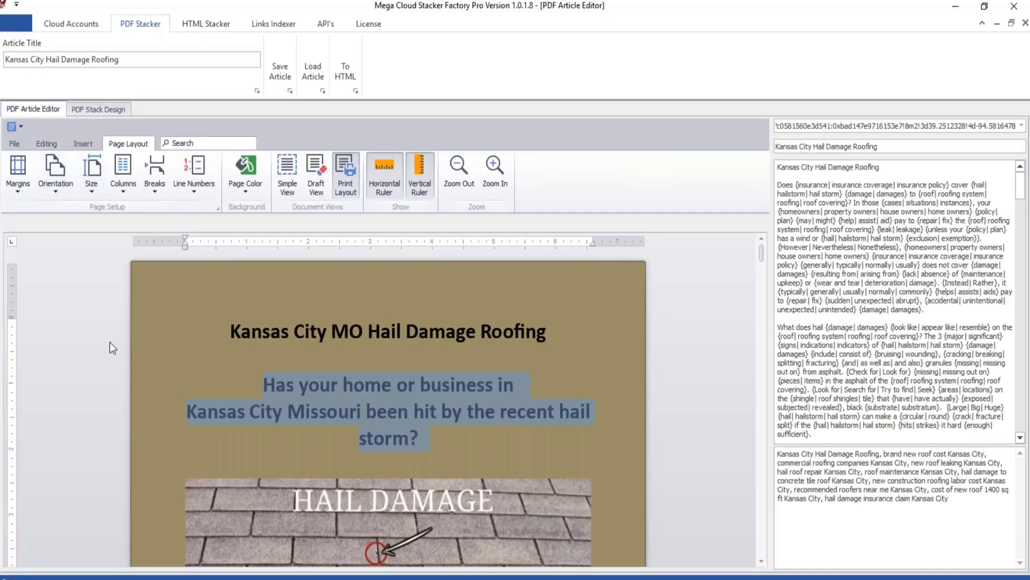
{"action": "left_click", "coordinate": [300, 382]}
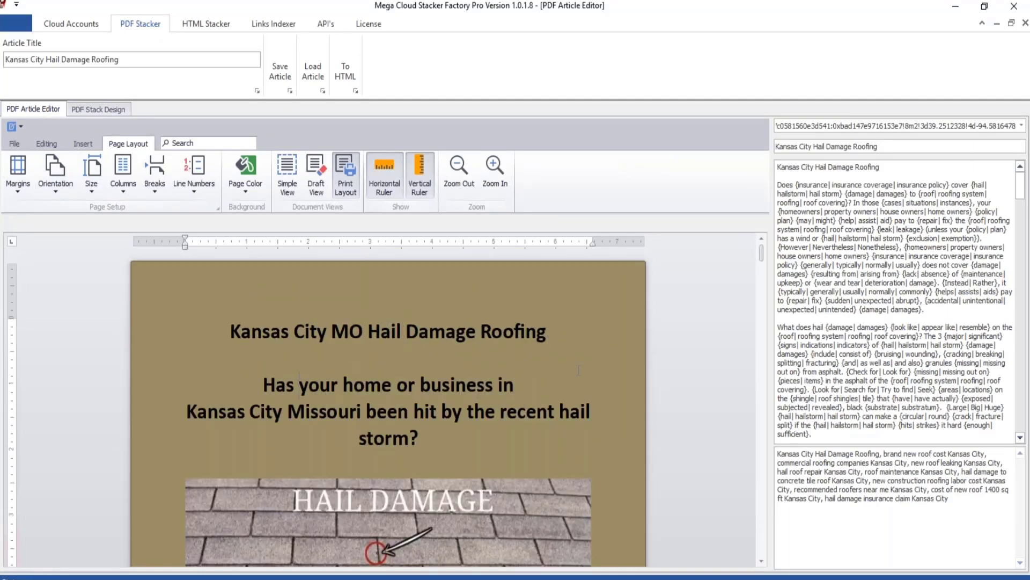
{"action": "scroll", "coordinate": [408, 381], "scroll_direction": "down", "scroll_amount": 10}
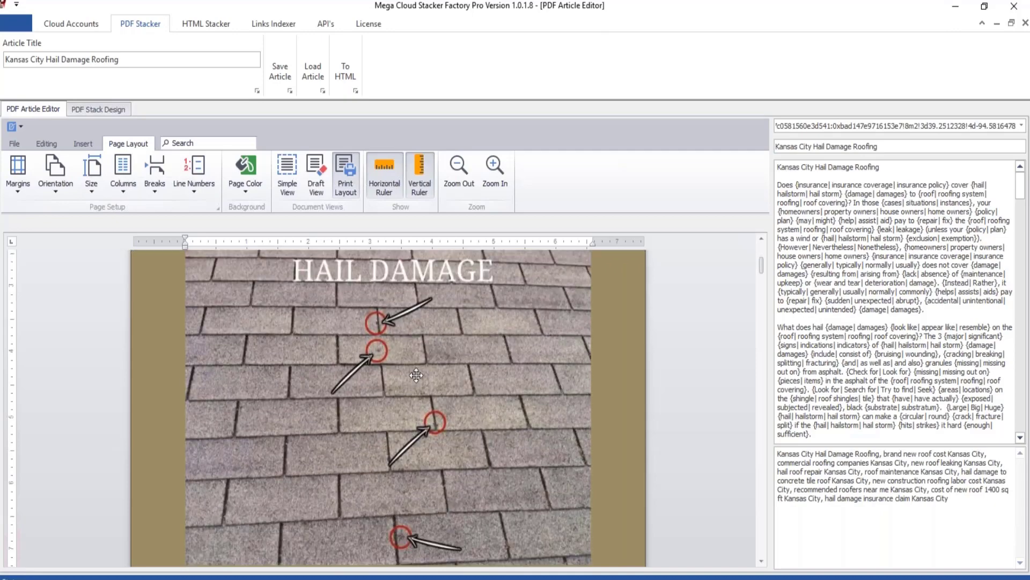
{"action": "scroll", "coordinate": [420, 369], "scroll_direction": "down", "scroll_amount": 8}
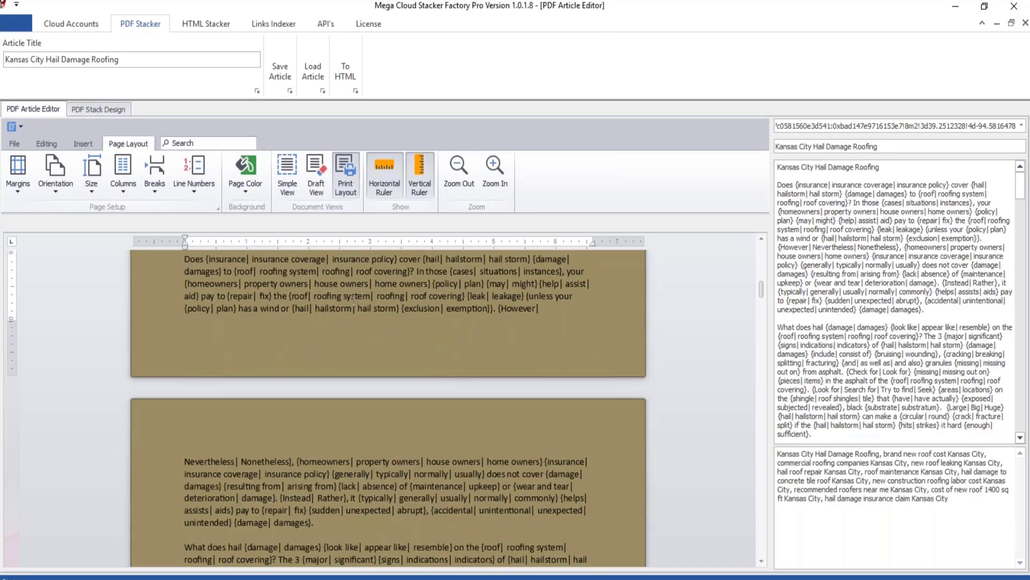
{"action": "scroll", "coordinate": [353, 299], "scroll_direction": "down", "scroll_amount": 10}
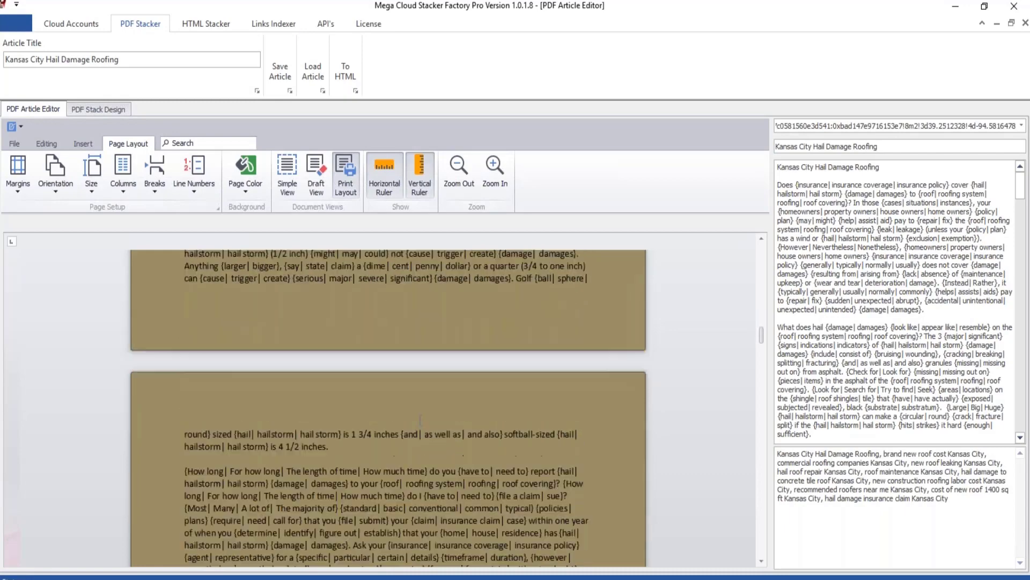
{"action": "scroll", "coordinate": [421, 420], "scroll_direction": "down", "scroll_amount": 10}
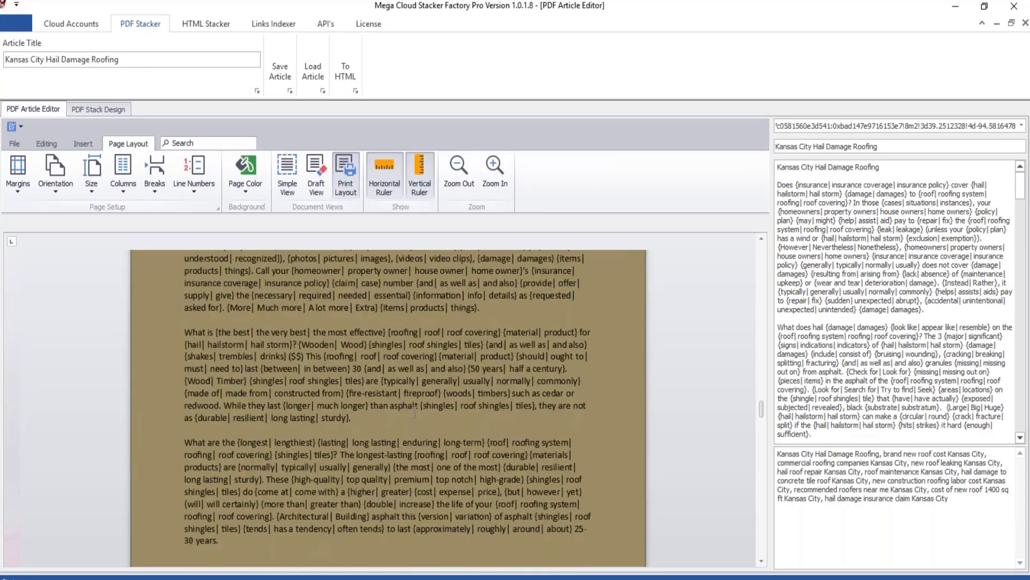
Return to the cloud_accounts_Mega workbook and look across the clouds, keywords and Random Bucket List on the Cloud-KW sheet.
{"action": "scroll", "coordinate": [415, 412], "scroll_direction": "down", "scroll_amount": 10}
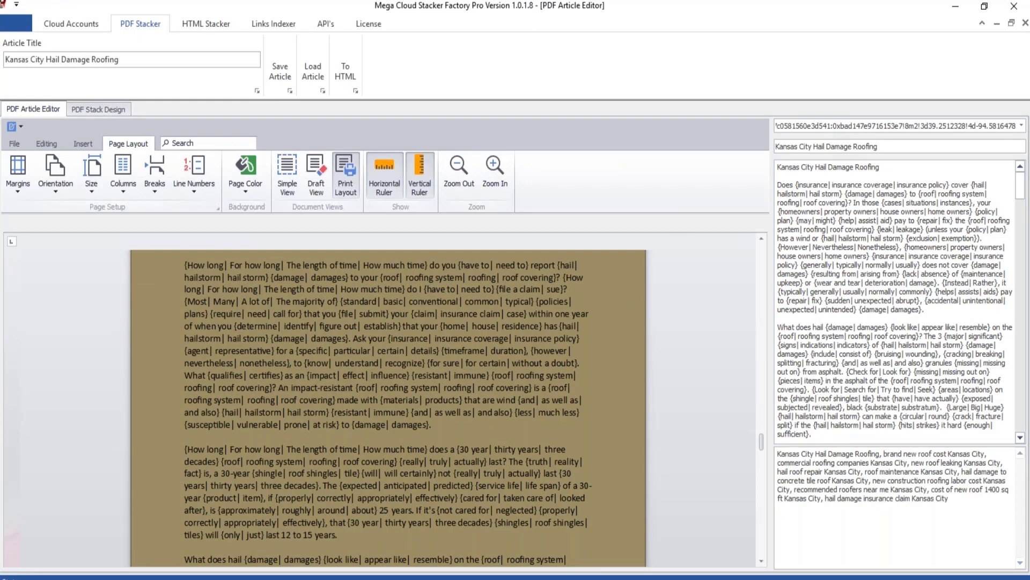
{"action": "mouse_move", "coordinate": [279, 579]}
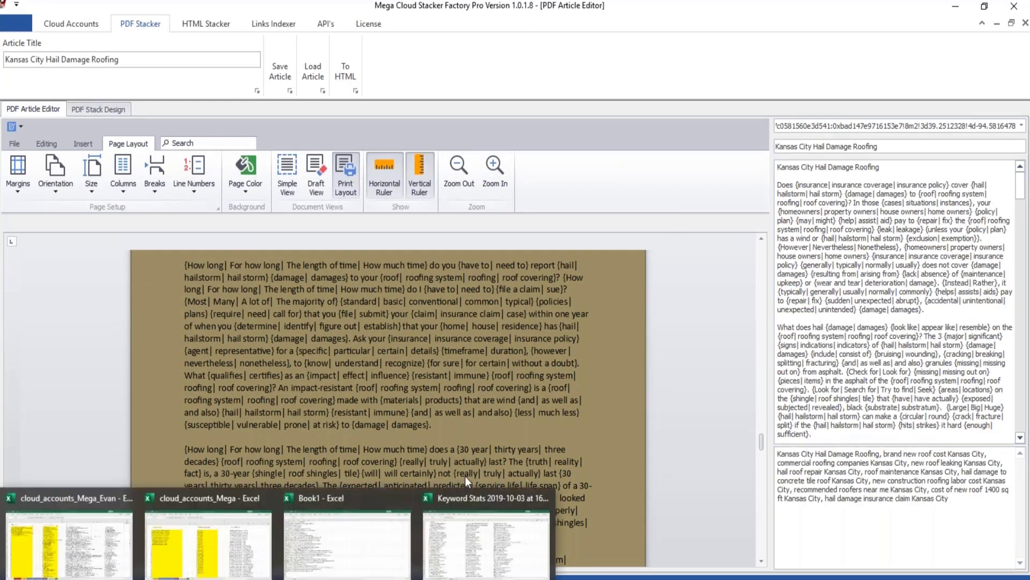
{"action": "left_click", "coordinate": [219, 502]}
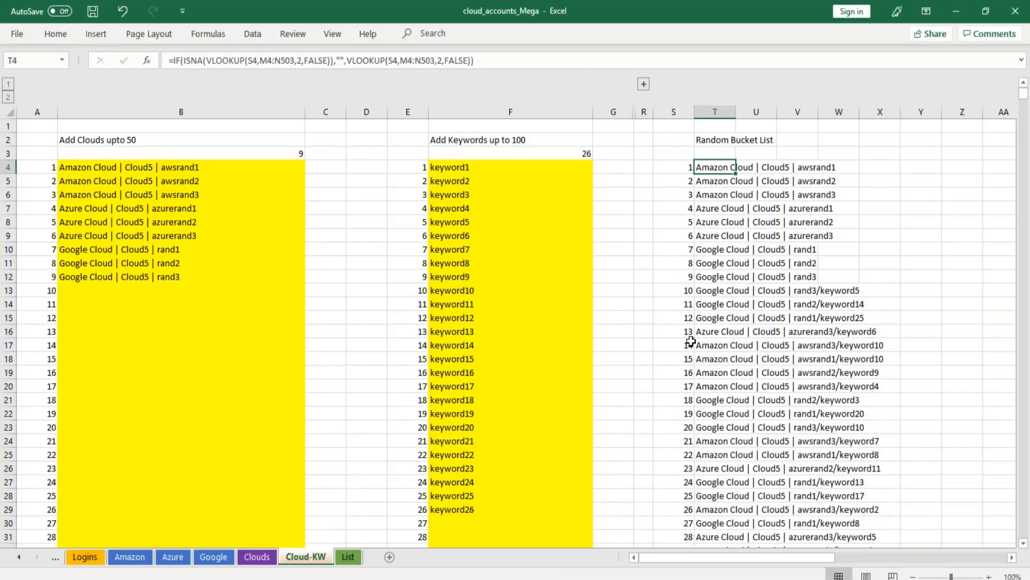
{"action": "key", "text": "Right"}
{"action": "key", "text": "Right"}
{"action": "key", "text": "Right"}
{"action": "key", "text": "Right"}
{"action": "key", "text": "Right"}
{"action": "key", "text": "Right"}
{"action": "key", "text": "Right"}
{"action": "key", "text": "Right"}
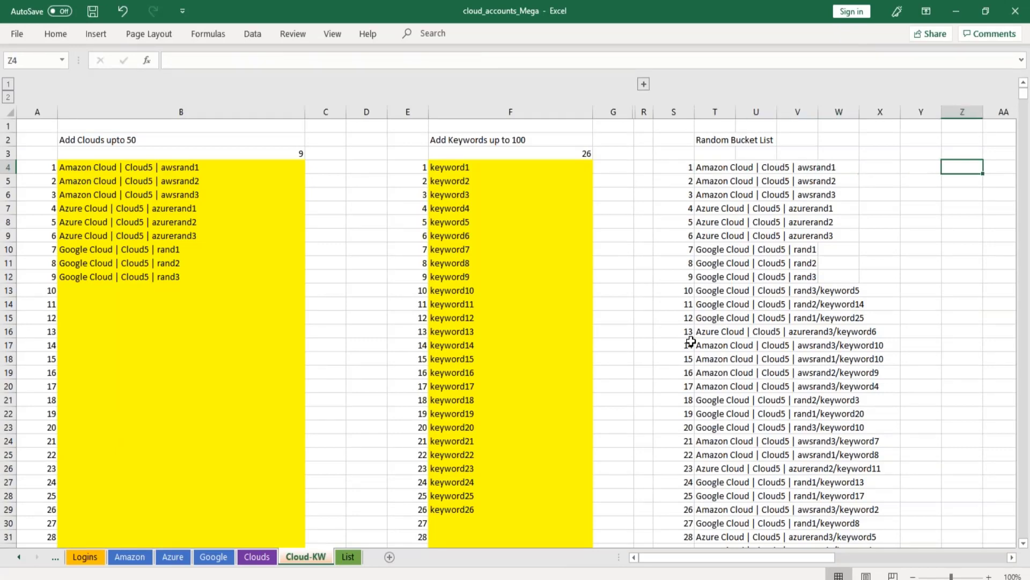
{"action": "key", "text": "Left"}
{"action": "key", "text": "Left"}
{"action": "key", "text": "Left"}
{"action": "key", "text": "Left"}
{"action": "key", "text": "Left"}
{"action": "key", "text": "Left"}
{"action": "key", "text": "Left"}
{"action": "key", "text": "Left"}
{"action": "key", "text": "Left"}
{"action": "key", "text": "Left"}
{"action": "key", "text": "Left"}
{"action": "key", "text": "Left"}
{"action": "key", "text": "Left"}
{"action": "key", "text": "Left"}
{"action": "key", "text": "Left"}
{"action": "key", "text": "Left"}
{"action": "key", "text": "Left"}
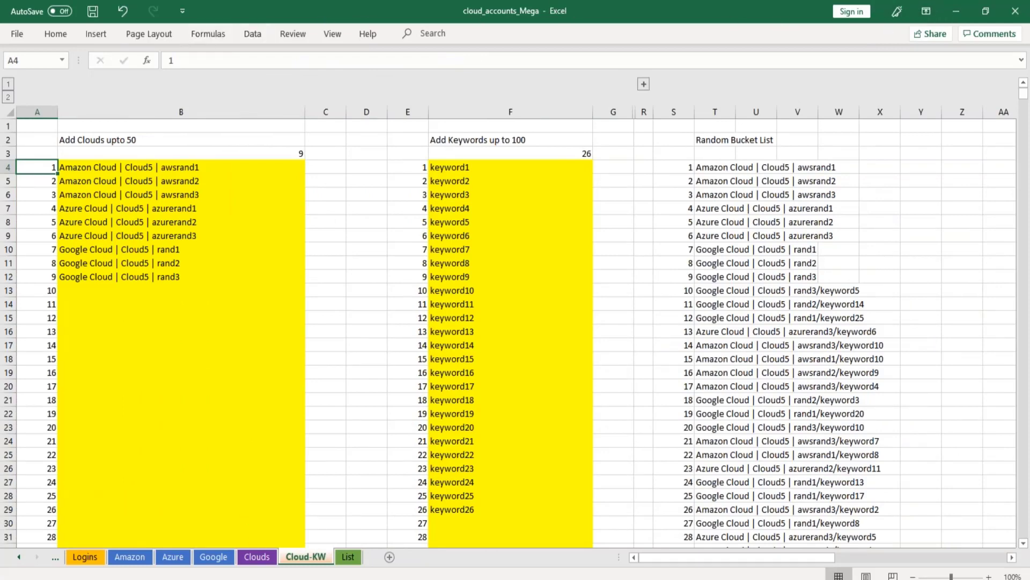
In the personal copy of the workbook, recalculate the Random Bucket List and copy its first 20 entries, T4:T23.
{"action": "left_click", "coordinate": [86, 494]}
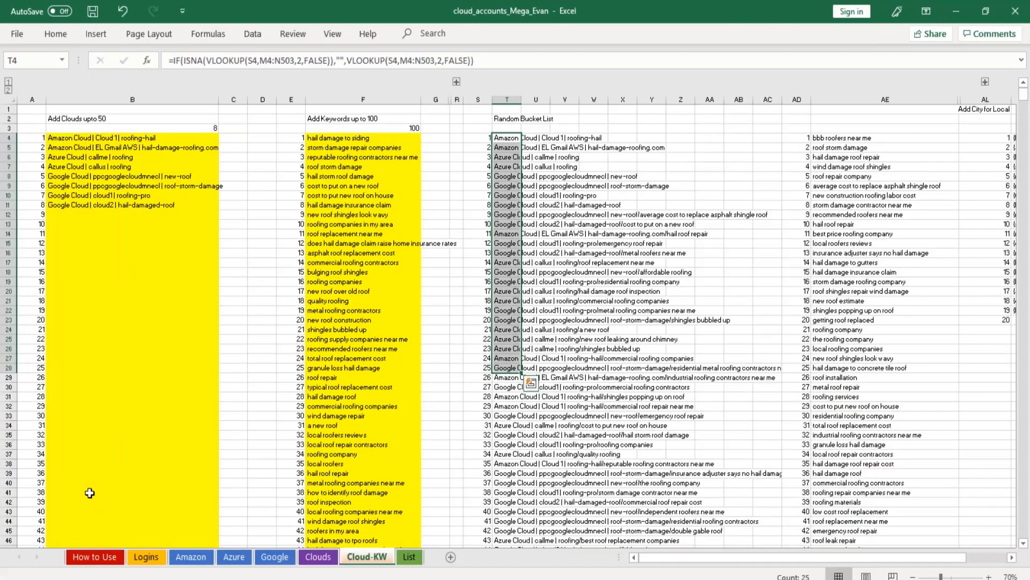
{"action": "left_click", "coordinate": [504, 138]}
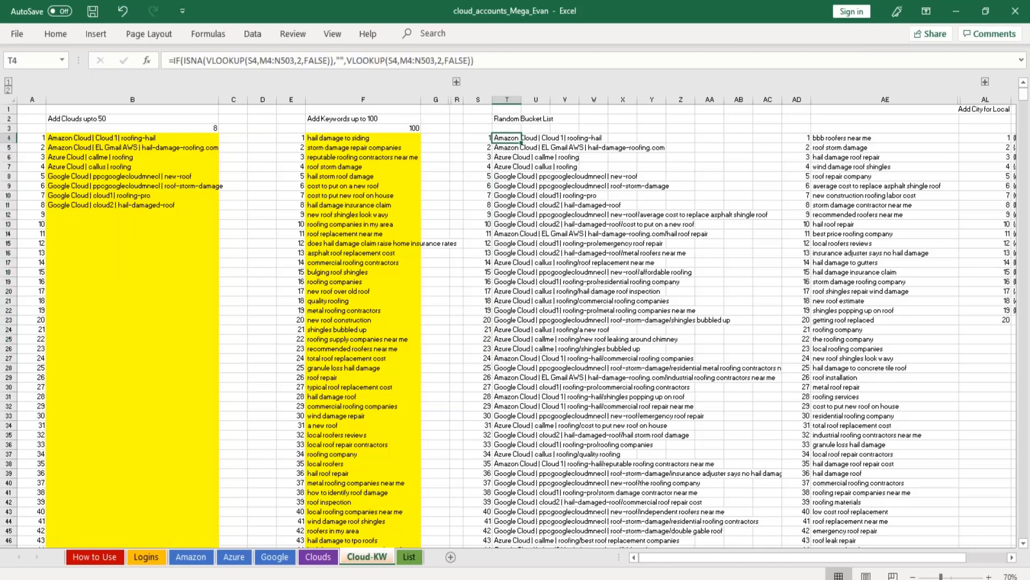
{"action": "key", "text": "F9"}
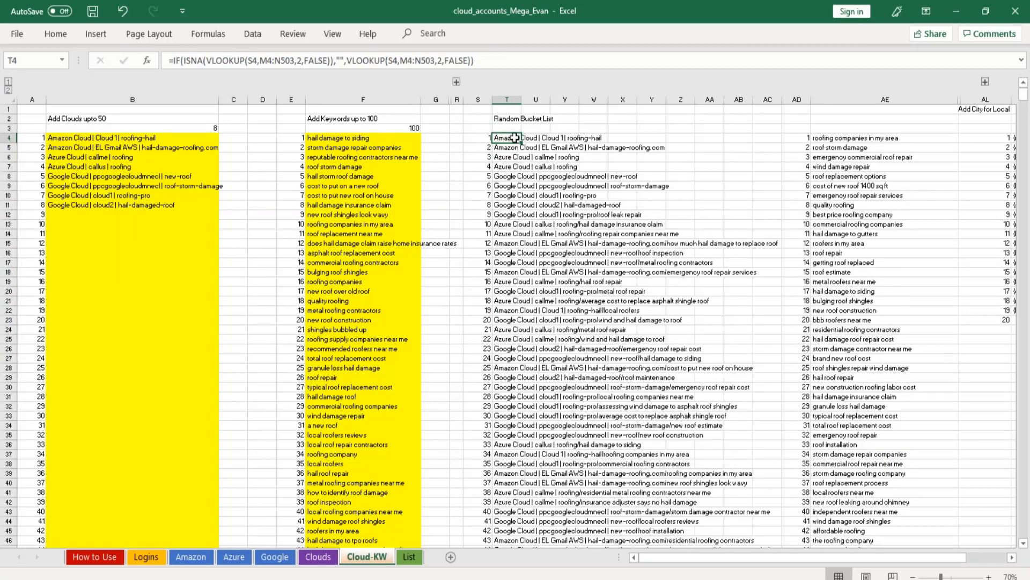
{"action": "left_click_drag", "start_coordinate": [515, 138], "coordinate": [516, 319]}
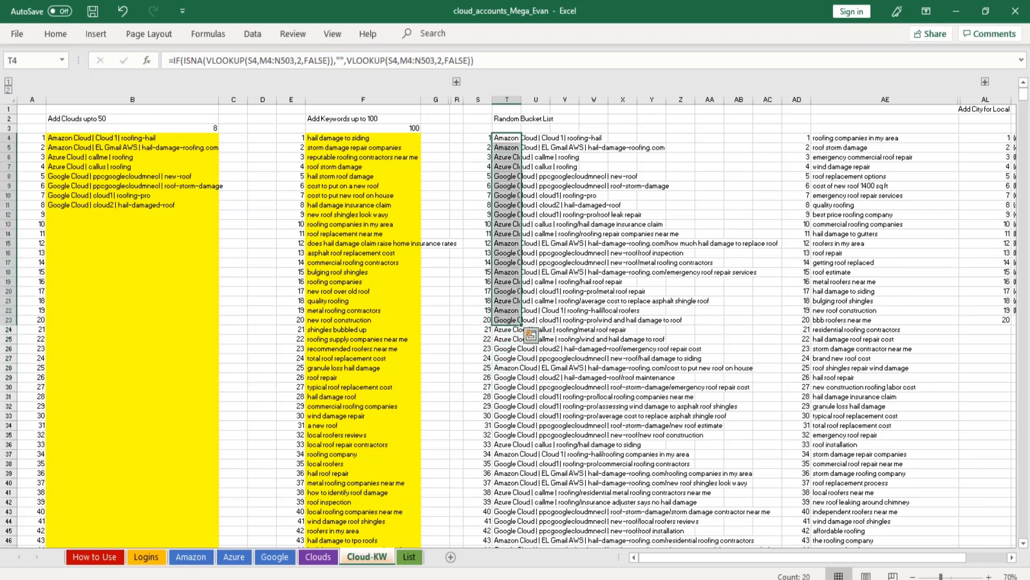
{"action": "key", "text": "ctrl+c"}
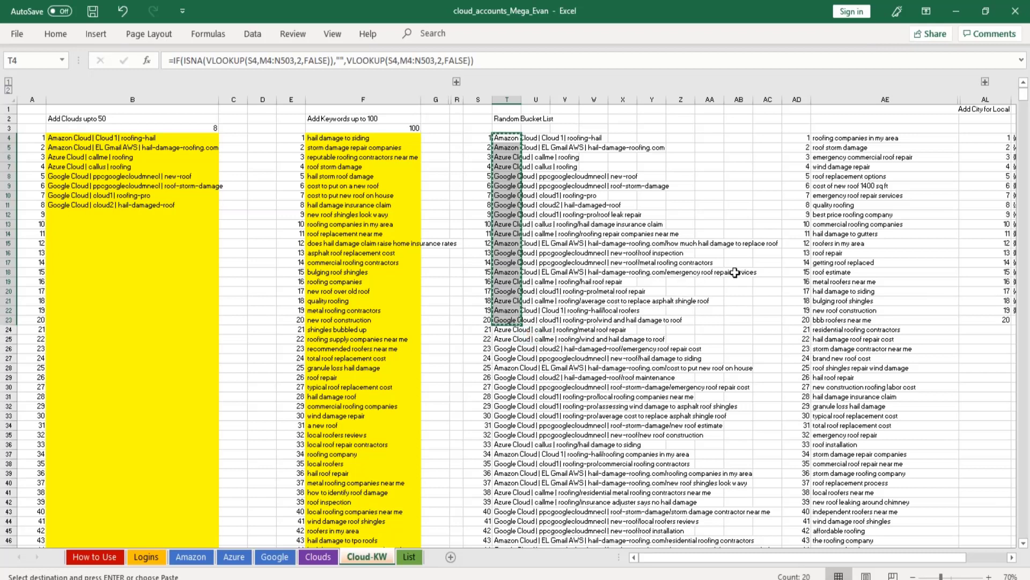
{"action": "key", "text": "Return"}
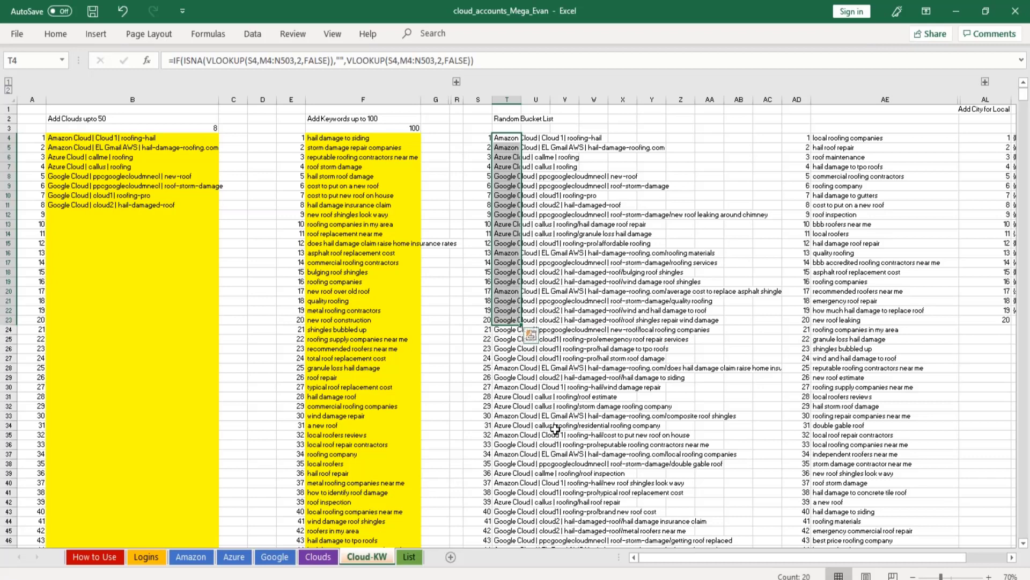
{"action": "key", "text": "ctrl+c"}
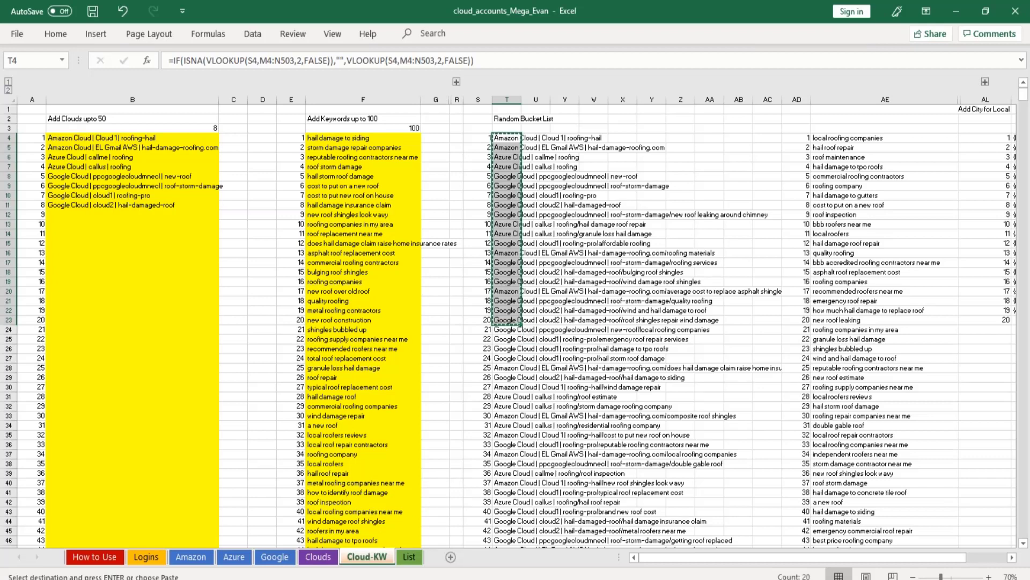
Replace the entire contents of the kc-roofing Notepad file with the copied bucket list entries and save the file.
{"action": "mouse_move", "coordinate": [299, 579]}
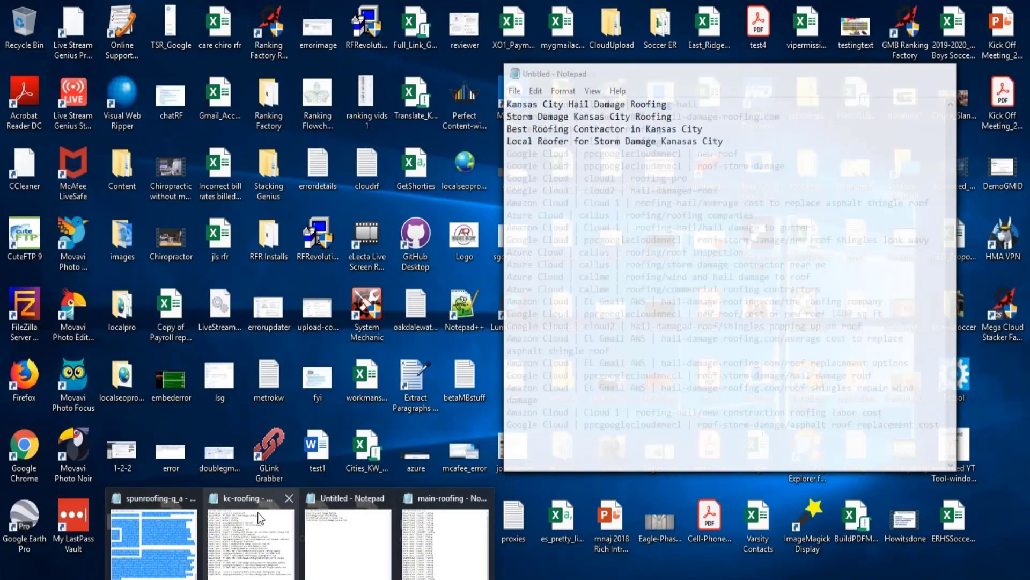
{"action": "left_click", "coordinate": [251, 528]}
{"action": "key", "text": "ctrl+a"}
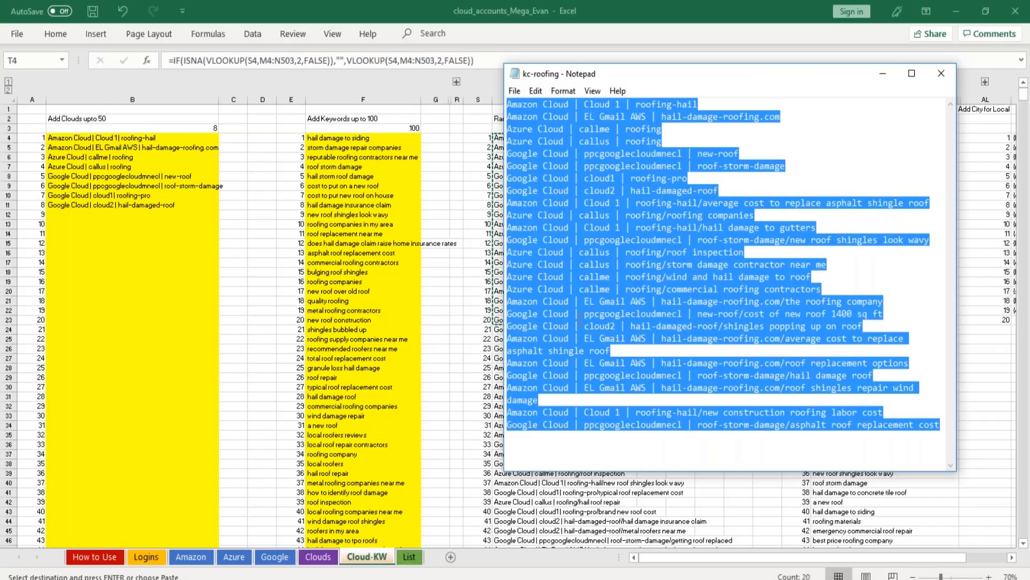
{"action": "key", "text": "ctrl+v"}
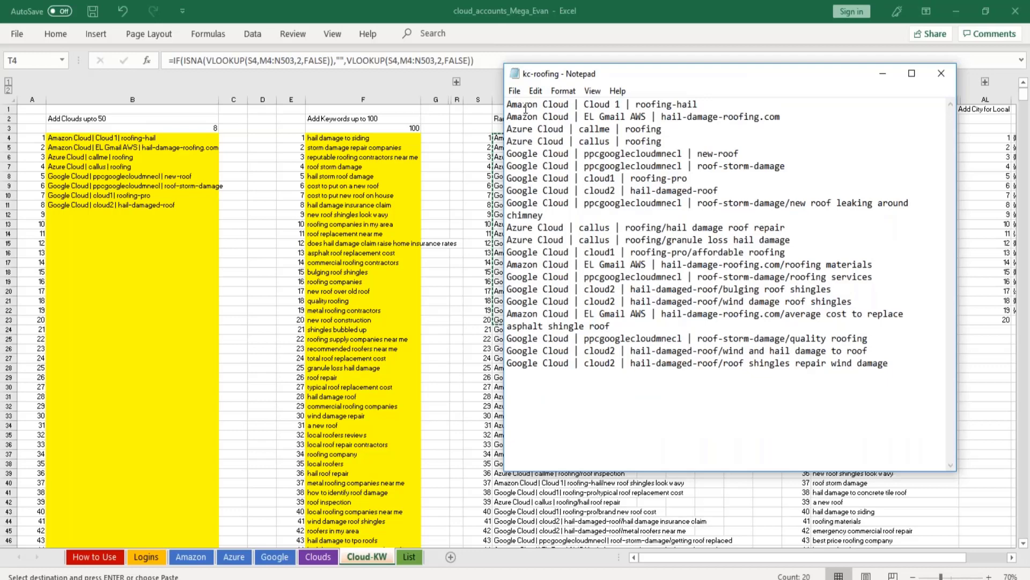
{"action": "left_click", "coordinate": [515, 95]}
{"action": "left_click", "coordinate": [532, 137]}
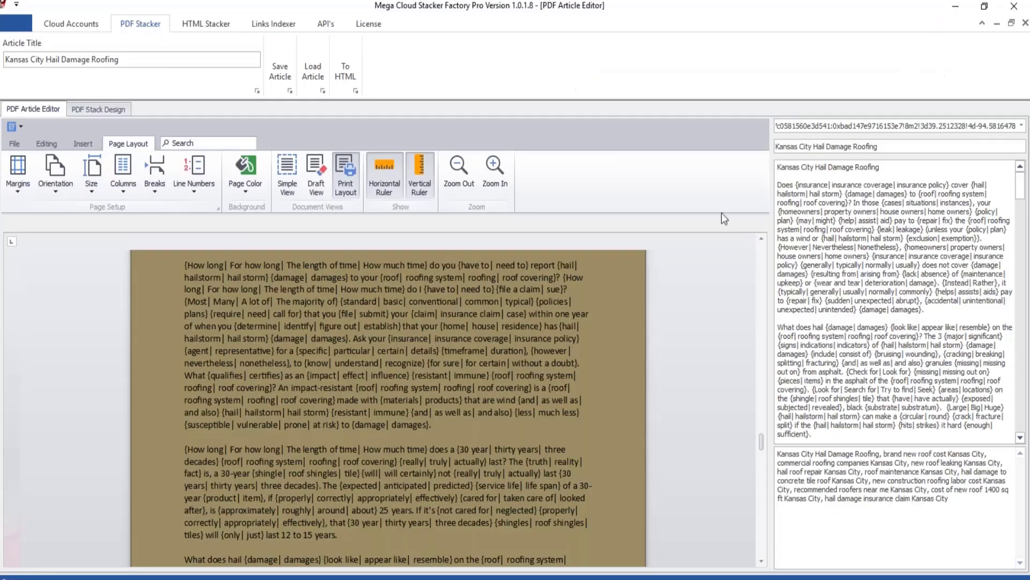
In Mega Cloud Stacker Factory, load kc-roofing as the stacking order in PDF Stack Design and return to the article in the PDF Article Editor.
{"action": "left_click", "coordinate": [118, 110]}
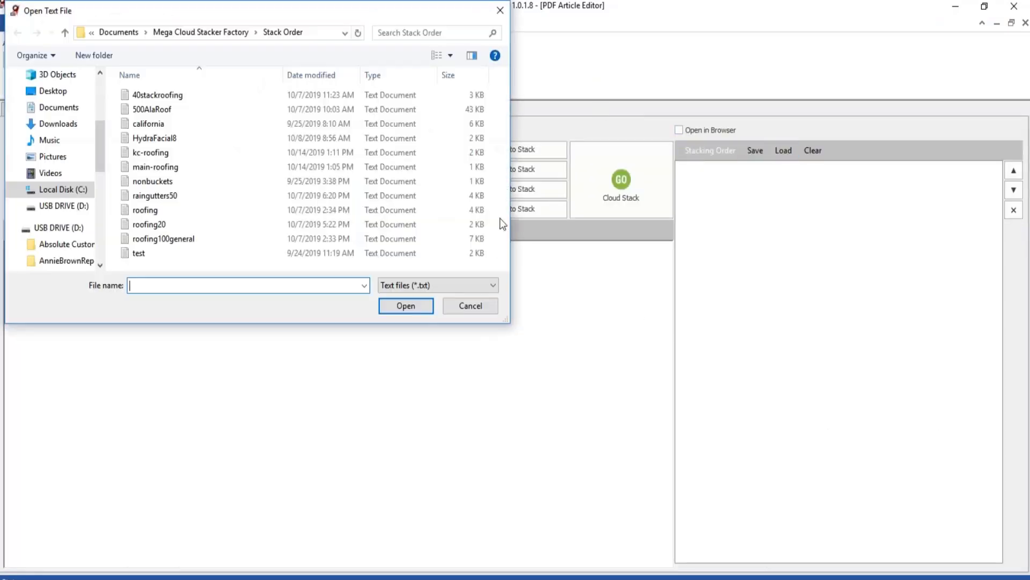
{"action": "double_click", "coordinate": [151, 153]}
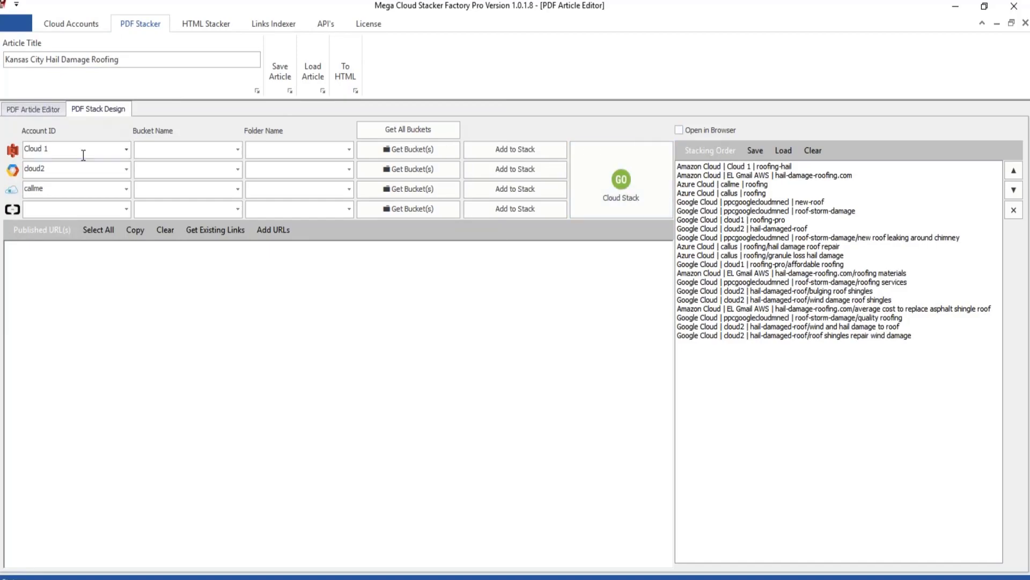
{"action": "left_click", "coordinate": [28, 108]}
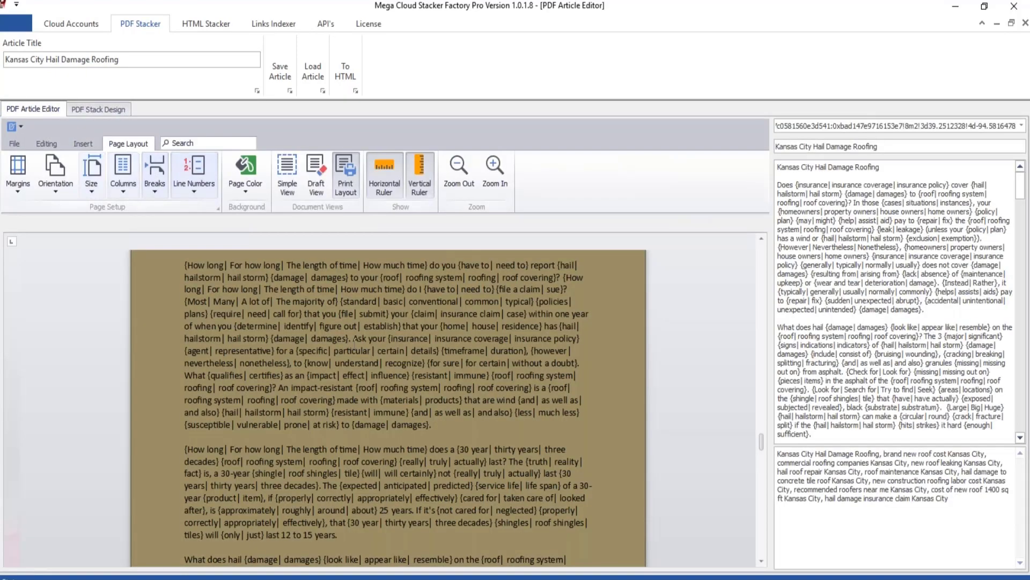
{"action": "scroll", "coordinate": [354, 338], "scroll_direction": "down", "scroll_amount": 15}
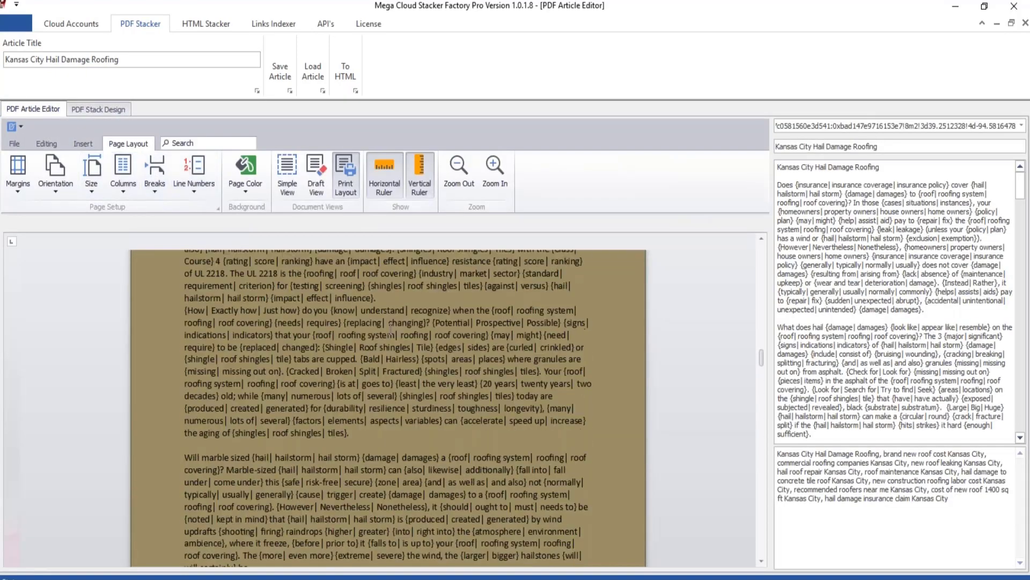
{"action": "scroll", "coordinate": [390, 327], "scroll_direction": "down", "scroll_amount": 8}
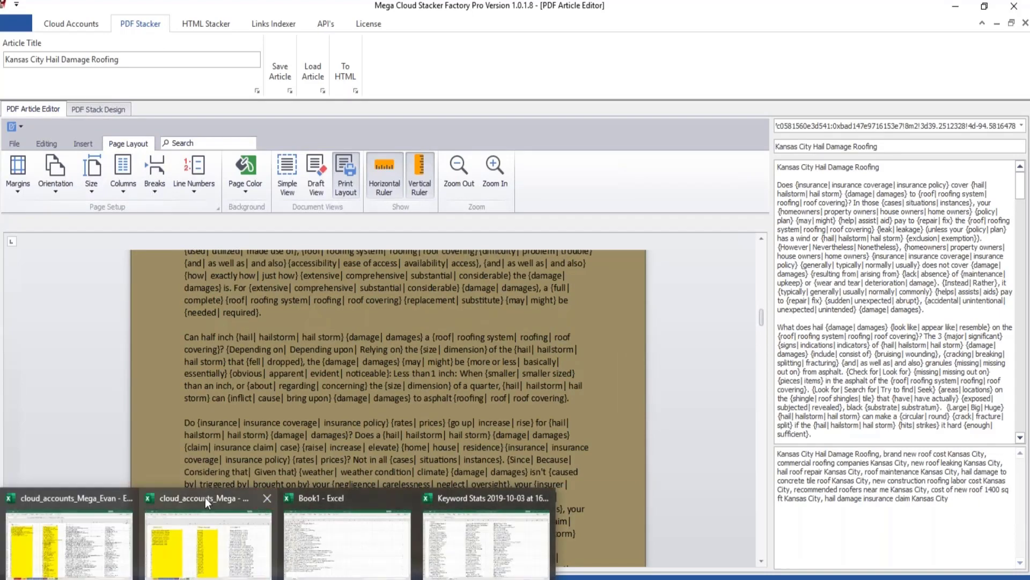
Review the local keyword groups in AM4:AM8 of the cloud_accounts_Mega workbook's Cloud-KW sheet, and close the workbook without saving.
{"action": "left_click", "coordinate": [205, 497]}
{"action": "left_click", "coordinate": [730, 362]}
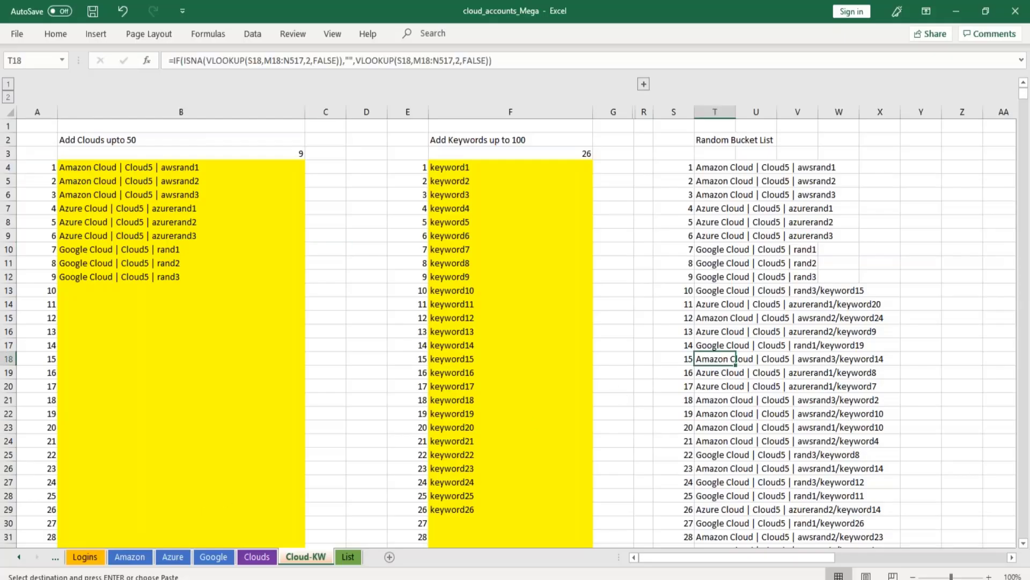
{"action": "key", "text": "Right"}
{"action": "key", "text": "Right"}
{"action": "key", "text": "Right"}
{"action": "key", "text": "Right"}
{"action": "key", "text": "Right"}
{"action": "key", "text": "Right"}
{"action": "key", "text": "Right"}
{"action": "key", "text": "Right"}
{"action": "key", "text": "Right"}
{"action": "key", "text": "Right"}
{"action": "key", "text": "Right"}
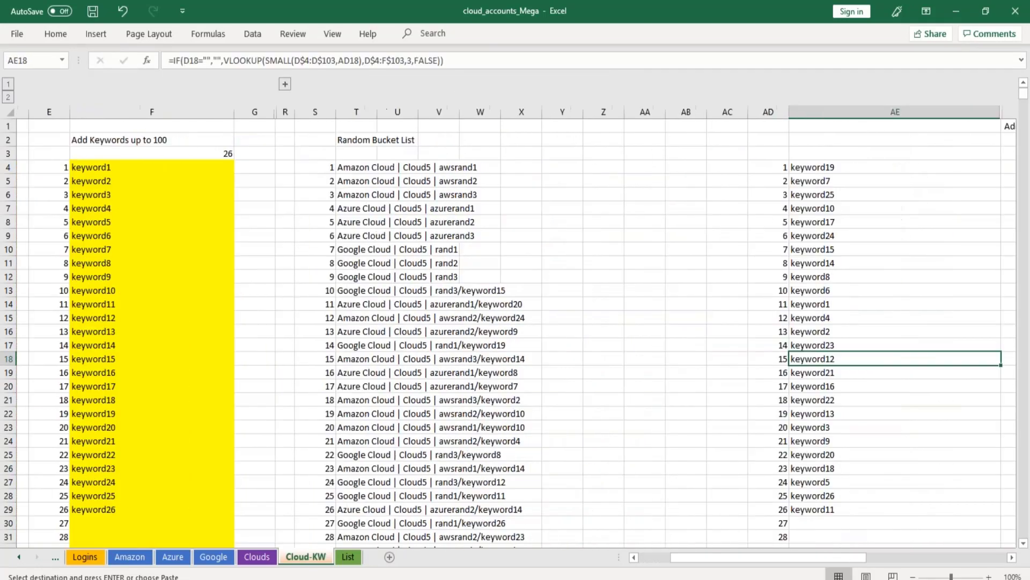
{"action": "key", "text": "Right"}
{"action": "key", "text": "Right"}
{"action": "key", "text": "Right"}
{"action": "key", "text": "Right"}
{"action": "key", "text": "Right"}
{"action": "key", "text": "Right"}
{"action": "key", "text": "Right"}
{"action": "key", "text": "Right"}
{"action": "key", "text": "Right"}
{"action": "key", "text": "Right"}
{"action": "key", "text": "Right"}
{"action": "key", "text": "Right"}
{"action": "key", "text": "Right"}
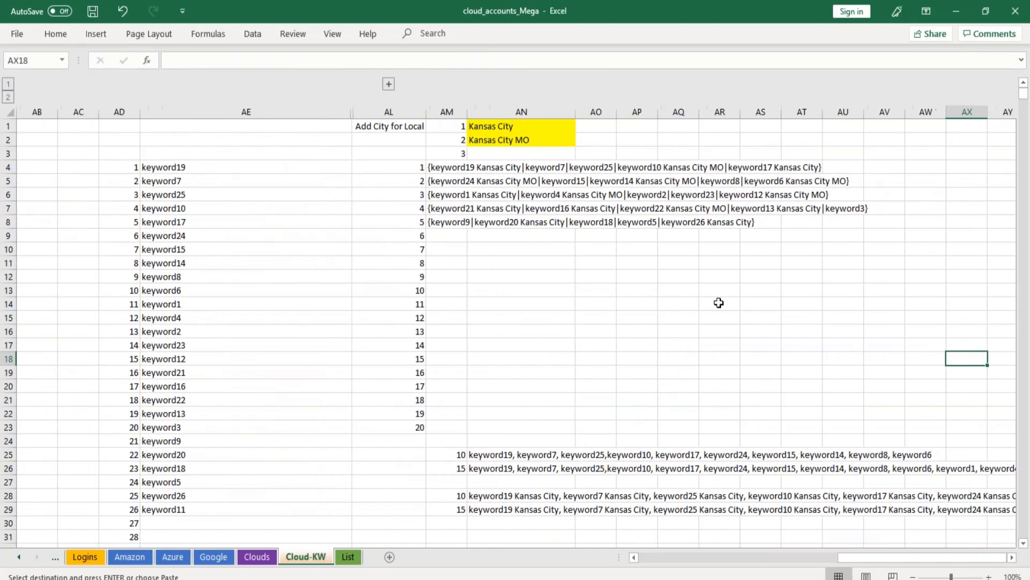
{"action": "left_click_drag", "start_coordinate": [450, 166], "coordinate": [455, 221]}
{"action": "key", "text": "ctrl+v"}
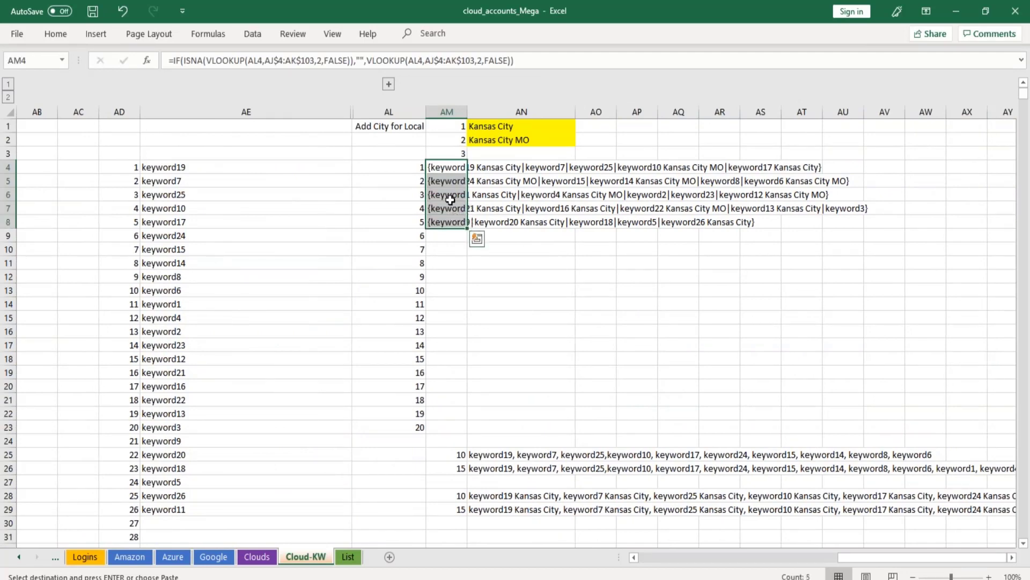
{"action": "left_click", "coordinate": [1015, 12]}
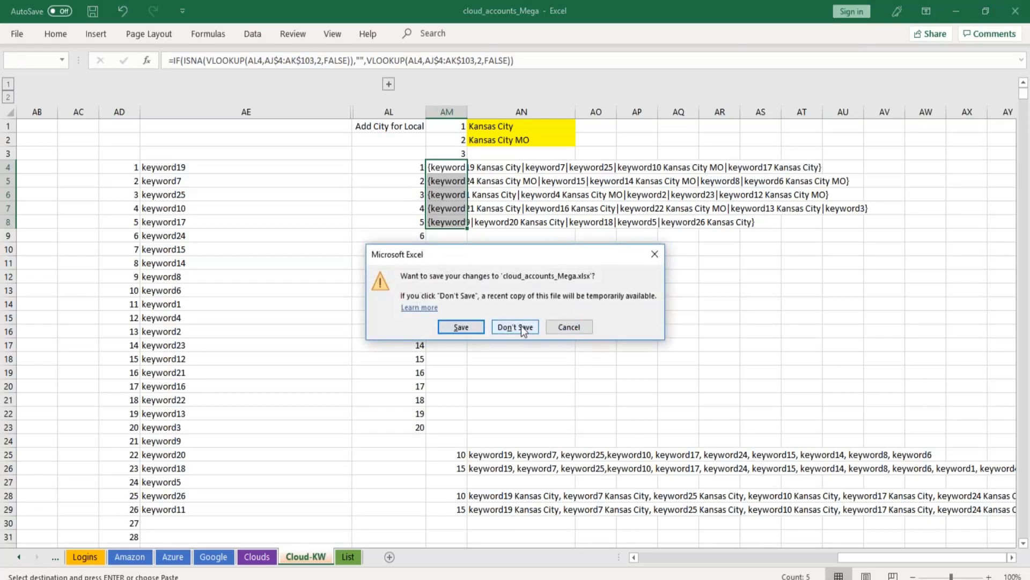
{"action": "left_click", "coordinate": [515, 327]}
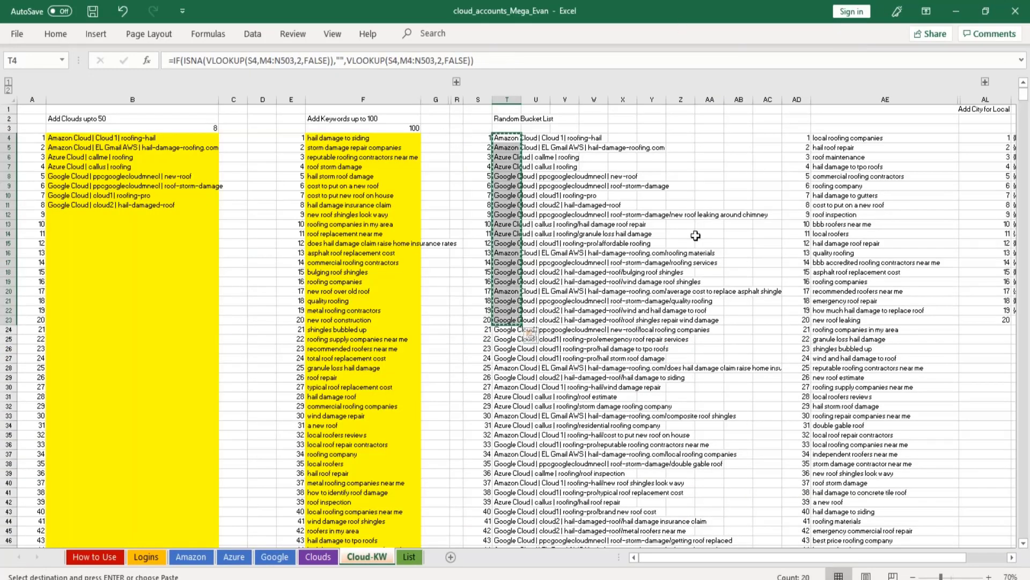
In the personal copy, examine the keyword groups in AM4:AM22 and the city names used for local keywords in AN1 and AN2.
{"action": "key", "text": "Right"}
{"action": "key", "text": "Right"}
{"action": "key", "text": "Right"}
{"action": "key", "text": "Right"}
{"action": "key", "text": "Right"}
{"action": "key", "text": "Right"}
{"action": "key", "text": "Right"}
{"action": "key", "text": "Right"}
{"action": "key", "text": "Right"}
{"action": "key", "text": "Right"}
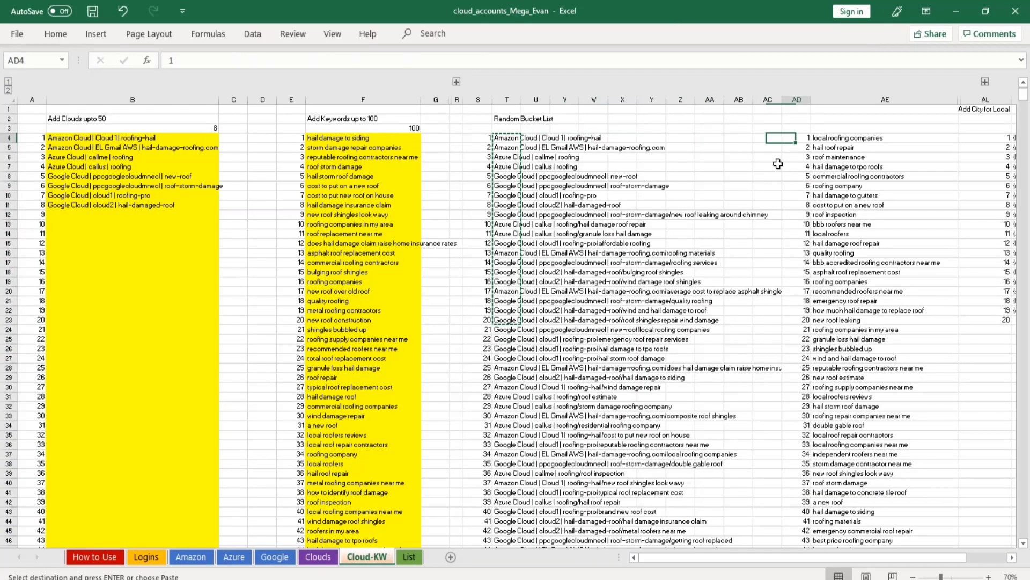
{"action": "key", "text": "Right"}
{"action": "key", "text": "Right"}
{"action": "key", "text": "Right"}
{"action": "key", "text": "Right"}
{"action": "key", "text": "Right"}
{"action": "key", "text": "Right"}
{"action": "key", "text": "Right"}
{"action": "key", "text": "Right"}
{"action": "key", "text": "Right"}
{"action": "key", "text": "Right"}
{"action": "key", "text": "Right"}
{"action": "key", "text": "Right"}
{"action": "key", "text": "Right"}
{"action": "key", "text": "Right"}
{"action": "key", "text": "Right"}
{"action": "key", "text": "Right"}
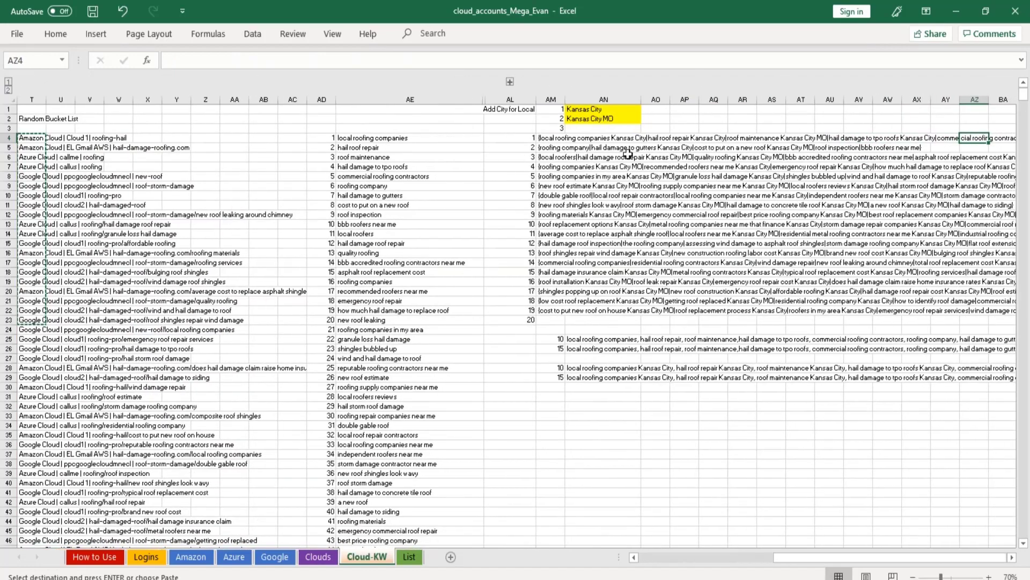
{"action": "left_click_drag", "start_coordinate": [550, 138], "coordinate": [564, 309]}
{"action": "left_click", "coordinate": [592, 110]}
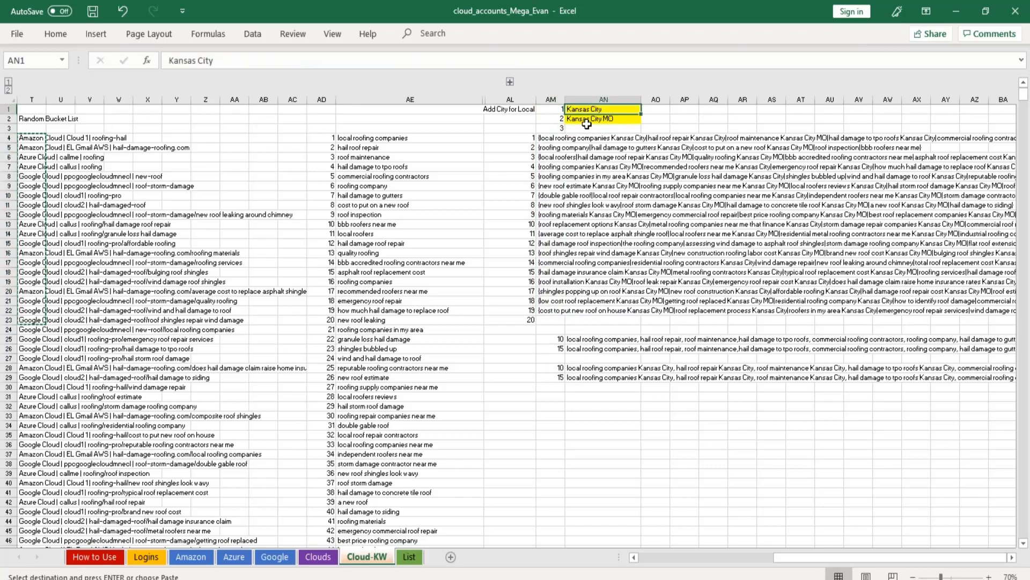
{"action": "left_click", "coordinate": [587, 121]}
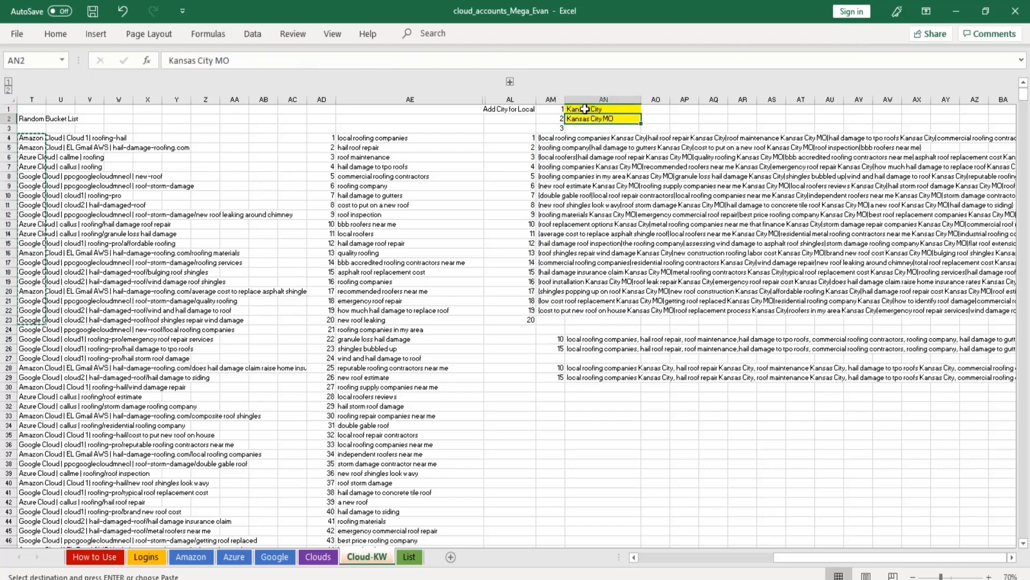
Try clearing the city names in AN1:AN2 and undo the deletion.
{"action": "left_click_drag", "start_coordinate": [586, 110], "coordinate": [590, 118]}
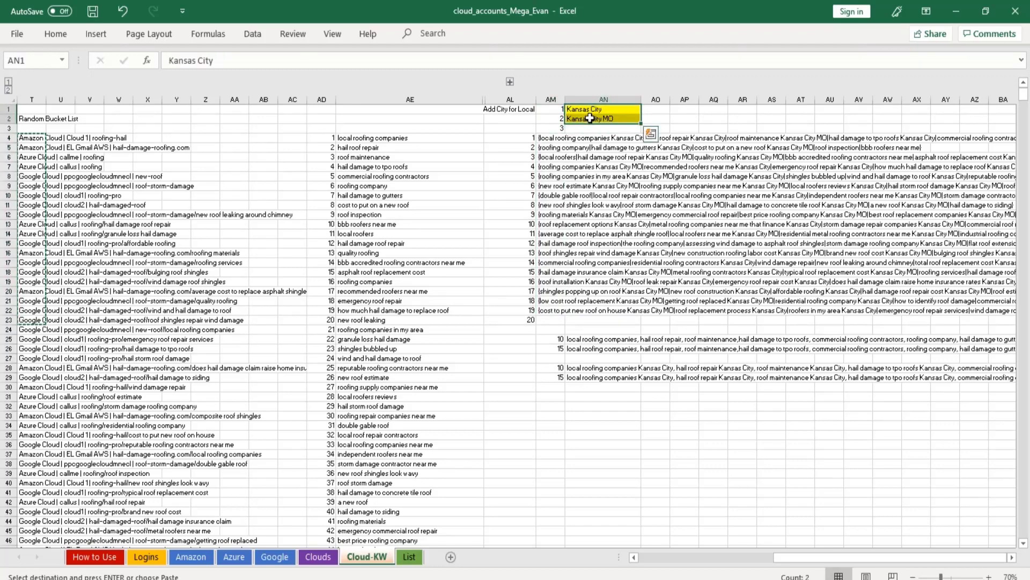
{"action": "key", "text": "Delete"}
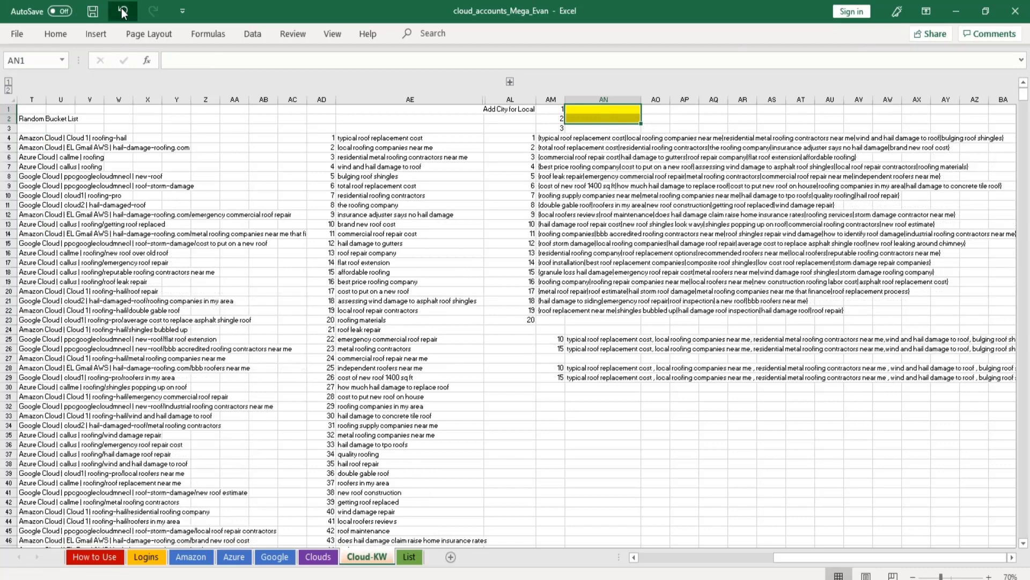
{"action": "key", "text": "ctrl+z"}
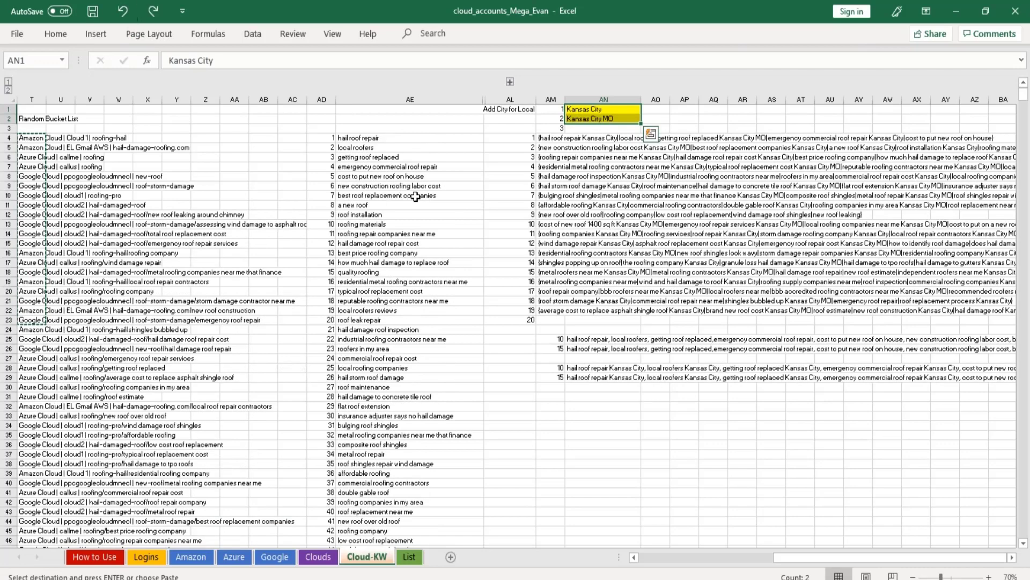
Copy the 15-keyword Kansas City list in AN29 of the Cloud-KW sheet.
{"action": "left_click", "coordinate": [592, 368]}
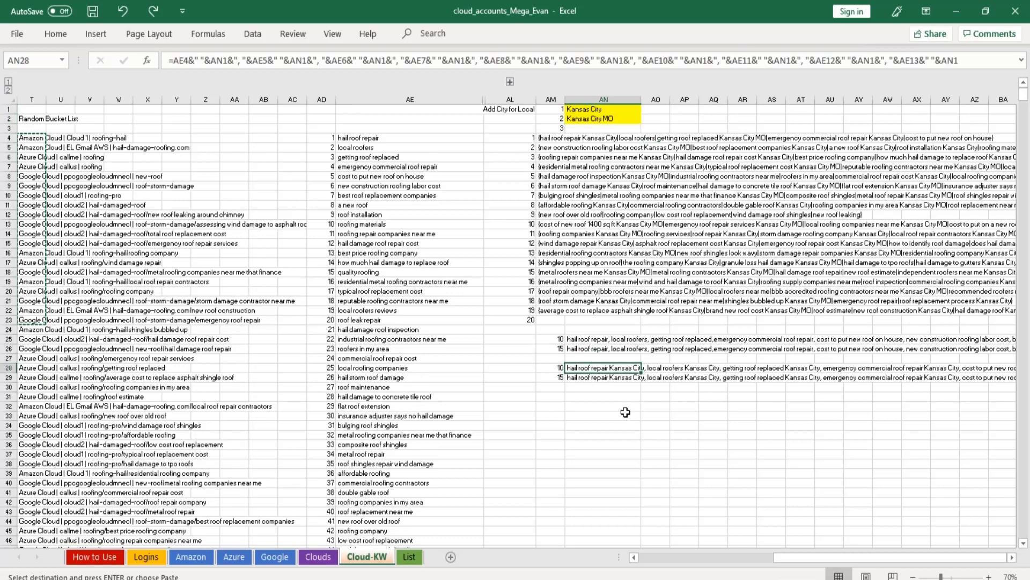
{"action": "key", "text": "ctrl+c"}
{"action": "left_click", "coordinate": [584, 379]}
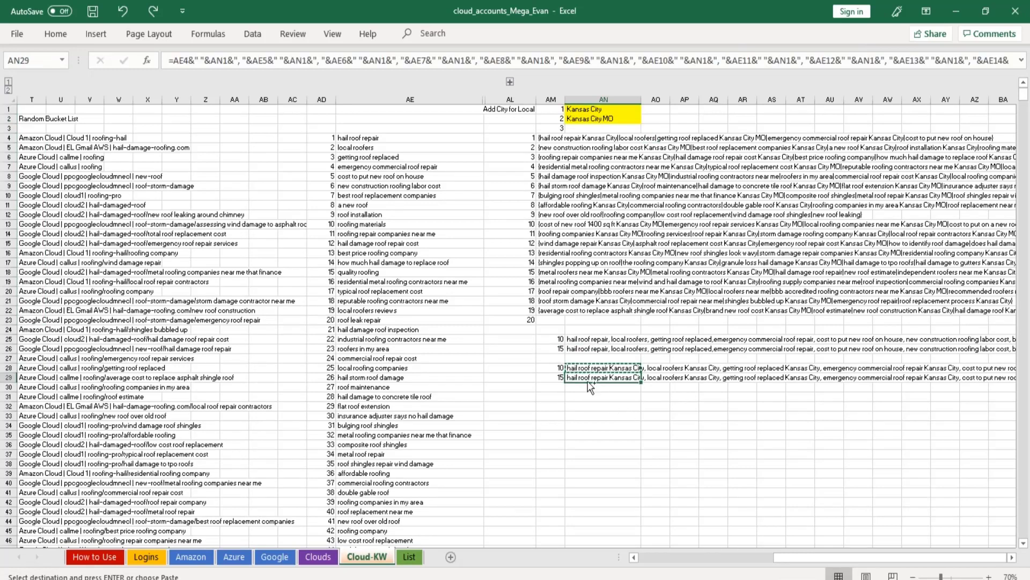
{"action": "key", "text": "ctrl+c"}
In Mega Cloud Stacker Factory's PDF Article Editor, replace the article's keywords with the copied list and return to PDF Stack Design.
{"action": "key", "text": "alt+Tab"}
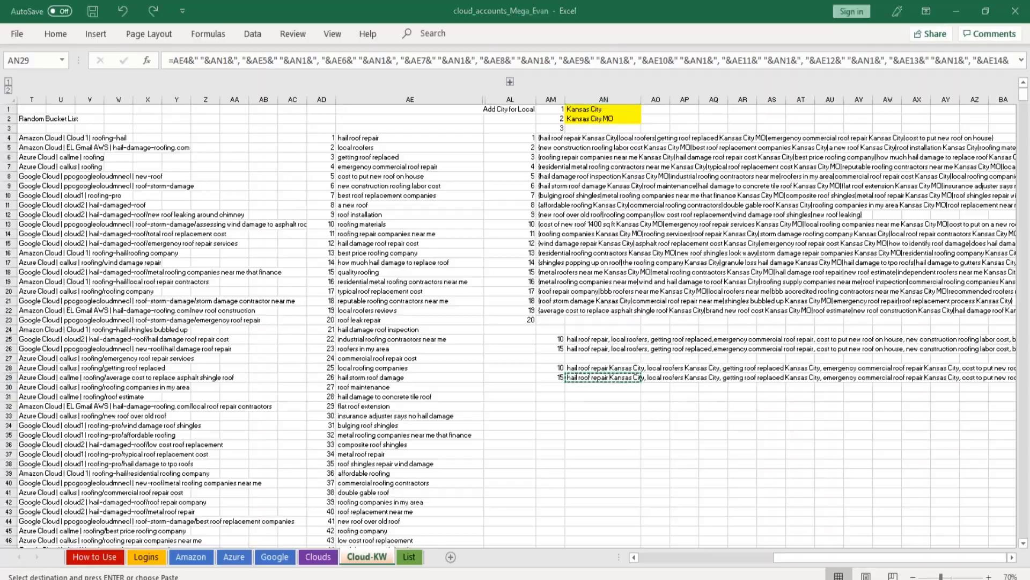
{"action": "left_click", "coordinate": [101, 110]}
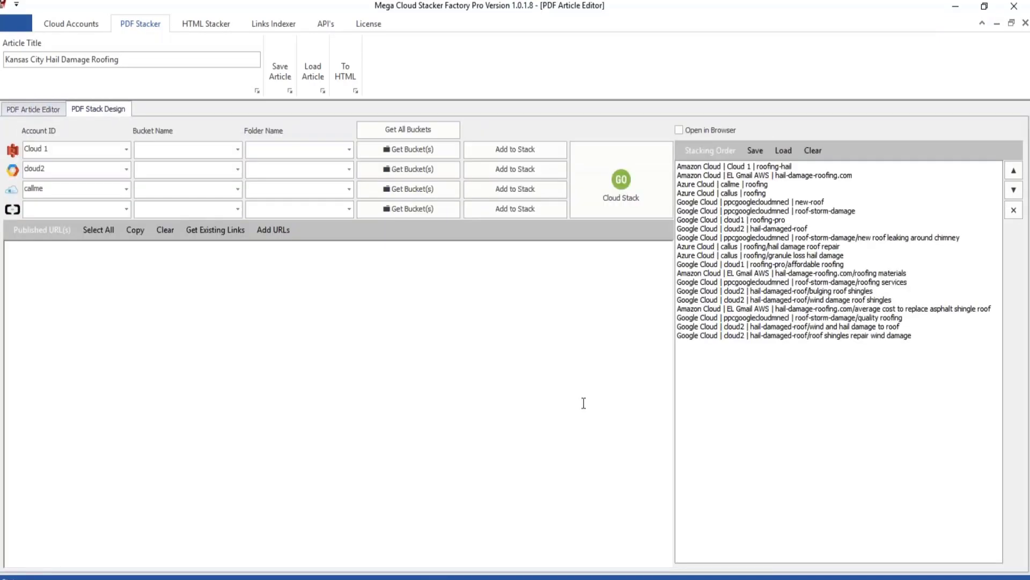
{"action": "left_click", "coordinate": [43, 109]}
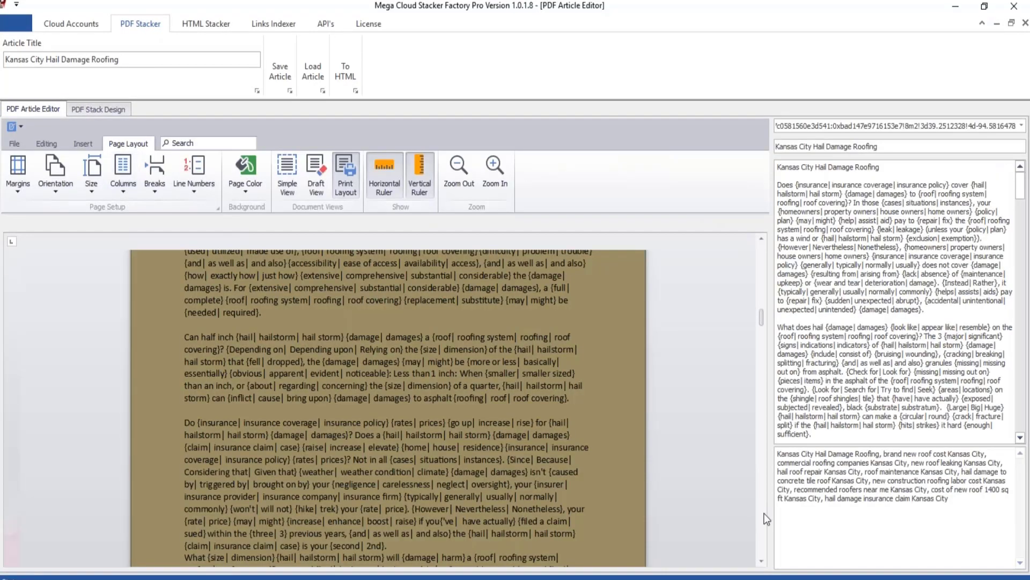
{"action": "key", "text": "ctrl+a"}
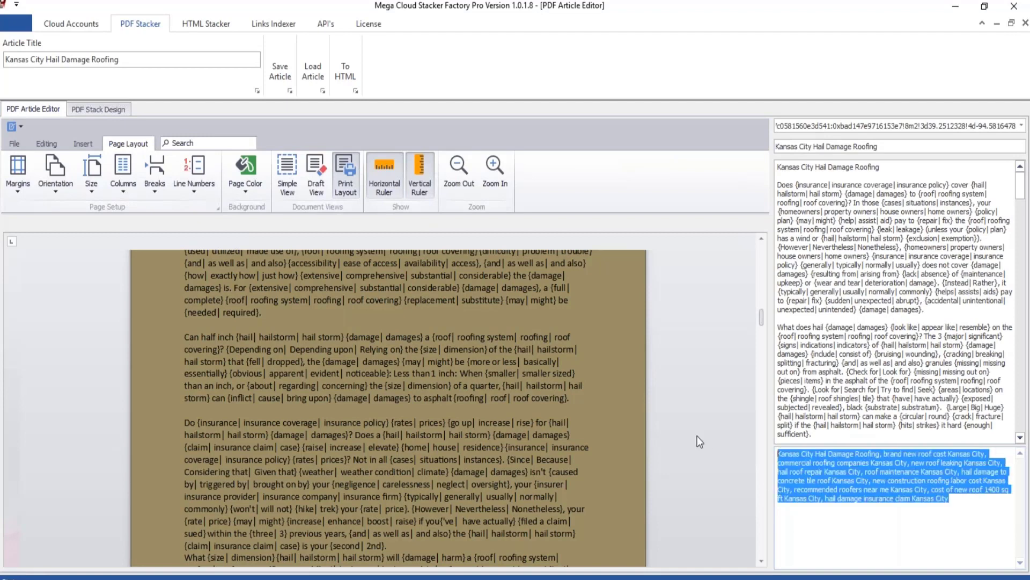
{"action": "key", "text": "ctrl+v"}
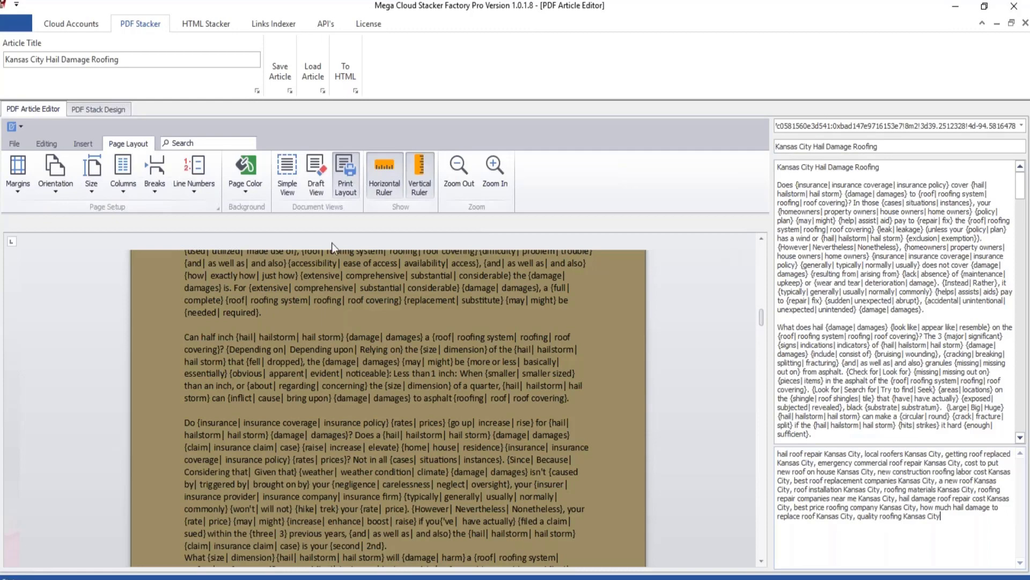
{"action": "scroll", "coordinate": [332, 247], "scroll_direction": "up", "scroll_amount": 10}
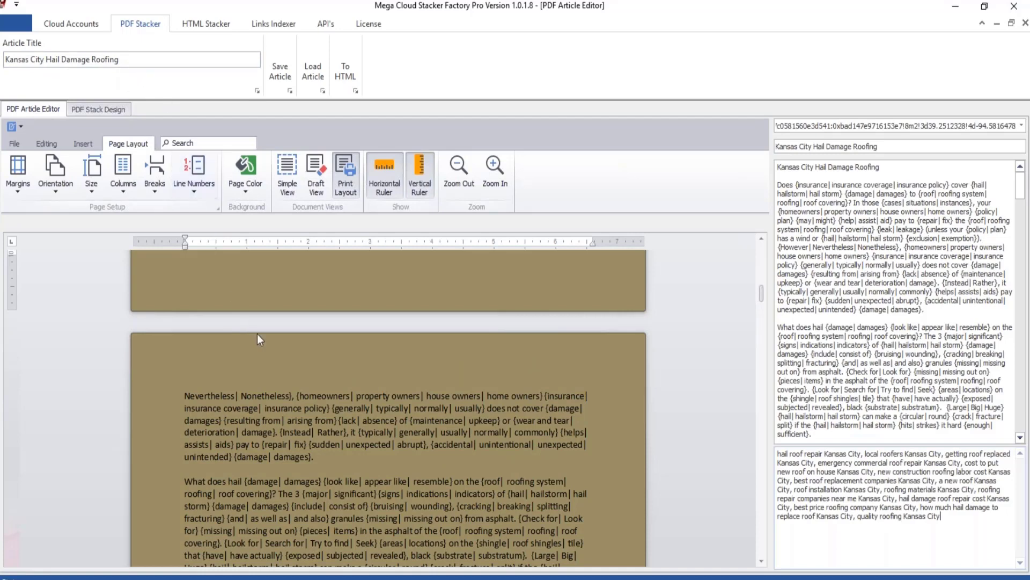
{"action": "left_click", "coordinate": [108, 104]}
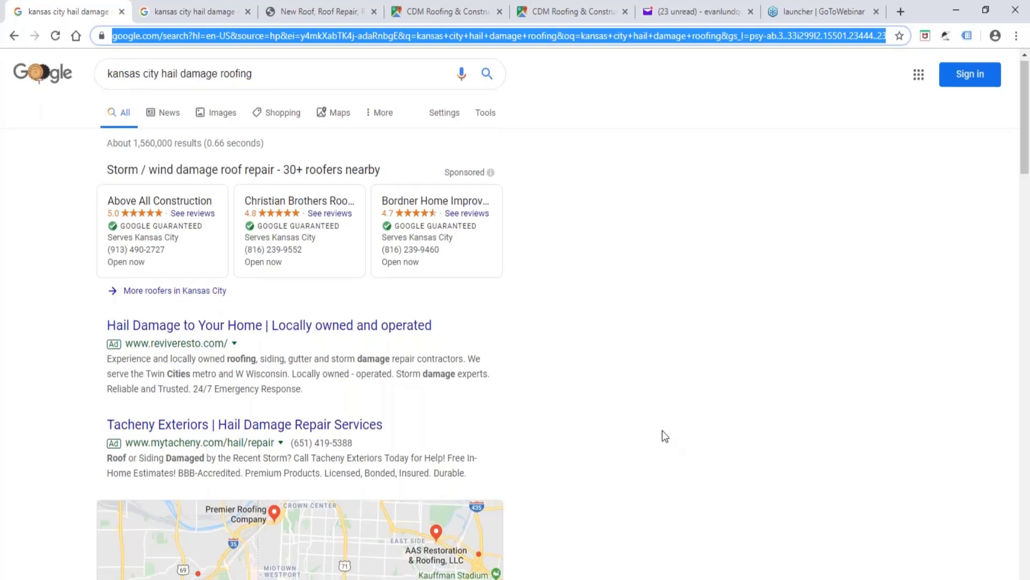
In Chrome, examine the Google search results and the local business listings for kansas city hail damage roofing.
{"action": "scroll", "coordinate": [606, 388], "scroll_direction": "down", "scroll_amount": 20}
{"action": "scroll", "coordinate": [596, 392], "scroll_direction": "down", "scroll_amount": 7}
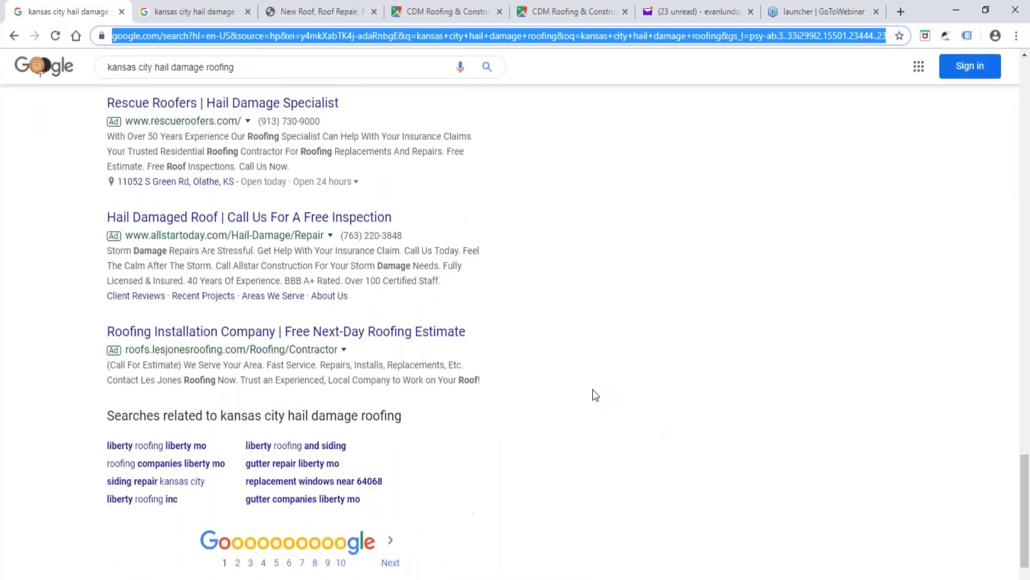
{"action": "scroll", "coordinate": [592, 392], "scroll_direction": "up", "scroll_amount": 20}
{"action": "scroll", "coordinate": [593, 396], "scroll_direction": "up", "scroll_amount": 3}
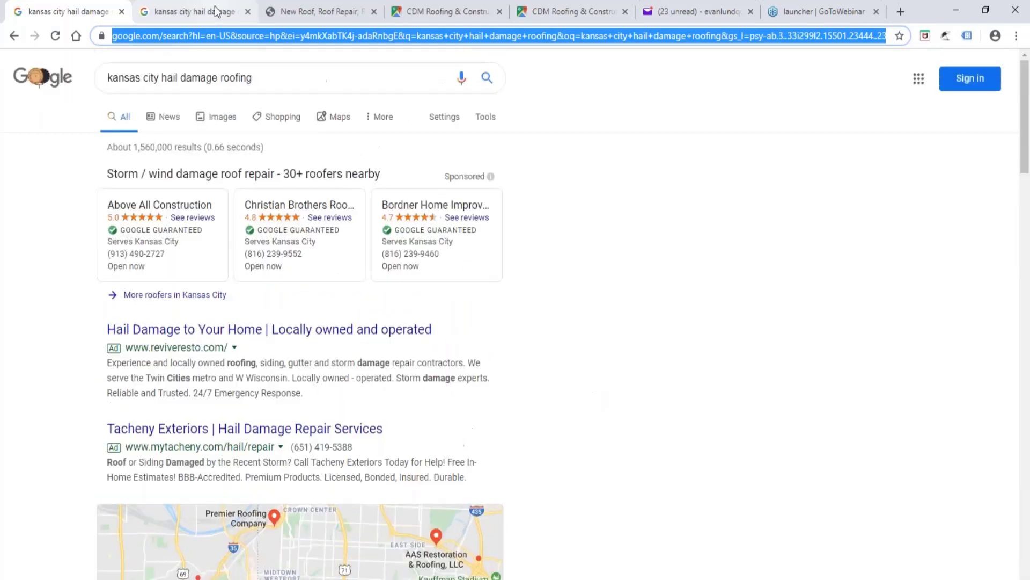
{"action": "left_click", "coordinate": [196, 11]}
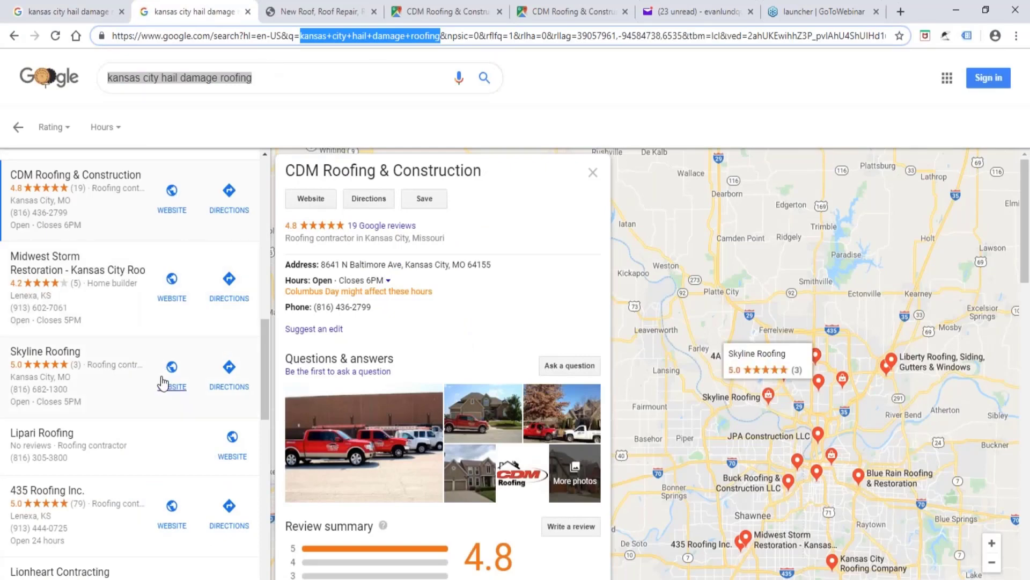
{"action": "scroll", "coordinate": [159, 378], "scroll_direction": "down", "scroll_amount": 12}
{"action": "scroll", "coordinate": [129, 446], "scroll_direction": "up", "scroll_amount": 15}
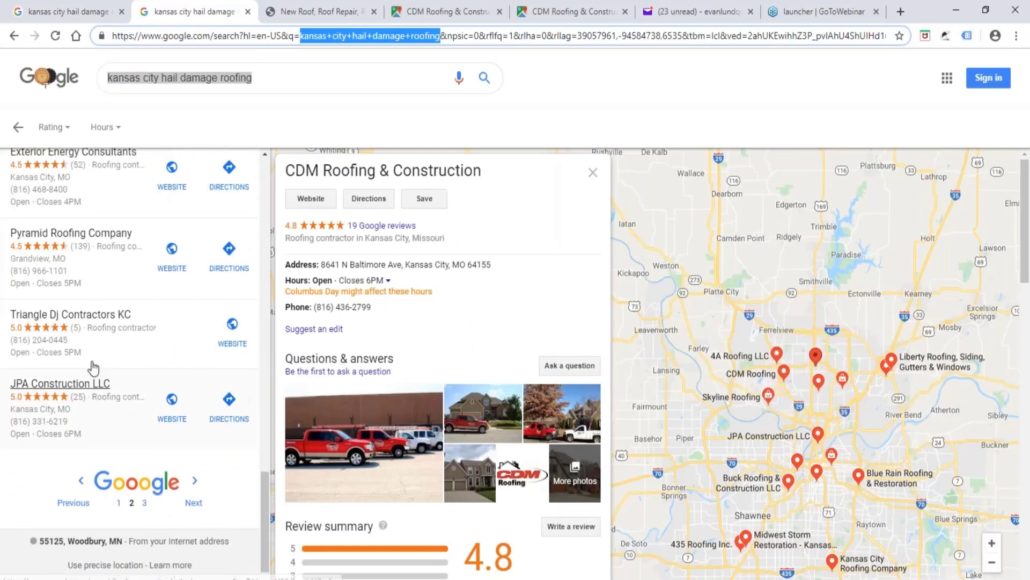
{"action": "scroll", "coordinate": [94, 366], "scroll_direction": "down", "scroll_amount": 2}
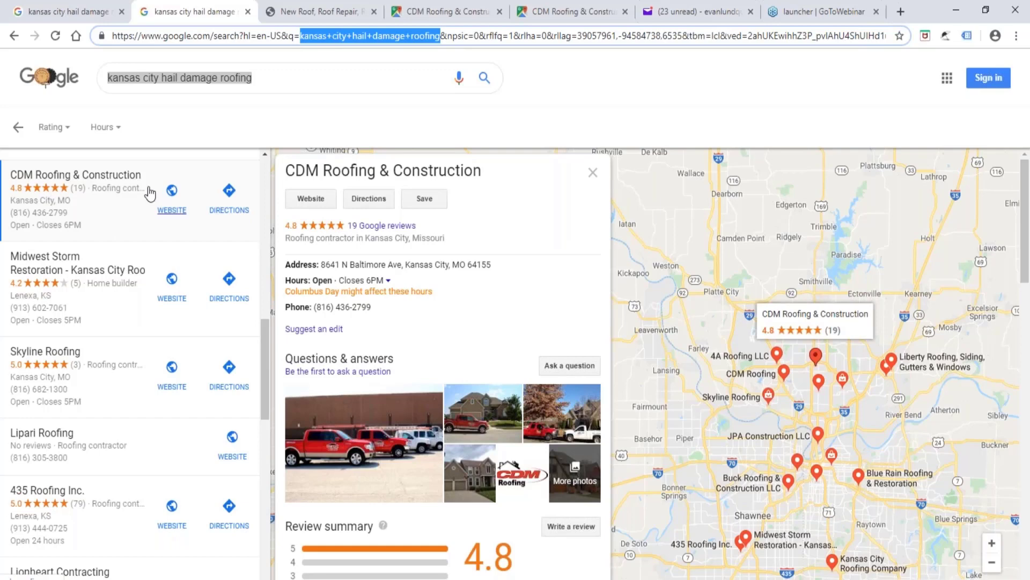
Look through the cdmroofing.com home page down to its footer.
{"action": "left_click", "coordinate": [322, 12]}
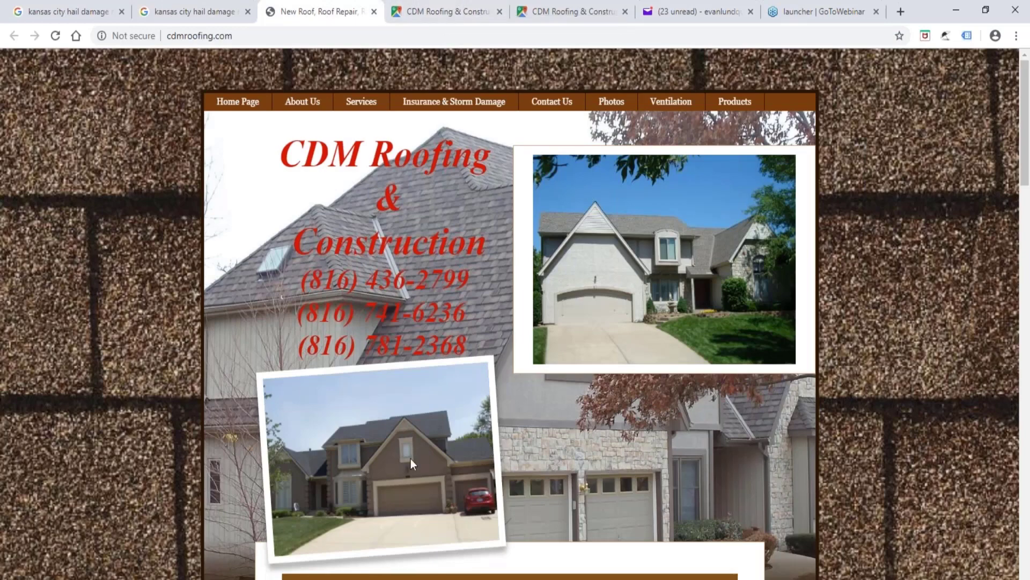
{"action": "scroll", "coordinate": [413, 458], "scroll_direction": "down", "scroll_amount": 20}
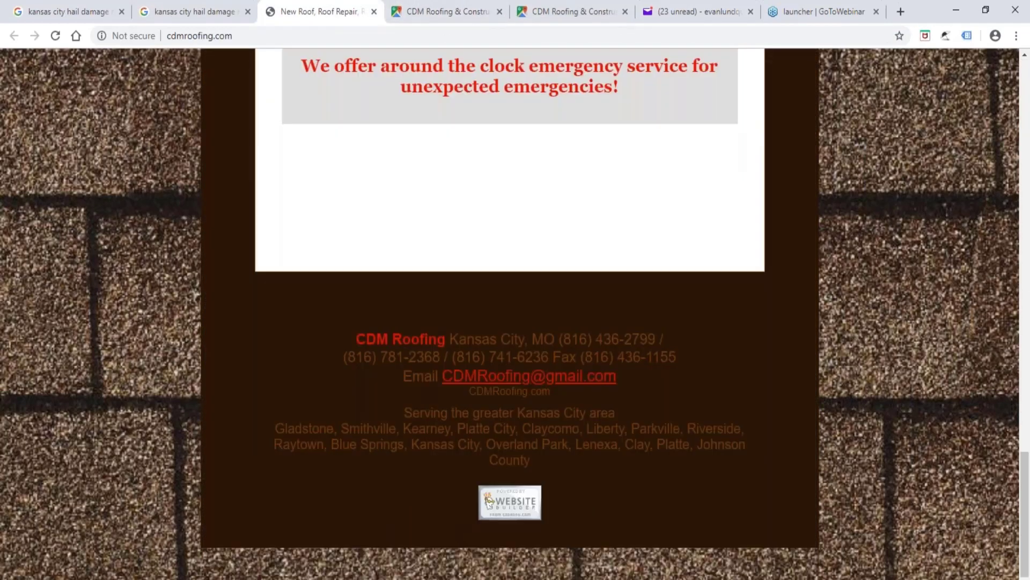
{"action": "scroll", "coordinate": [412, 429], "scroll_direction": "up", "scroll_amount": 20}
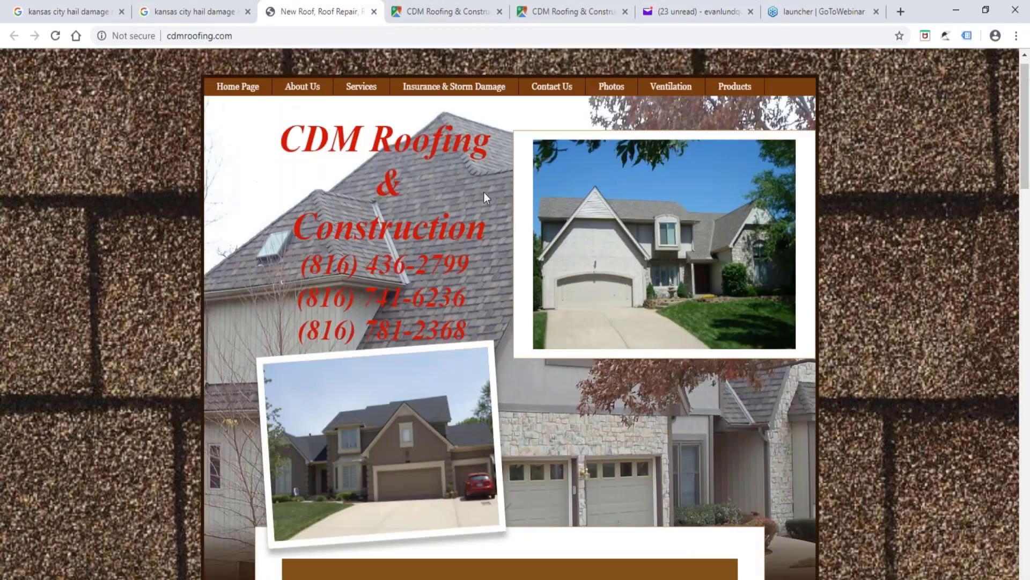
Copy the Google Maps share link for CDM Roofing & Construction and open it in a new browser tab.
{"action": "left_click", "coordinate": [439, 12]}
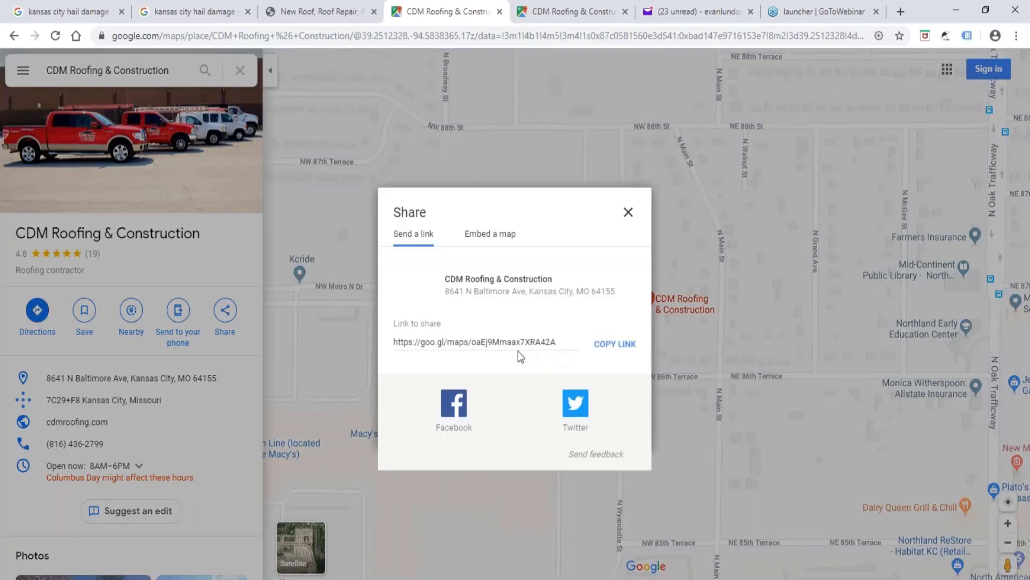
{"action": "left_click_drag", "start_coordinate": [562, 342], "coordinate": [396, 341]}
{"action": "key", "text": "ctrl+c"}
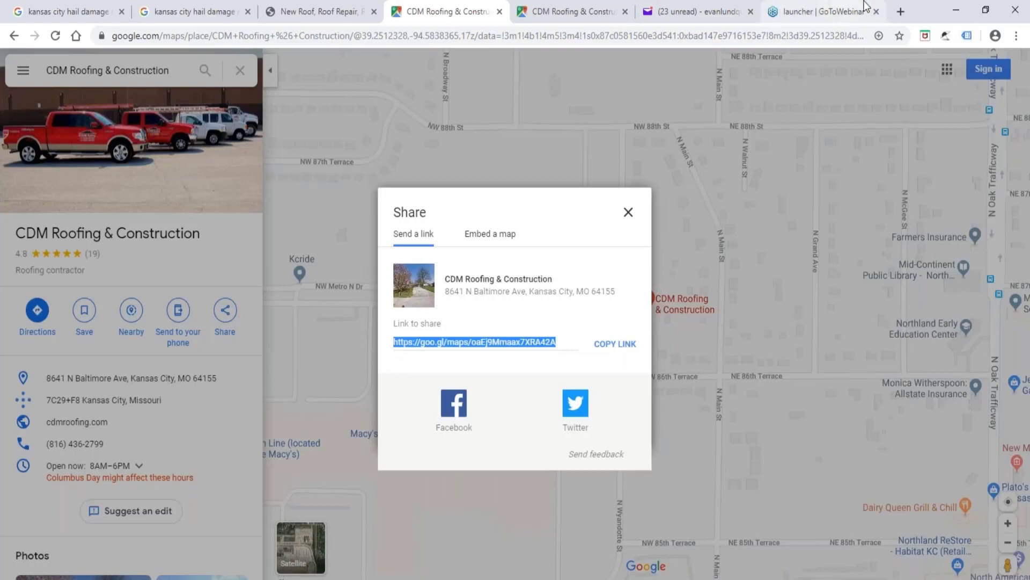
{"action": "left_click", "coordinate": [902, 12]}
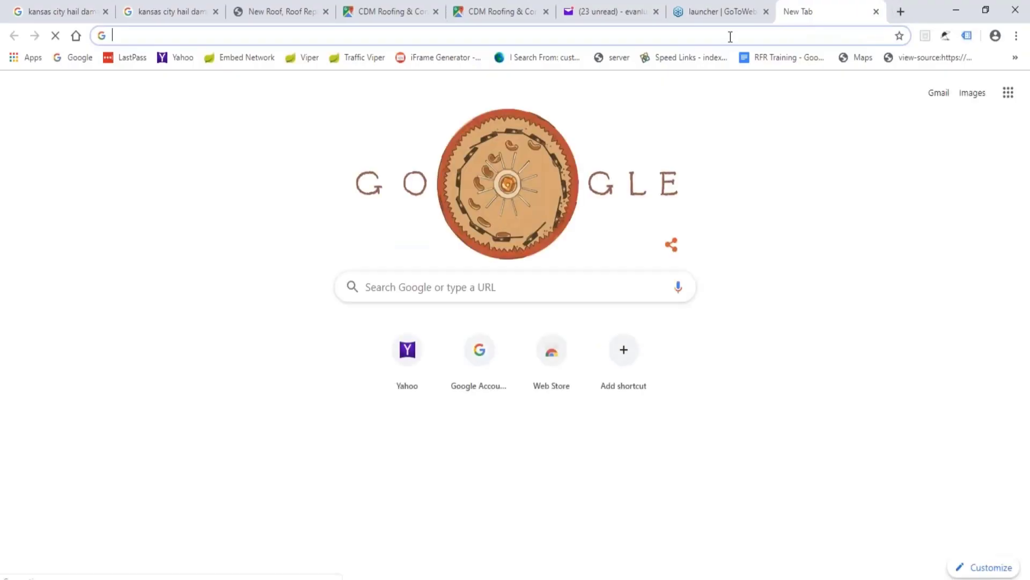
{"action": "key", "text": "ctrl+v"}
{"action": "key", "text": "Return"}
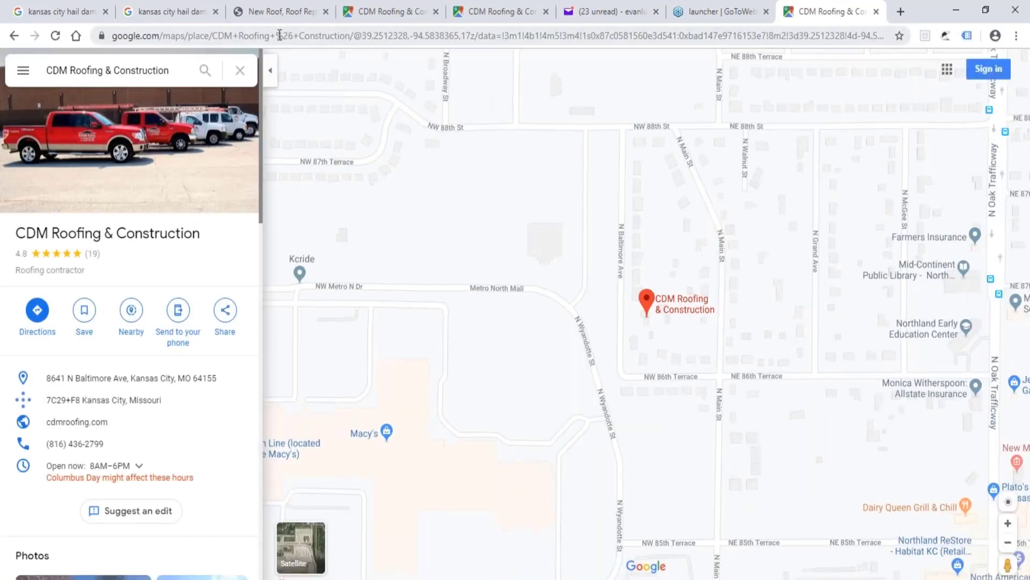
Copy the query text kansas+city+hail+damage+roofing from the Google search results URL.
{"action": "left_click", "coordinate": [69, 12]}
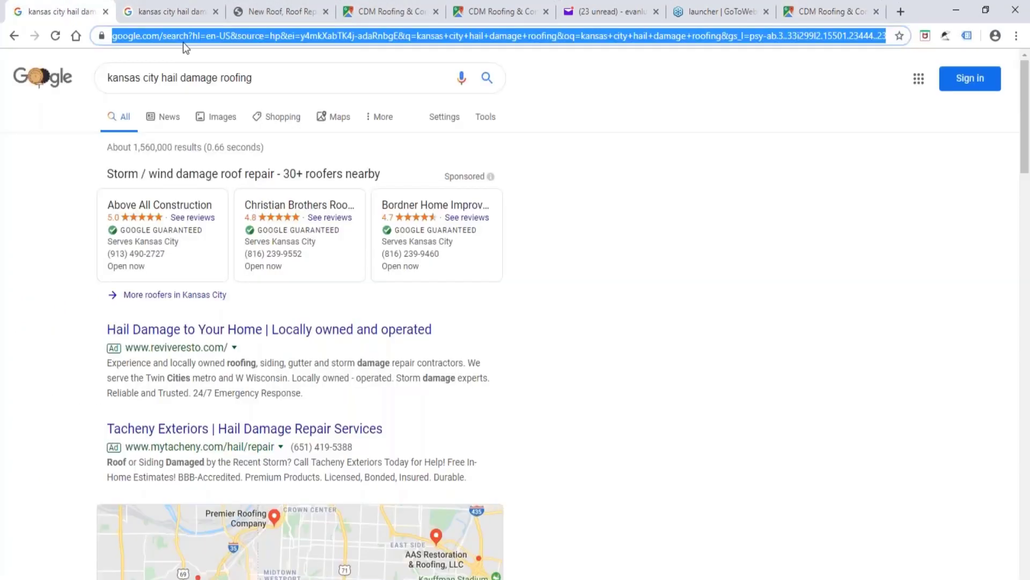
{"action": "left_click", "coordinate": [424, 35]}
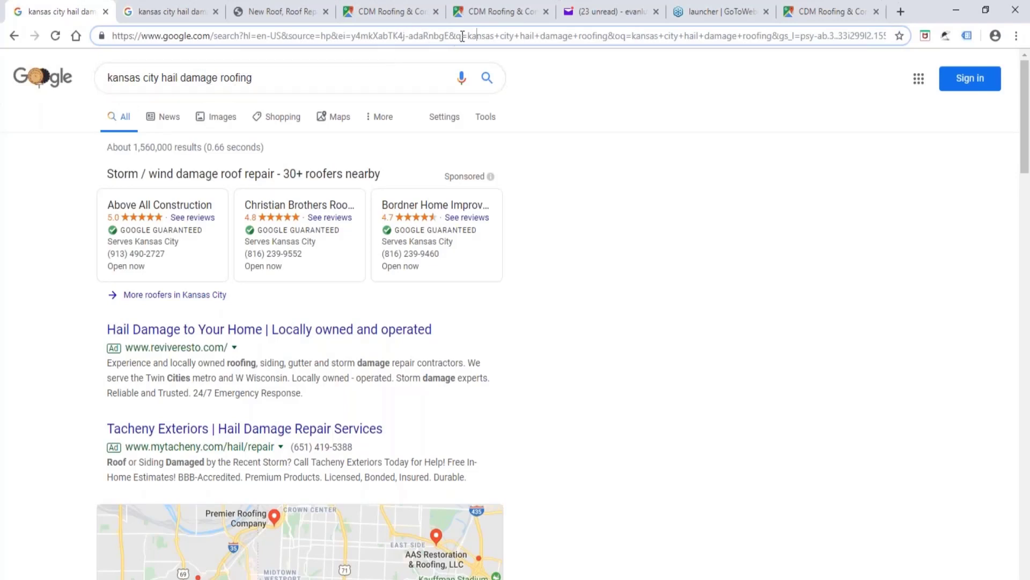
{"action": "left_click_drag", "start_coordinate": [470, 36], "coordinate": [608, 39]}
{"action": "key", "text": "ctrl+c"}
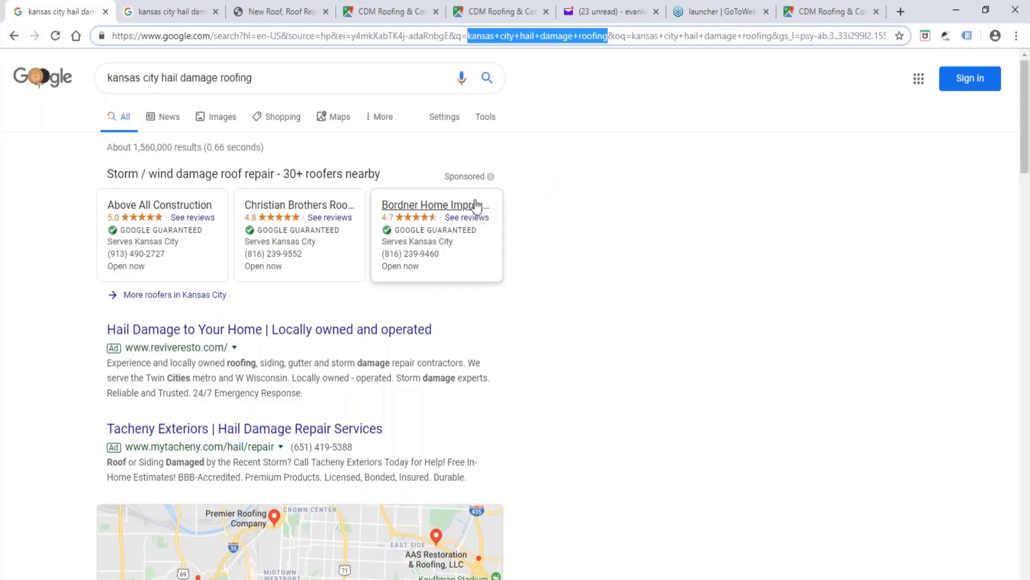
Add +kansas+city+hail+damage+roofing after Construction in the newly opened Maps URL, load it, and select the page address.
{"action": "left_click", "coordinate": [813, 12]}
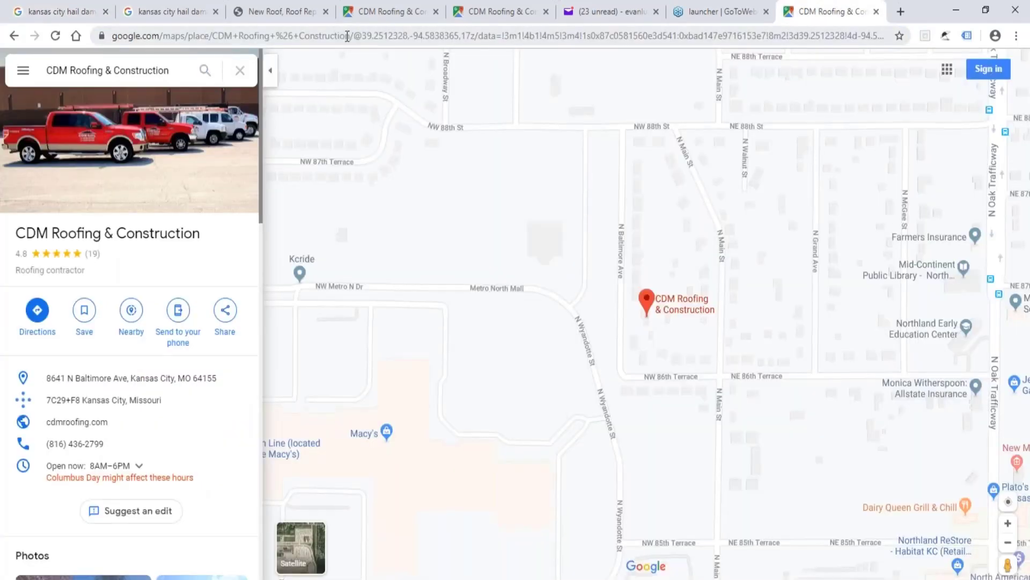
{"action": "left_click", "coordinate": [353, 36]}
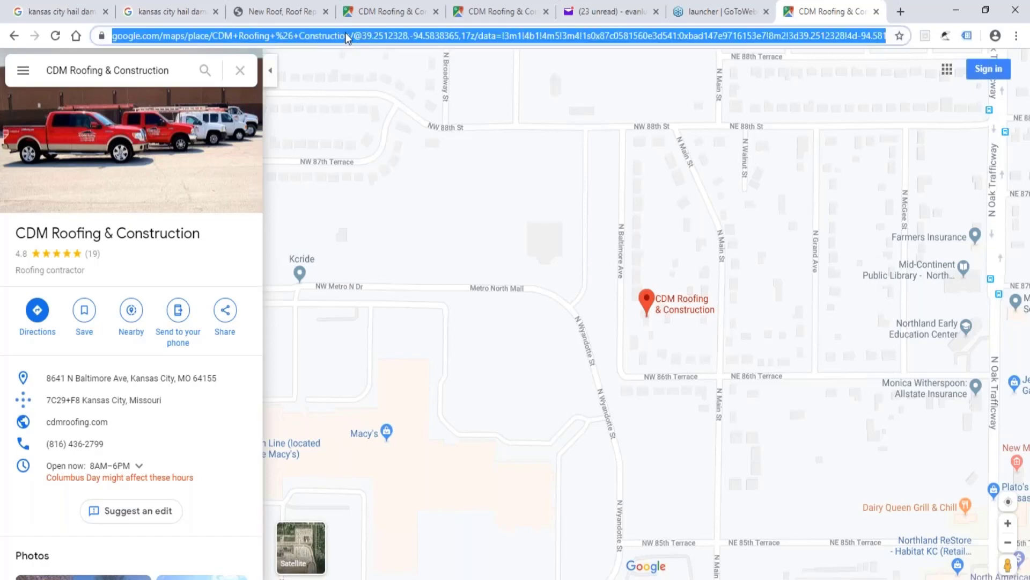
{"action": "left_click", "coordinate": [352, 33]}
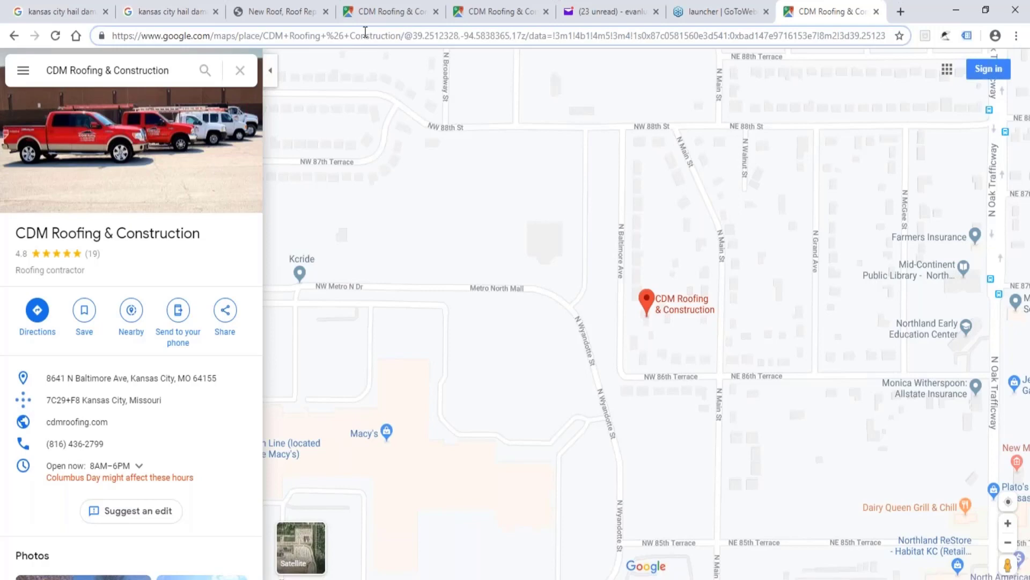
{"action": "type", "text": "+"}
{"action": "key", "text": "ctrl+v"}
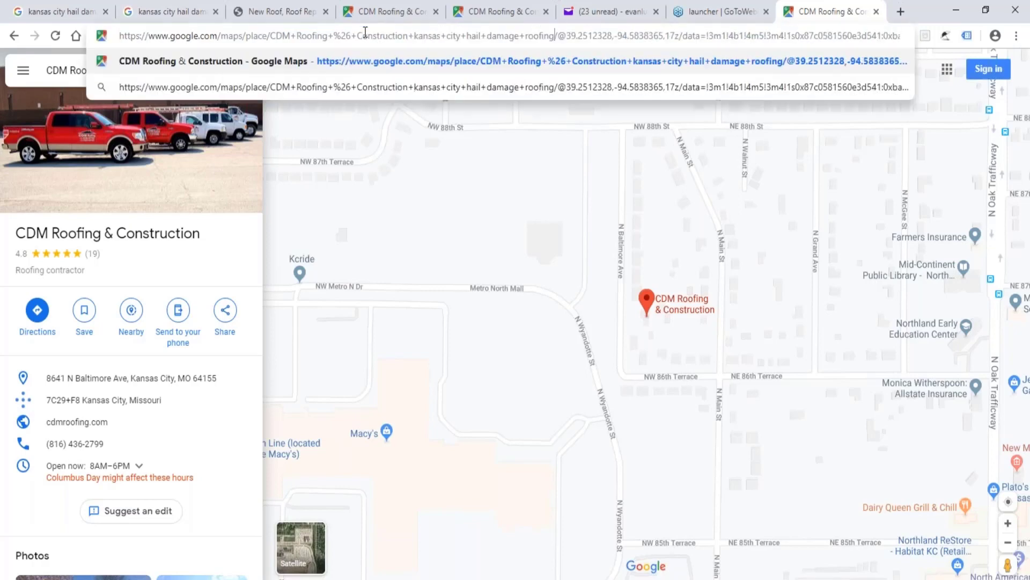
{"action": "key", "text": "Return"}
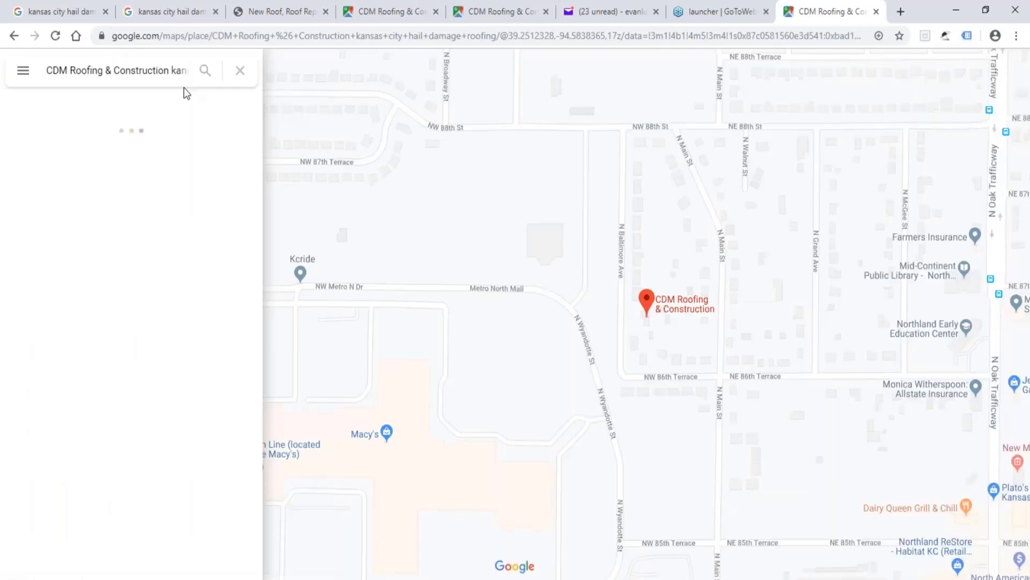
{"action": "left_click_drag", "start_coordinate": [46, 71], "coordinate": [184, 65]}
{"action": "left_click", "coordinate": [125, 38]}
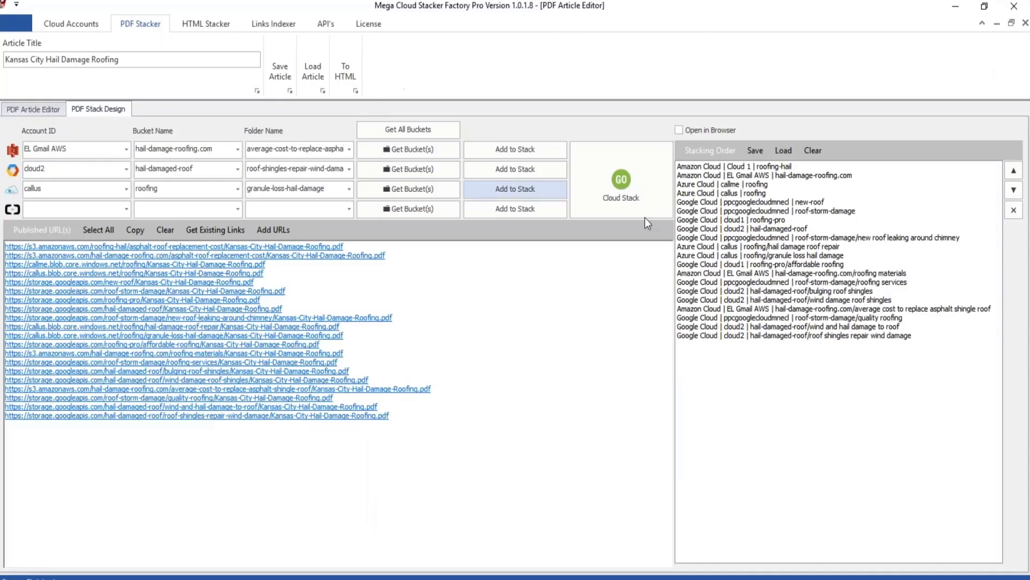
In Mega Cloud Stacker Factory, check the Maps URL field in the PDF Article Editor.
{"action": "left_click", "coordinate": [40, 110]}
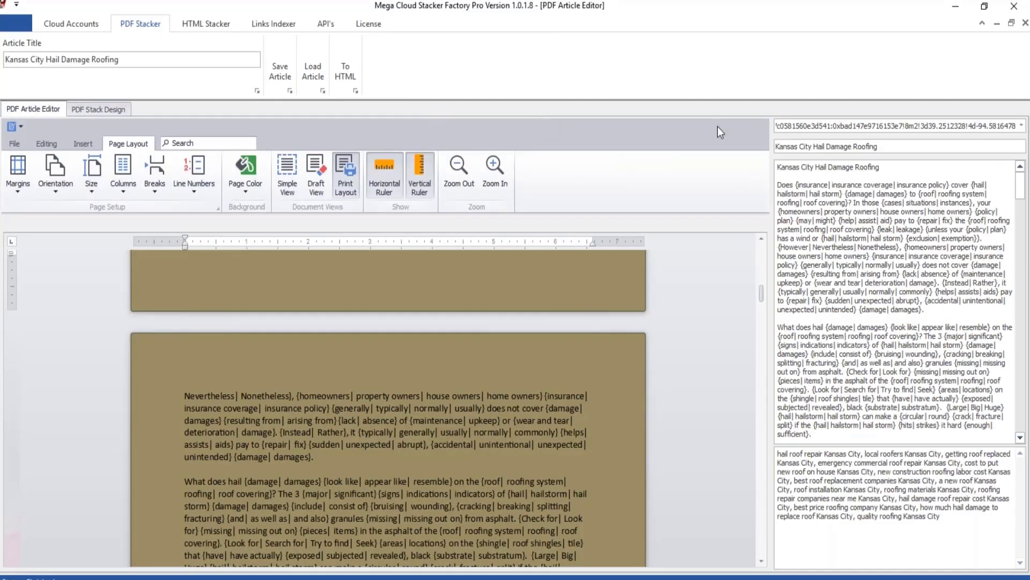
{"action": "double_click", "coordinate": [800, 125]}
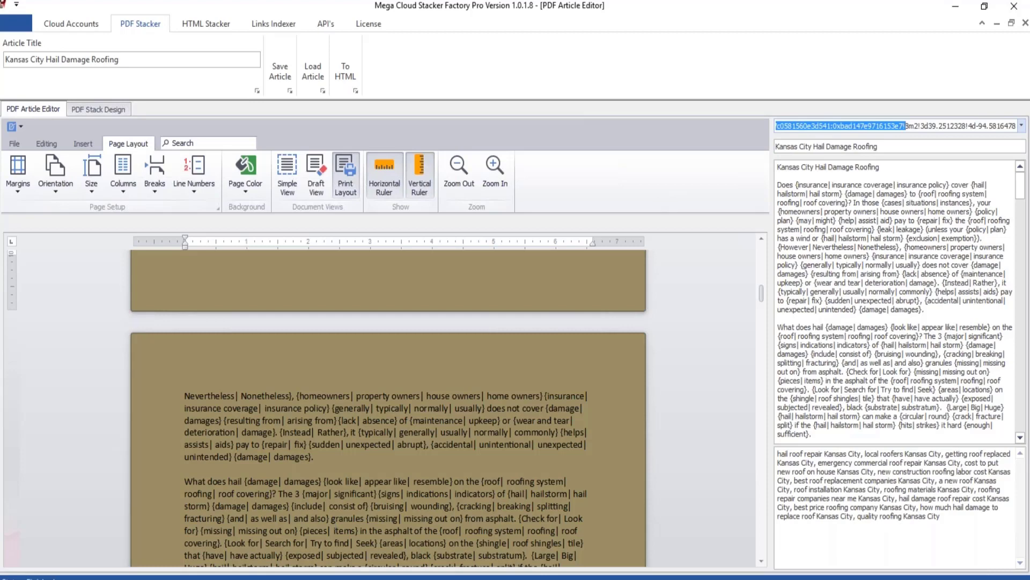
Switch back to Chrome and open all reviews from the earlier keyword-modified CDM Roofing & Construction Maps listing.
{"action": "left_click", "coordinate": [107, 532]}
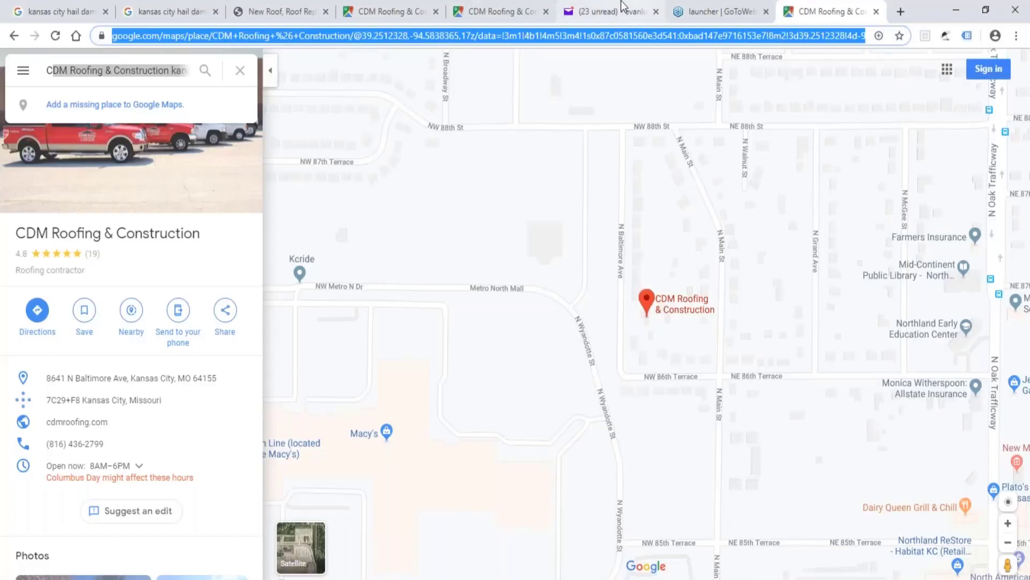
{"action": "left_click", "coordinate": [502, 10]}
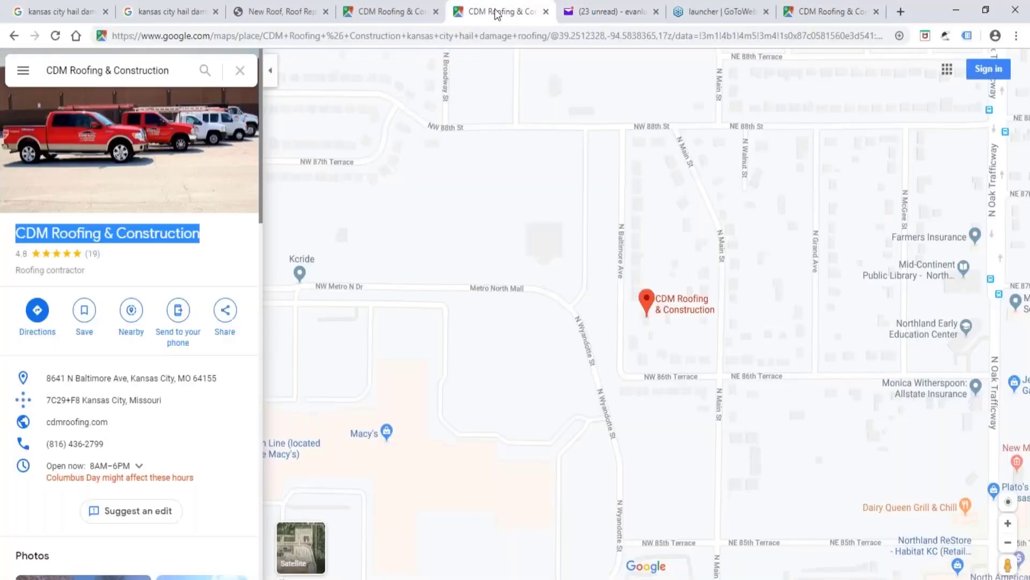
{"action": "left_click", "coordinate": [77, 253]}
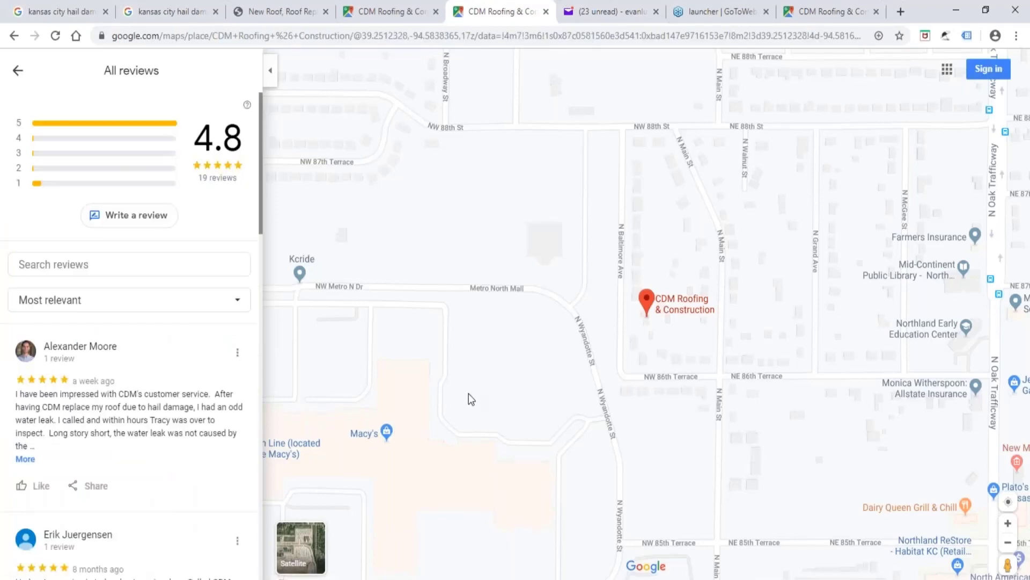
Open the ice-dam review of CDM Roofing & Construction through its reviewer's contributions page and bring up the review's sharing options.
{"action": "scroll", "coordinate": [35, 354], "scroll_direction": "down", "scroll_amount": 5}
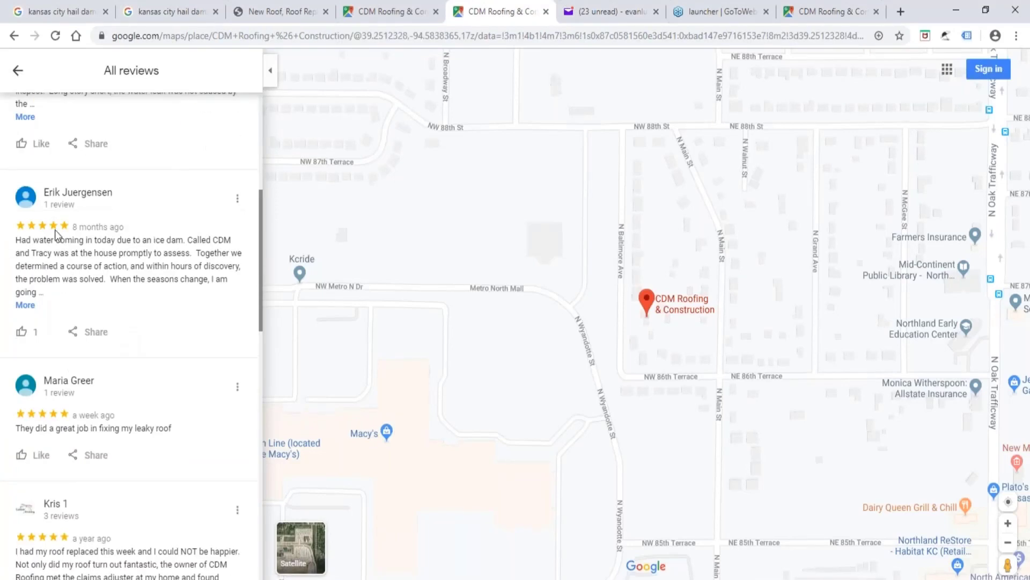
{"action": "scroll", "coordinate": [56, 234], "scroll_direction": "up", "scroll_amount": 6}
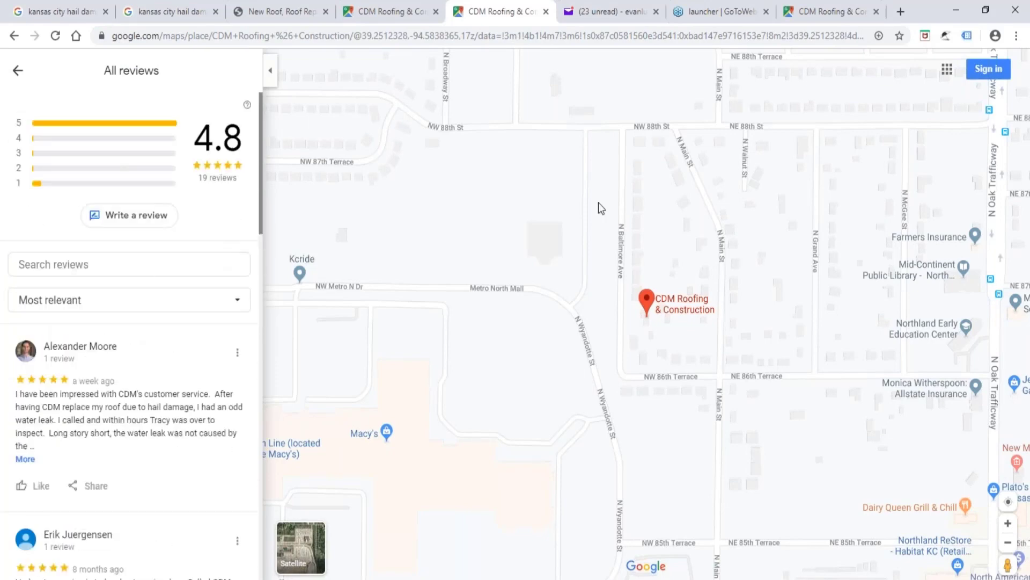
{"action": "scroll", "coordinate": [62, 357], "scroll_direction": "down", "scroll_amount": 4}
{"action": "left_click", "coordinate": [71, 339]}
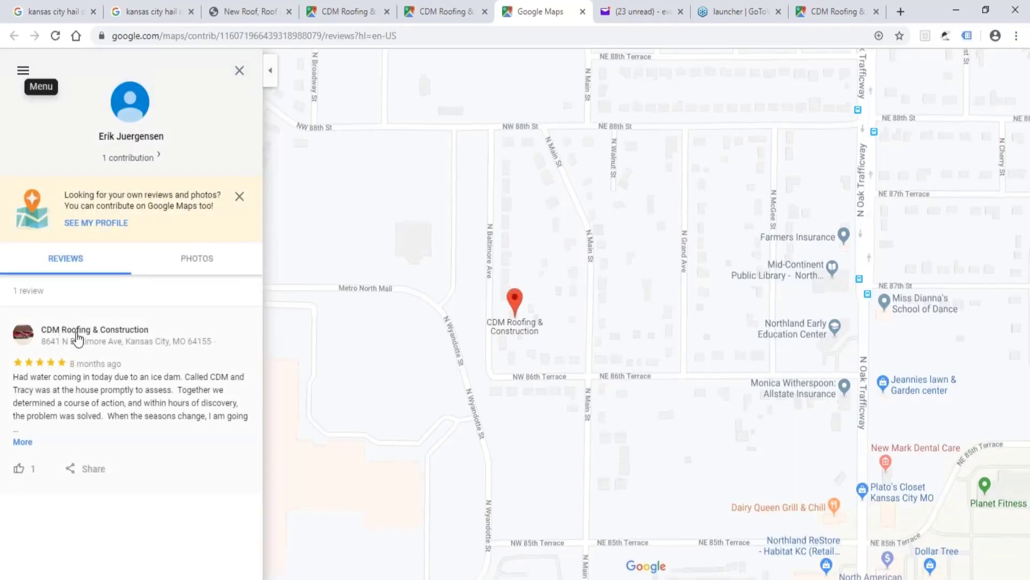
{"action": "left_click", "coordinate": [75, 337]}
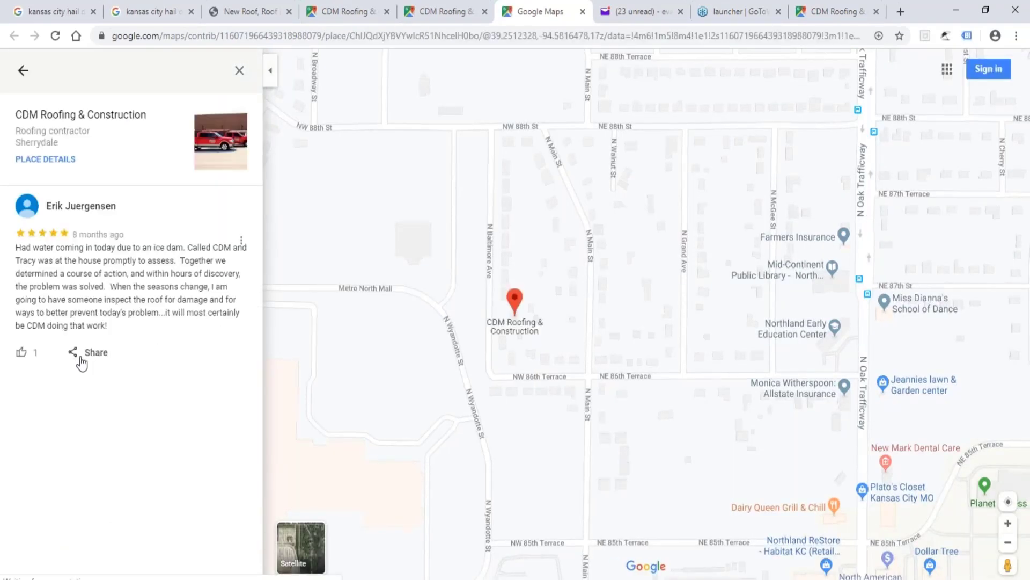
{"action": "left_click", "coordinate": [78, 355]}
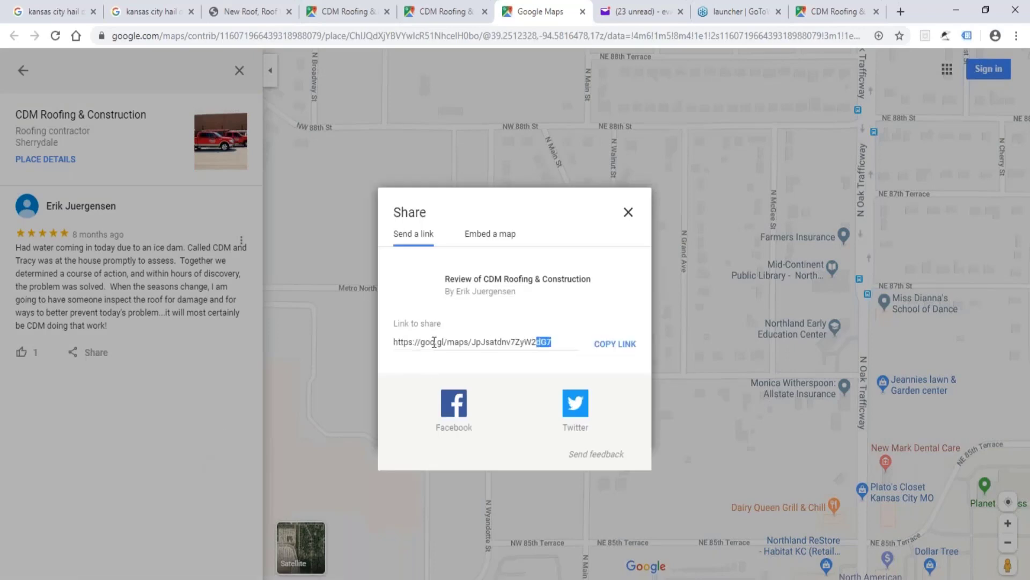
Select the review's entire short link in the sharing dialog, and close the dialog.
{"action": "left_click", "coordinate": [298, 343]}
{"action": "left_click", "coordinate": [97, 355]}
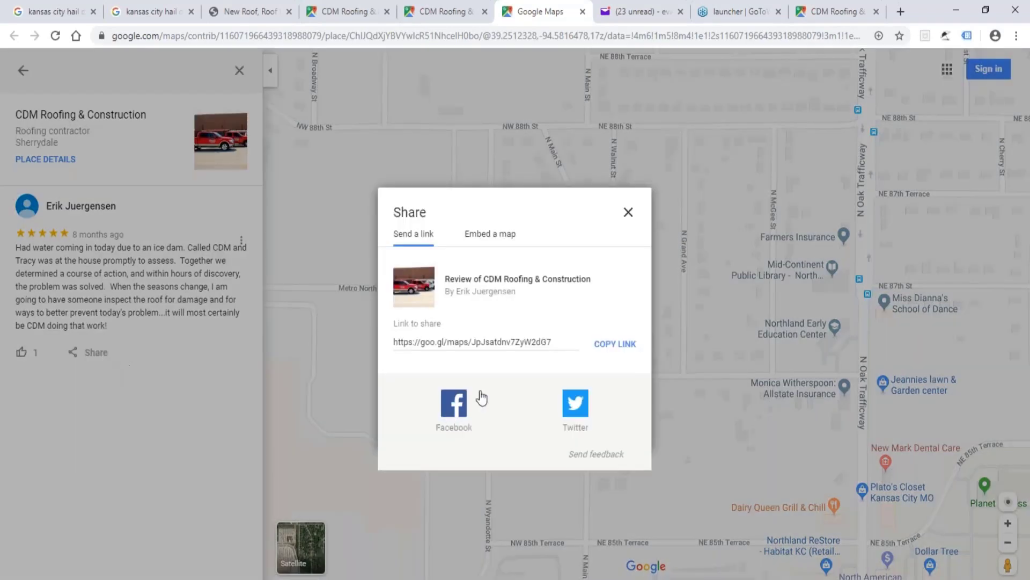
{"action": "left_click", "coordinate": [603, 347]}
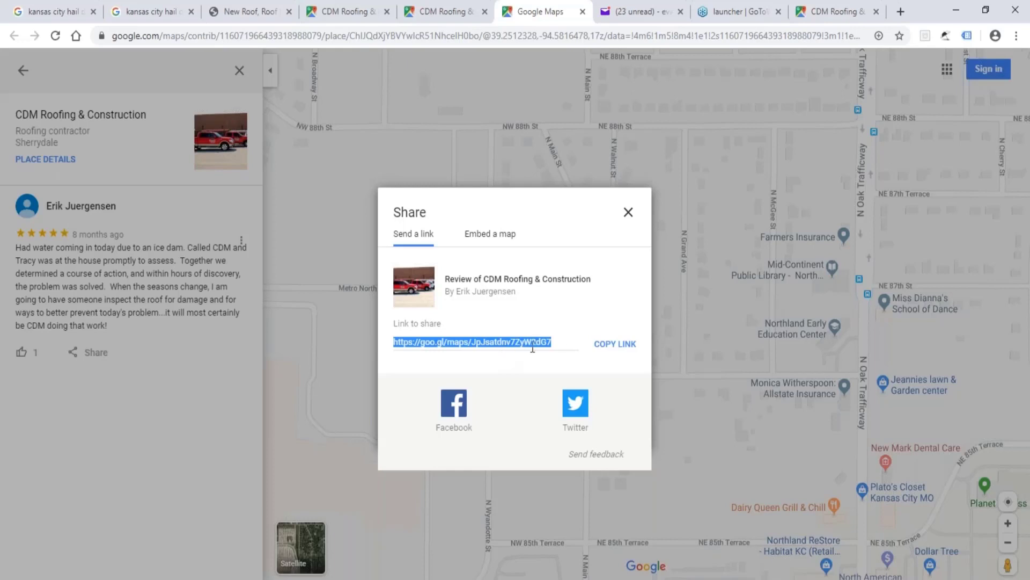
{"action": "left_click", "coordinate": [560, 338]}
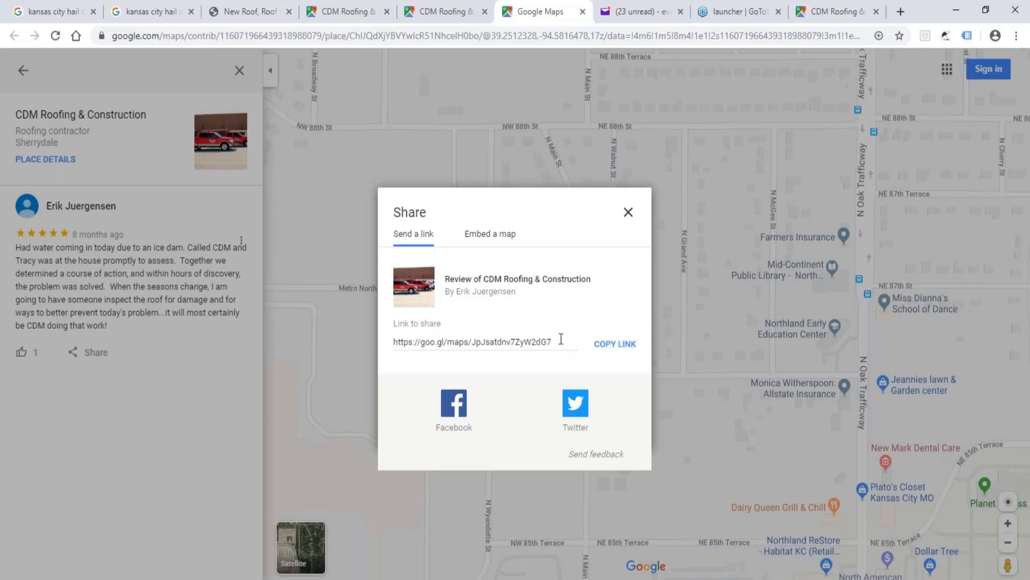
{"action": "left_click", "coordinate": [392, 344]}
{"action": "left_click", "coordinate": [392, 343]}
{"action": "left_click", "coordinate": [393, 343]}
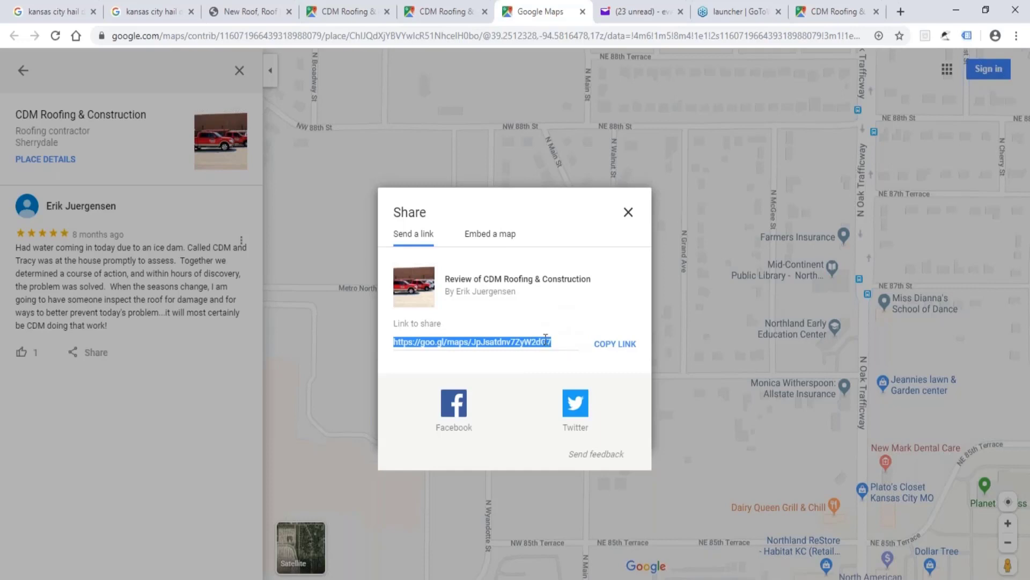
{"action": "left_click", "coordinate": [628, 212]}
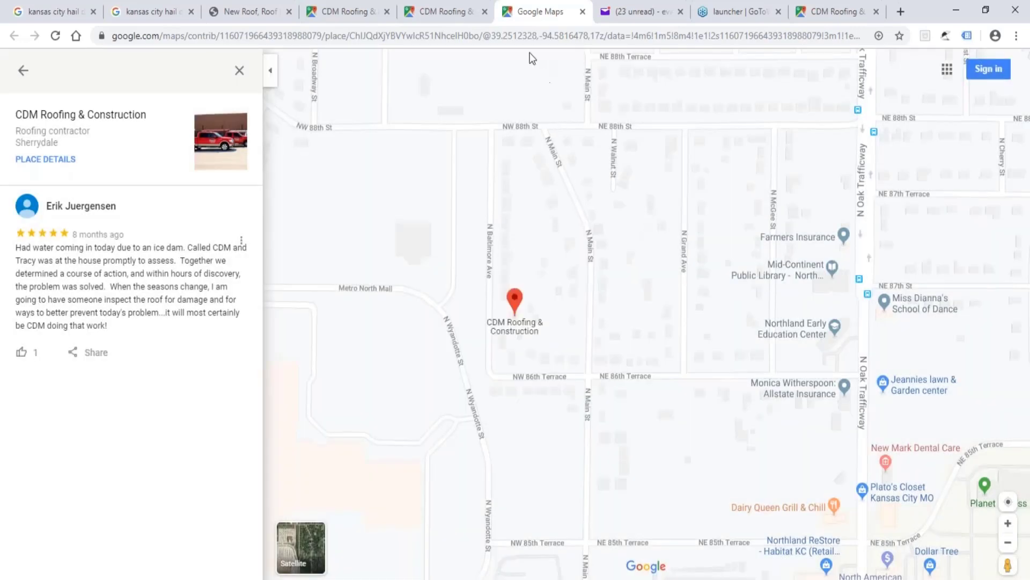
Bring up the review's sharing options again and copy its short link.
{"action": "left_click", "coordinate": [86, 354]}
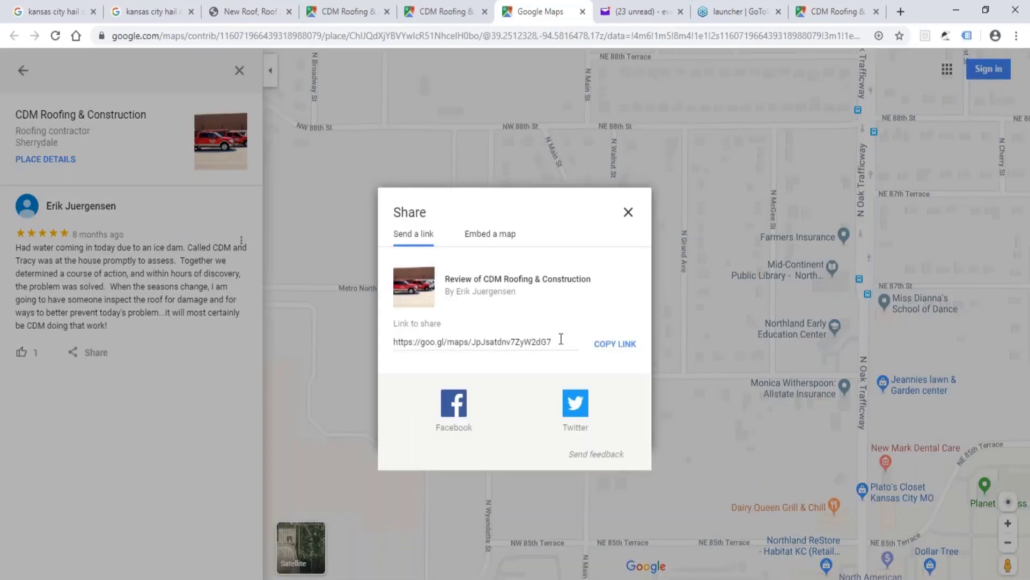
{"action": "left_click", "coordinate": [398, 342]}
{"action": "left_click", "coordinate": [391, 339]}
{"action": "left_click", "coordinate": [399, 344]}
{"action": "left_click_drag", "start_coordinate": [399, 344], "coordinate": [395, 342]}
{"action": "key", "text": "ctrl+c"}
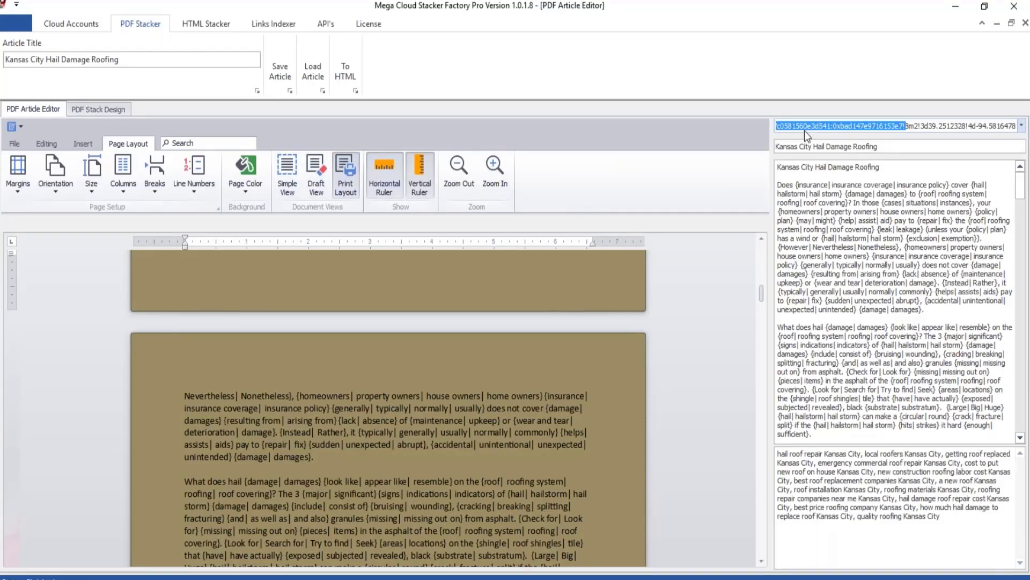
{"action": "key", "text": "BackSpace"}
{"action": "key", "text": "BackSpace"}
{"action": "key", "text": "BackSpace"}
{"action": "key", "text": "BackSpace"}
{"action": "key", "text": "BackSpace"}
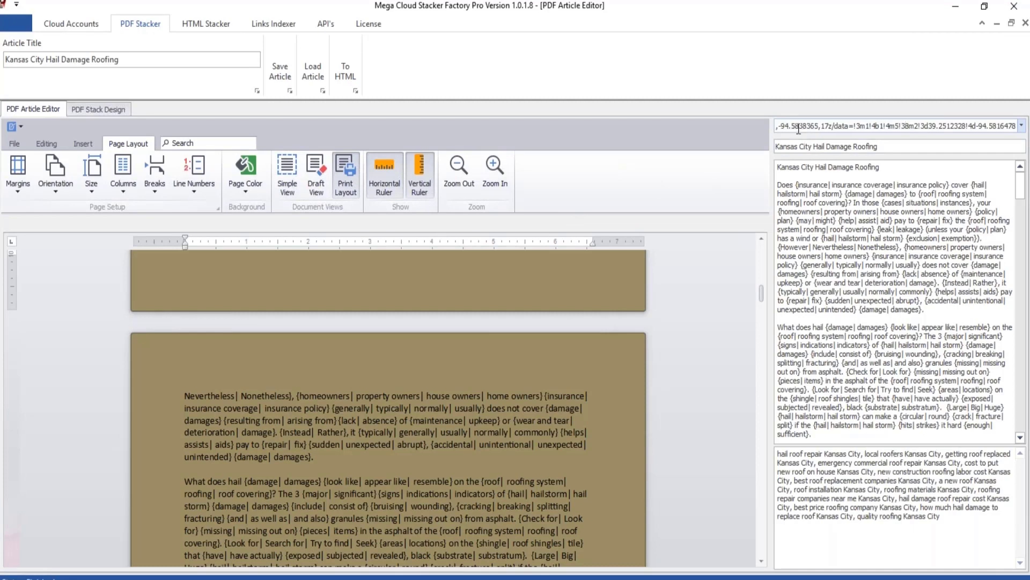
{"action": "key", "text": "ctrl+a"}
{"action": "key", "text": "BackSpace"}
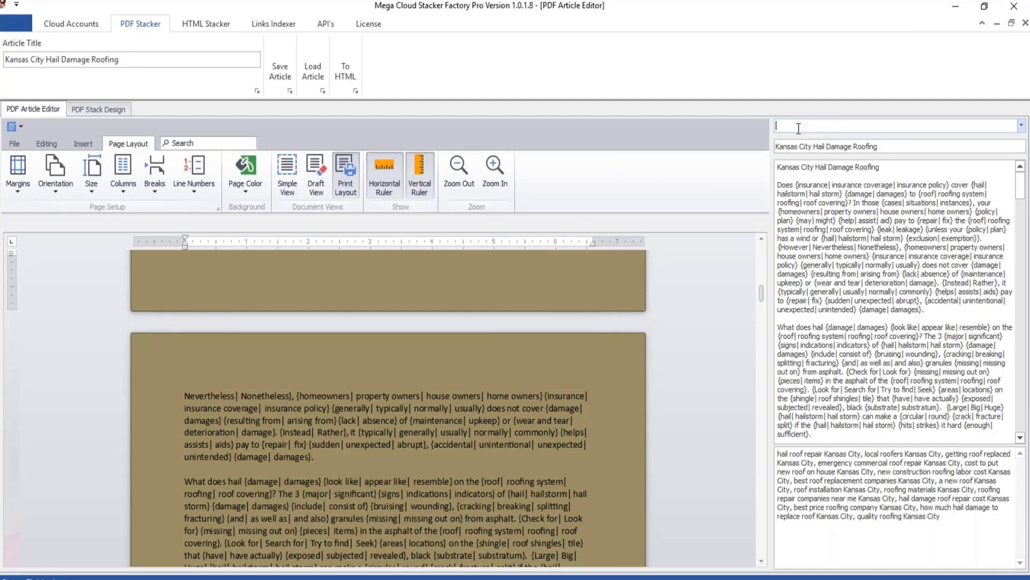
{"action": "key", "text": "ctrl+v"}
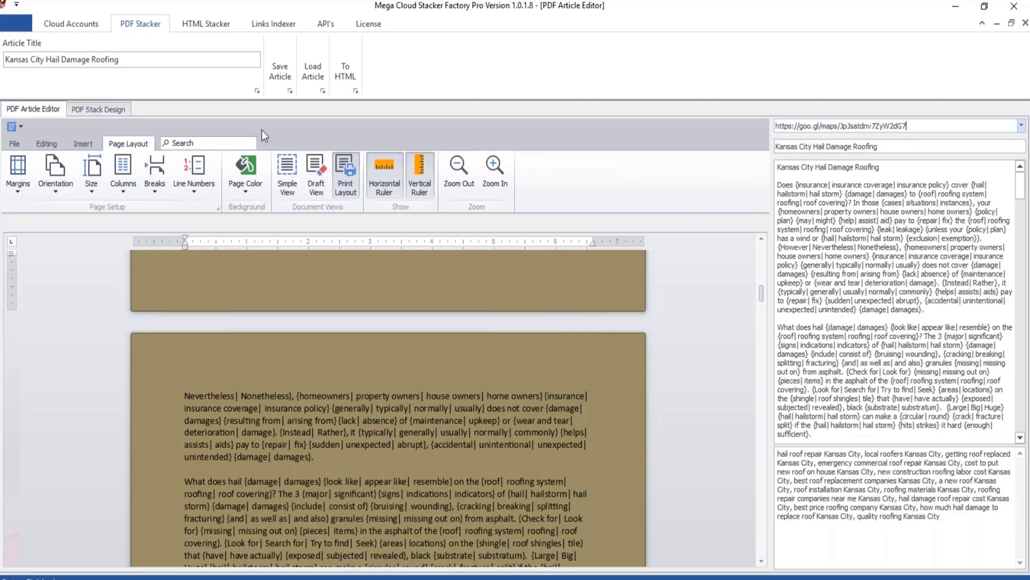
Set both the article title and the title below the Maps URL to Hail Damage Roofing Kansas City.
{"action": "left_click", "coordinate": [61, 59]}
{"action": "left_click", "coordinate": [70, 59]}
{"action": "left_click_drag", "start_coordinate": [49, 60], "coordinate": [4, 61]}
{"action": "key", "text": "ctrl+c"}
{"action": "key", "text": "BackSpace"}
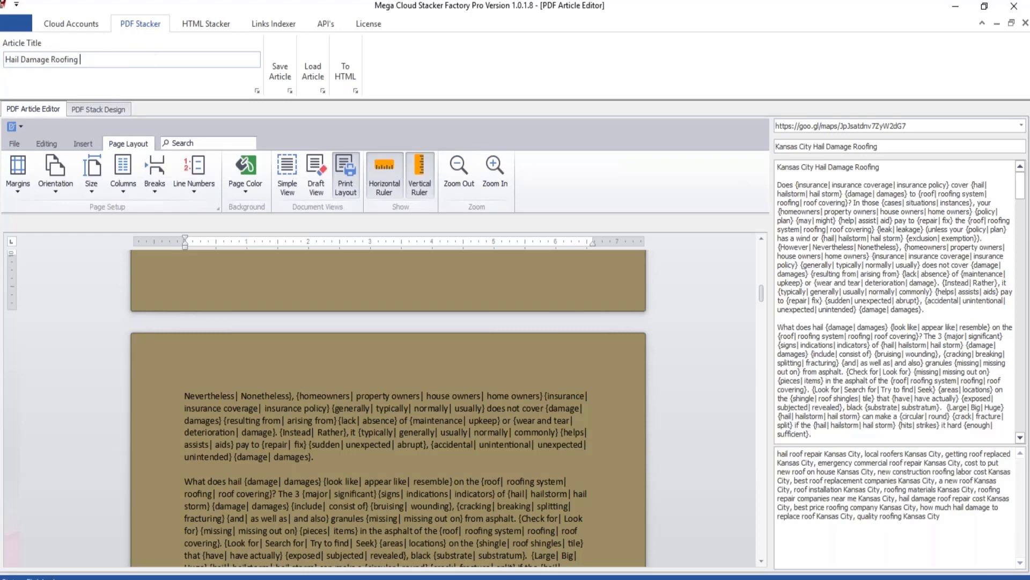
{"action": "key", "text": "ctrl+v"}
{"action": "left_click_drag", "start_coordinate": [815, 146], "coordinate": [721, 143]}
{"action": "key", "text": "ctrl+c"}
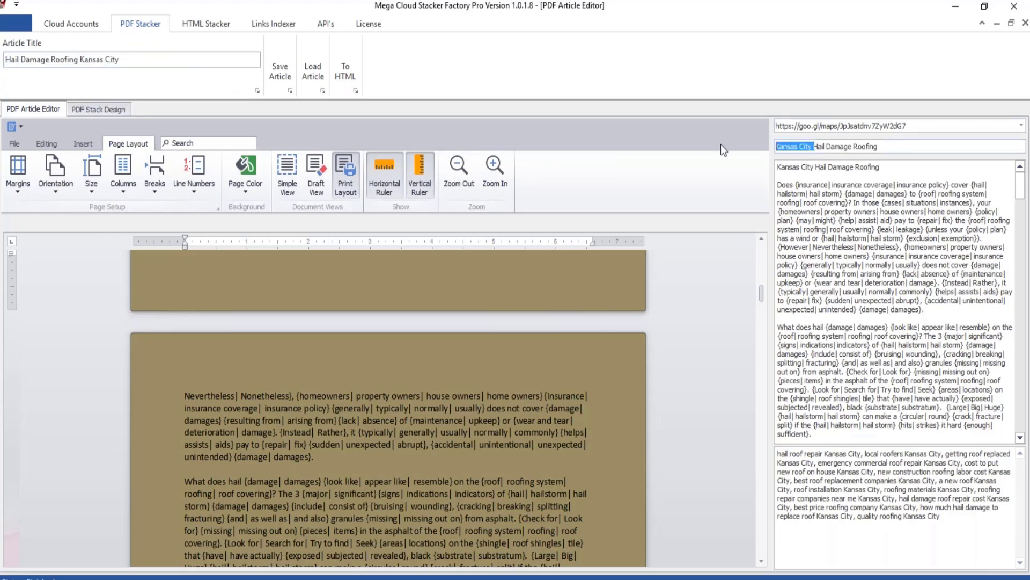
{"action": "key", "text": "BackSpace"}
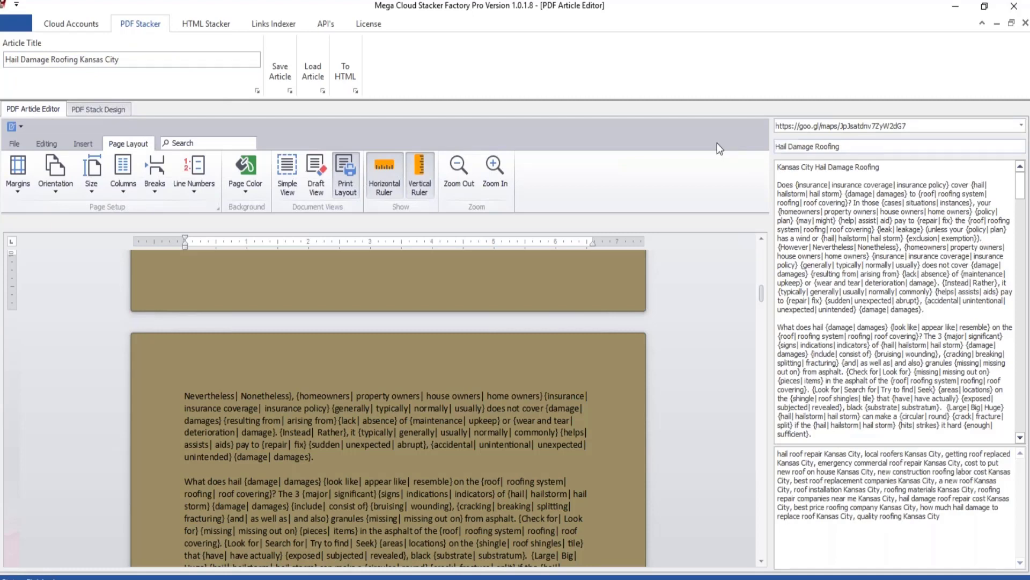
{"action": "key", "text": "ctrl+v"}
Change the heading line of the spun article text to Hail Damage Roofing Kansas City.
{"action": "left_click_drag", "start_coordinate": [816, 258], "coordinate": [812, 256]}
{"action": "left_click_drag", "start_coordinate": [815, 167], "coordinate": [762, 167]}
{"action": "key", "text": "ctrl+c"}
{"action": "key", "text": "Delete"}
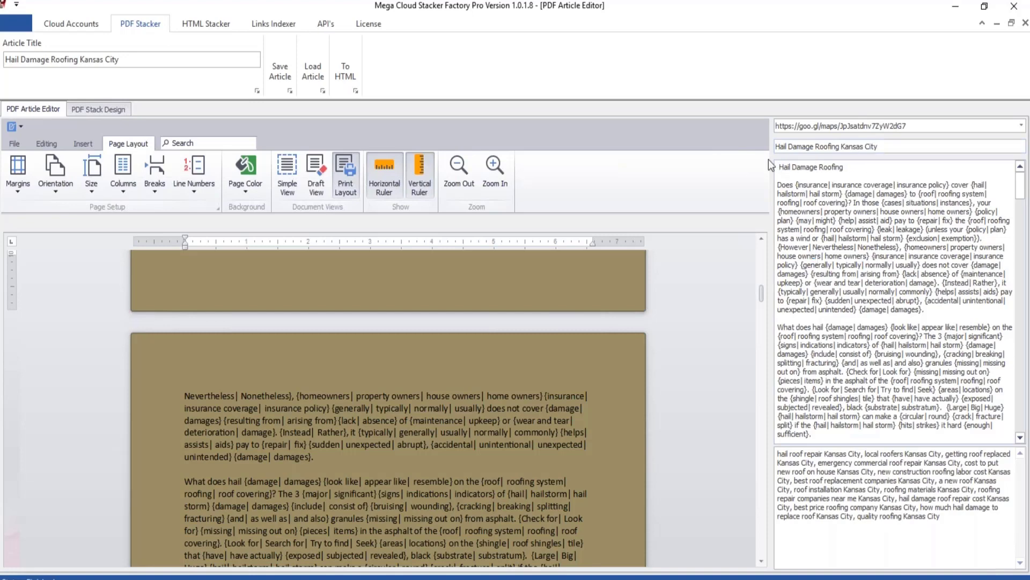
{"action": "key", "text": "Delete"}
{"action": "double_click", "coordinate": [594, 13]}
{"action": "left_click_drag", "start_coordinate": [594, 14], "coordinate": [432, 39]}
{"action": "left_click", "coordinate": [698, 200]}
{"action": "key", "text": "ctrl+v"}
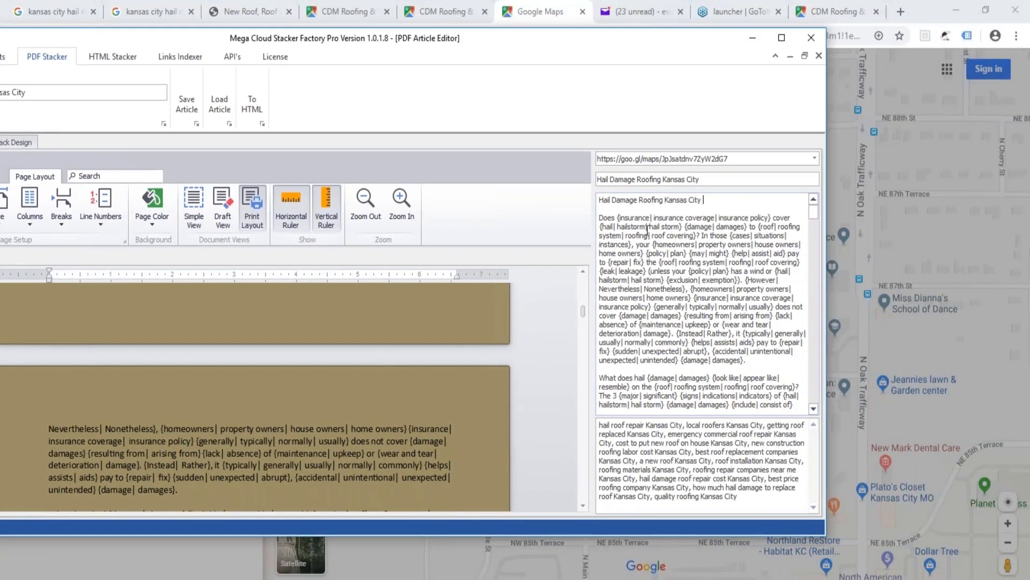
{"action": "double_click", "coordinate": [627, 40]}
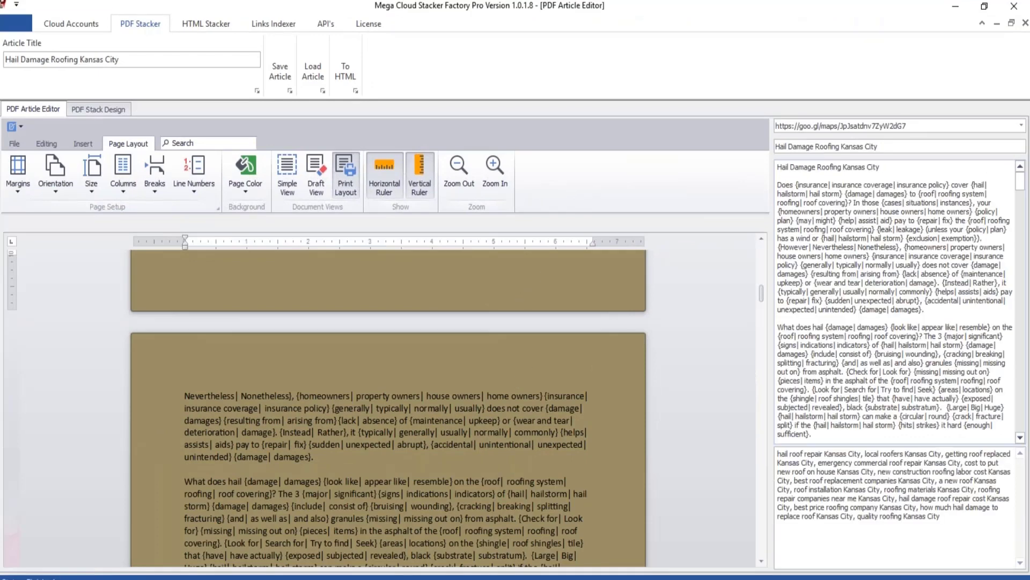
Switch to the cloud accounts workbook in Excel, regenerate its random lists, and copy the 15-keyword Kansas City list in cell AN29.
{"action": "mouse_move", "coordinate": [237, 579]}
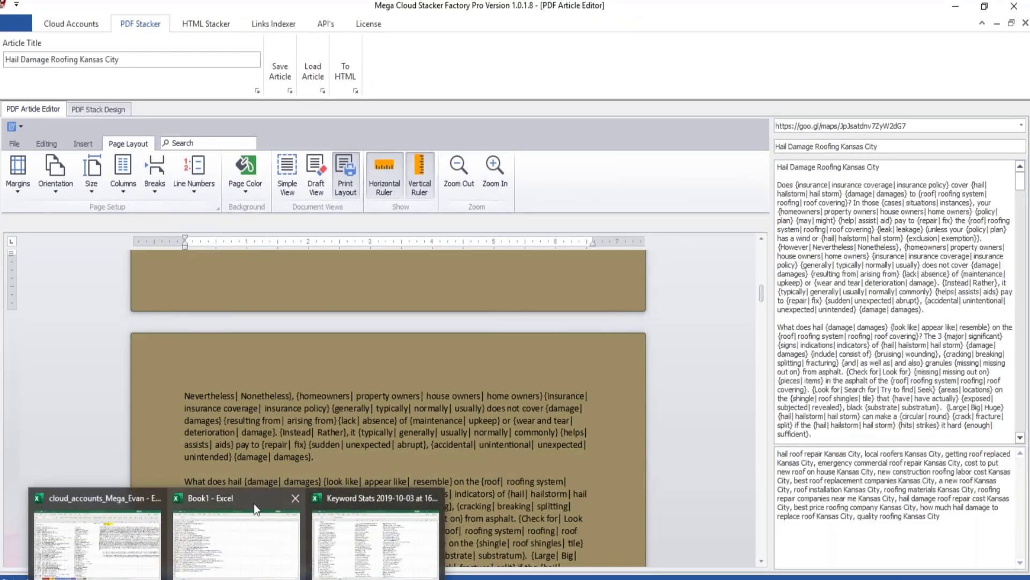
{"action": "left_click", "coordinate": [117, 494]}
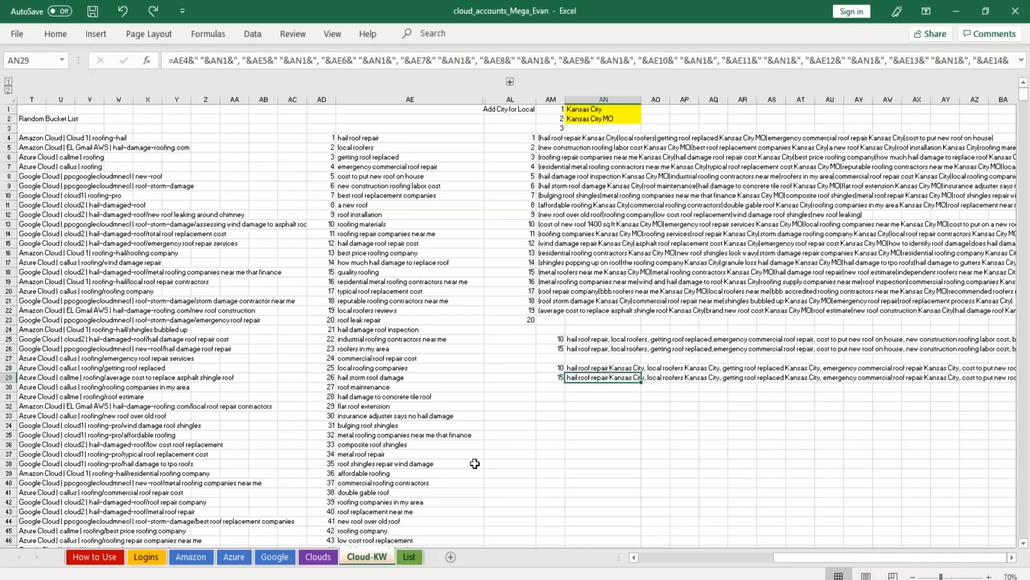
{"action": "key", "text": "F9"}
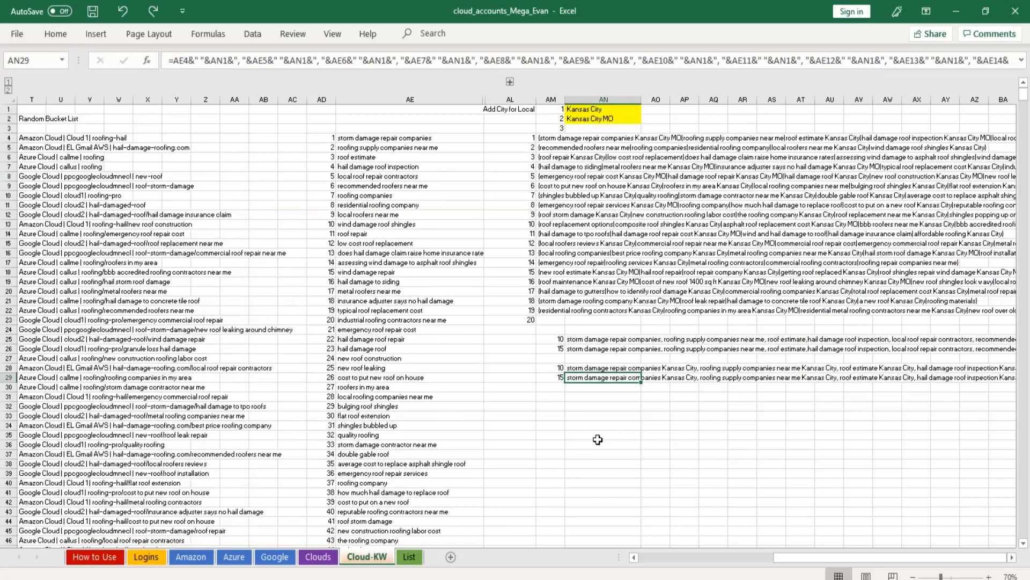
{"action": "key", "text": "ctrl+c"}
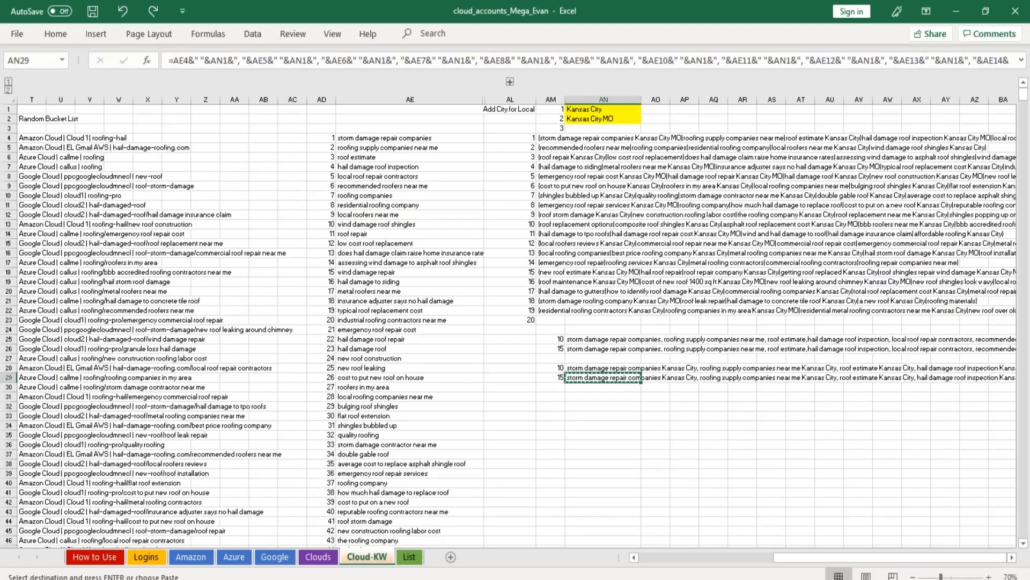
Back in Mega Cloud Stacker Factory, replace the whole keyword list below the article with the copied Kansas City keywords.
{"action": "key", "text": "alt+Tab"}
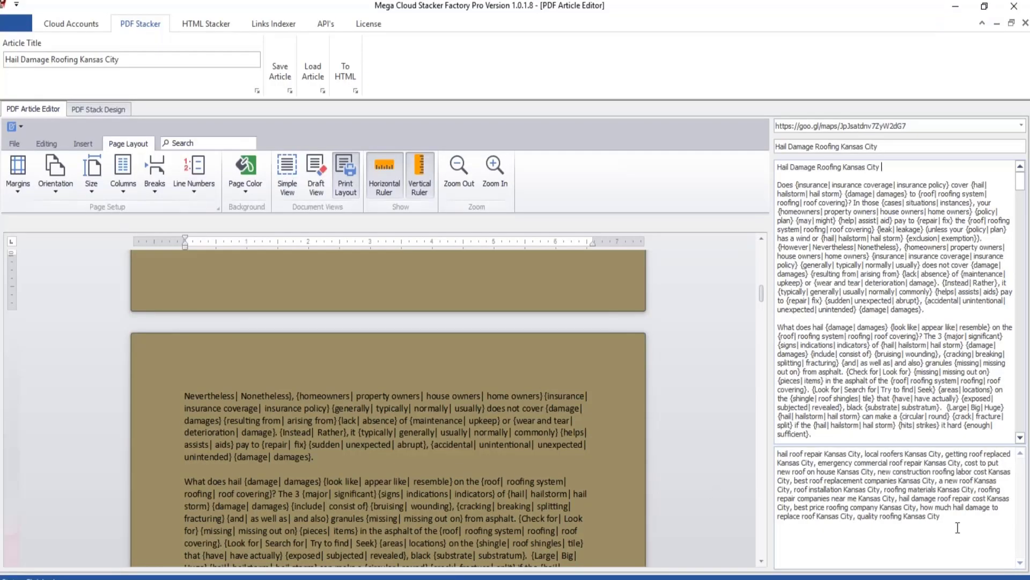
{"action": "left_click_drag", "start_coordinate": [959, 528], "coordinate": [687, 423]}
{"action": "key", "text": "ctrl+v"}
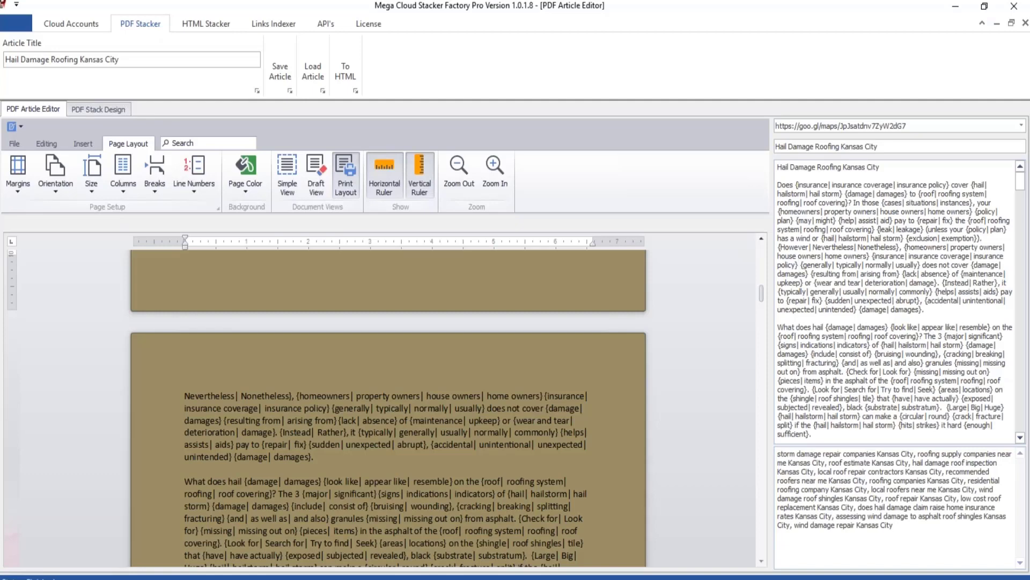
Clear the stacking order in the PDF Stack Design.
{"action": "left_click", "coordinate": [113, 109]}
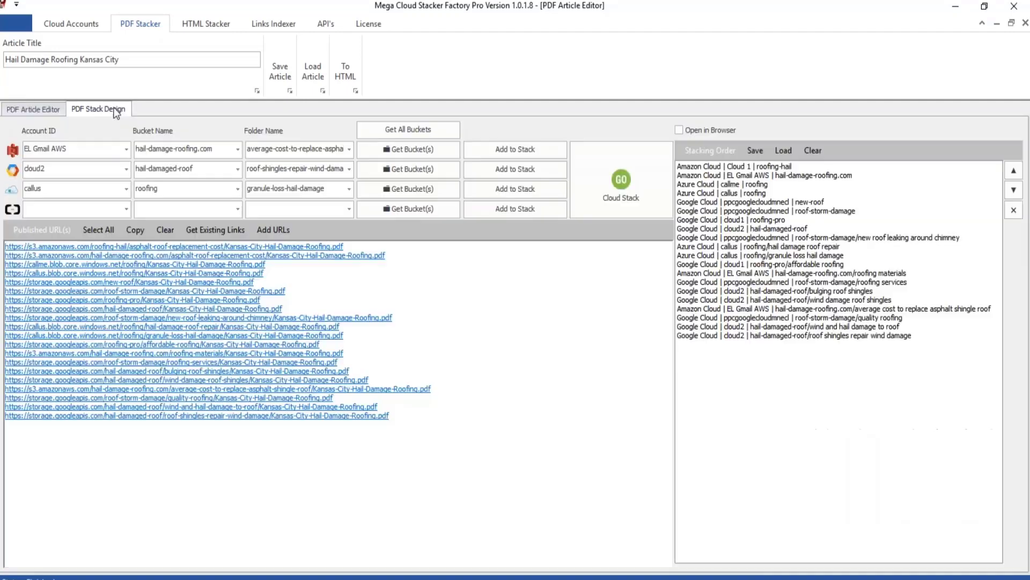
{"action": "left_click", "coordinate": [813, 151]}
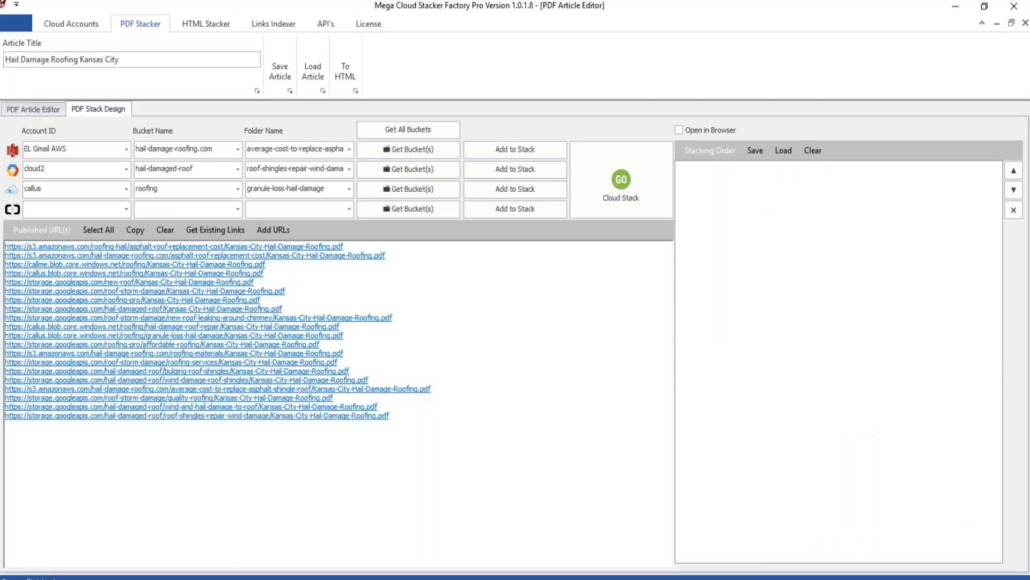
Return to the cloud accounts workbook in Excel, regenerate the Random Bucket List, and copy its entries 15 to 33 in T18:T36.
{"action": "left_click", "coordinate": [94, 504]}
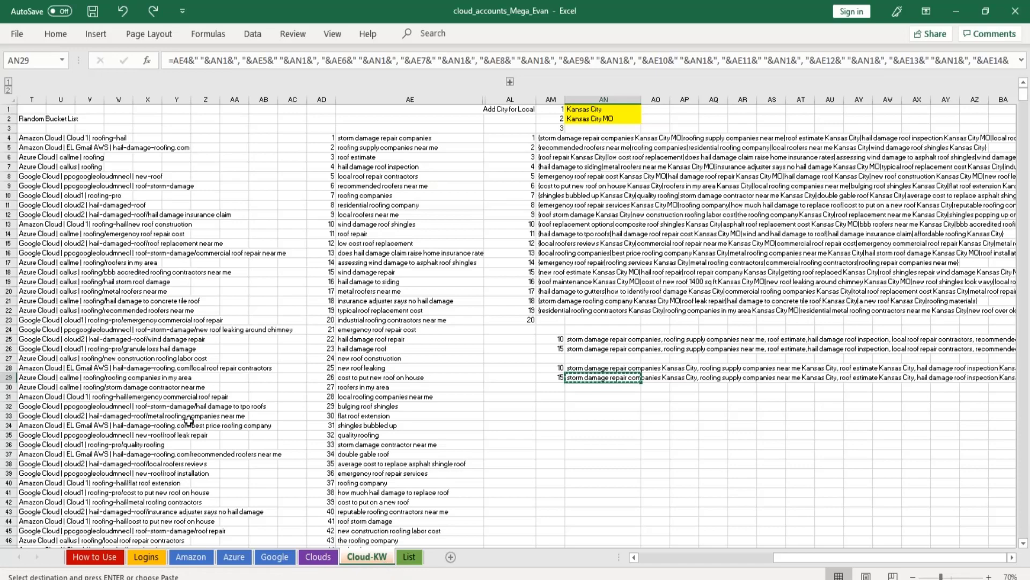
{"action": "key", "text": "ctrl+Left"}
{"action": "key", "text": "ctrl+Left"}
{"action": "key", "text": "ctrl+Left"}
{"action": "key", "text": "ctrl+Left"}
{"action": "key", "text": "ctrl+Left"}
{"action": "key", "text": "ctrl+Left"}
{"action": "key", "text": "ctrl+Left"}
{"action": "key", "text": "ctrl+Left"}
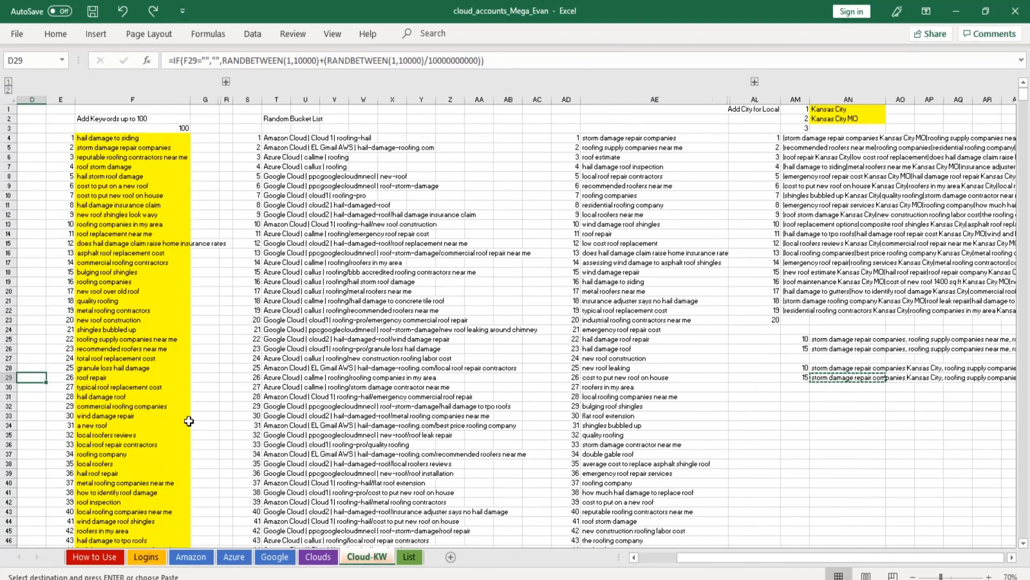
{"action": "key", "text": "F9"}
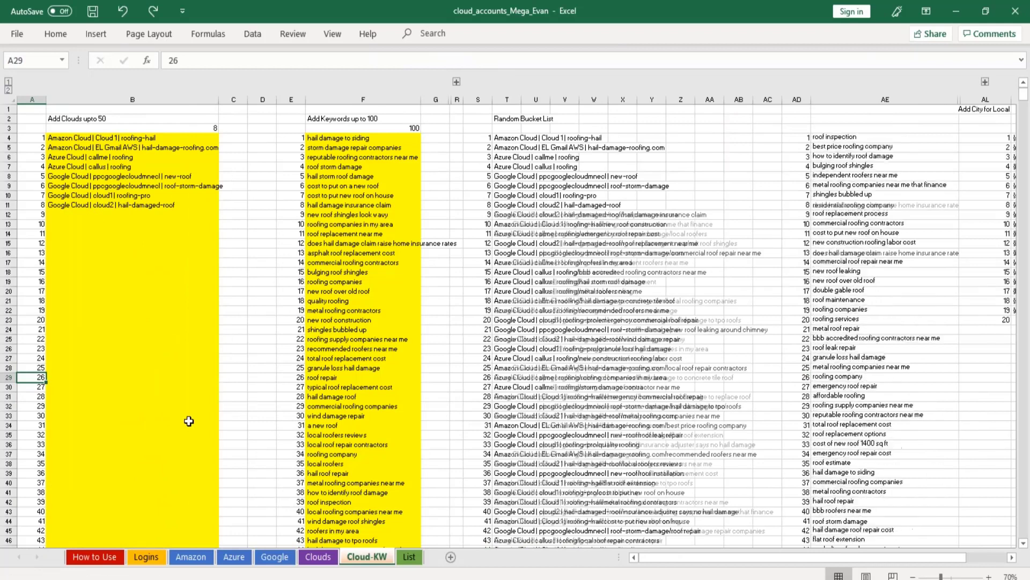
{"action": "left_click_drag", "start_coordinate": [509, 271], "coordinate": [510, 441]}
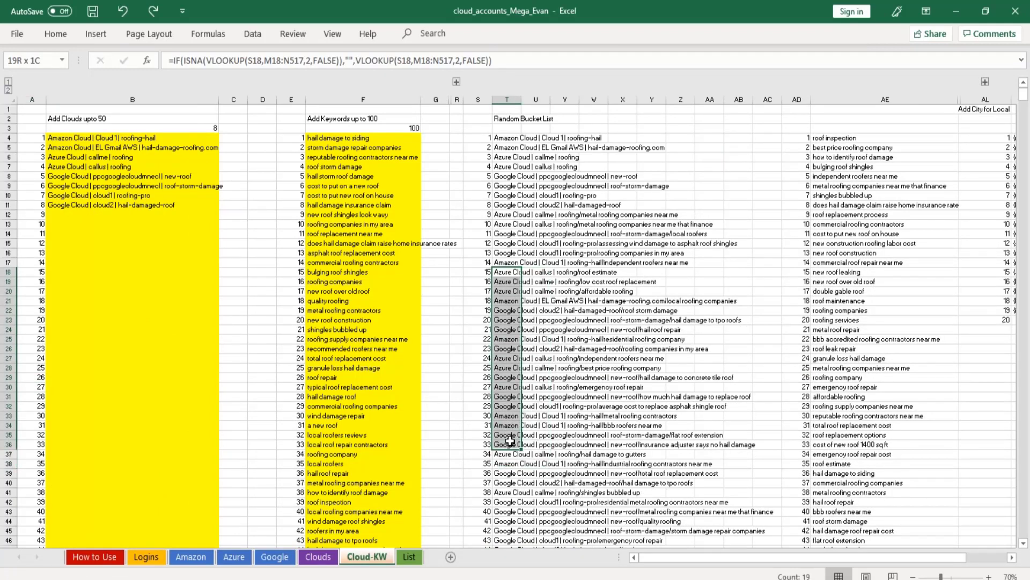
{"action": "key", "text": "ctrl+c"}
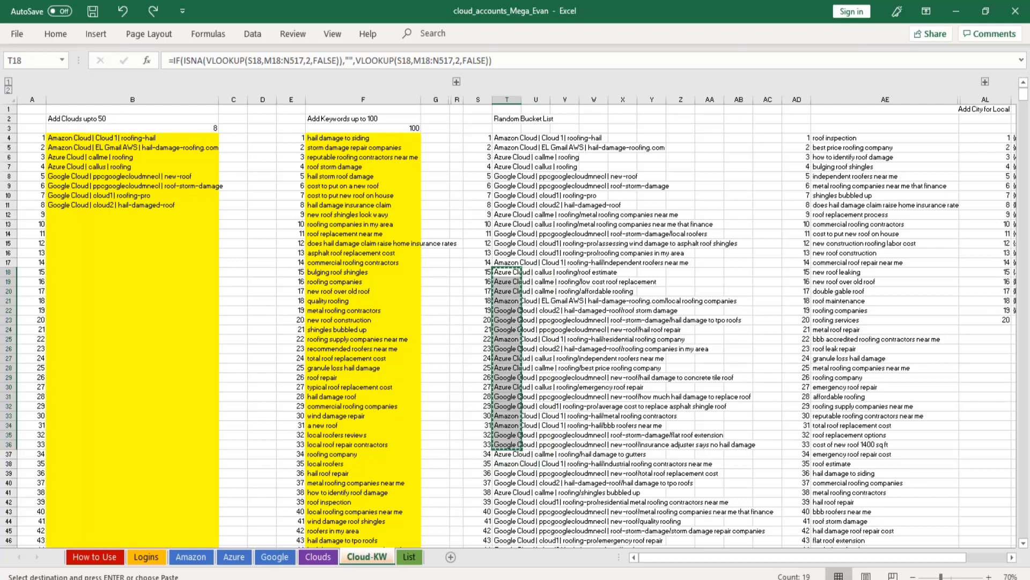
{"action": "mouse_move", "coordinate": [301, 577]}
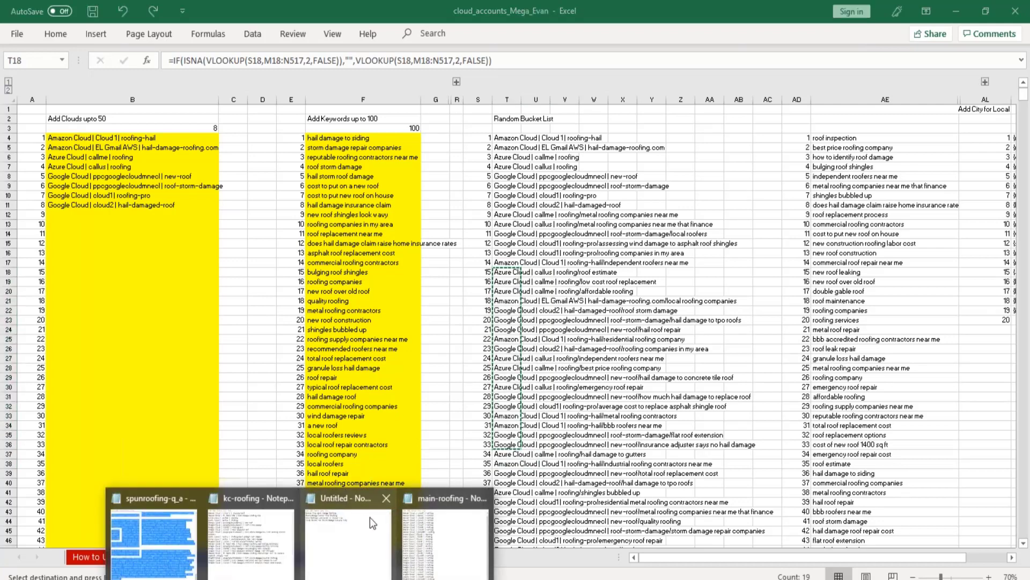
Replace the entire contents of the kc-roofing text file in Notepad with the copied bucket entries and save the file.
{"action": "left_click", "coordinate": [261, 527]}
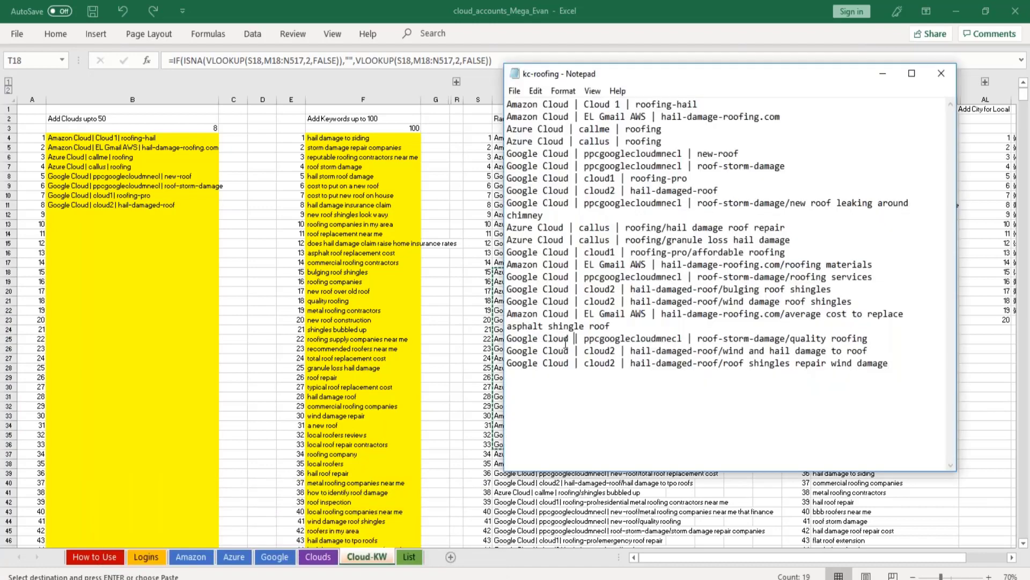
{"action": "key", "text": "ctrl+a"}
{"action": "key", "text": "ctrl+v"}
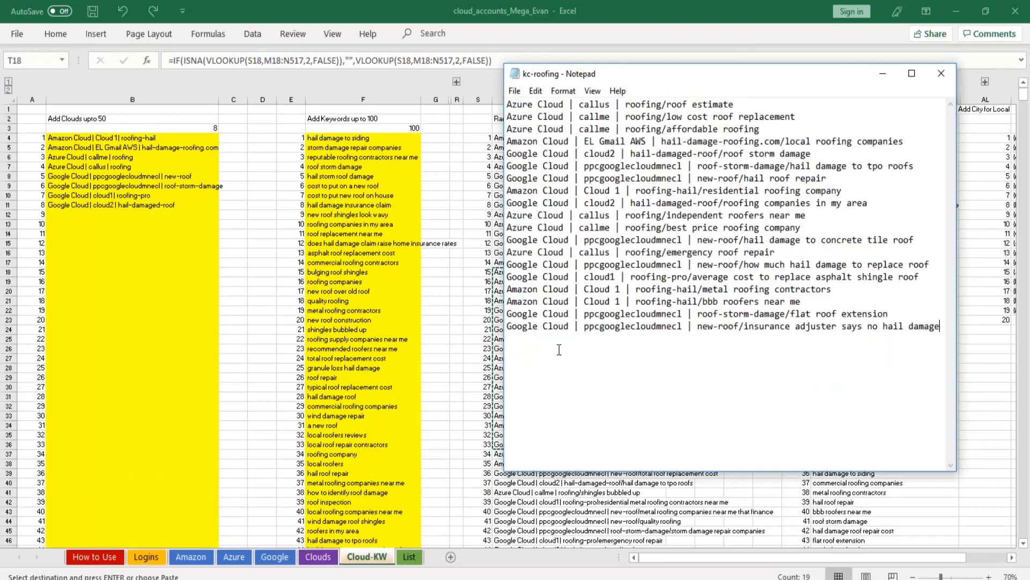
{"action": "left_click", "coordinate": [514, 91]}
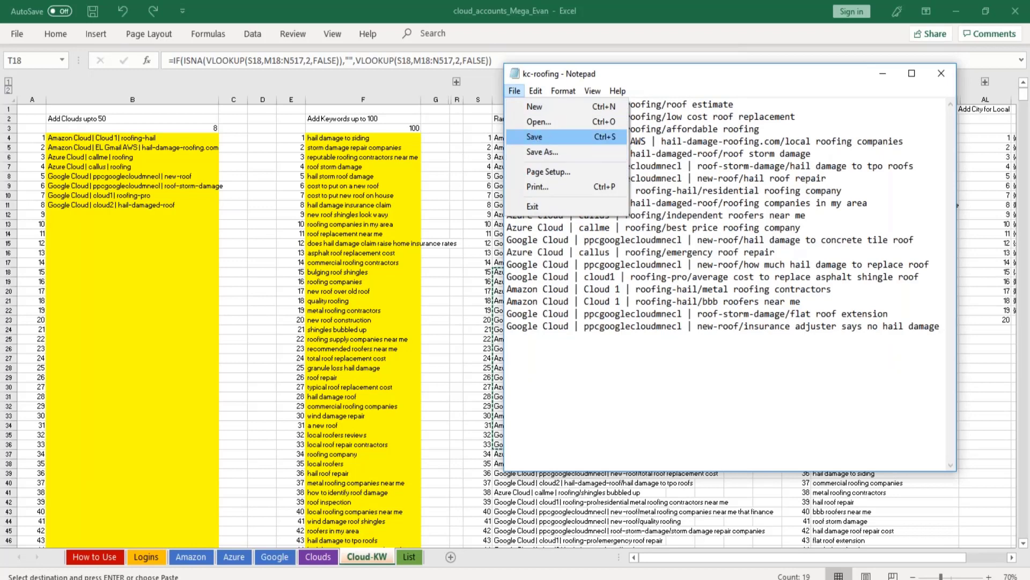
{"action": "left_click", "coordinate": [535, 137]}
Switch to Mega Cloud Stacker Factory and load the kc-roofing text file as the stacking order.
{"action": "mouse_move", "coordinate": [458, 579]}
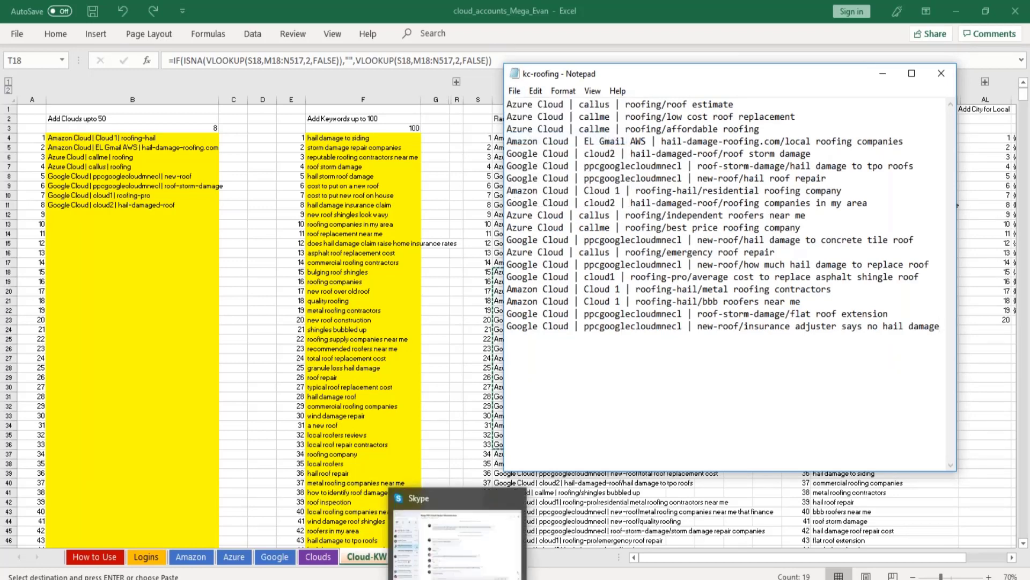
{"action": "left_click", "coordinate": [397, 579]}
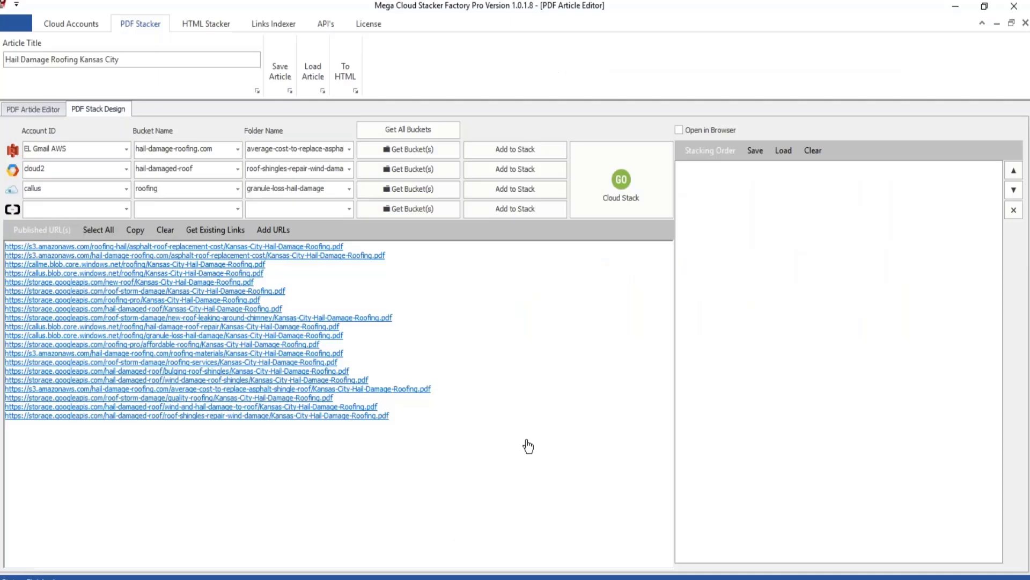
{"action": "left_click", "coordinate": [778, 159]}
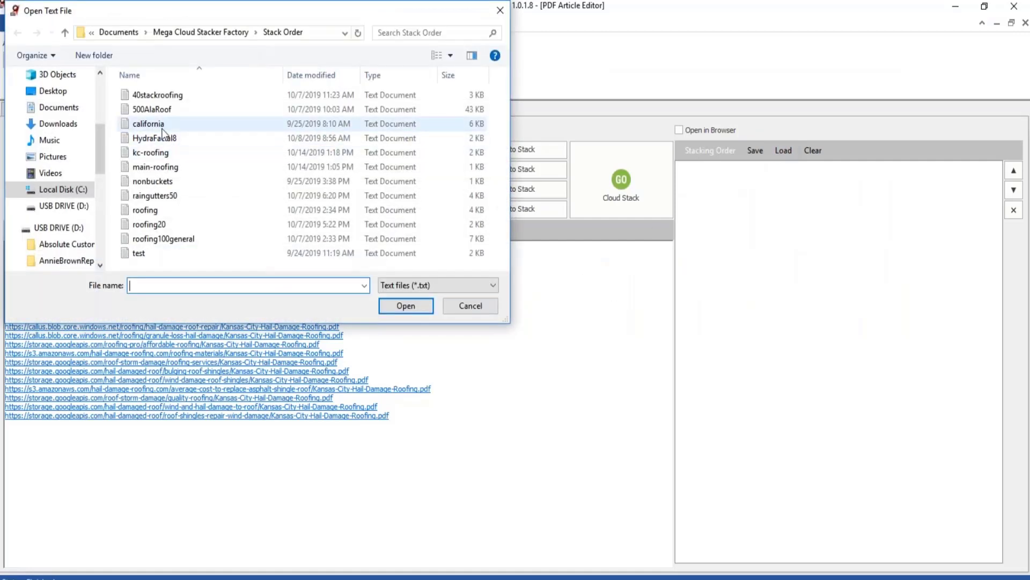
{"action": "left_click", "coordinate": [161, 154]}
{"action": "left_click", "coordinate": [406, 305]}
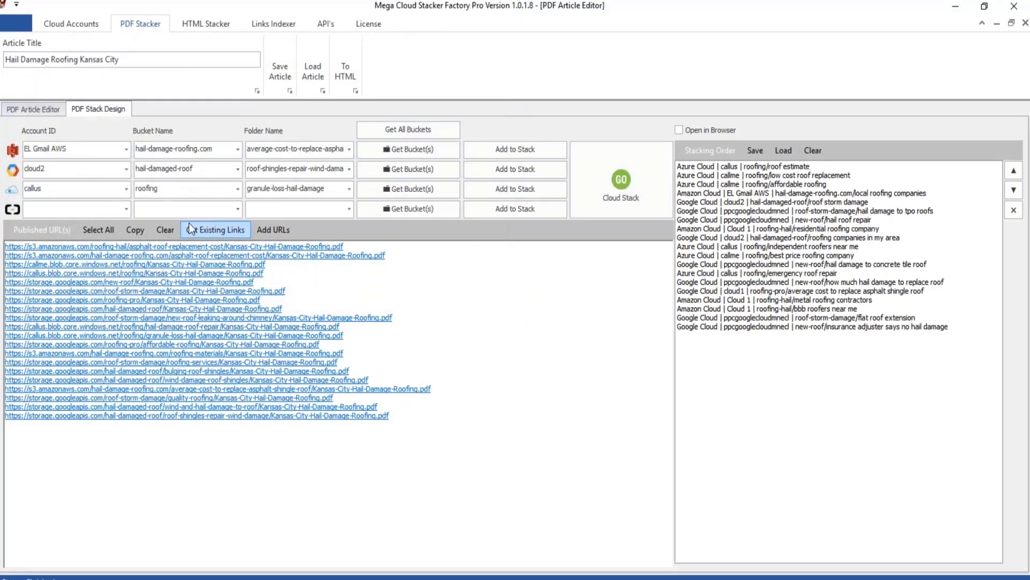
Copy all published URLs into a new blank Notepad document with blank lines after them, and clear the Published URL(s) list in Mega Cloud Stacker Factory.
{"action": "left_click_drag", "start_coordinate": [381, 424], "coordinate": [7, 182]}
{"action": "key", "text": "ctrl+c"}
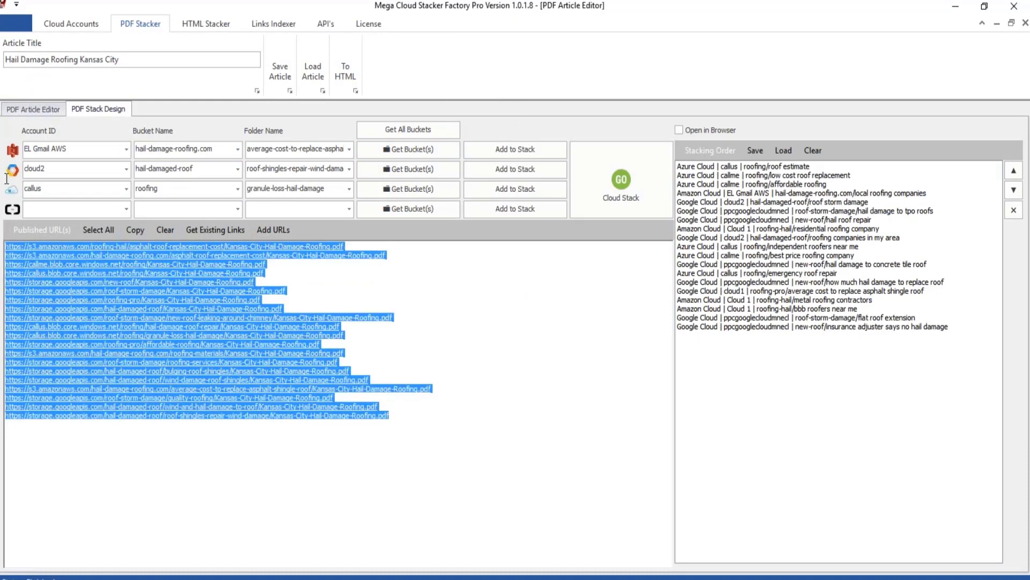
{"action": "left_click", "coordinate": [299, 579]}
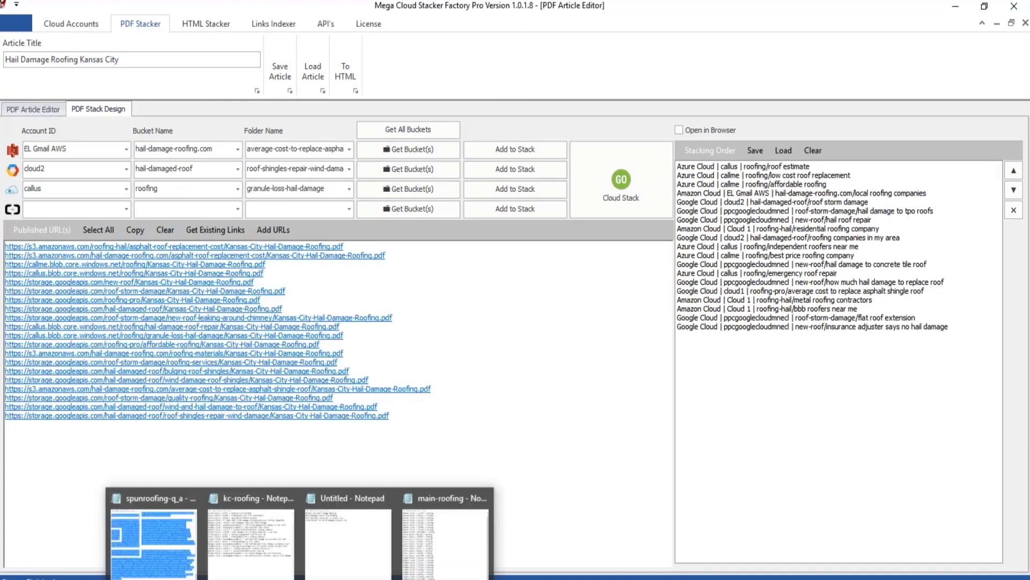
{"action": "key", "text": "super"}
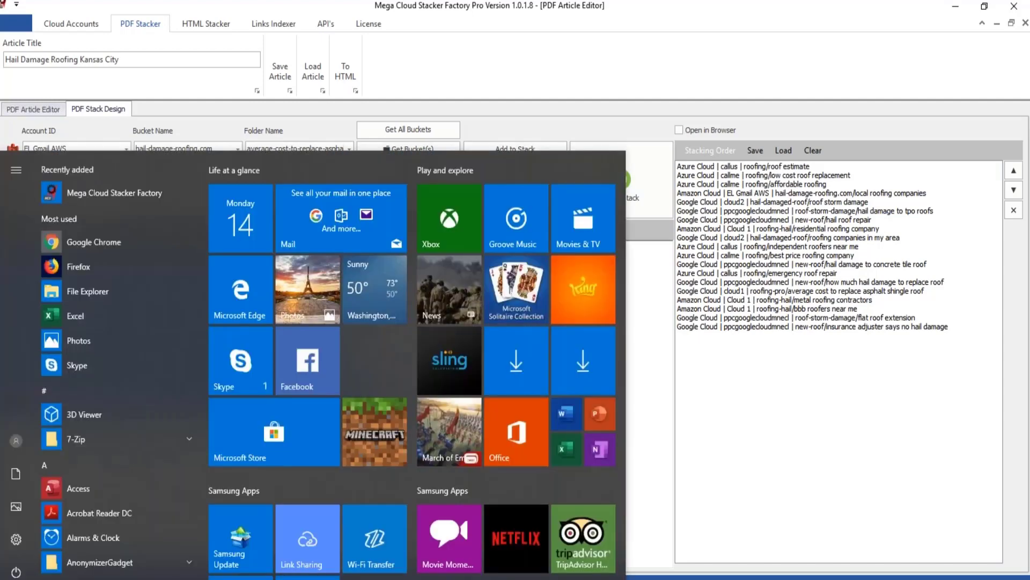
{"action": "type", "text": "notepad"}
{"action": "key", "text": "Return"}
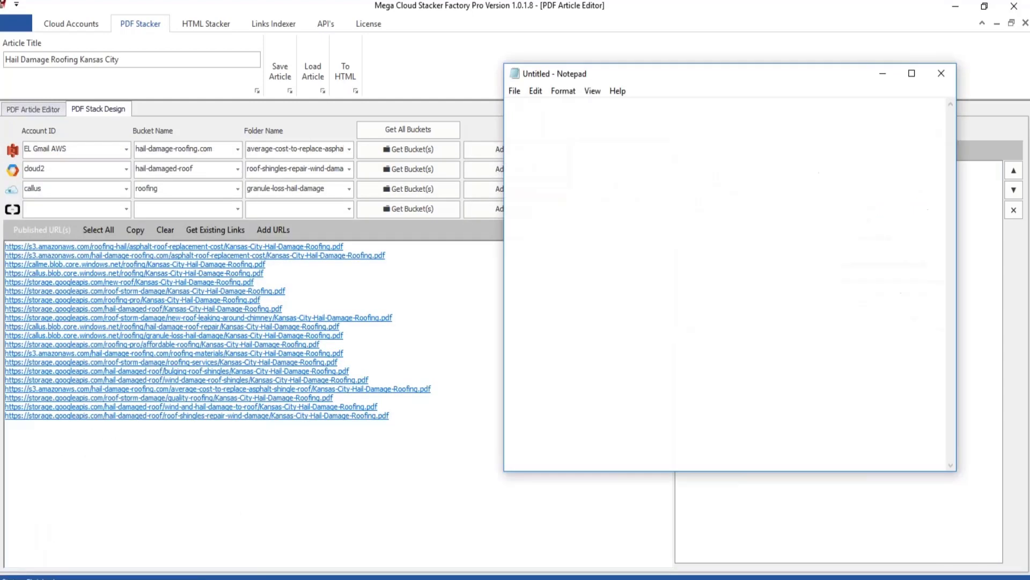
{"action": "key", "text": "ctrl+v"}
{"action": "key", "text": "Return"}
{"action": "key", "text": "Return"}
{"action": "key", "text": "Return"}
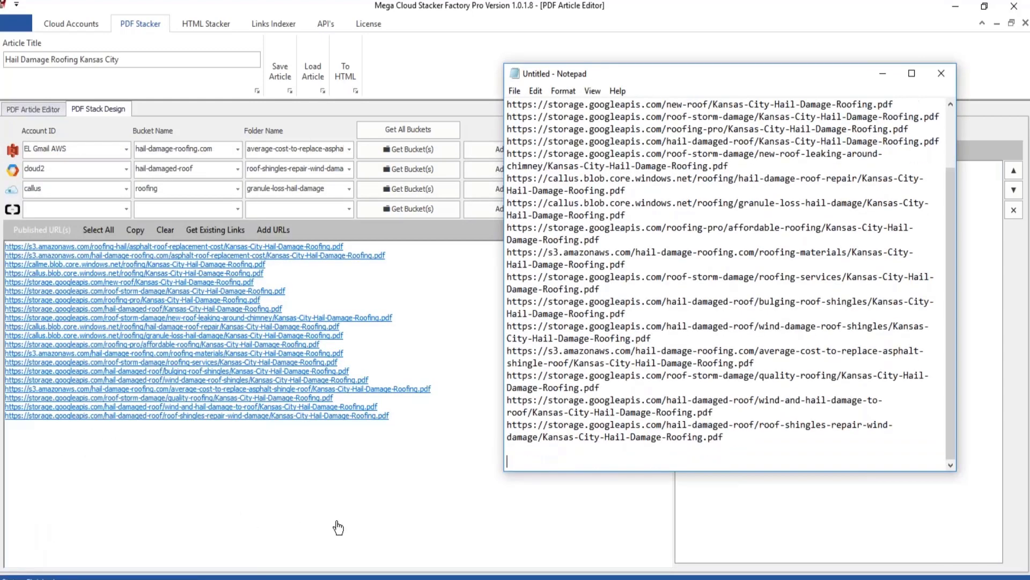
{"action": "left_click", "coordinate": [451, 461]}
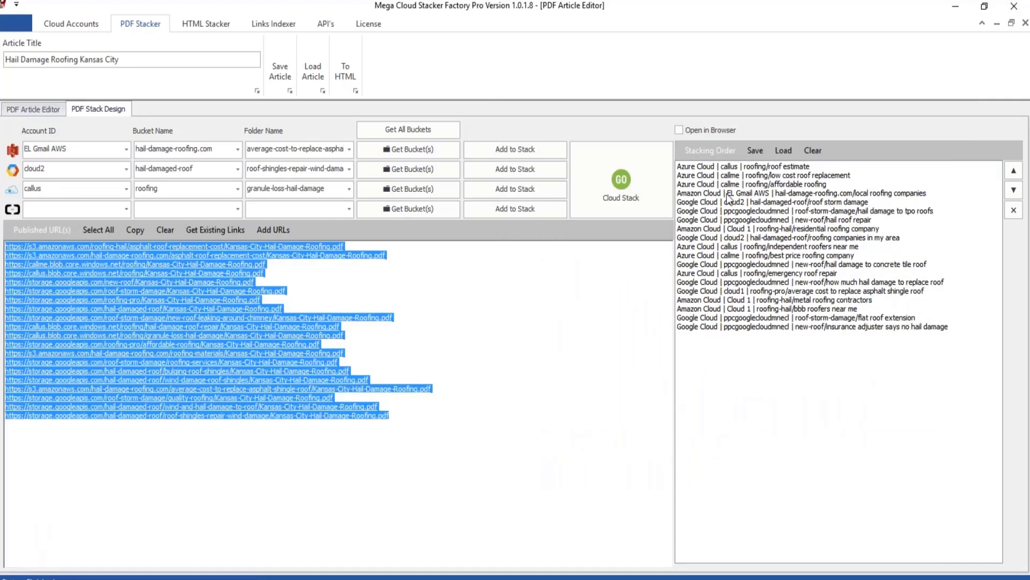
{"action": "left_click", "coordinate": [166, 229]}
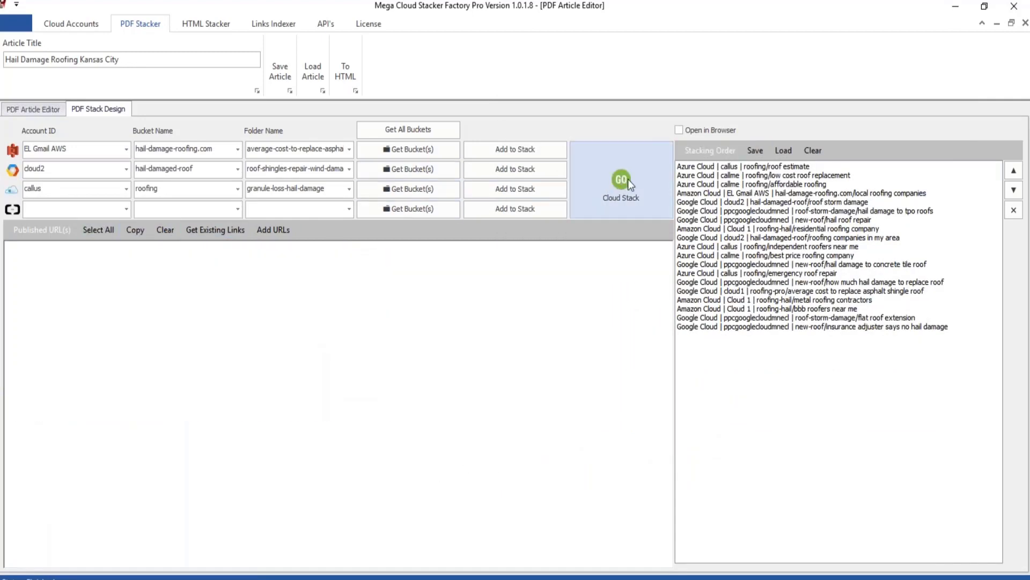
Empty the folder names of the Amazon, Google and Azure accounts in the PDF Stack Design.
{"action": "double_click", "coordinate": [262, 149]}
{"action": "key", "text": "Delete"}
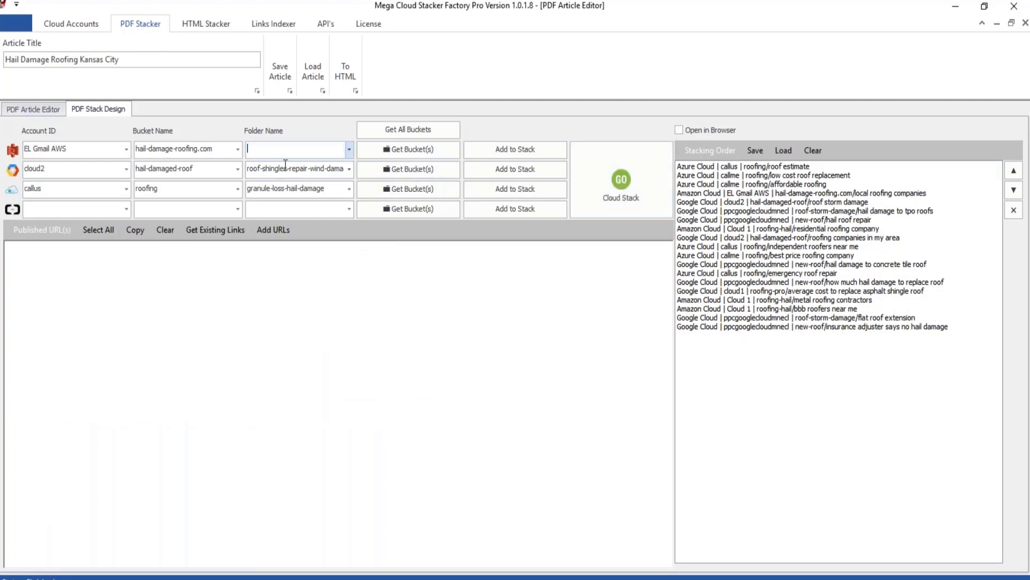
{"action": "left_click", "coordinate": [287, 163]}
{"action": "double_click", "coordinate": [287, 164]}
{"action": "key", "text": "Delete"}
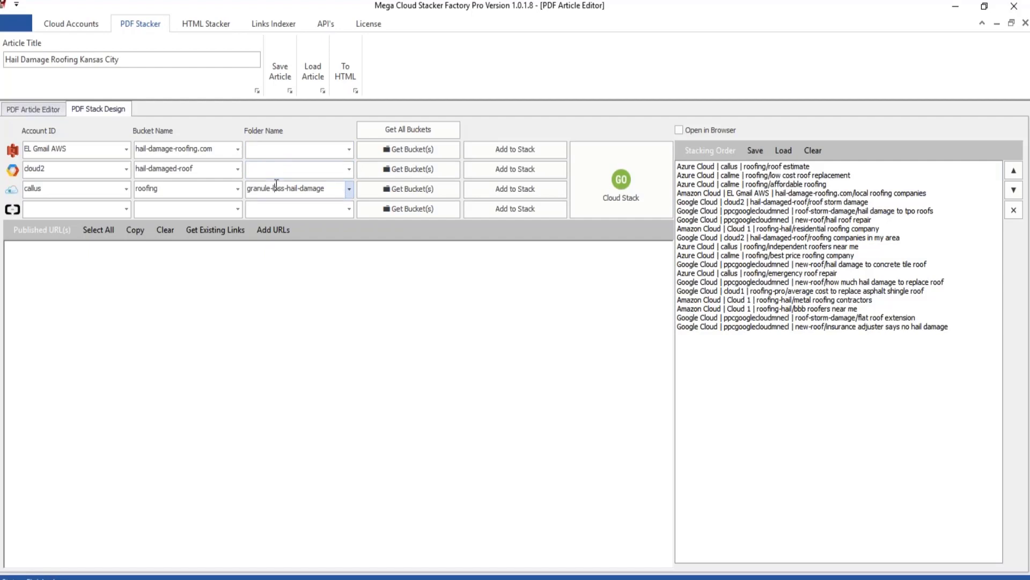
{"action": "double_click", "coordinate": [277, 187]}
{"action": "key", "text": "Delete"}
Empty the bucket names of the Amazon, Google and Azure accounts in the PDF Stack Design.
{"action": "double_click", "coordinate": [228, 149]}
{"action": "key", "text": "Delete"}
{"action": "double_click", "coordinate": [200, 170]}
{"action": "key", "text": "Delete"}
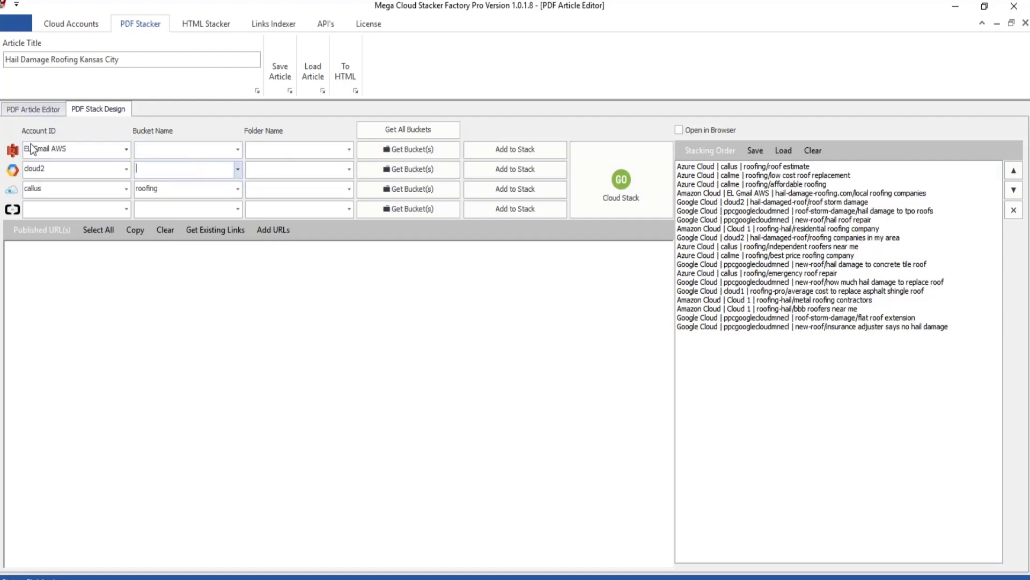
{"action": "double_click", "coordinate": [172, 191]}
{"action": "key", "text": "Delete"}
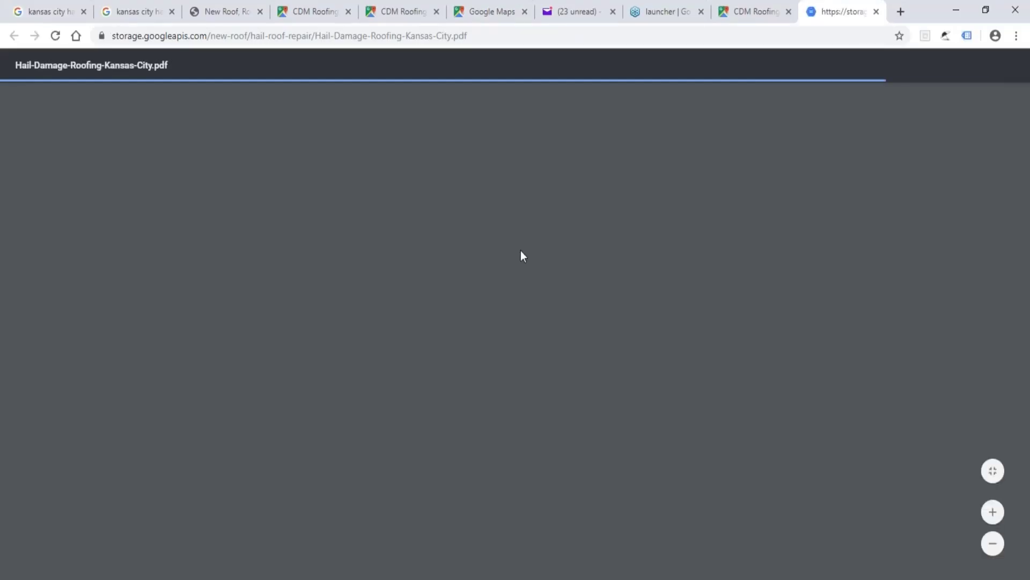
Review the published hail roof repair PDF in Chrome and follow the "Hail Damage Roofing Kansas City" links through two further stacked PDFs.
{"action": "scroll", "coordinate": [517, 385], "scroll_direction": "down", "scroll_amount": 15}
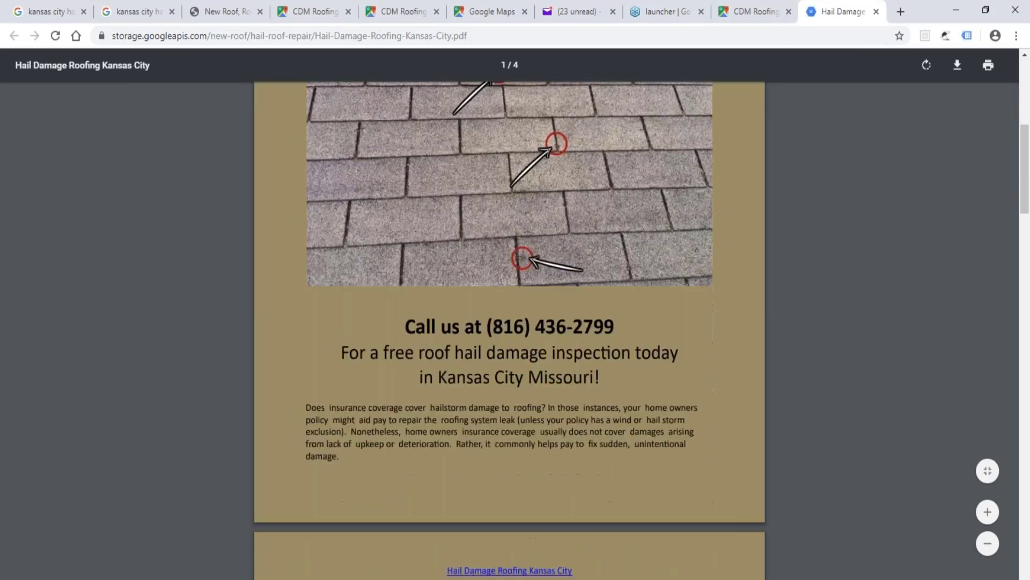
{"action": "scroll", "coordinate": [498, 505], "scroll_direction": "up", "scroll_amount": 8}
{"action": "left_click", "coordinate": [499, 494]}
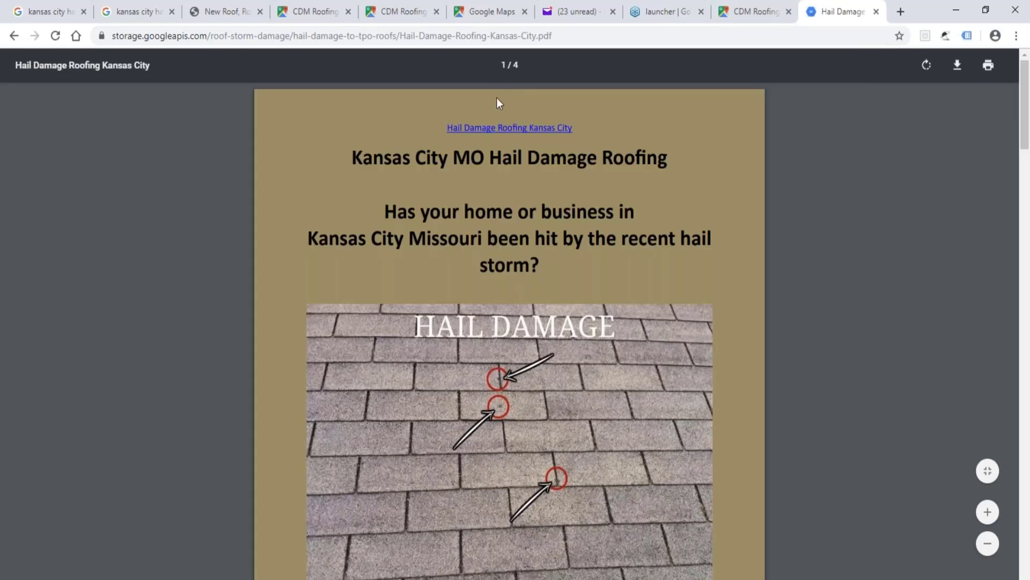
{"action": "left_click", "coordinate": [504, 132]}
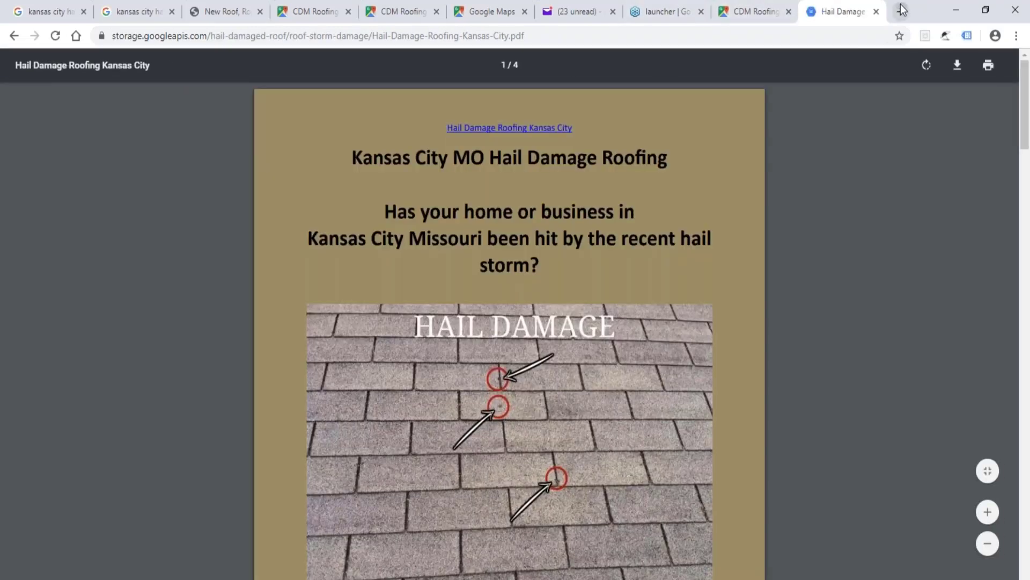
Search Google for "Hail damage roofing alabama" in a new browser tab.
{"action": "left_click", "coordinate": [901, 12]}
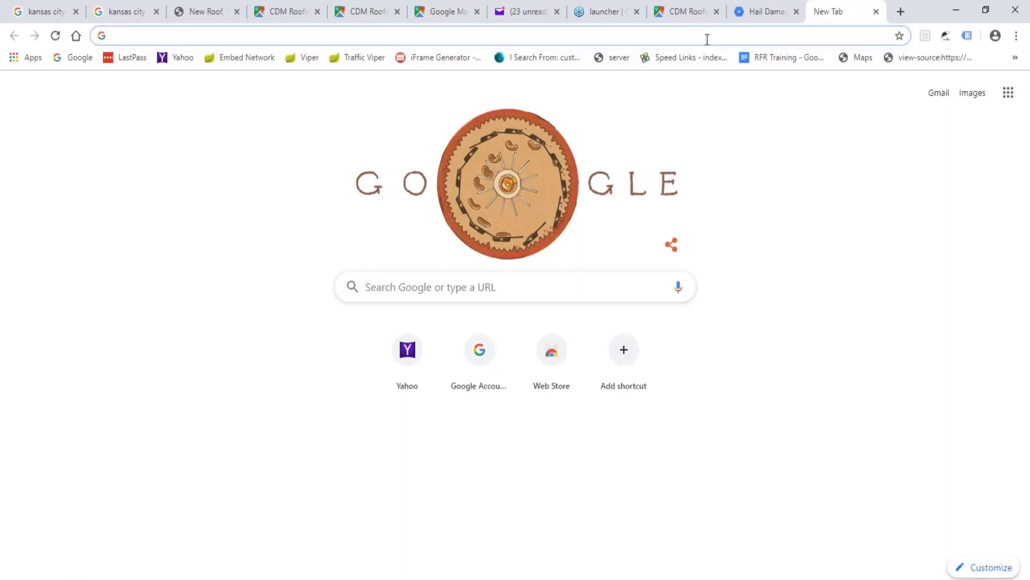
{"action": "type", "text": "Hail damage "}
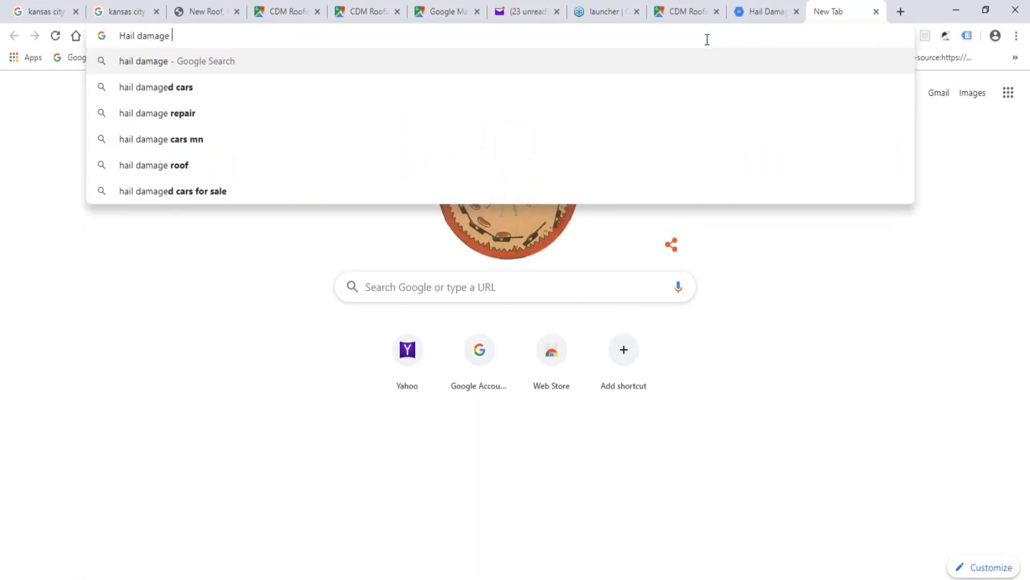
{"action": "type", "text": "roofing ala"}
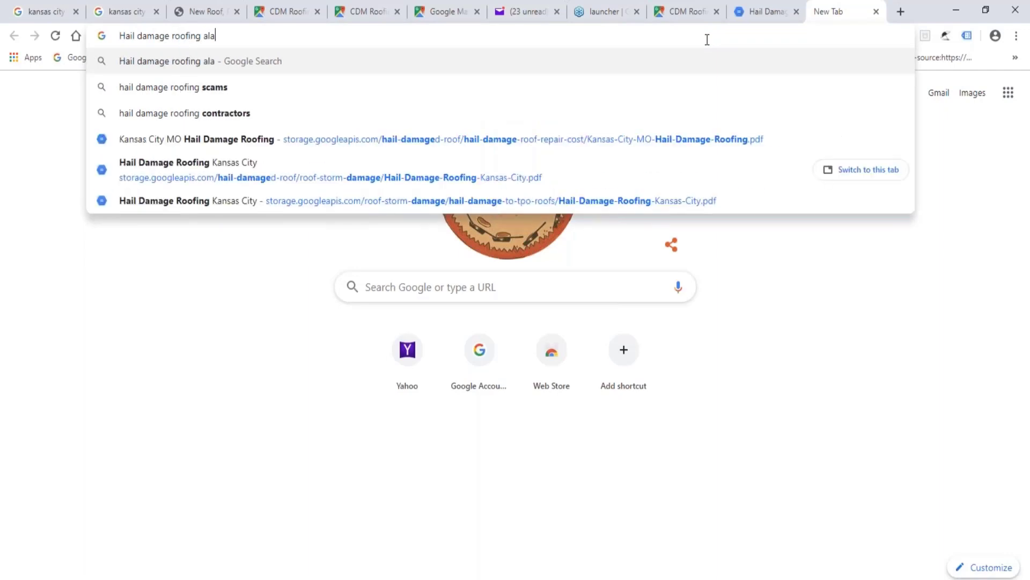
{"action": "type", "text": "na"}
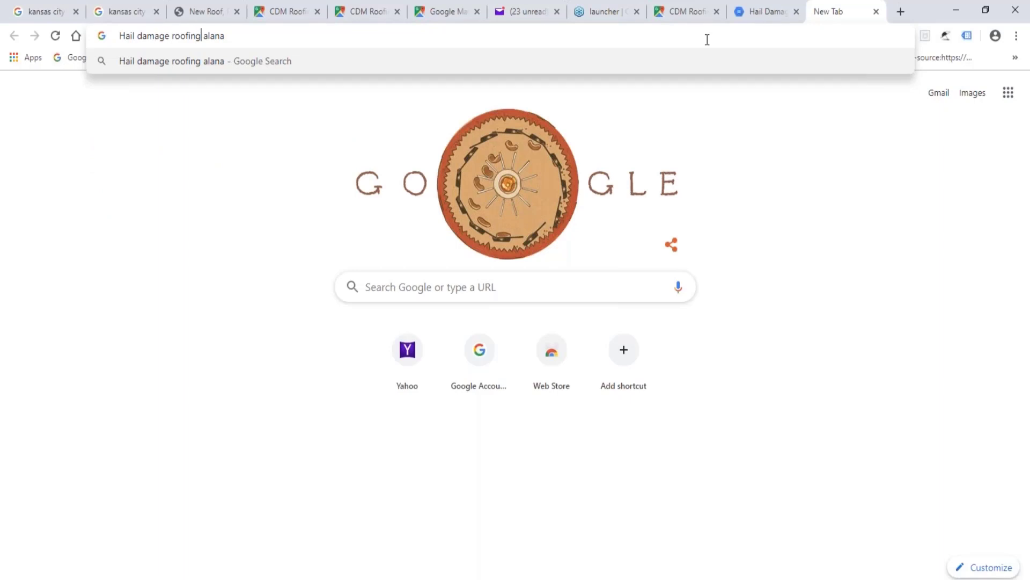
{"action": "key", "text": "Right"}
{"action": "key", "text": "Right"}
{"action": "key", "text": "Right"}
{"action": "type", "text": "bama"}
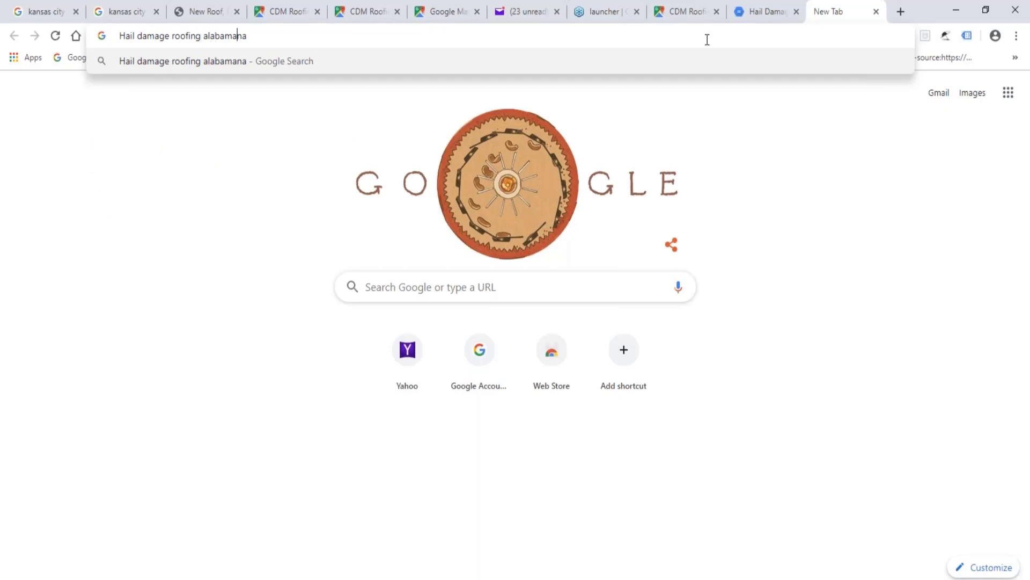
{"action": "key", "text": "Delete"}
{"action": "key", "text": "Delete"}
{"action": "key", "text": "Return"}
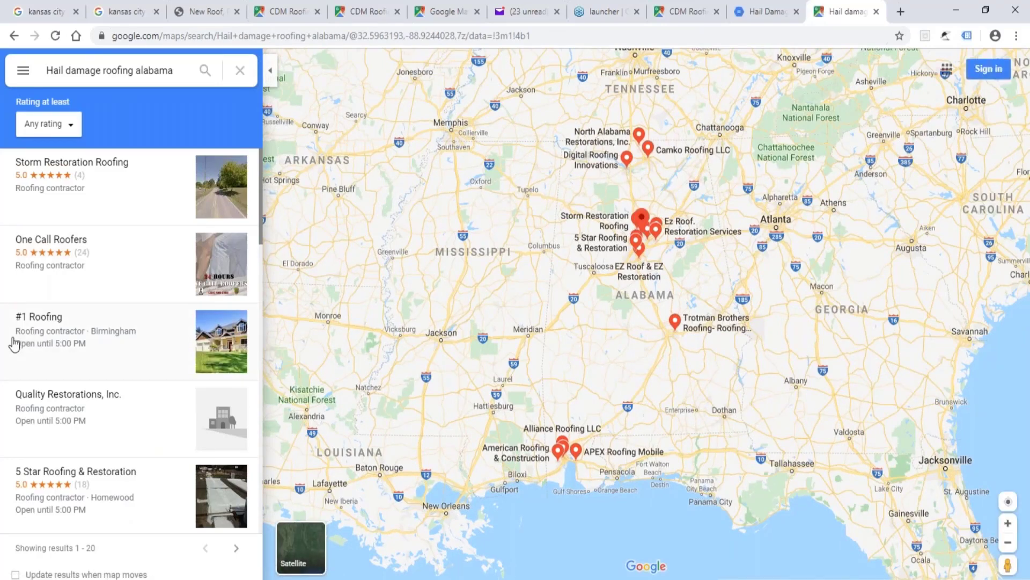
Open the Camko Roofing LLC listing from the Maps results, view its roofalabama.com website, and close the website tab.
{"action": "scroll", "coordinate": [131, 306], "scroll_direction": "down", "scroll_amount": 15}
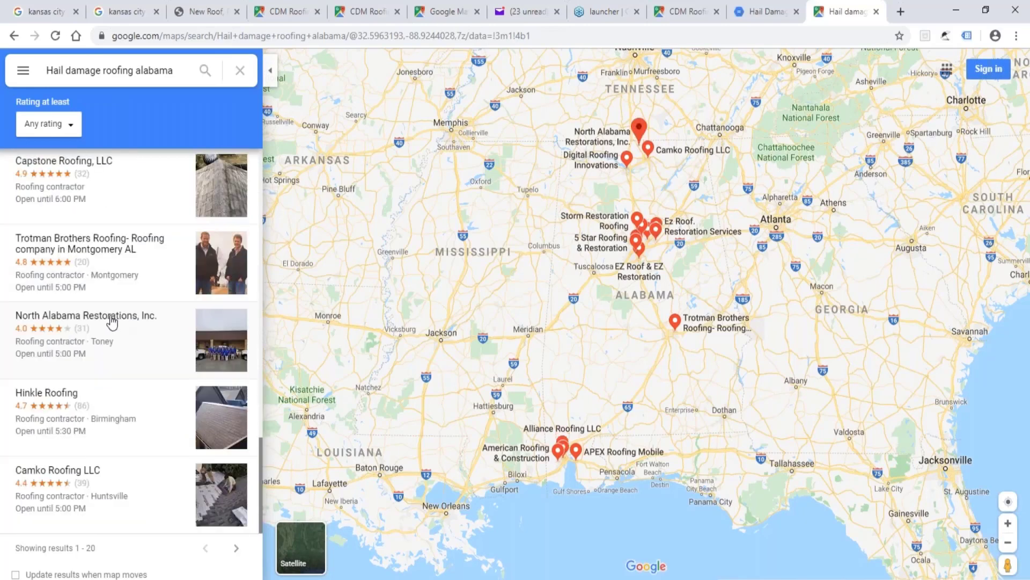
{"action": "left_click", "coordinate": [63, 475]}
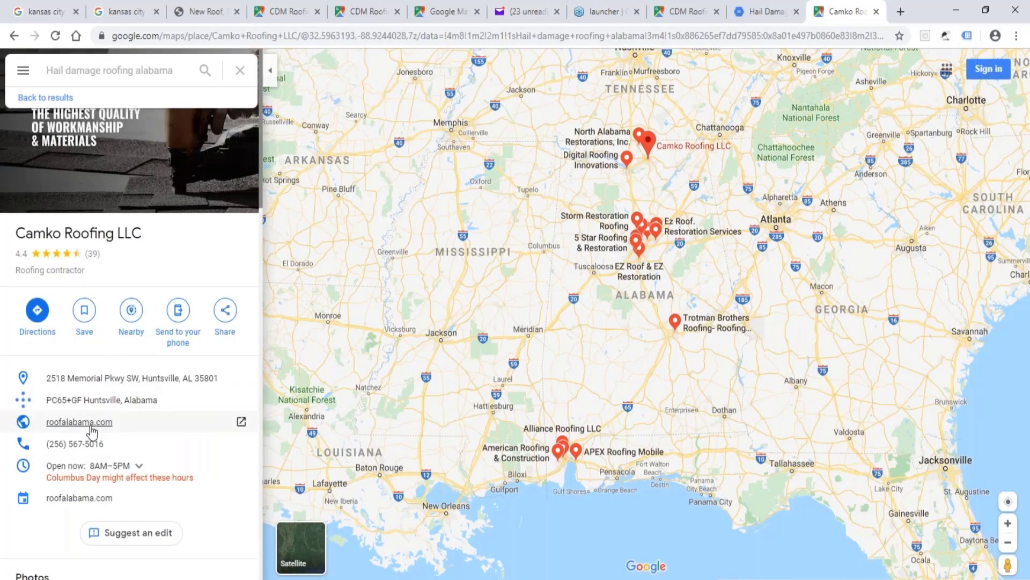
{"action": "left_click", "coordinate": [97, 424]}
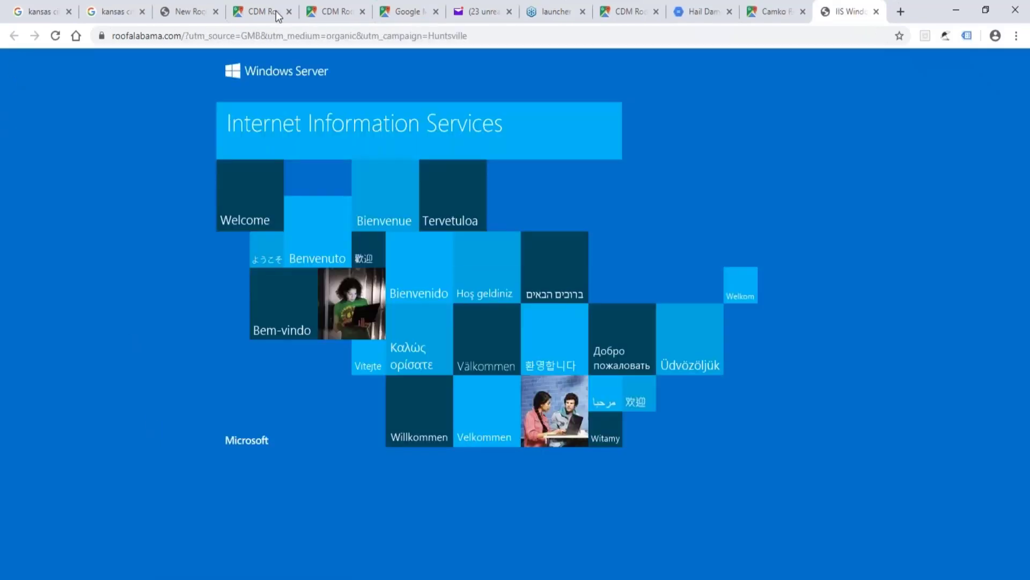
{"action": "left_click", "coordinate": [877, 12]}
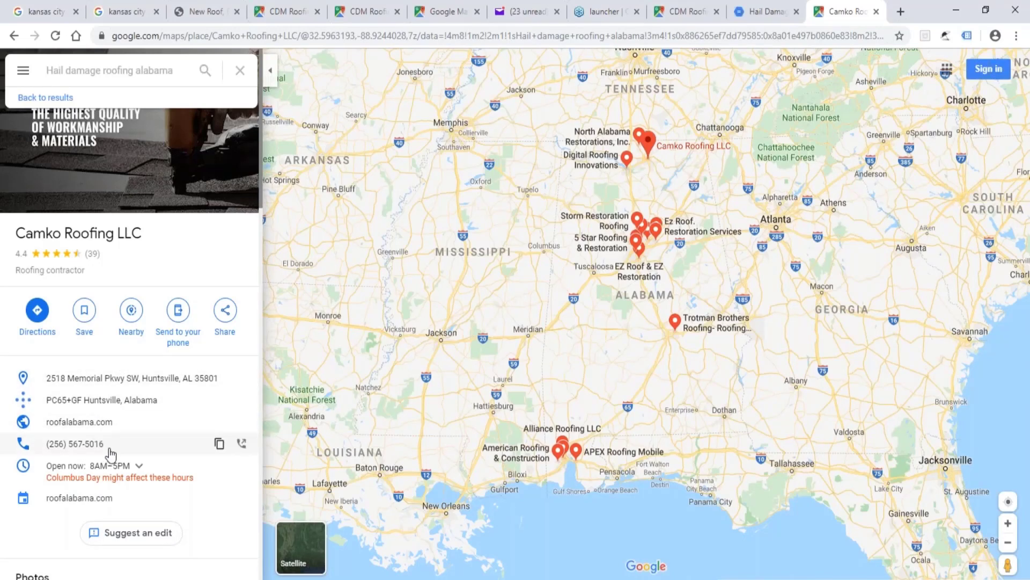
Go back one PDF in the stacked PDF tab, and return from the Camko Roofing listing to the Google search results.
{"action": "left_click", "coordinate": [766, 12]}
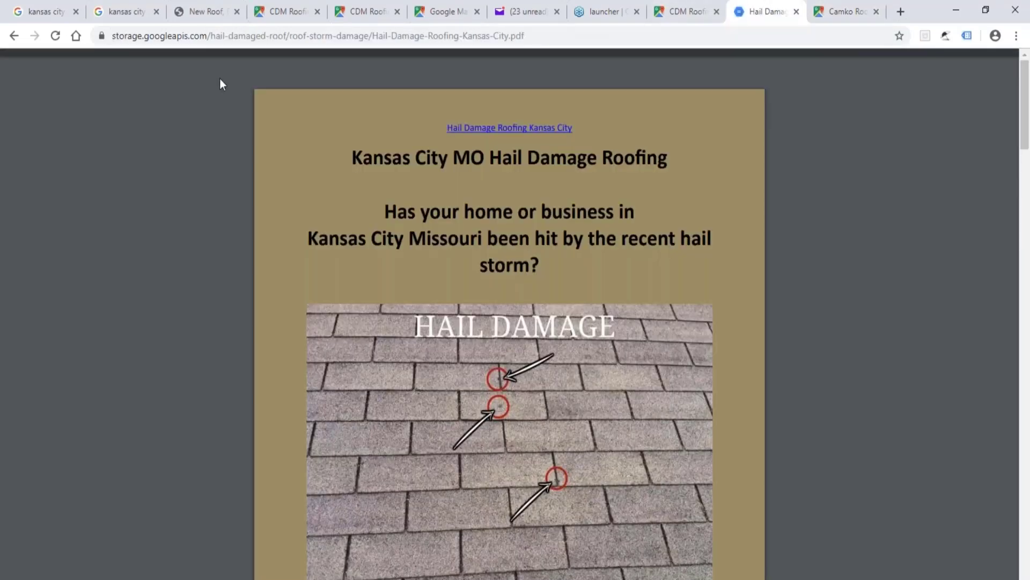
{"action": "left_click", "coordinate": [14, 36]}
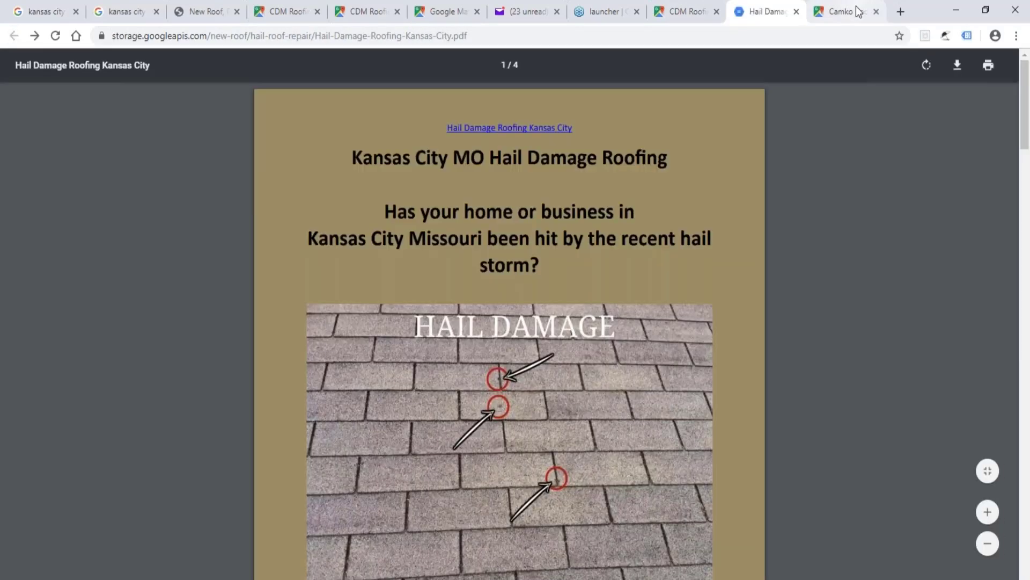
{"action": "left_click", "coordinate": [852, 11]}
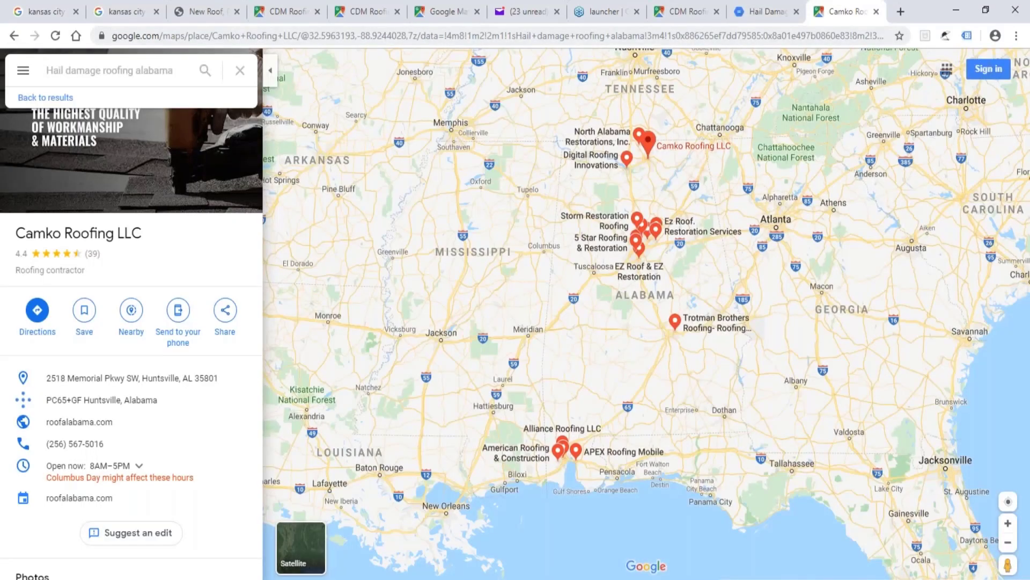
{"action": "left_click", "coordinate": [15, 37]}
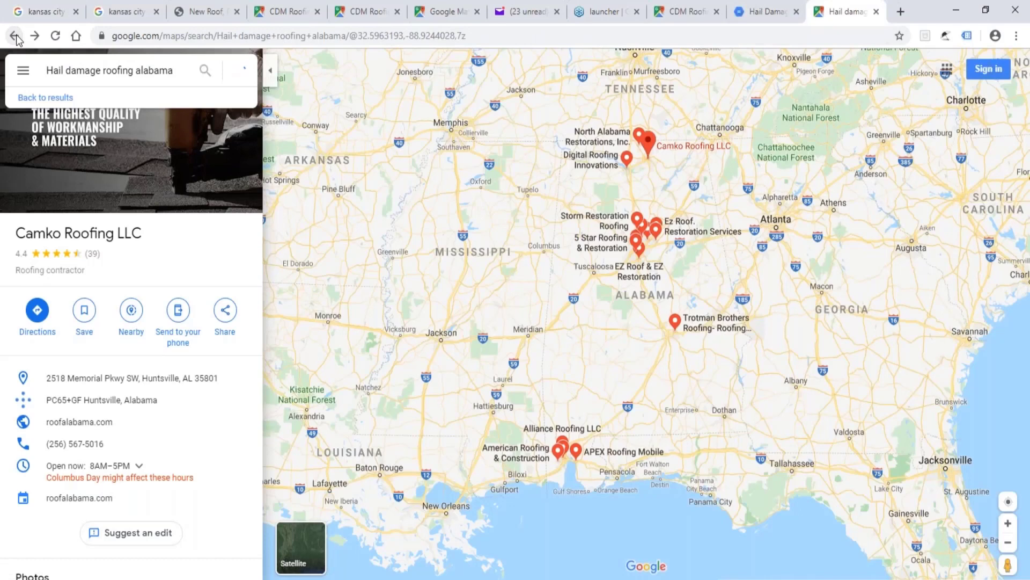
{"action": "left_click", "coordinate": [14, 36]}
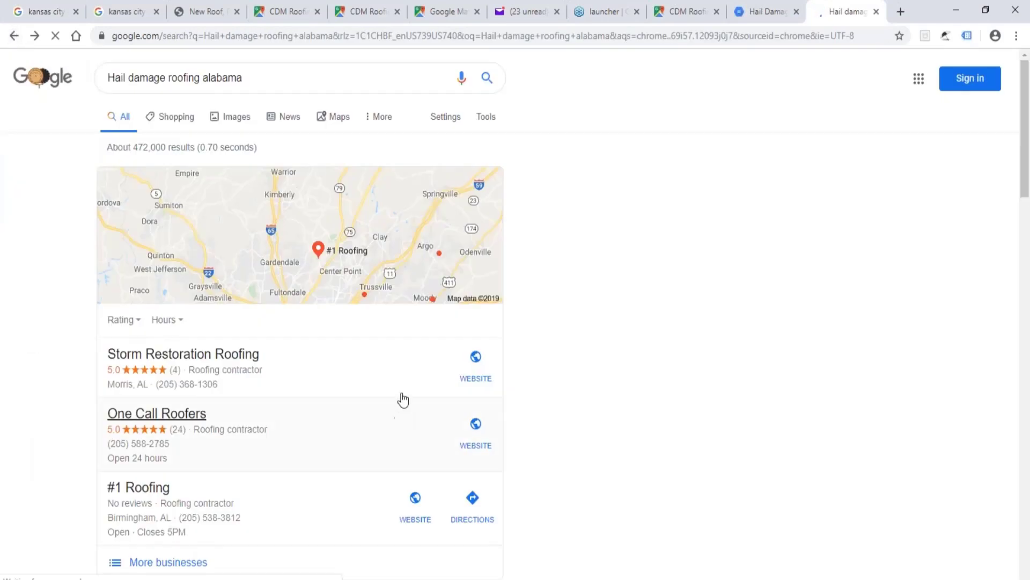
Show the "Hail damage roofing alabama" search in Google Maps and examine the list of roofing contractor listings from first to last.
{"action": "scroll", "coordinate": [403, 400], "scroll_direction": "down", "scroll_amount": 7}
{"action": "scroll", "coordinate": [402, 373], "scroll_direction": "up", "scroll_amount": 7}
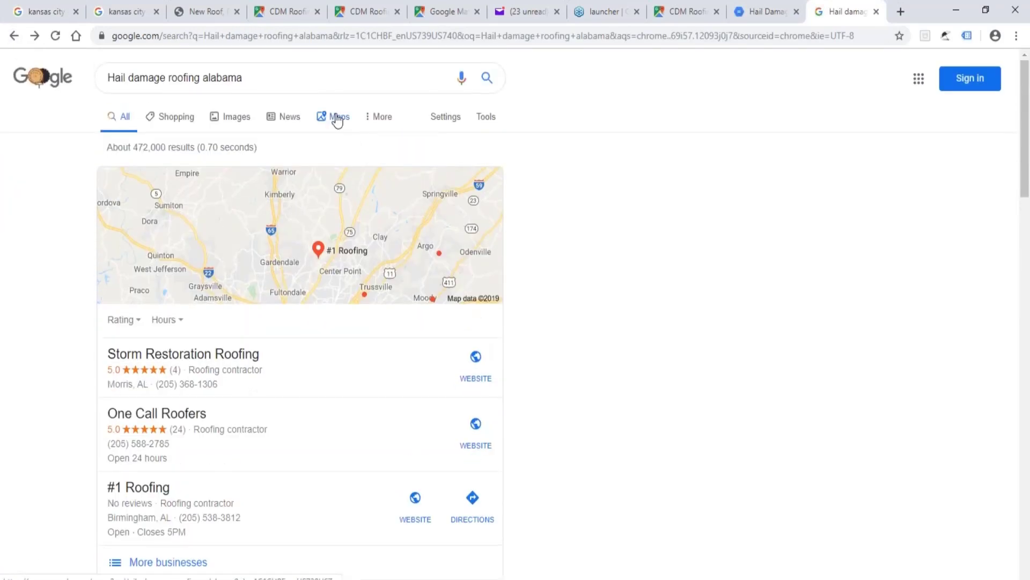
{"action": "left_click", "coordinate": [337, 120]}
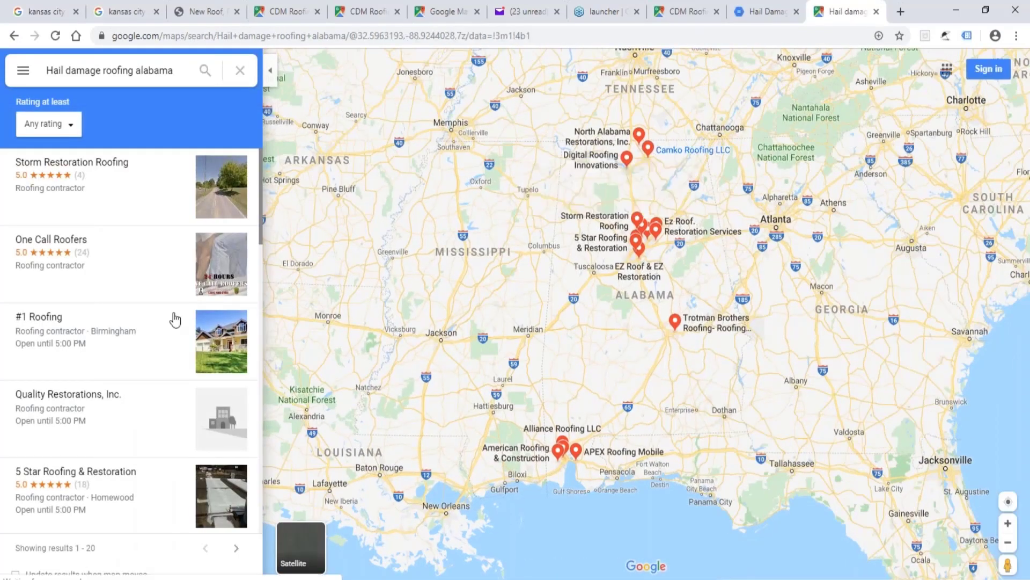
{"action": "scroll", "coordinate": [175, 320], "scroll_direction": "down", "scroll_amount": 15}
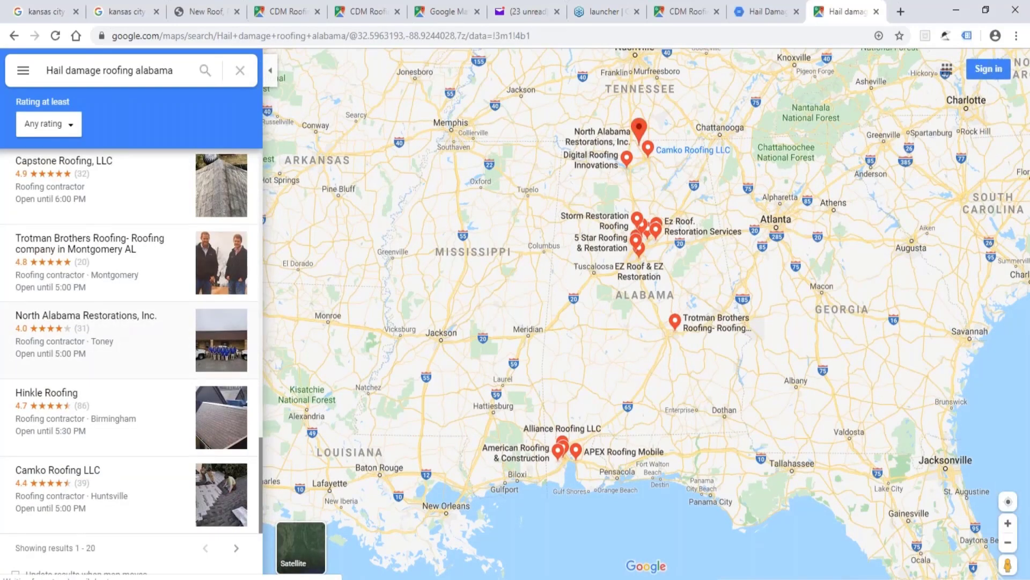
{"action": "scroll", "coordinate": [119, 326], "scroll_direction": "up", "scroll_amount": 1}
{"action": "scroll", "coordinate": [119, 326], "scroll_direction": "down", "scroll_amount": 6}
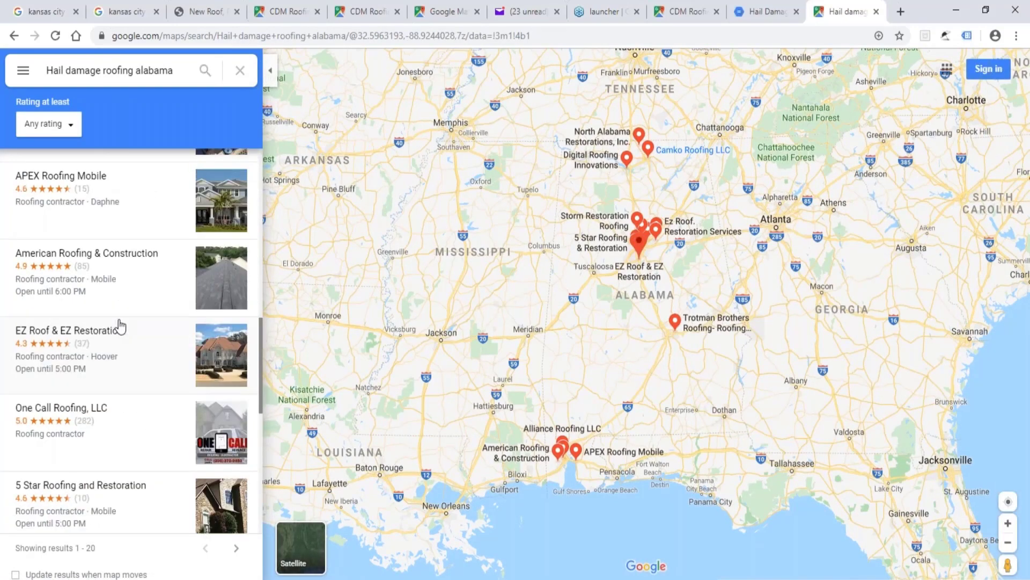
{"action": "scroll", "coordinate": [119, 327], "scroll_direction": "up", "scroll_amount": 6}
{"action": "scroll", "coordinate": [121, 325], "scroll_direction": "down", "scroll_amount": 7}
{"action": "scroll", "coordinate": [121, 326], "scroll_direction": "down", "scroll_amount": 7}
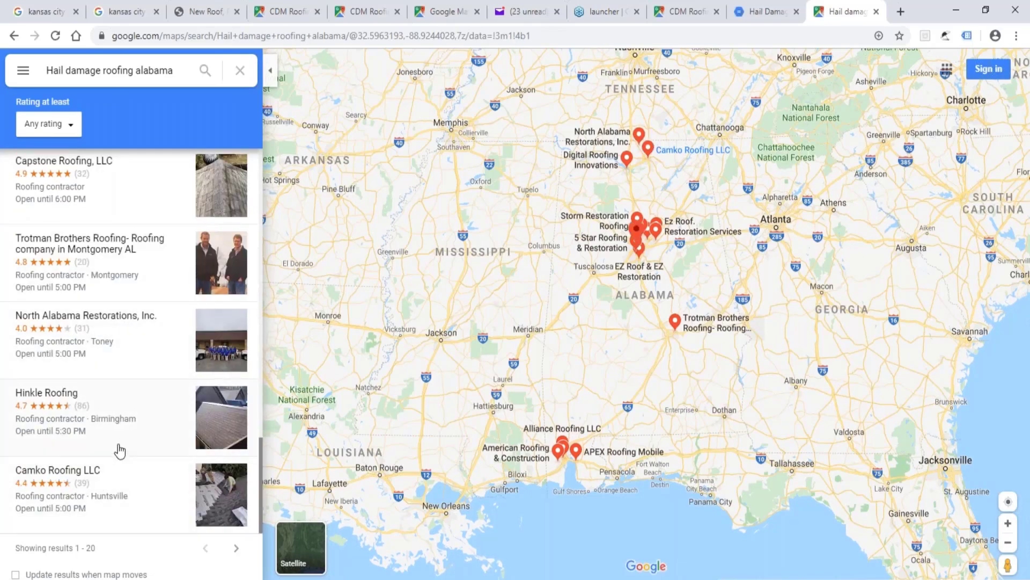
{"action": "scroll", "coordinate": [119, 451], "scroll_direction": "up", "scroll_amount": 12}
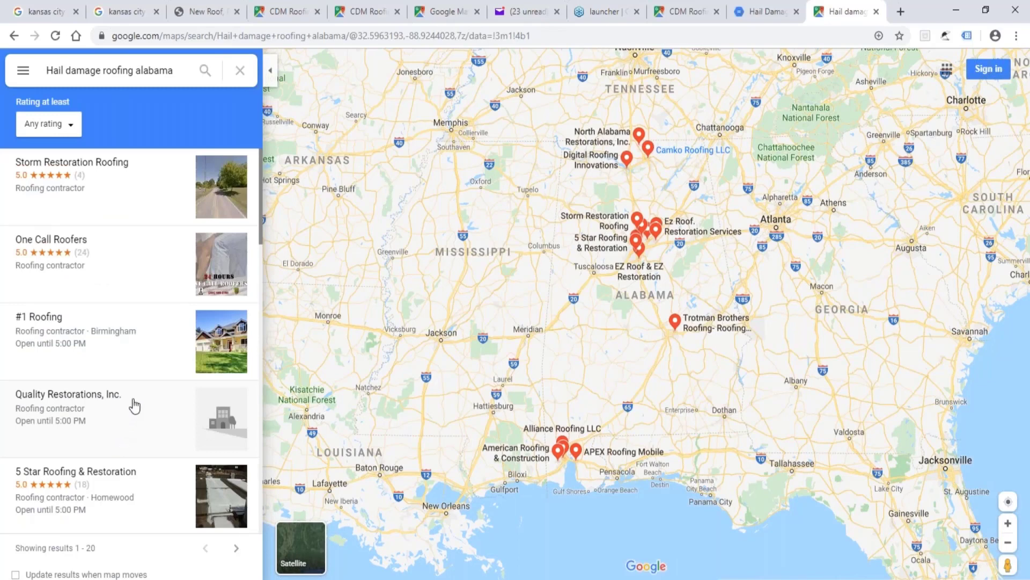
Select the full web address of the Maps results page for the Alabama hail damage roofing search.
{"action": "left_click", "coordinate": [568, 37]}
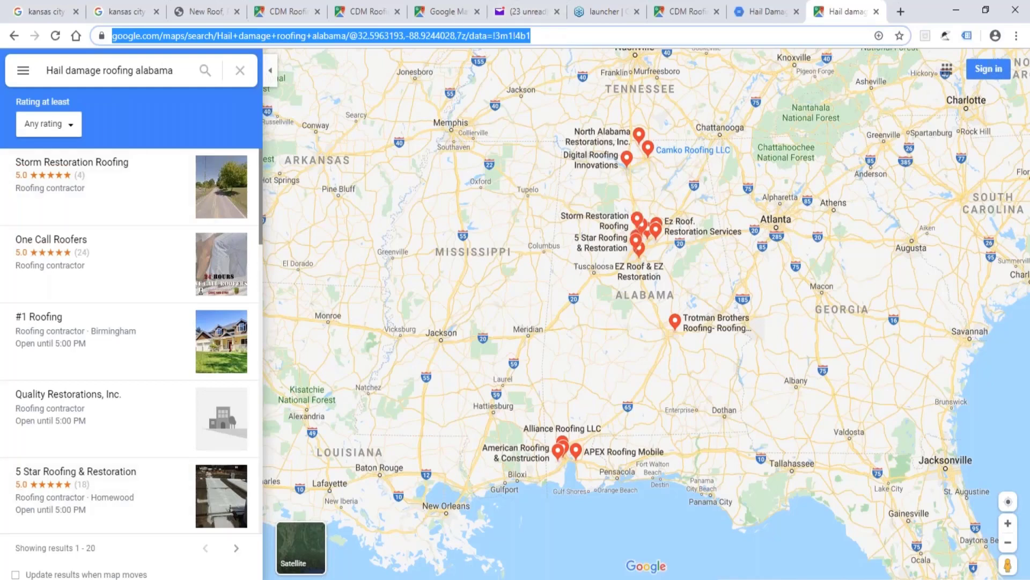
Bring up the untitled Notepad window containing the published Kansas City hail damage PDF links.
{"action": "mouse_move", "coordinate": [237, 579]}
{"action": "left_click", "coordinate": [301, 579]}
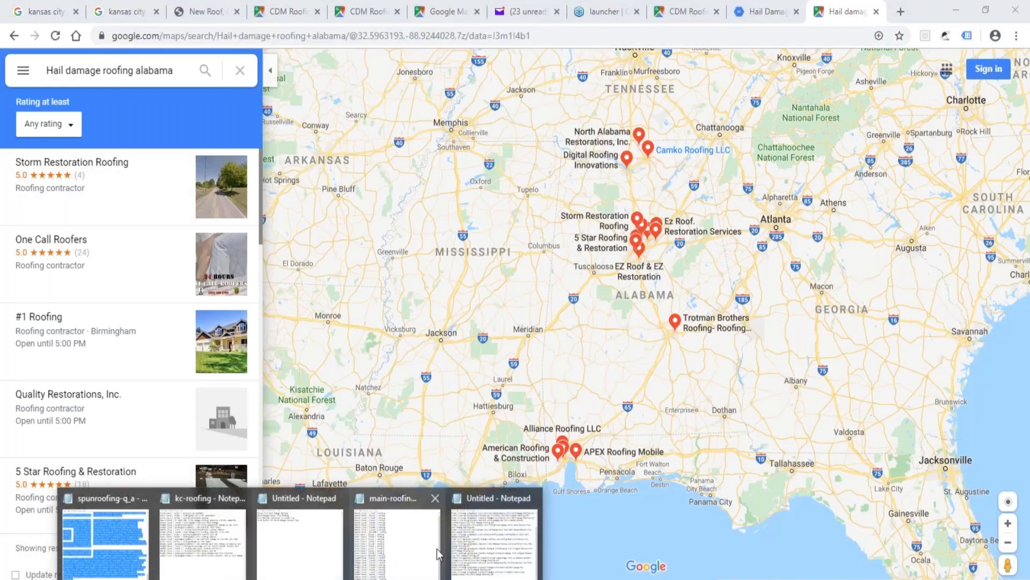
{"action": "left_click", "coordinate": [485, 543]}
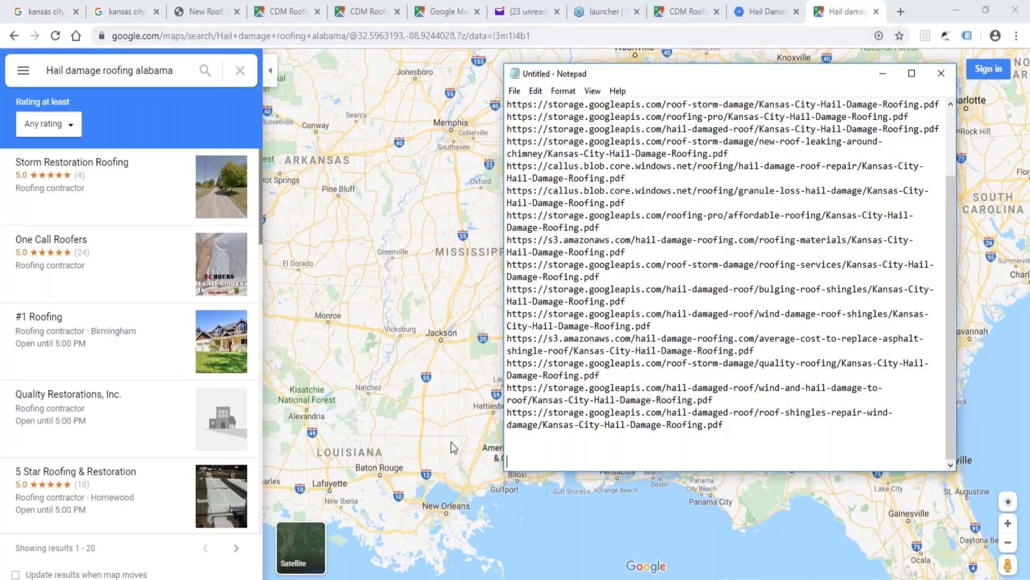
Switch to the cloud_accounts_Mega_Evan workbook in Excel and highlight the cloud entries in B4:B11 and the top of the keyword column.
{"action": "left_click", "coordinate": [237, 579]}
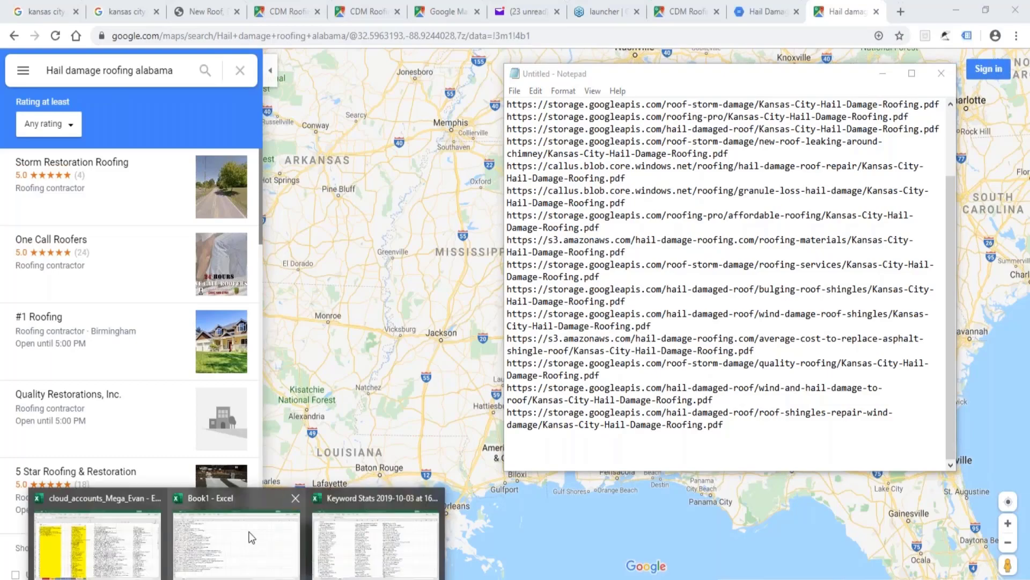
{"action": "left_click", "coordinate": [128, 501]}
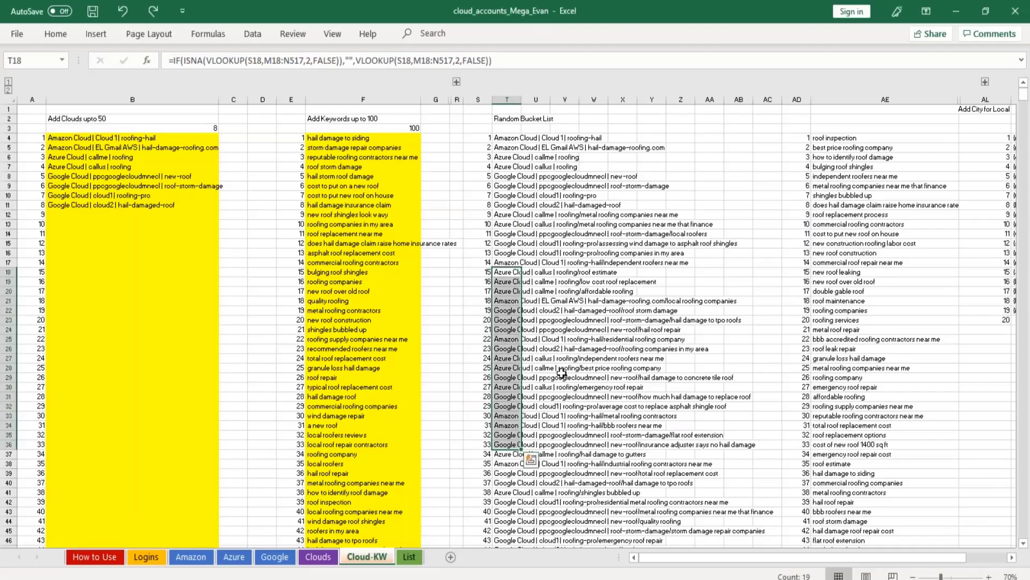
{"action": "scroll", "coordinate": [562, 370], "scroll_direction": "up", "scroll_amount": 5}
{"action": "left_click_drag", "start_coordinate": [127, 141], "coordinate": [134, 206]}
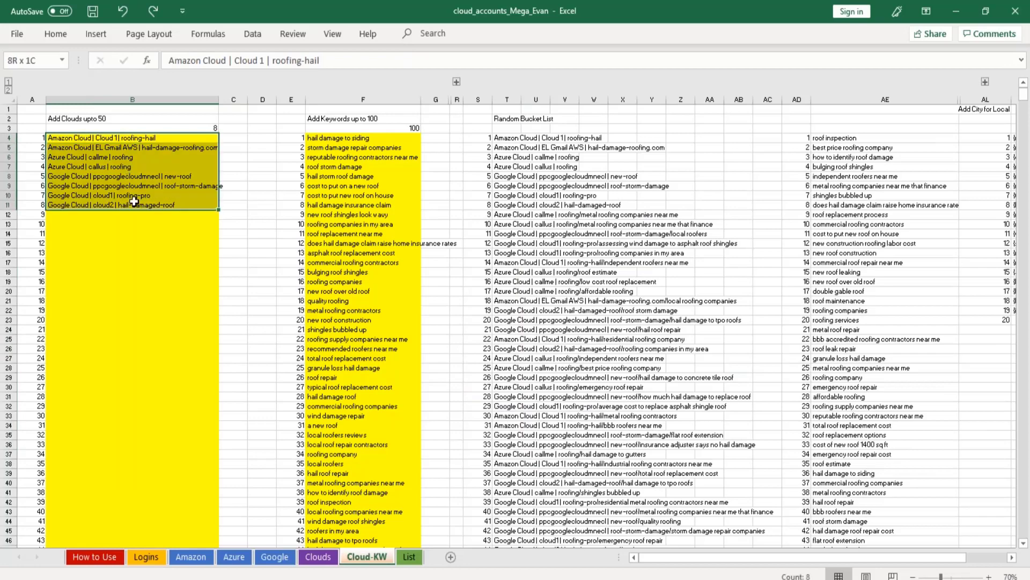
{"action": "left_click", "coordinate": [359, 132]}
{"action": "left_click_drag", "start_coordinate": [359, 141], "coordinate": [423, 5]}
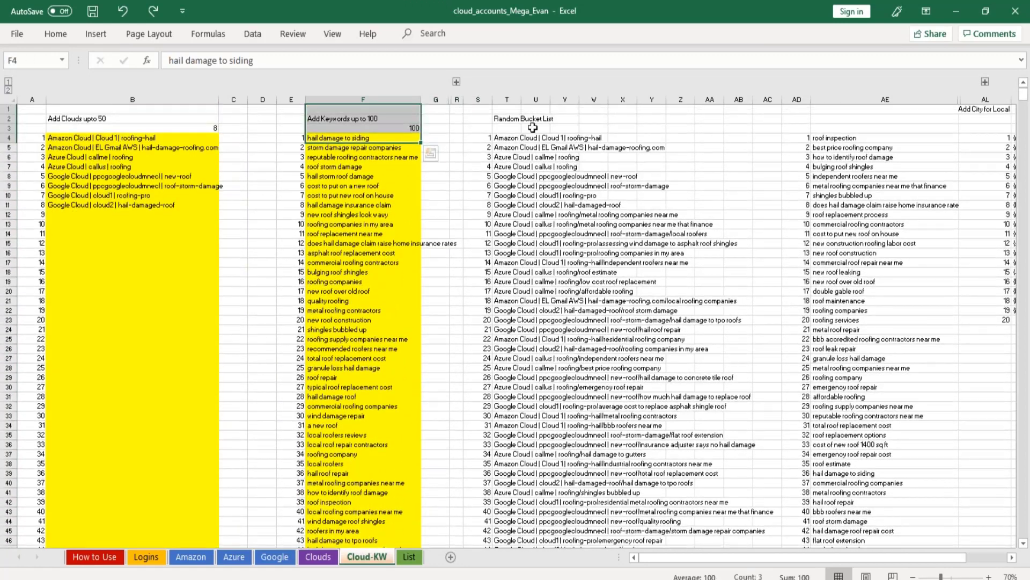
Highlight the Random Bucket List entries starting at T4, and check the Clouds and Google sheets.
{"action": "left_click_drag", "start_coordinate": [531, 138], "coordinate": [541, 317]}
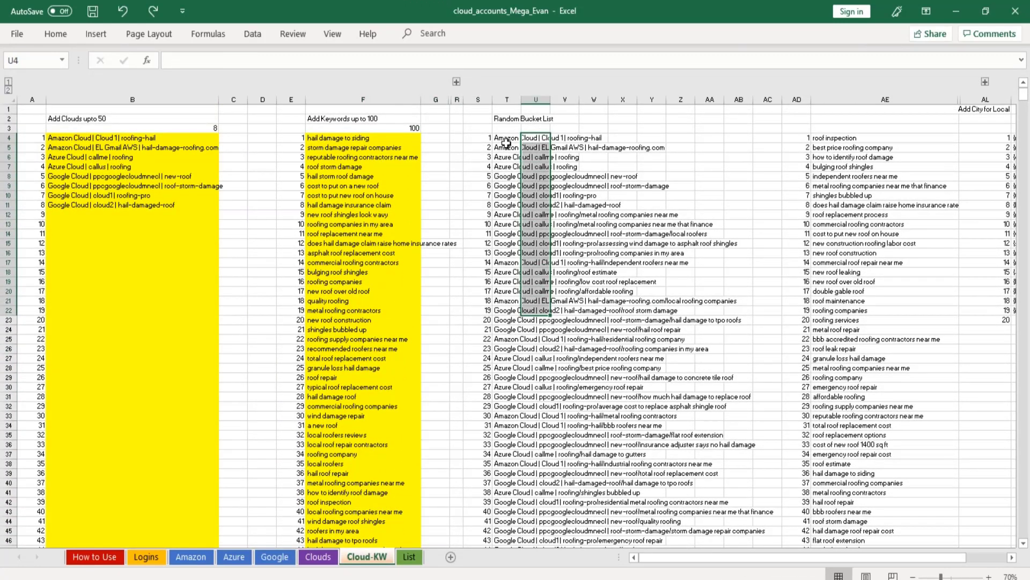
{"action": "left_click_drag", "start_coordinate": [507, 137], "coordinate": [511, 391]}
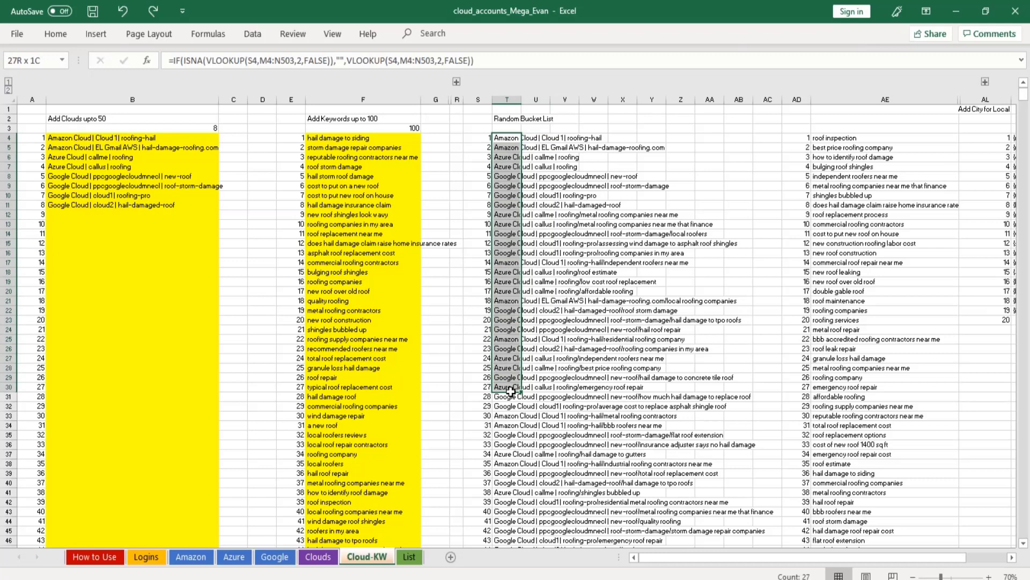
{"action": "left_click_drag", "start_coordinate": [511, 391], "coordinate": [511, 391]}
{"action": "left_click", "coordinate": [324, 560]}
{"action": "left_click", "coordinate": [279, 560]}
{"action": "left_click", "coordinate": [379, 561]}
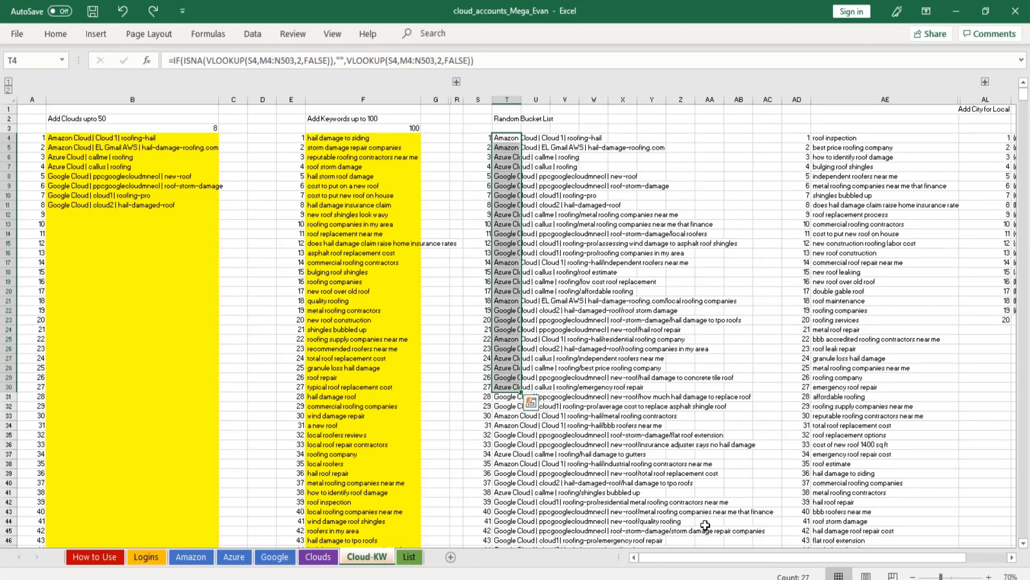
{"action": "left_click", "coordinate": [568, 366]}
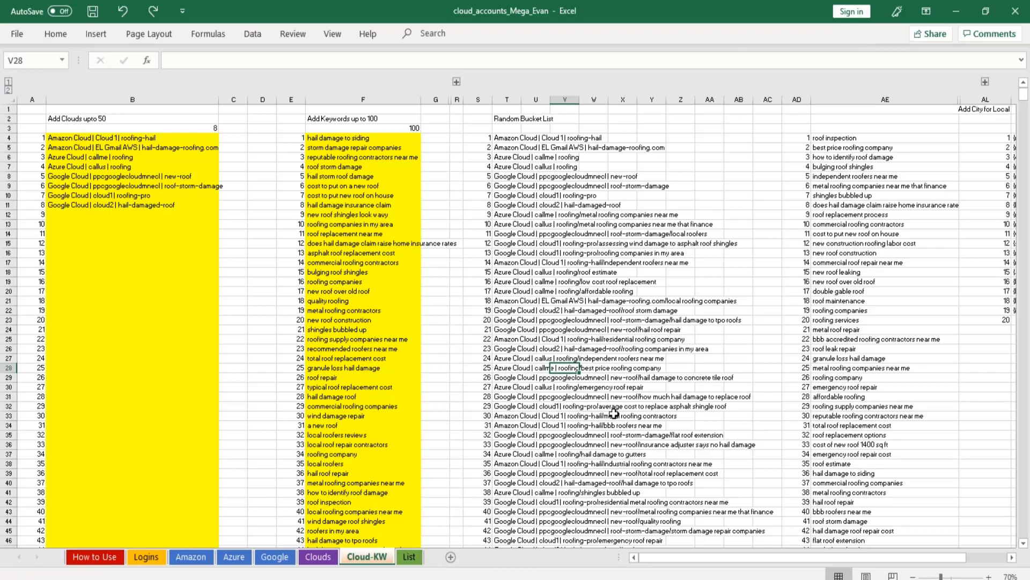
{"action": "left_click_drag", "start_coordinate": [505, 139], "coordinate": [514, 431]}
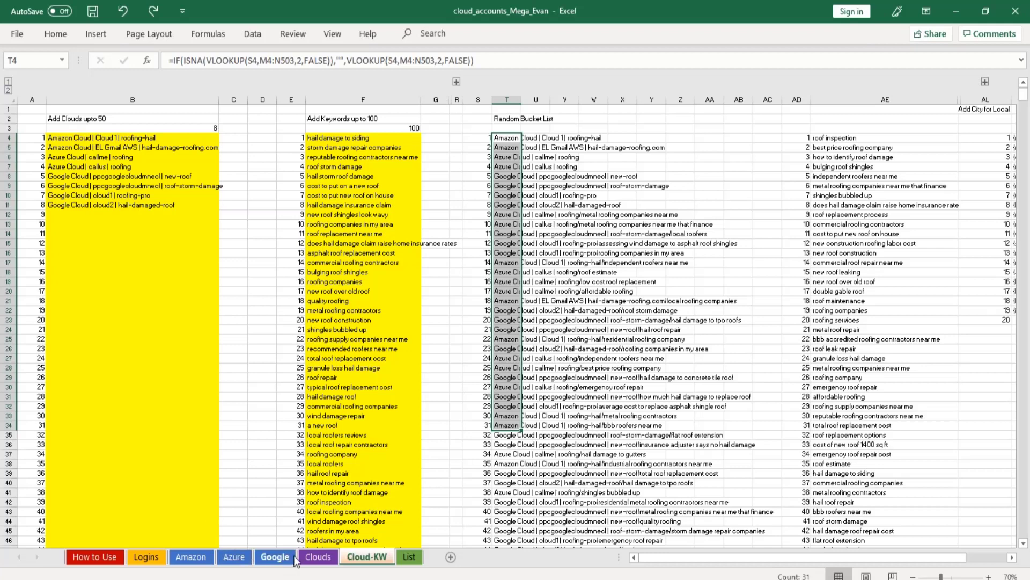
View the Azure, Google and Amazon sheets, and highlight the cloud entries B4:B11 on the Cloud-KW sheet.
{"action": "left_click", "coordinate": [237, 560]}
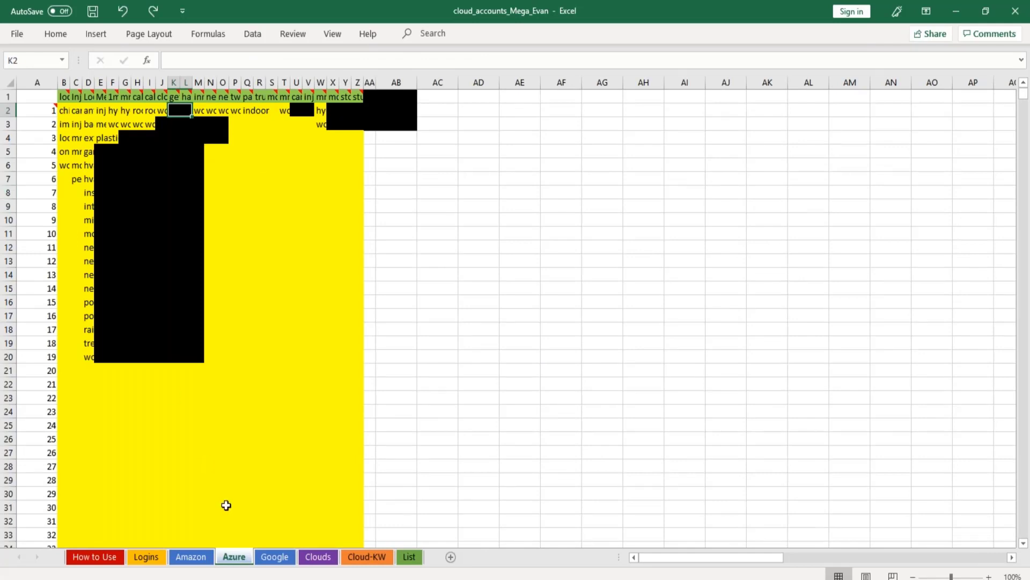
{"action": "left_click", "coordinate": [284, 558]}
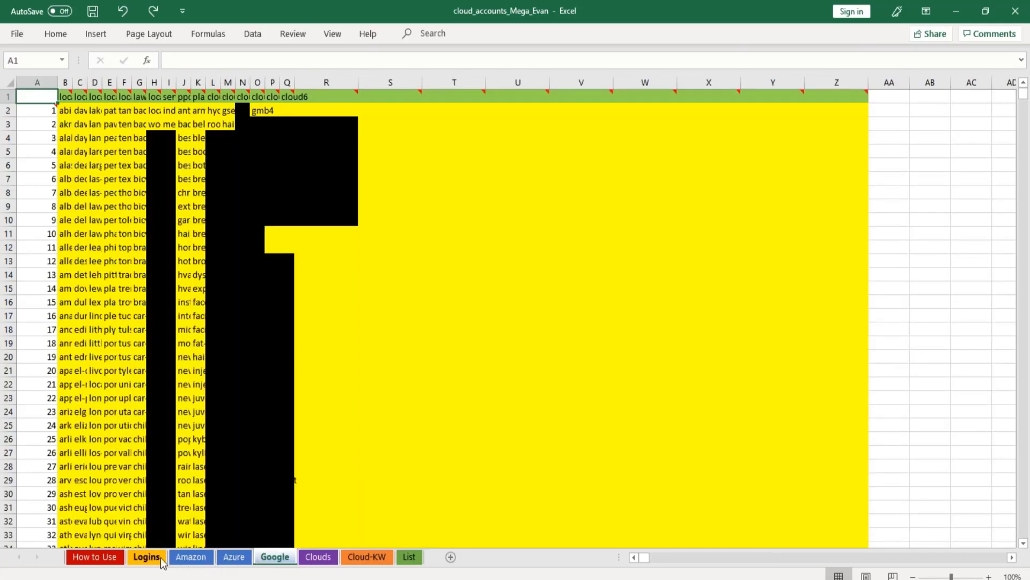
{"action": "left_click", "coordinate": [189, 558]}
{"action": "left_click", "coordinate": [274, 559]}
{"action": "left_click", "coordinate": [367, 556]}
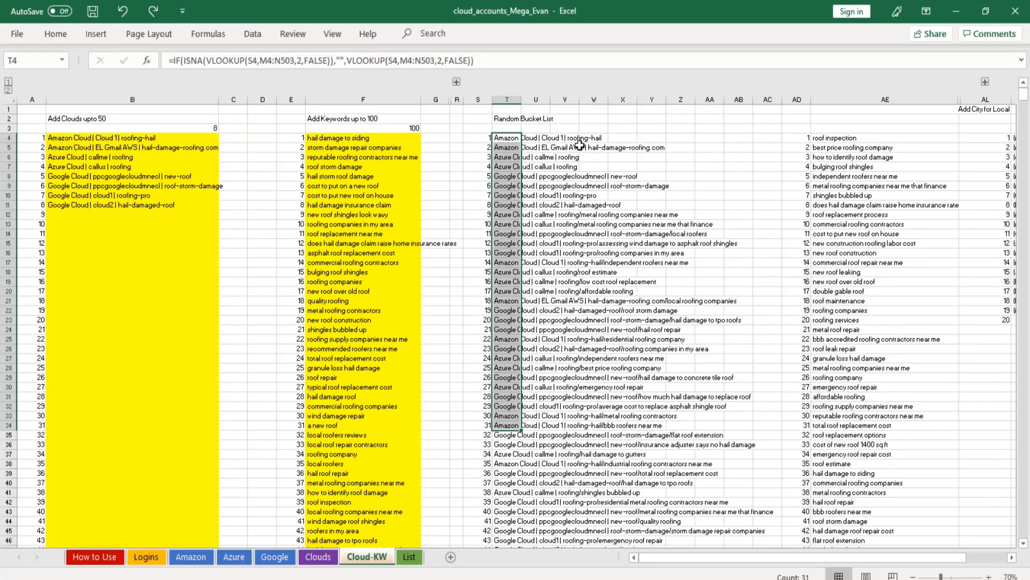
{"action": "left_click_drag", "start_coordinate": [112, 139], "coordinate": [129, 205]}
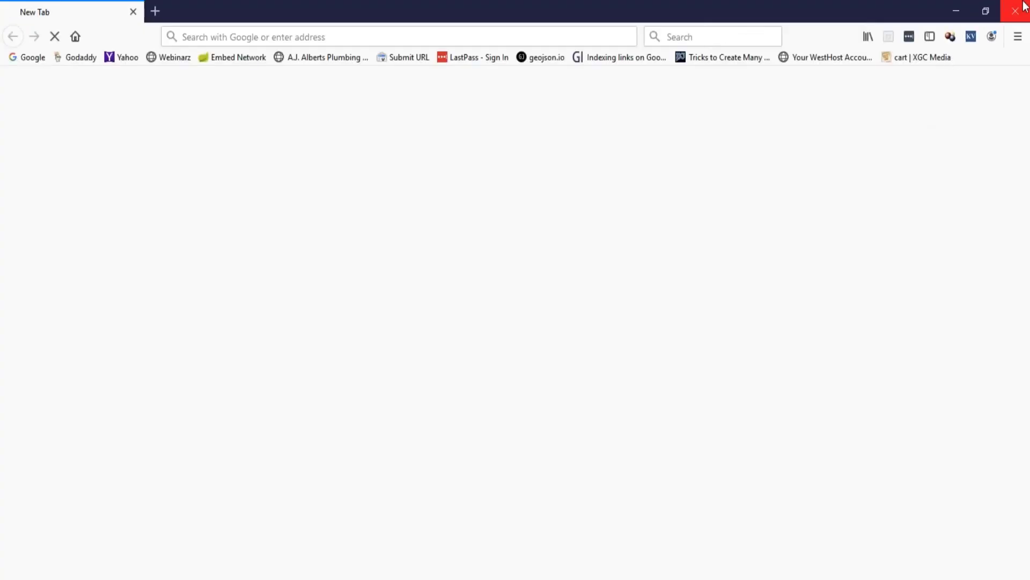
Close the blank Firefox window and search Google in Chrome for "hail damaged roofing st louis".
{"action": "left_click", "coordinate": [1017, 8]}
{"action": "key", "text": "alt+Tab"}
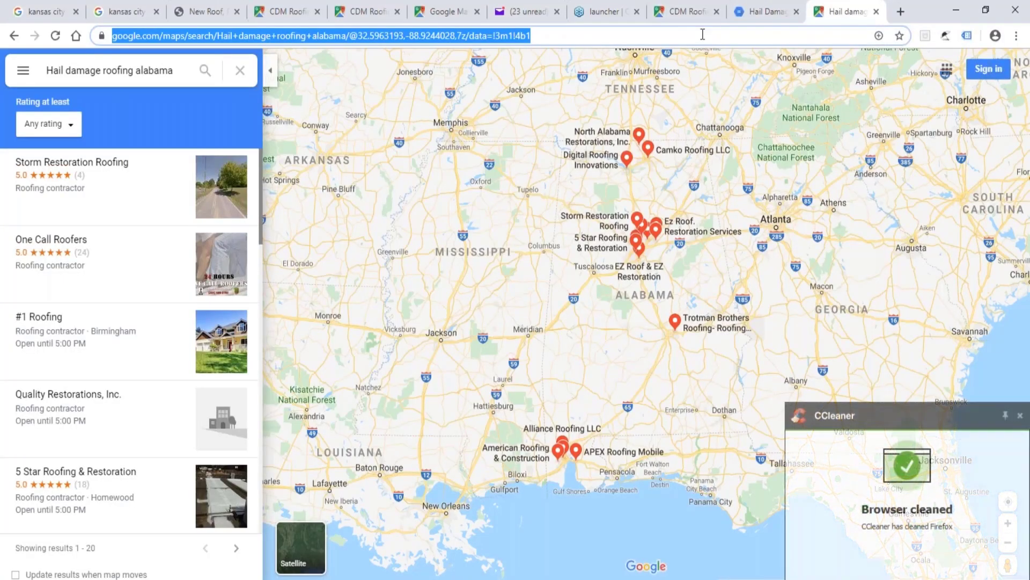
{"action": "type", "text": "hail damaged roofing st louis"}
{"action": "key", "text": "Return"}
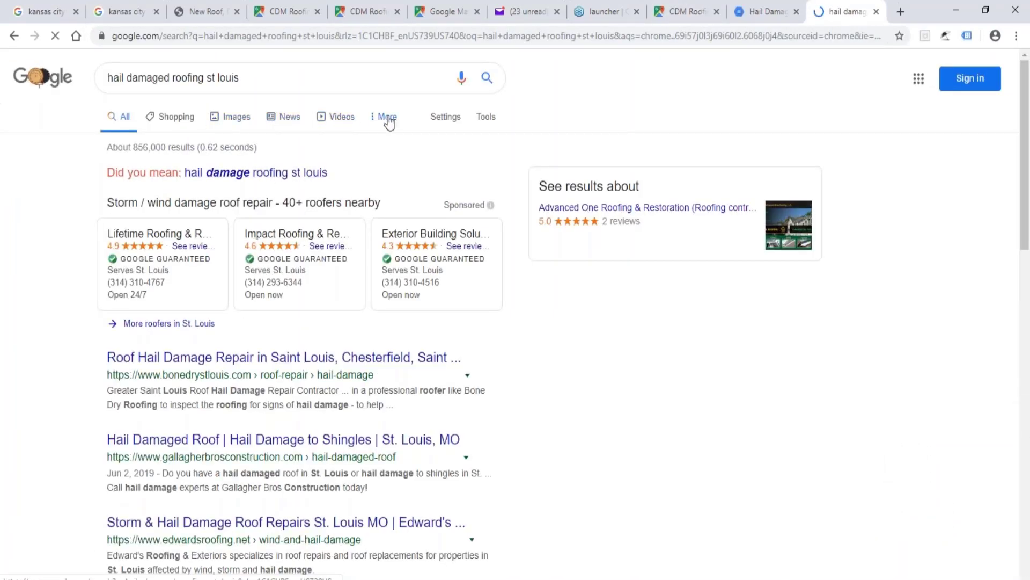
Look over the Google results for the St. Louis hail damage search and show the same search in Google Maps.
{"action": "scroll", "coordinate": [252, 389], "scroll_direction": "down", "scroll_amount": 1}
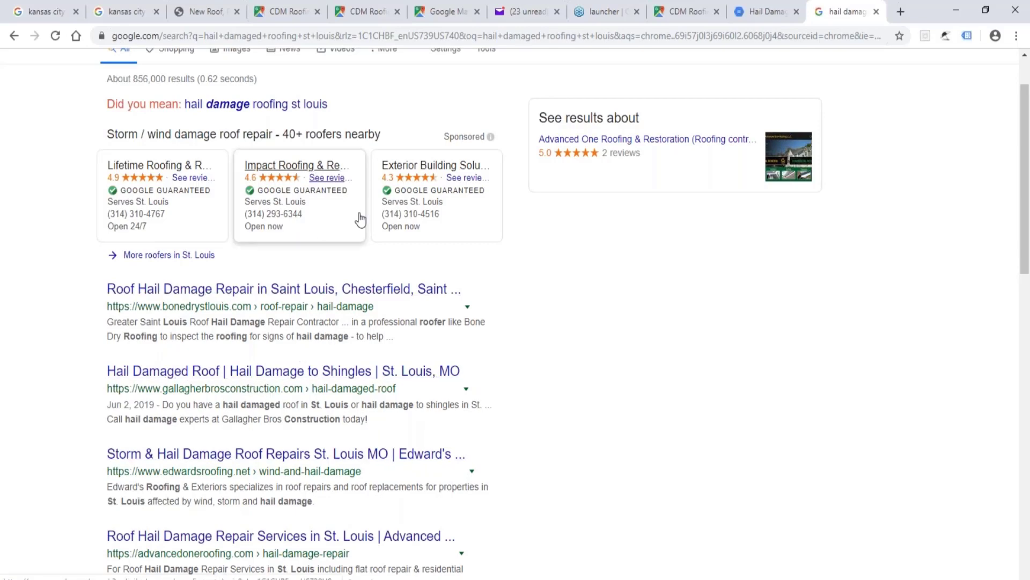
{"action": "scroll", "coordinate": [601, 322], "scroll_direction": "up", "scroll_amount": 1}
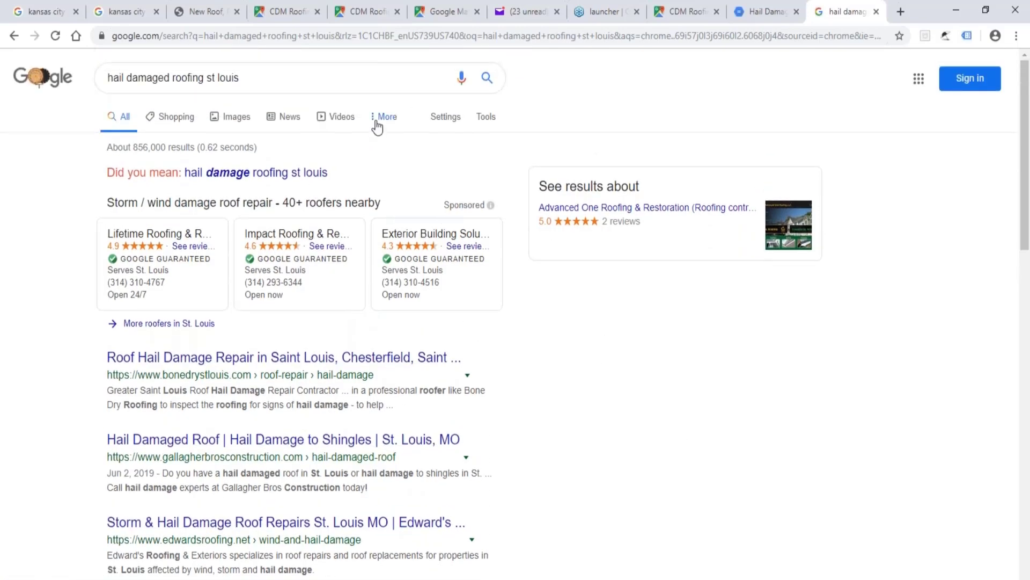
{"action": "scroll", "coordinate": [539, 429], "scroll_direction": "down", "scroll_amount": 10}
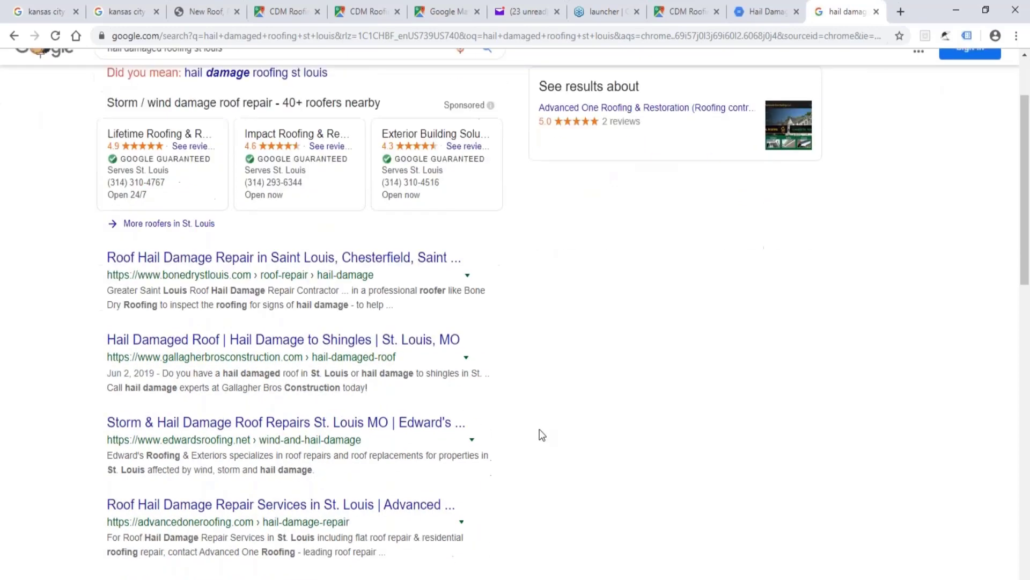
{"action": "scroll", "coordinate": [543, 424], "scroll_direction": "up", "scroll_amount": 10}
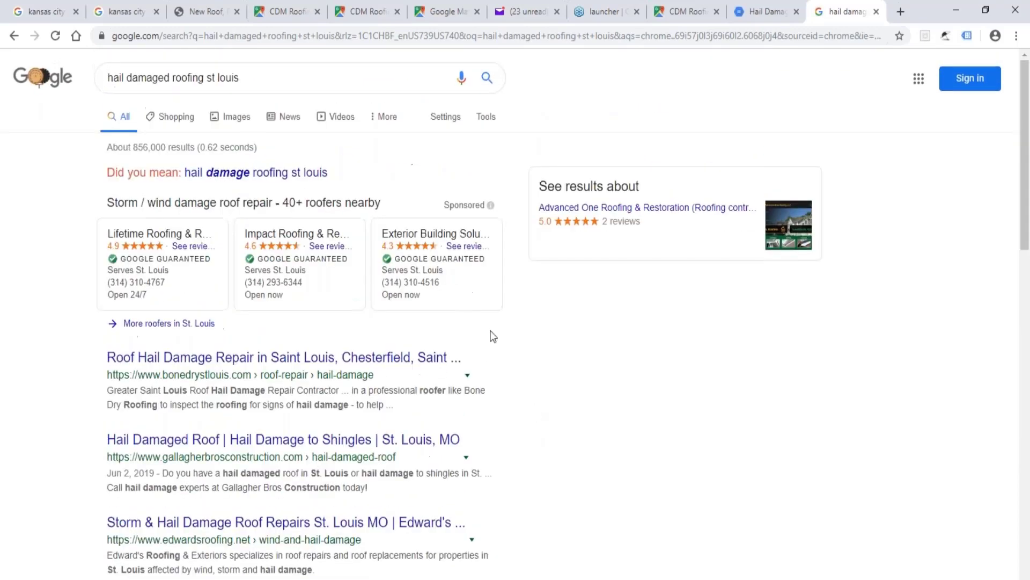
{"action": "left_click", "coordinate": [388, 119]}
{"action": "left_click", "coordinate": [400, 164]}
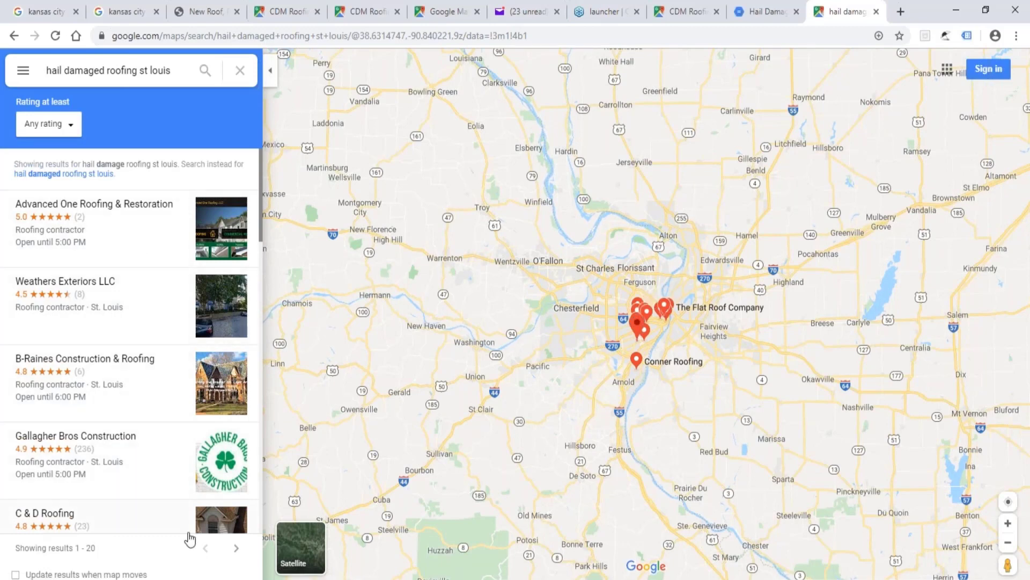
Examine the St. Louis roofing contractor listings on the first and second pages of Maps results.
{"action": "scroll", "coordinate": [157, 476], "scroll_direction": "down", "scroll_amount": 10}
{"action": "left_click", "coordinate": [236, 547]}
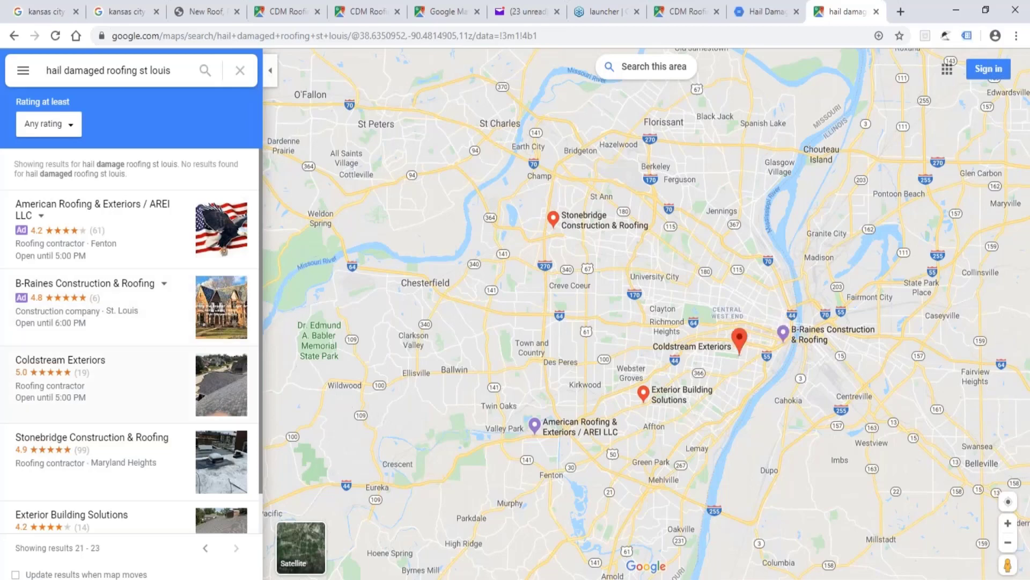
{"action": "scroll", "coordinate": [142, 440], "scroll_direction": "down", "scroll_amount": 1}
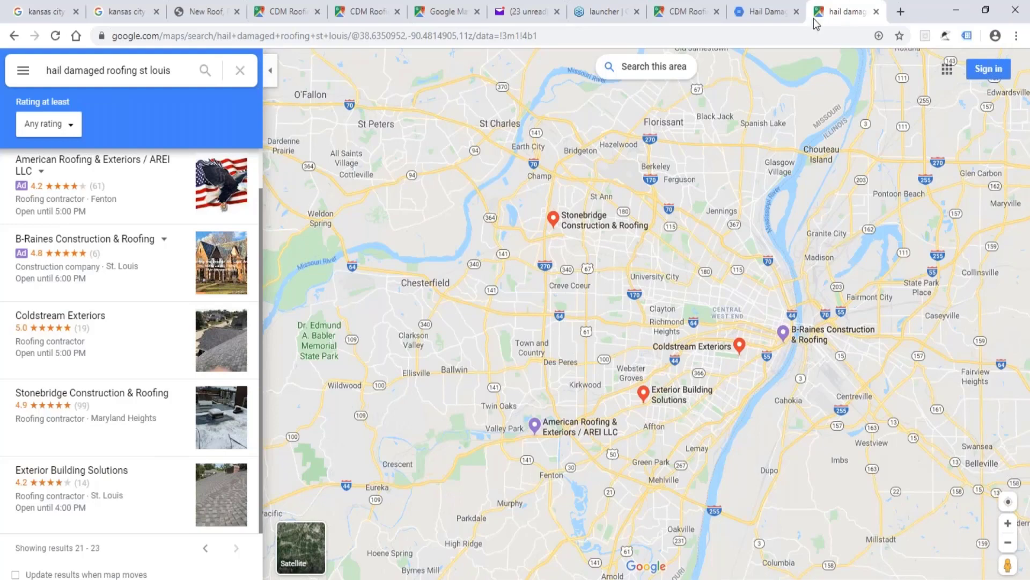
Check the Hail Damage Roofing Kansas City PDF, return to the St. Louis Maps results and review the second-page listings again.
{"action": "left_click", "coordinate": [765, 12]}
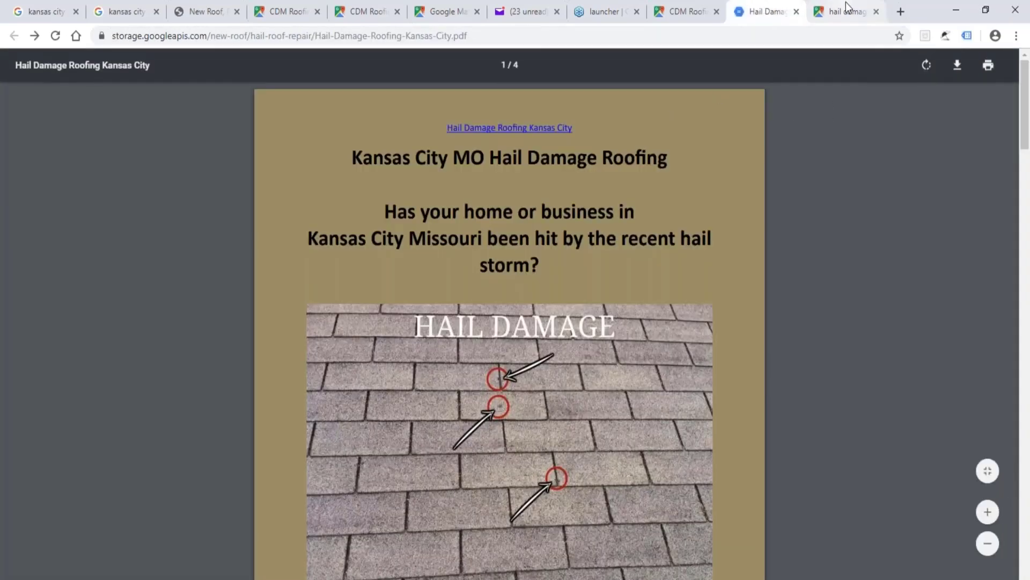
{"action": "left_click", "coordinate": [845, 9]}
{"action": "scroll", "coordinate": [515, 353], "scroll_direction": "down", "scroll_amount": 2}
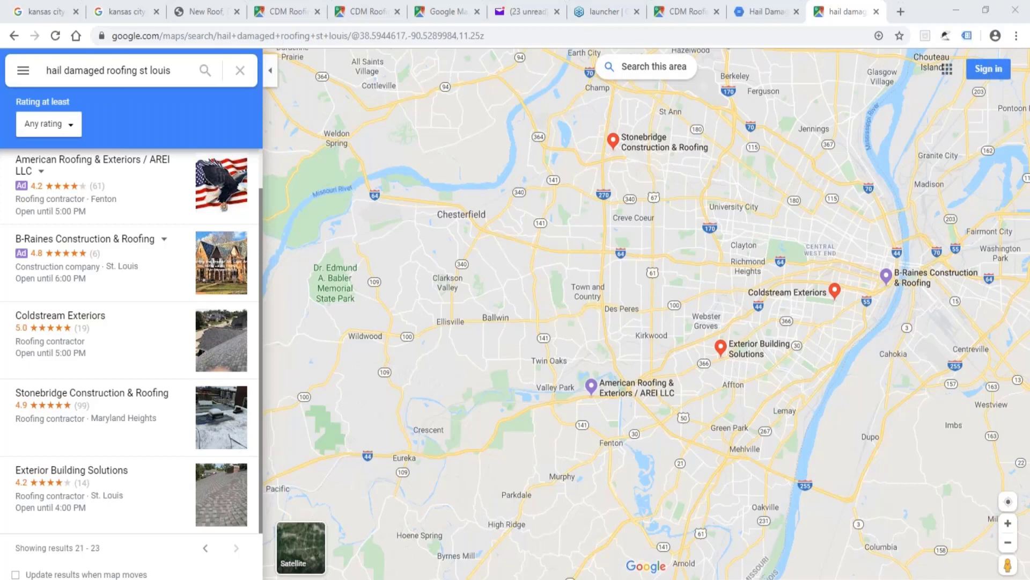
{"action": "scroll", "coordinate": [109, 269], "scroll_direction": "up", "scroll_amount": 1}
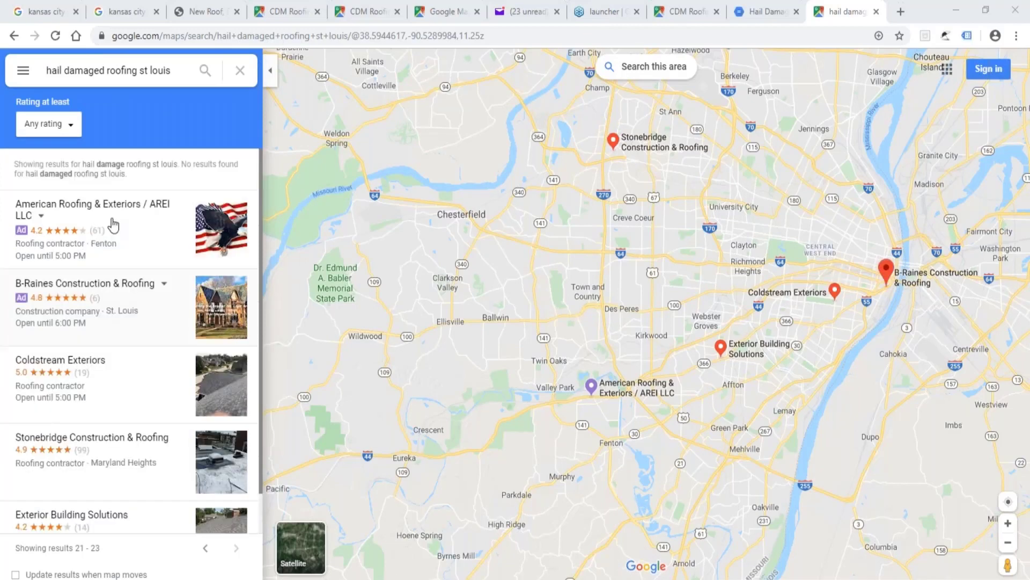
{"action": "scroll", "coordinate": [94, 263], "scroll_direction": "down", "scroll_amount": 1}
{"action": "scroll", "coordinate": [97, 269], "scroll_direction": "down", "scroll_amount": 1}
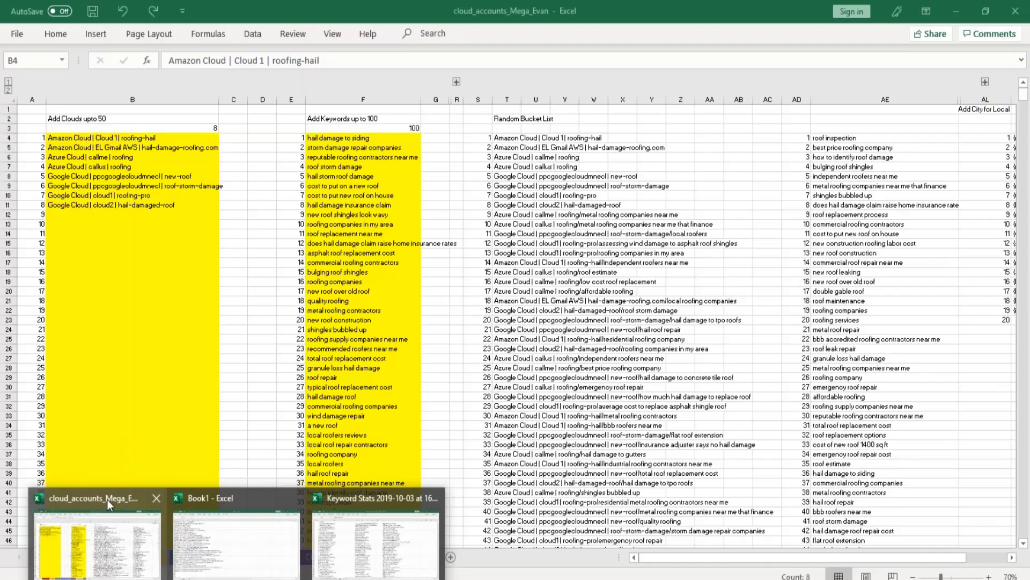
Return to the cloud_accounts_Mega_Evan workbook and highlight the keyword entries from F4 down and the cloud entries in B4:B11.
{"action": "left_click", "coordinate": [109, 505]}
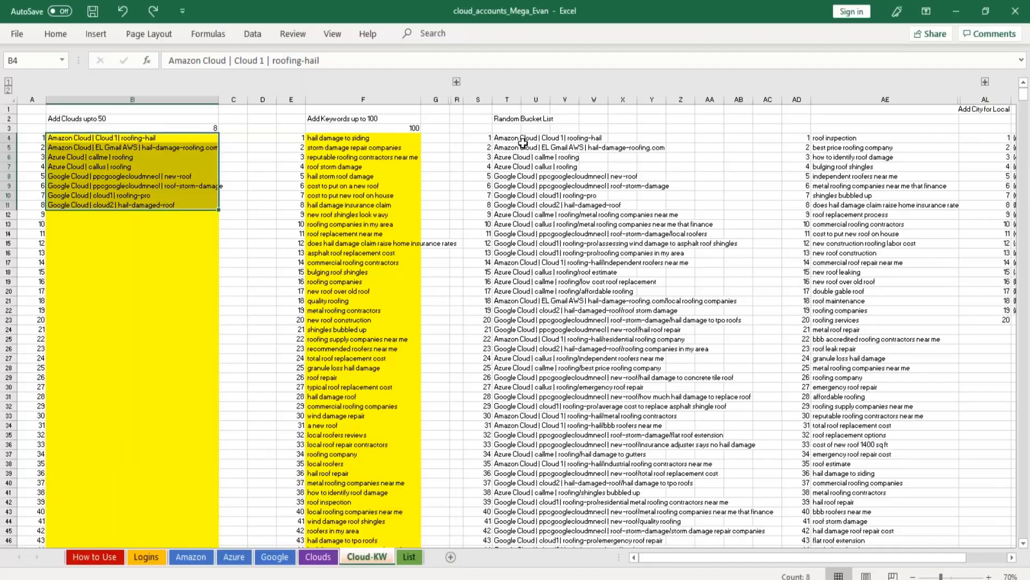
{"action": "left_click_drag", "start_coordinate": [325, 138], "coordinate": [352, 475]}
{"action": "left_click_drag", "start_coordinate": [137, 140], "coordinate": [136, 202]}
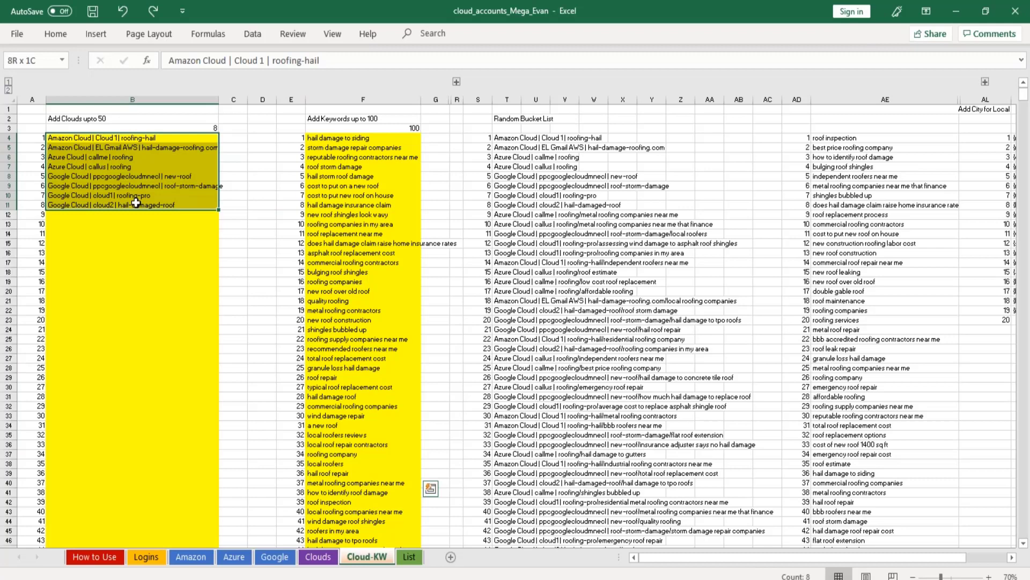
Recommit the hail-damage-roofing.com bucket entry in B5 to reshuffle the random lists, and highlight the keywords in F4:F35.
{"action": "left_click", "coordinate": [137, 140]}
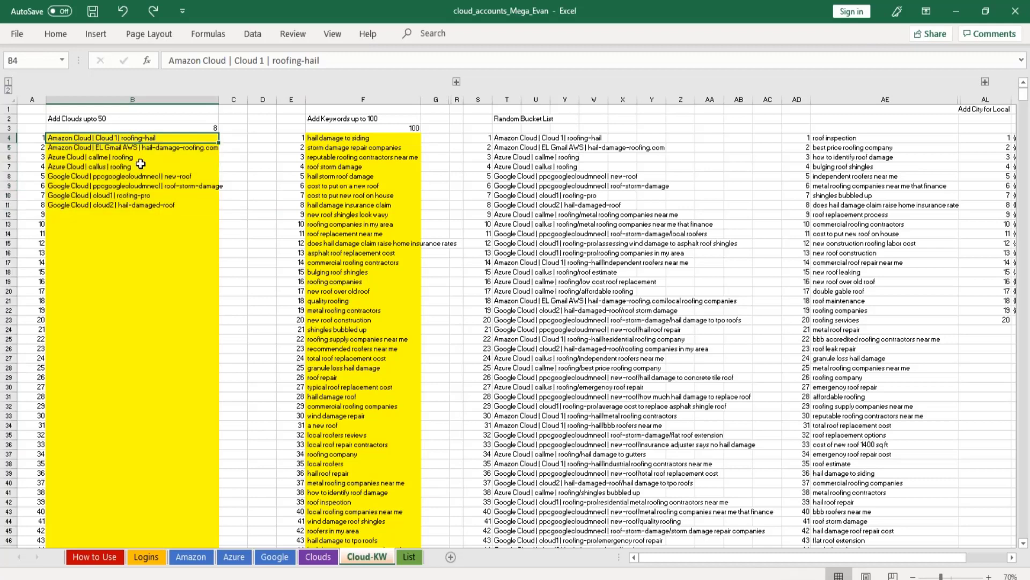
{"action": "left_click", "coordinate": [150, 148]}
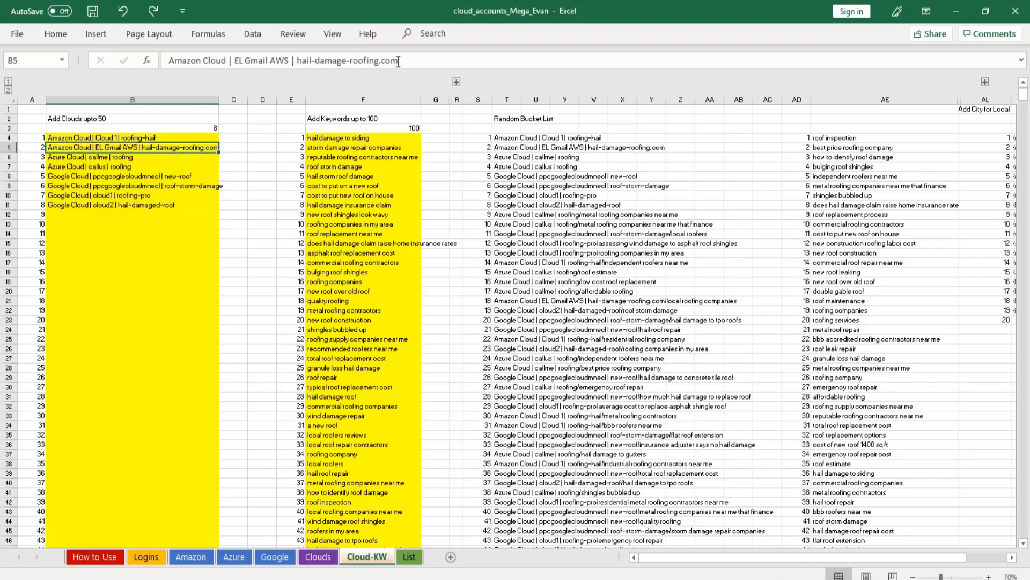
{"action": "left_click", "coordinate": [381, 60]}
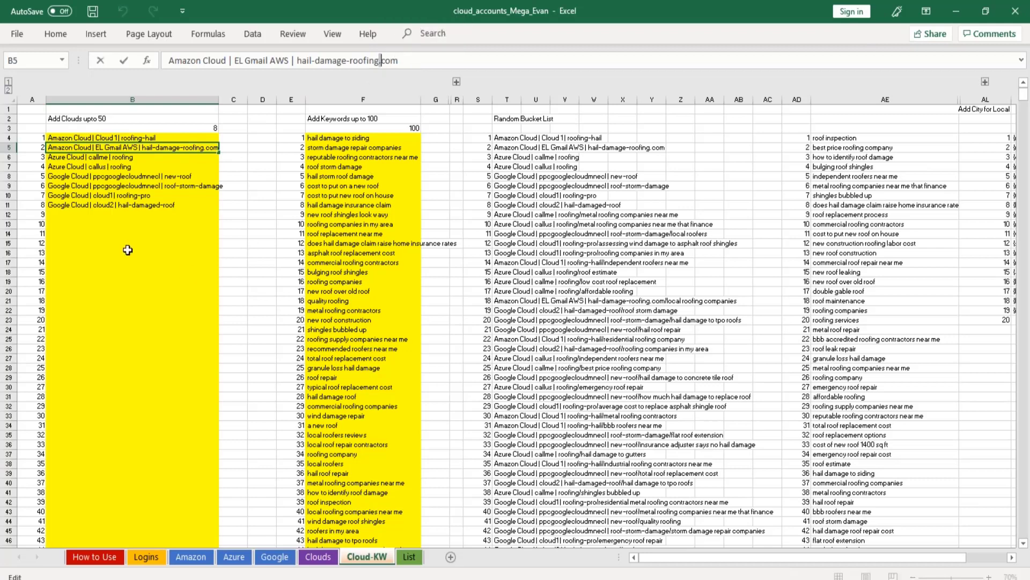
{"action": "left_click", "coordinate": [141, 159]}
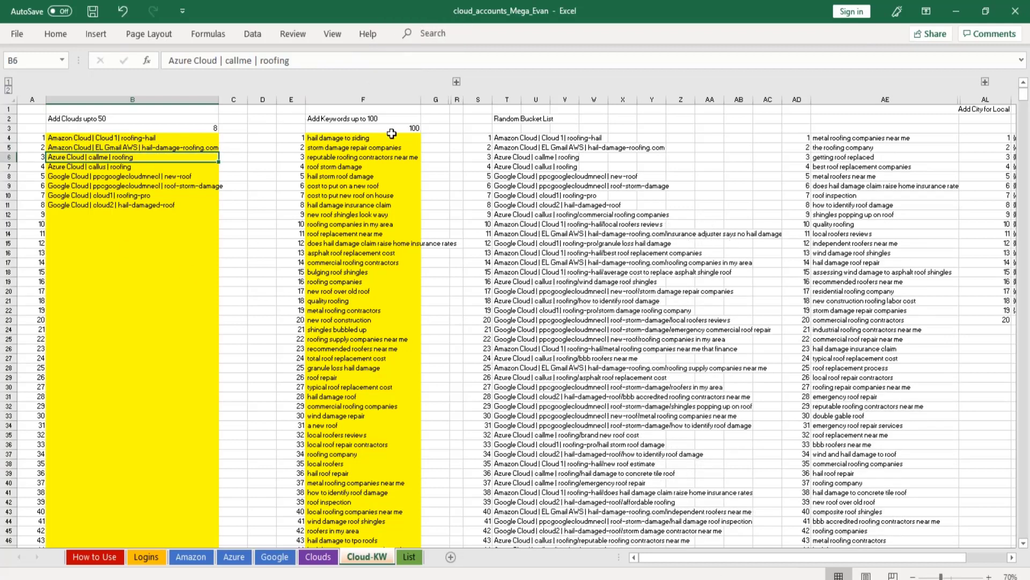
{"action": "left_click_drag", "start_coordinate": [374, 140], "coordinate": [380, 366]}
{"action": "scroll", "coordinate": [380, 366], "scroll_direction": "up", "scroll_amount": 2}
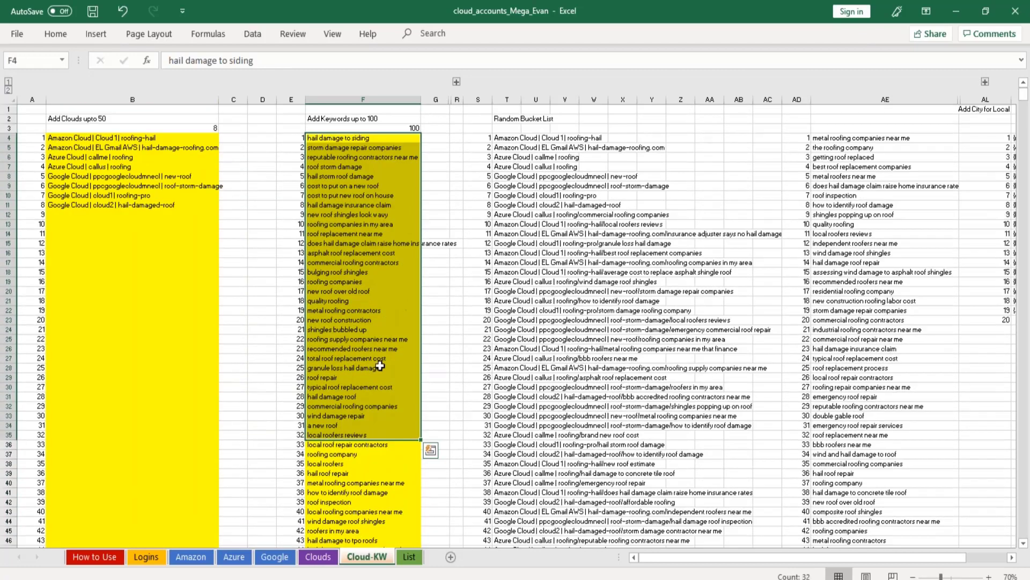
Recalculate the Cloud-KW sheet twice to reshuffle the random bucket list and the random keyword list.
{"action": "left_click", "coordinate": [623, 120]}
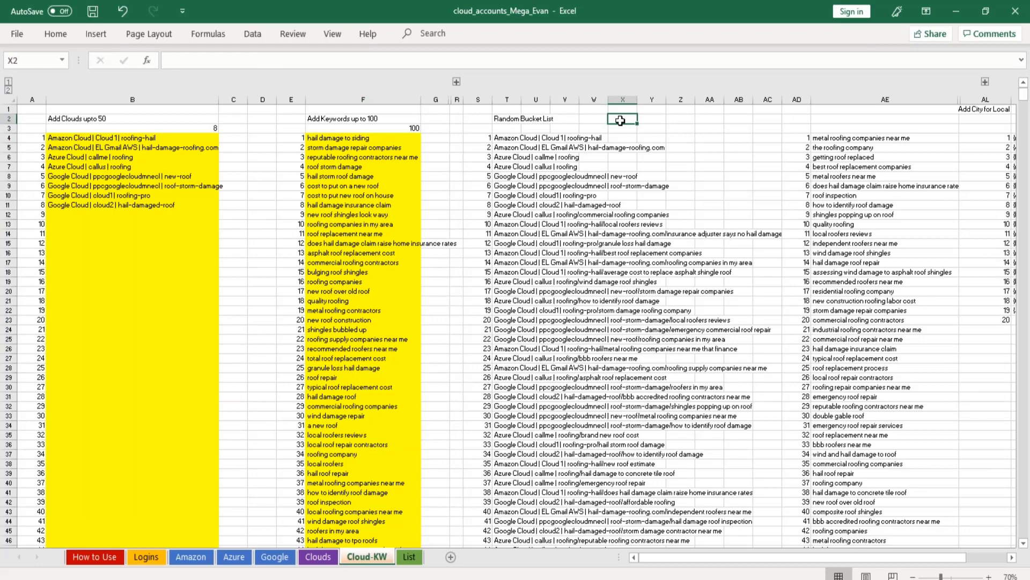
{"action": "key", "text": "F9"}
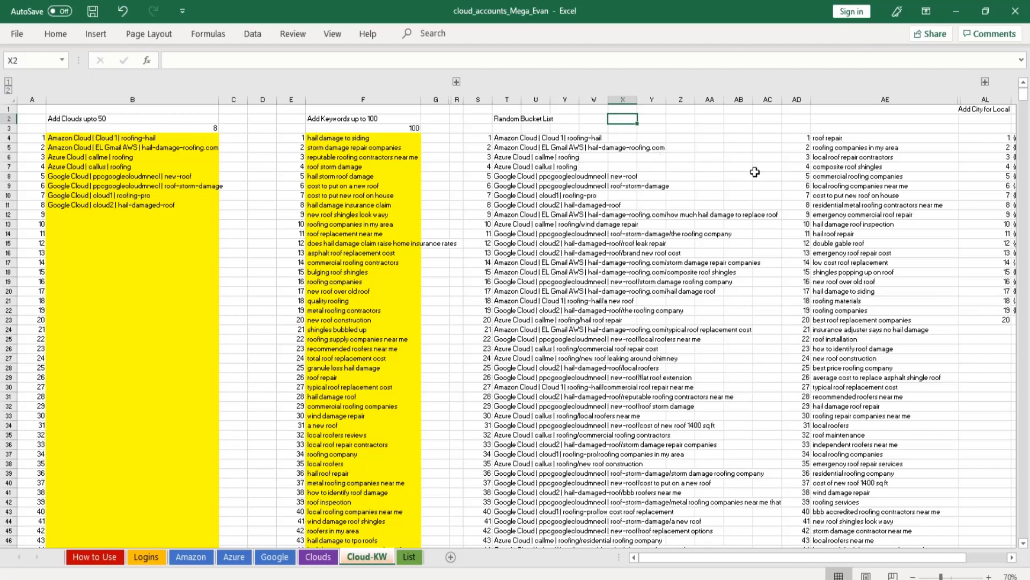
{"action": "scroll", "coordinate": [725, 174], "scroll_direction": "down", "scroll_amount": 1}
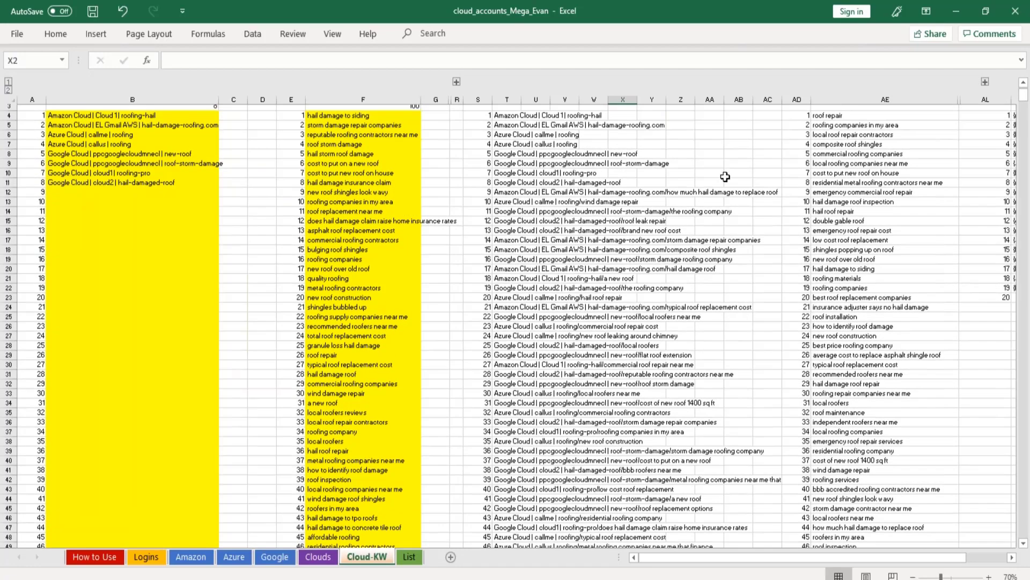
{"action": "scroll", "coordinate": [523, 167], "scroll_direction": "up", "scroll_amount": 1}
{"action": "key", "text": "F9"}
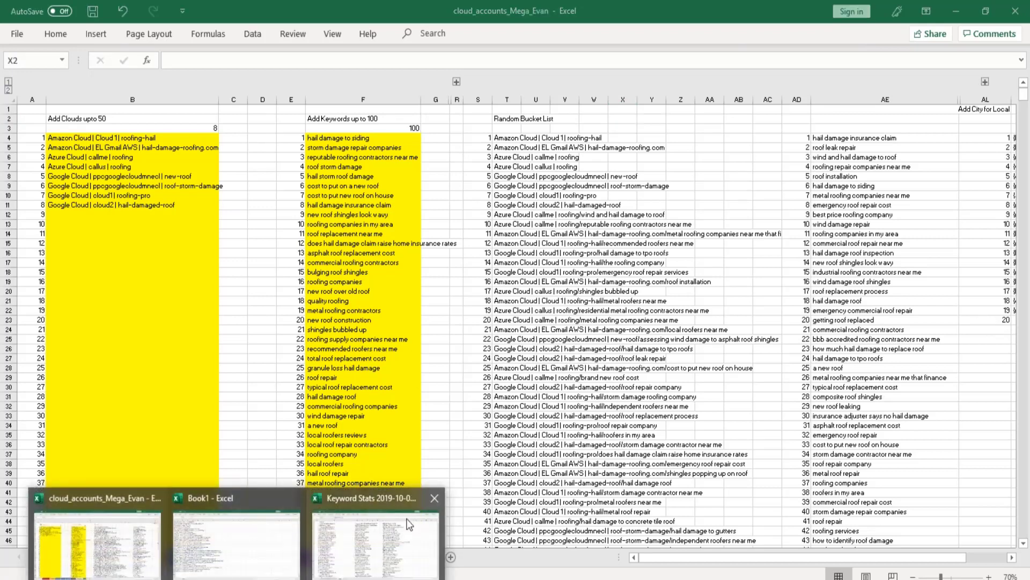
Switch to the Keyword Stats workbook and examine the keyword list in column B from B2 down.
{"action": "left_click", "coordinate": [376, 515]}
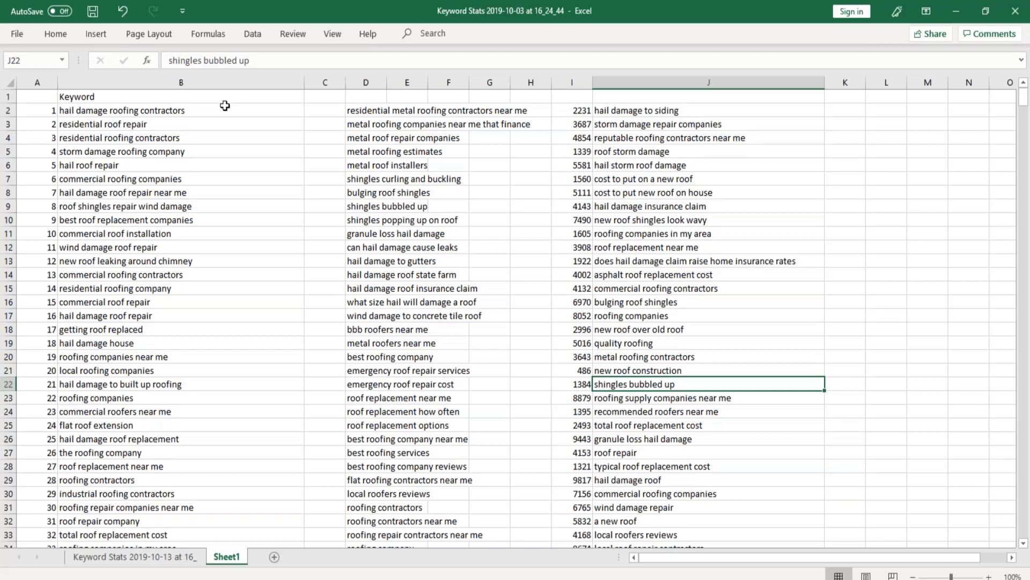
{"action": "mouse_move", "coordinate": [224, 109]}
{"action": "left_mouse_down"}
{"action": "mouse_move", "coordinate": [225, 218]}
{"action": "mouse_move", "coordinate": [239, 115]}
{"action": "left_mouse_up"}
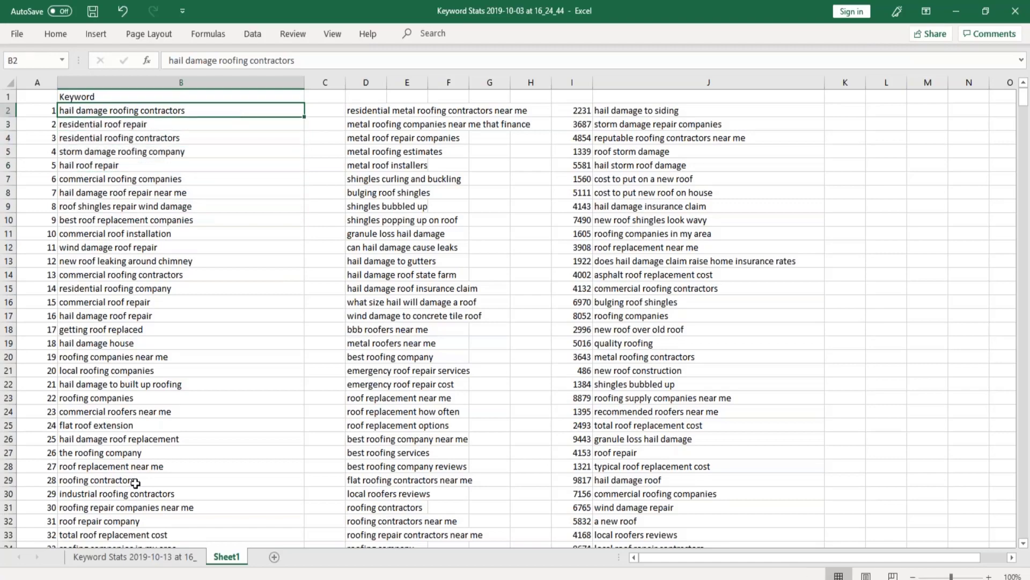
{"action": "scroll", "coordinate": [190, 306], "scroll_direction": "down", "scroll_amount": 20}
{"action": "scroll", "coordinate": [191, 308], "scroll_direction": "down", "scroll_amount": 20}
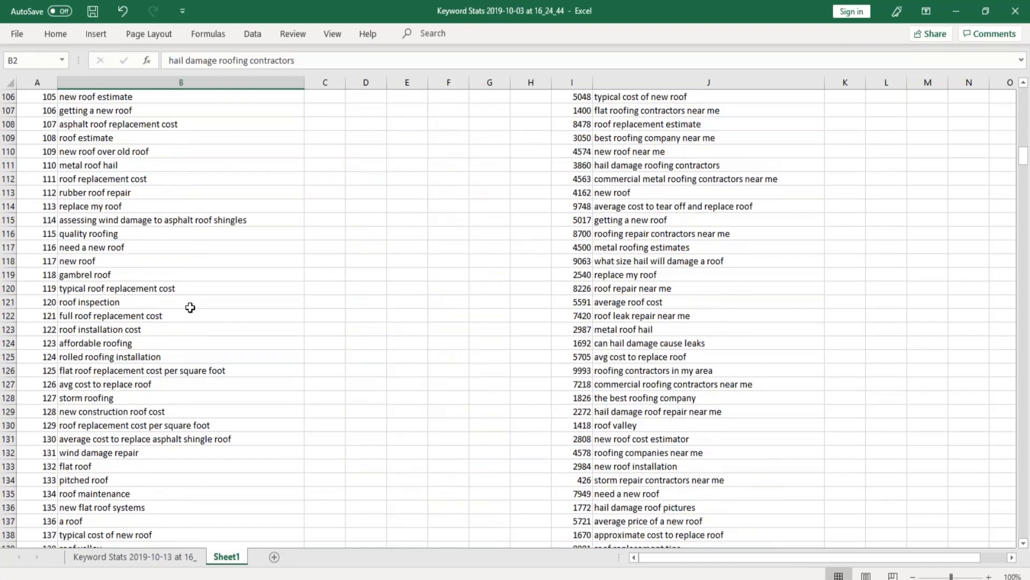
{"action": "scroll", "coordinate": [192, 305], "scroll_direction": "up", "scroll_amount": 3}
{"action": "scroll", "coordinate": [192, 306], "scroll_direction": "up", "scroll_amount": 20}
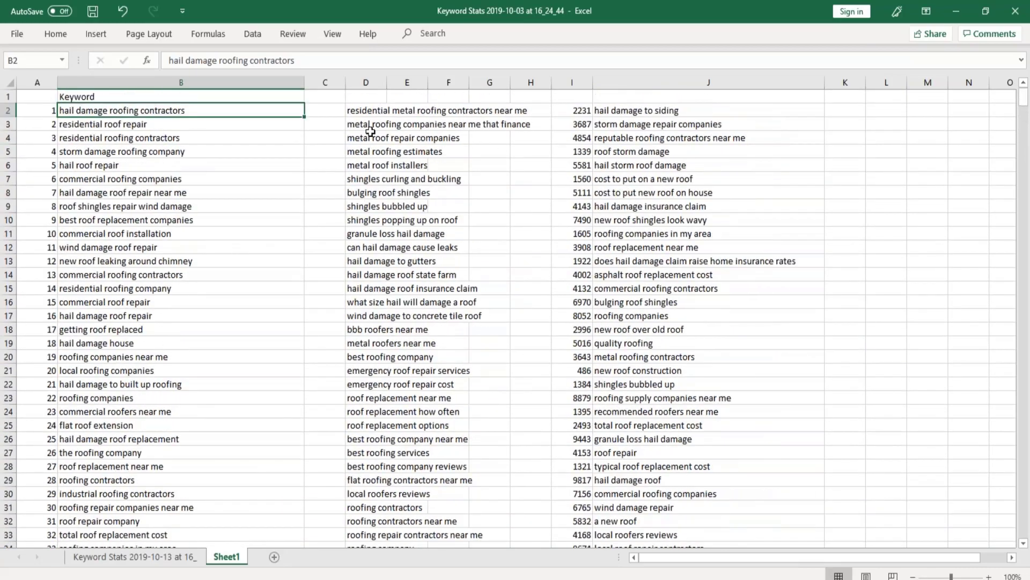
Highlight the column D keywords from D2 down, and recalculate the random numbers beside the column J keywords.
{"action": "left_click_drag", "start_coordinate": [370, 111], "coordinate": [458, 509]}
{"action": "scroll", "coordinate": [467, 500], "scroll_direction": "up", "scroll_amount": 7}
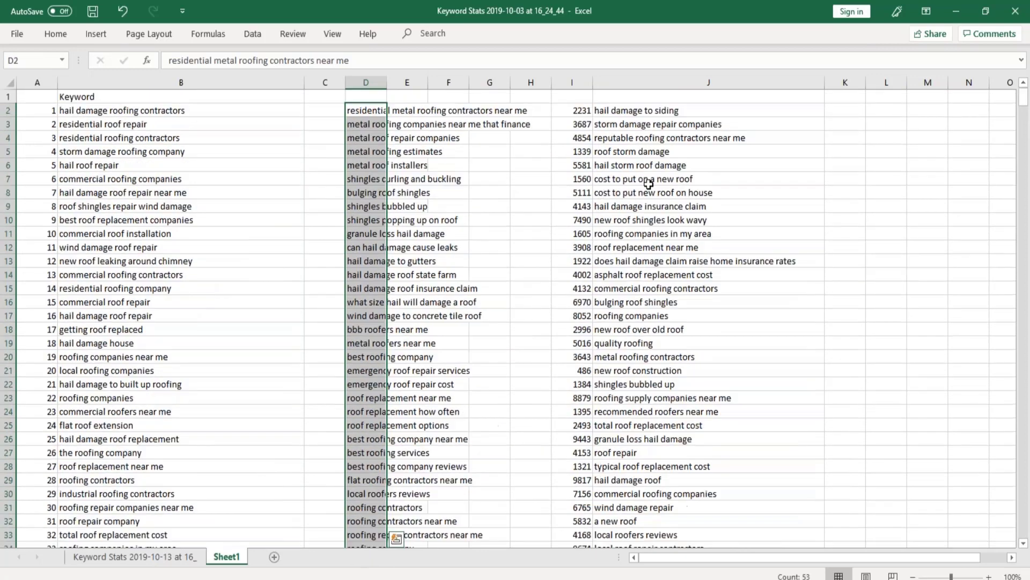
{"action": "left_click", "coordinate": [641, 120]}
{"action": "left_click", "coordinate": [651, 110]}
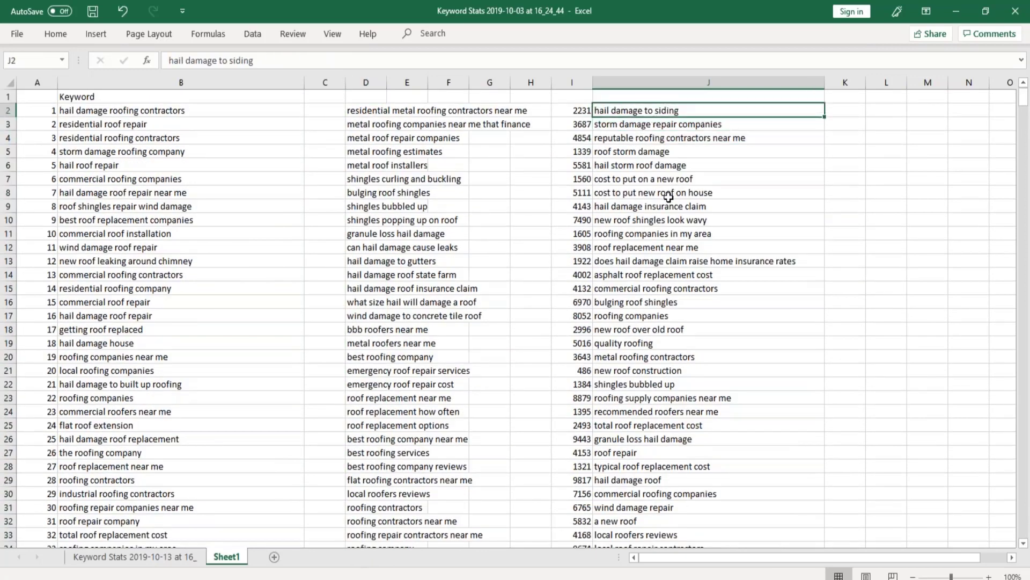
{"action": "key", "text": "F9"}
{"action": "key", "text": "F9"}
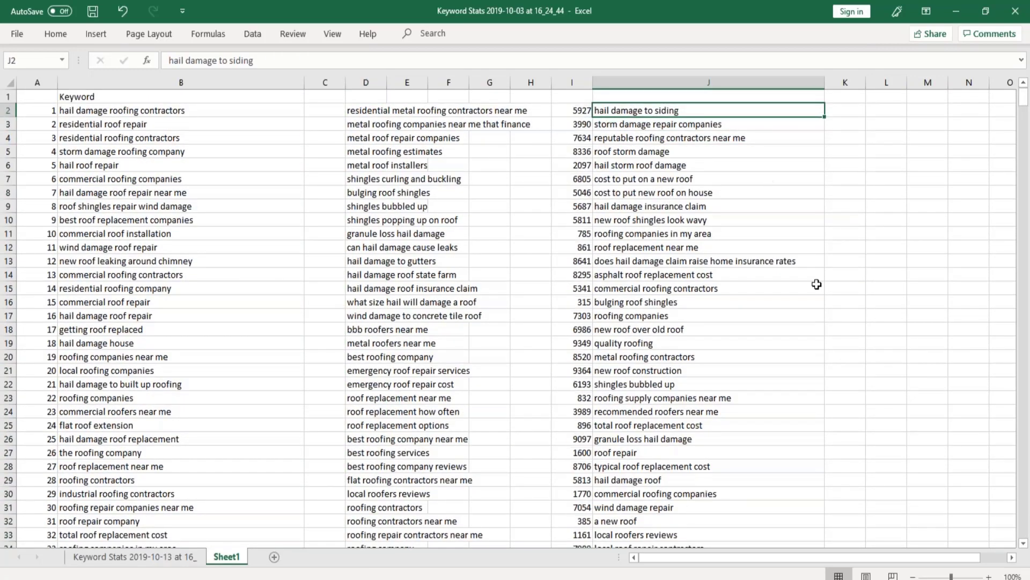
{"action": "key", "text": "Right"}
{"action": "key", "text": "Right"}
{"action": "key", "text": "Right"}
{"action": "key", "text": "Right"}
{"action": "key", "text": "Right"}
{"action": "key", "text": "Right"}
{"action": "key", "text": "Right"}
{"action": "key", "text": "Right"}
{"action": "key", "text": "Right"}
{"action": "key", "text": "Right"}
{"action": "key", "text": "Right"}
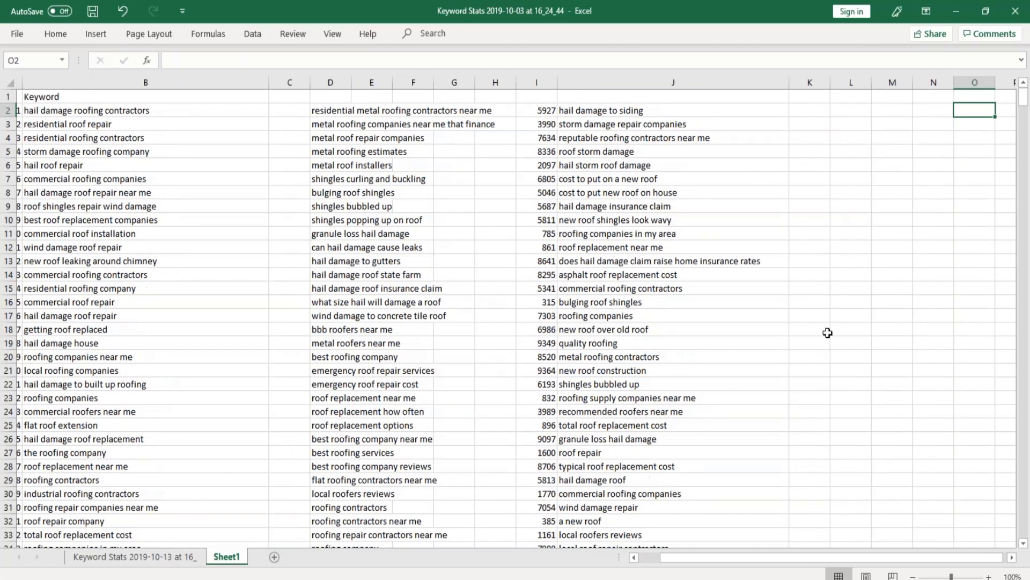
{"action": "key", "text": "Left"}
{"action": "key", "text": "Left"}
{"action": "key", "text": "Left"}
{"action": "key", "text": "Left"}
{"action": "key", "text": "Left"}
{"action": "key", "text": "Left"}
{"action": "key", "text": "Left"}
{"action": "key", "text": "Left"}
{"action": "key", "text": "Left"}
{"action": "key", "text": "Left"}
{"action": "key", "text": "Left"}
{"action": "key", "text": "Left"}
{"action": "key", "text": "Left"}
{"action": "key", "text": "Left"}
{"action": "key", "text": "Left"}
{"action": "key", "text": "Left"}
{"action": "key", "text": "Left"}
{"action": "key", "text": "Left"}
{"action": "key", "text": "Left"}
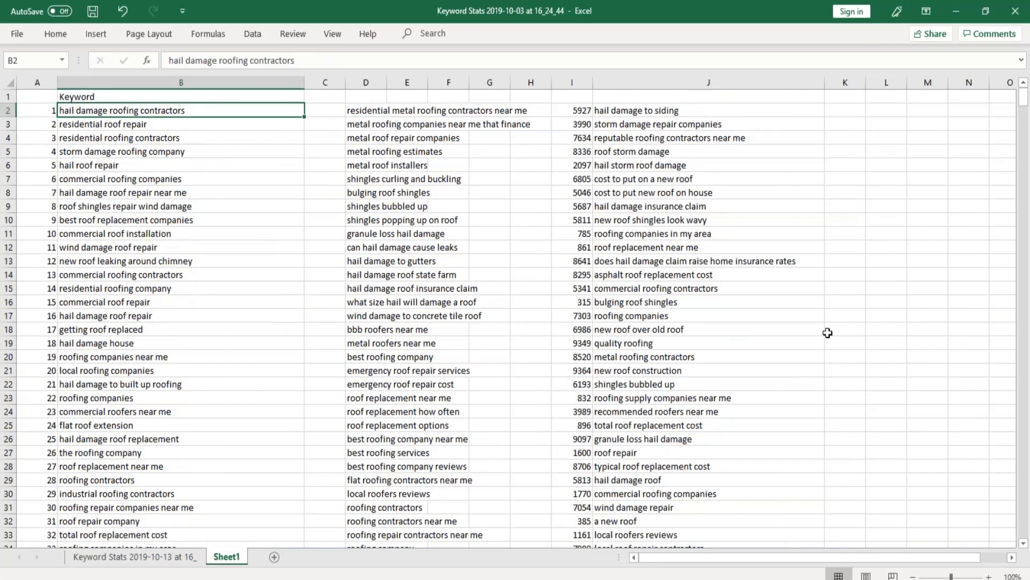
{"action": "key", "text": "Right"}
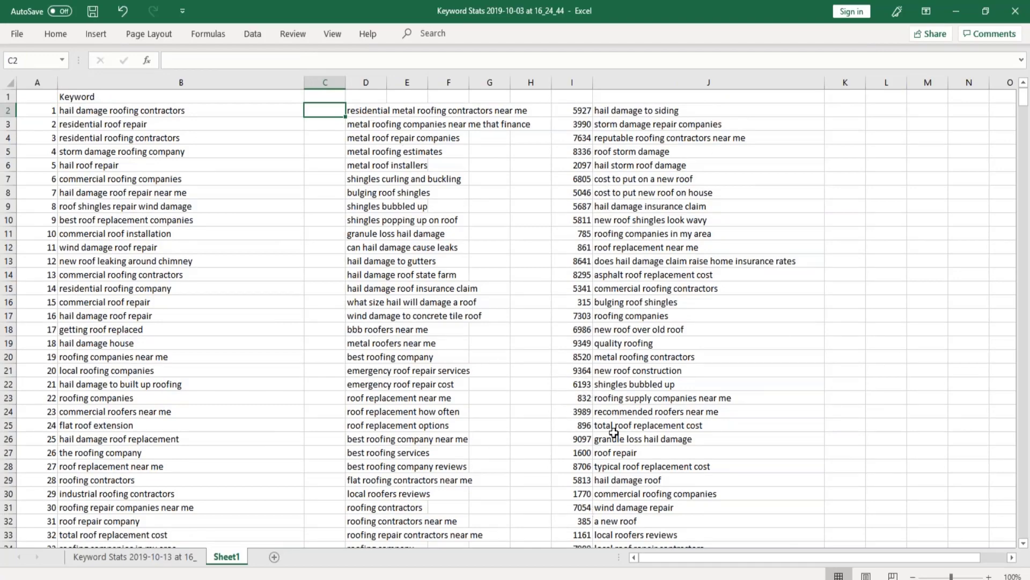
Examine the shuffled keyword list in column J together with its random numbers in column I.
{"action": "scroll", "coordinate": [618, 346], "scroll_direction": "down", "scroll_amount": 12}
{"action": "scroll", "coordinate": [613, 353], "scroll_direction": "down", "scroll_amount": 13}
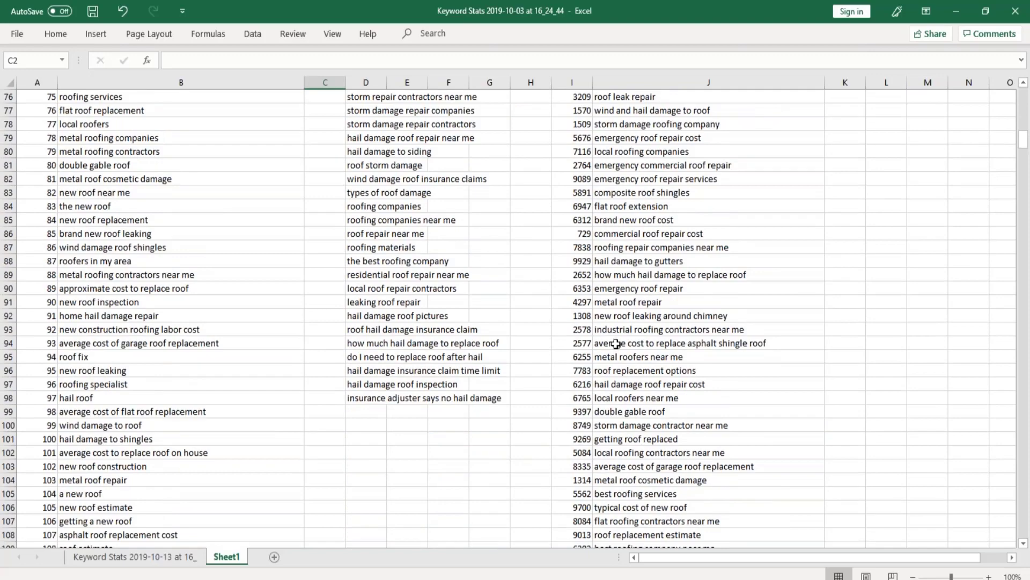
{"action": "scroll", "coordinate": [609, 354], "scroll_direction": "up", "scroll_amount": 8}
{"action": "scroll", "coordinate": [609, 355], "scroll_direction": "up", "scroll_amount": 5}
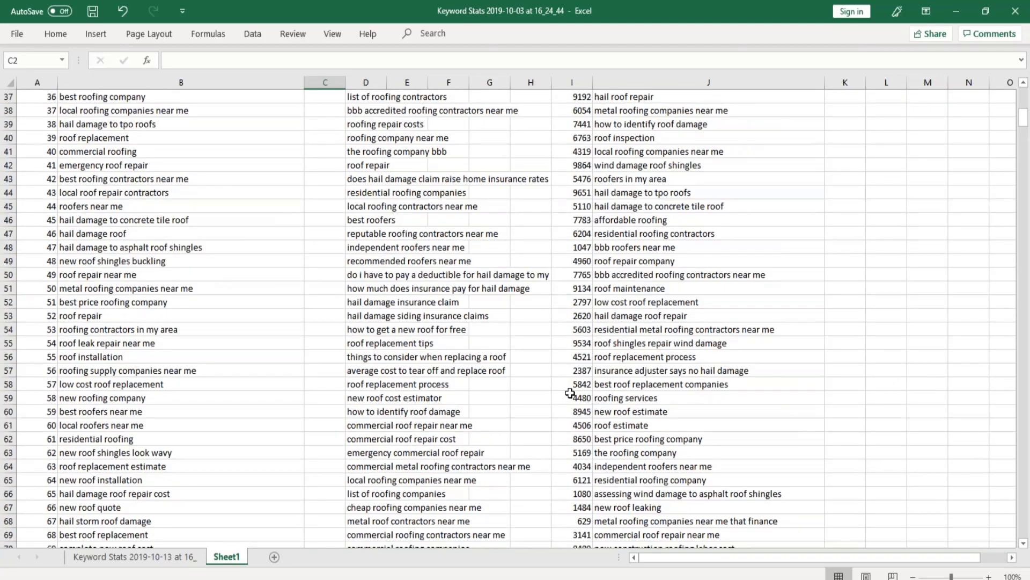
{"action": "scroll", "coordinate": [626, 370], "scroll_direction": "up", "scroll_amount": 12}
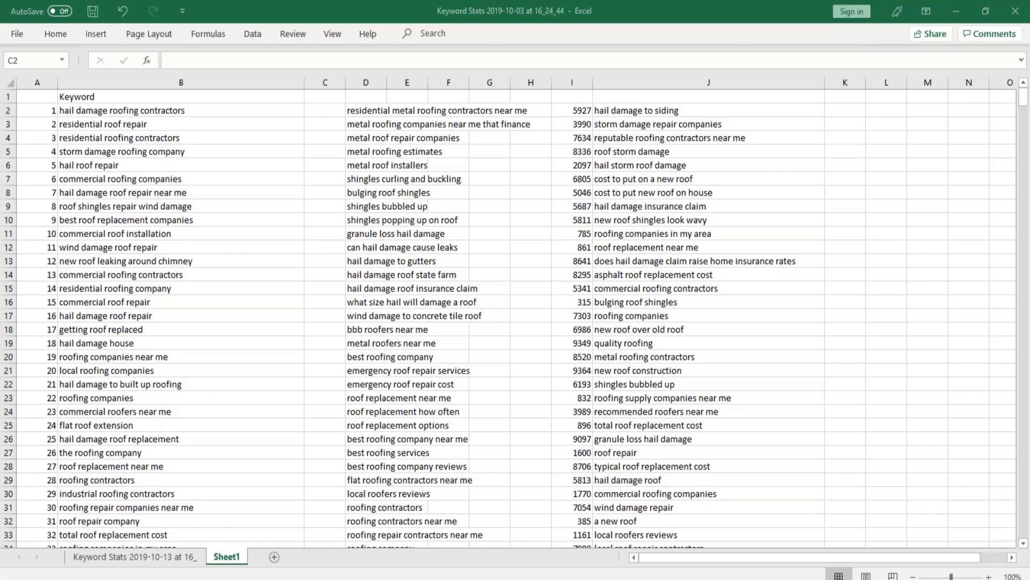
Switch to the browser, search Google for "hail damage roofing wisconsin" and look through the results page.
{"action": "key", "text": "alt+Tab"}
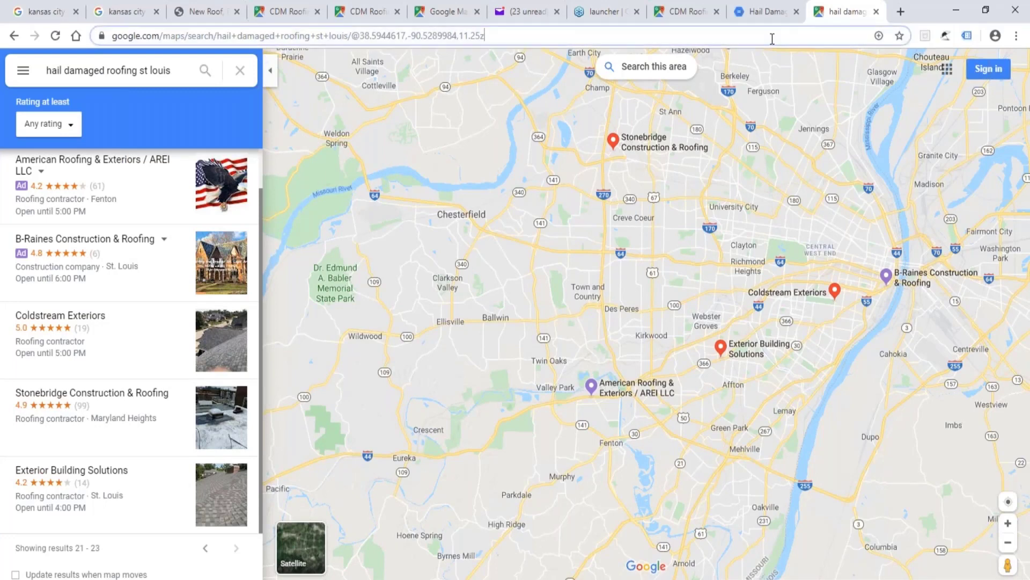
{"action": "left_click_drag", "start_coordinate": [486, 35], "coordinate": [111, 35]}
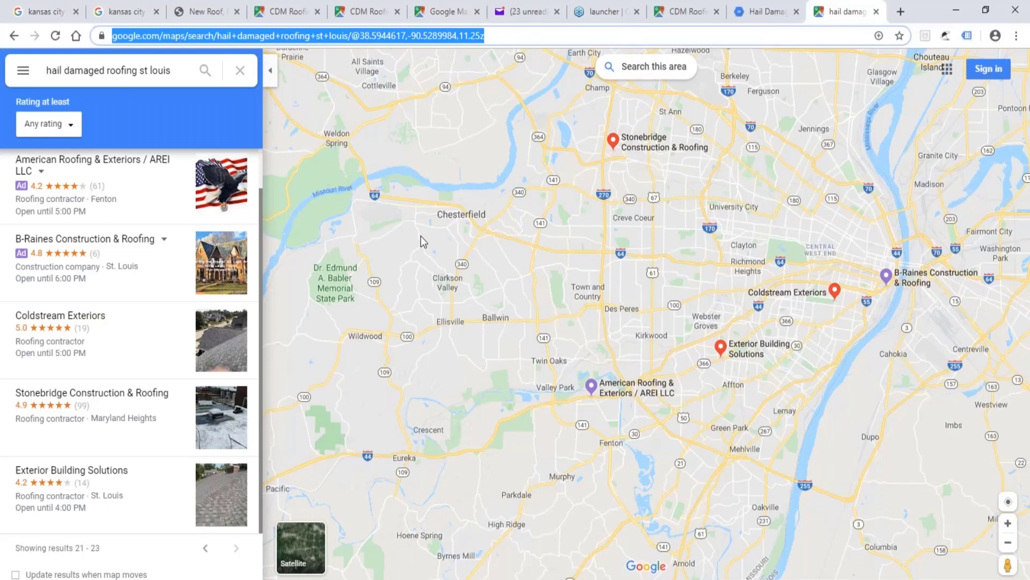
{"action": "type", "text": "hai"}
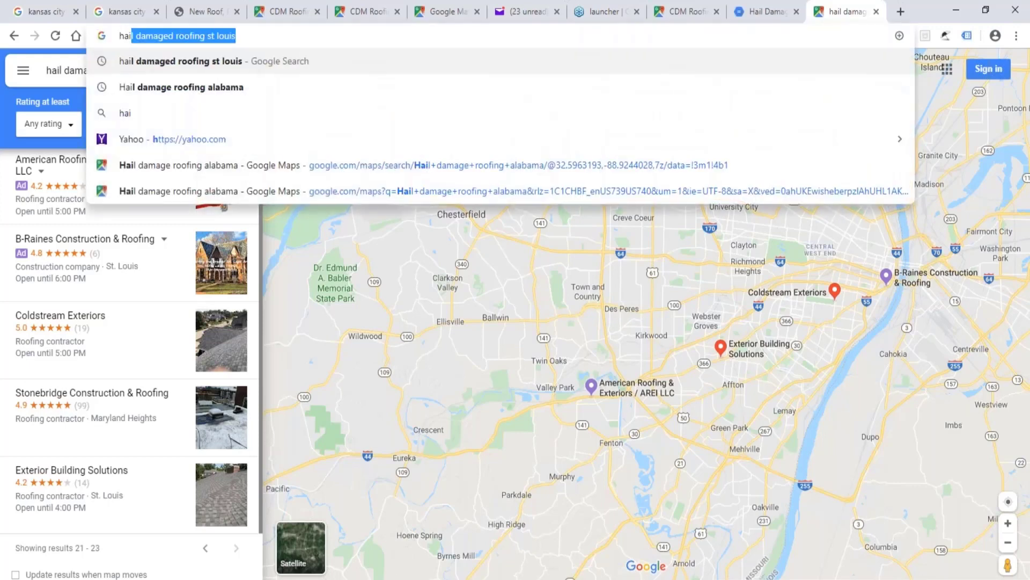
{"action": "type", "text": "l damage roofing "}
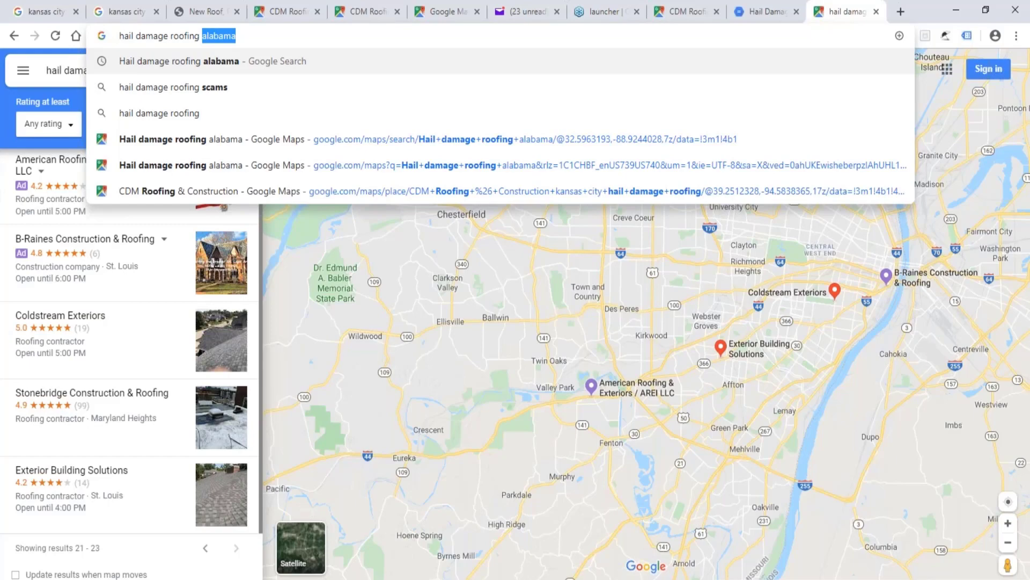
{"action": "type", "text": "wisconsin"}
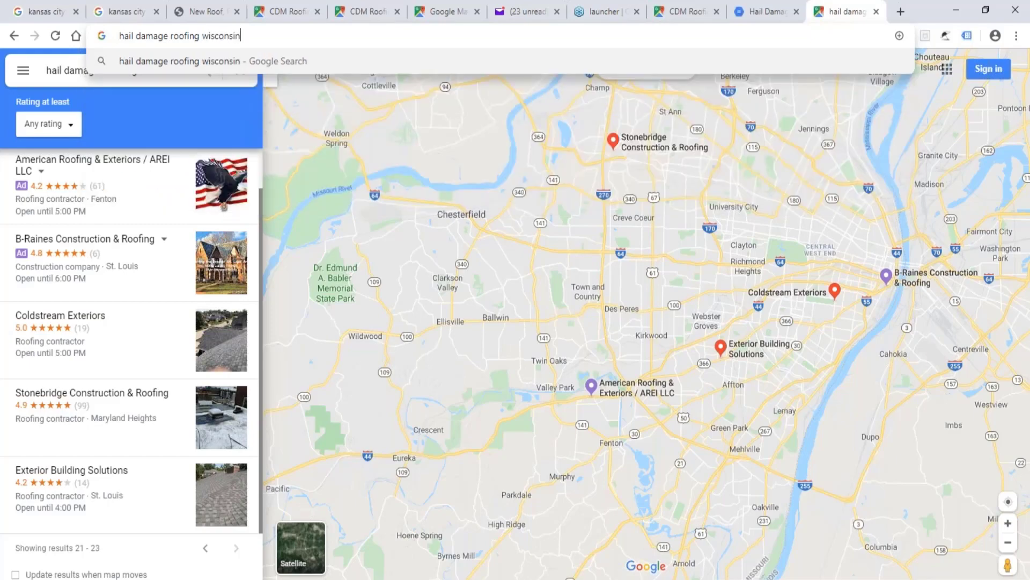
{"action": "key", "text": "Return"}
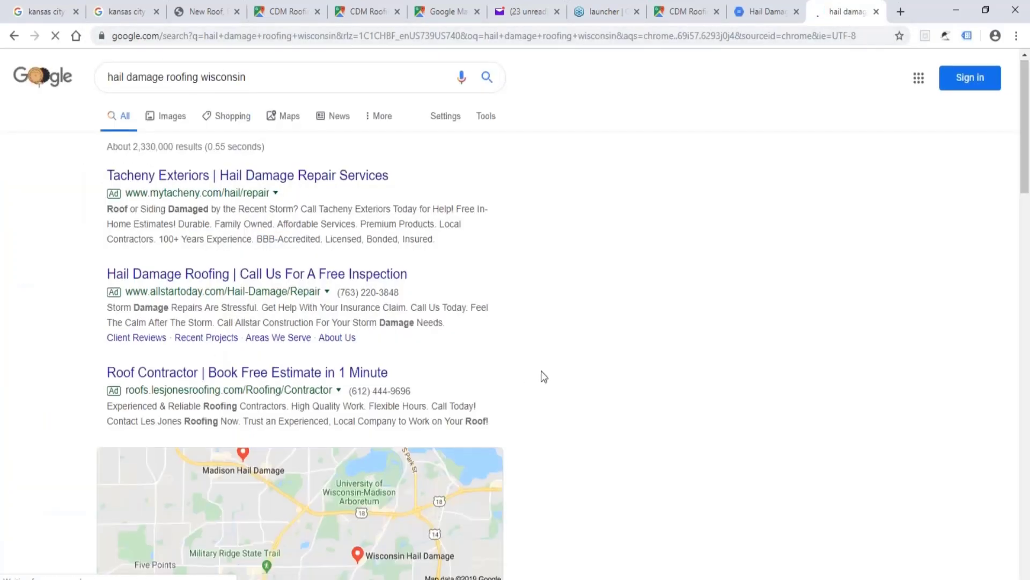
{"action": "scroll", "coordinate": [553, 372], "scroll_direction": "down", "scroll_amount": 20}
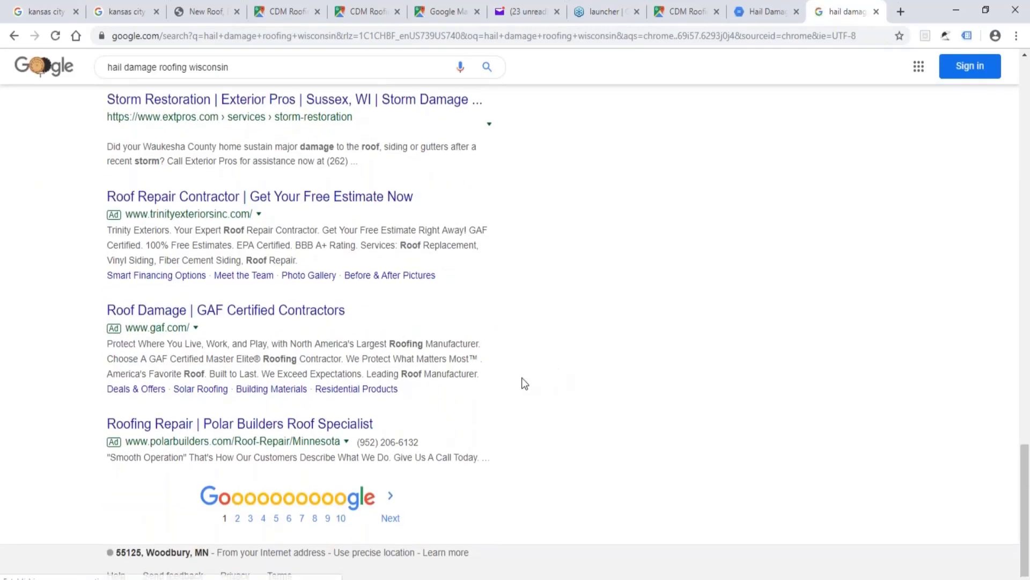
{"action": "scroll", "coordinate": [319, 291], "scroll_direction": "up", "scroll_amount": 20}
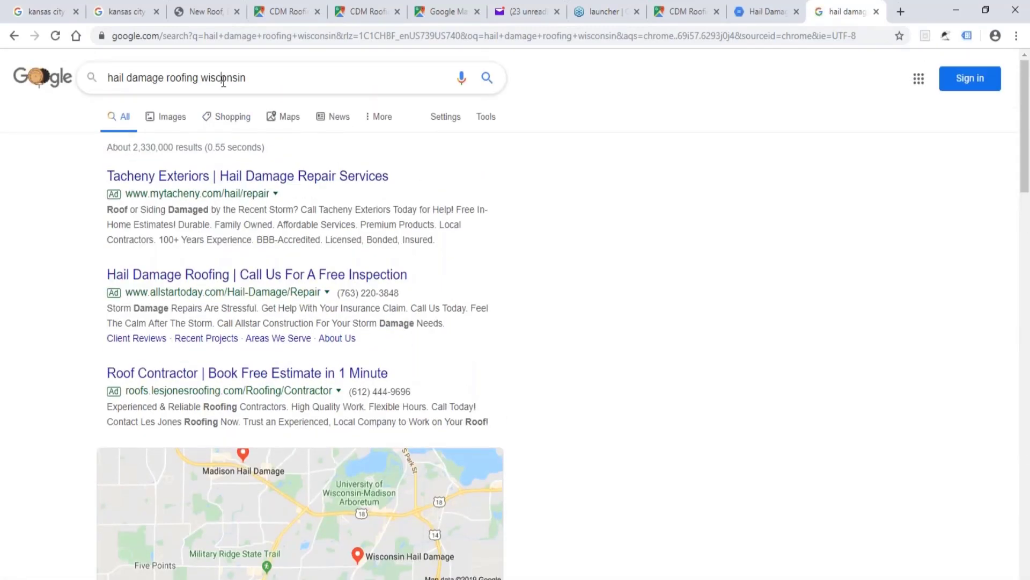
Shorten the Google search to "hail damage roofing" and highlight the related searches at the end of the results.
{"action": "double_click", "coordinate": [223, 80]}
{"action": "key", "text": "BackSpace"}
{"action": "key", "text": "BackSpace"}
{"action": "key", "text": "Return"}
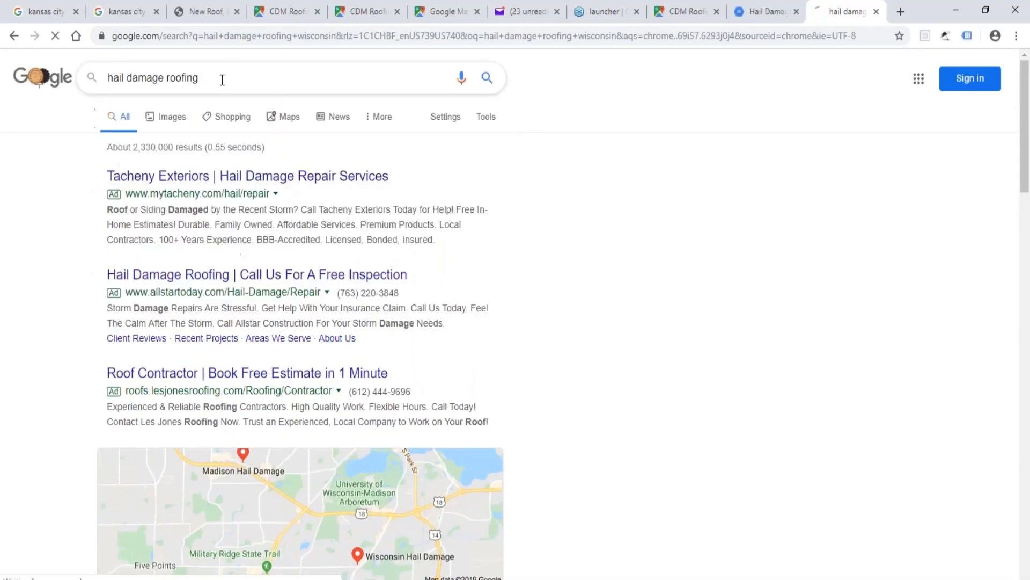
{"action": "scroll", "coordinate": [521, 339], "scroll_direction": "down", "scroll_amount": 20}
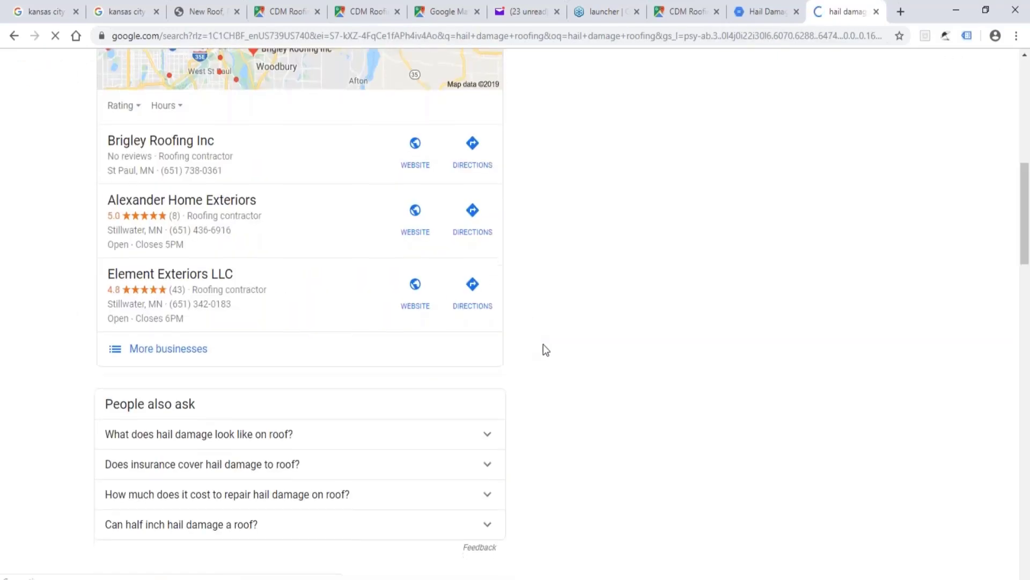
{"action": "scroll", "coordinate": [546, 350], "scroll_direction": "down", "scroll_amount": 10}
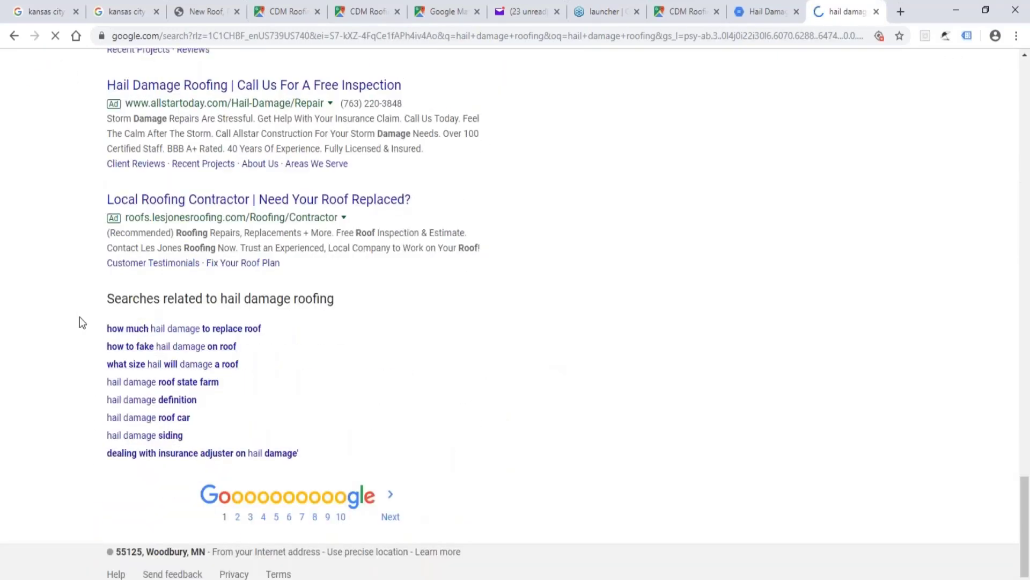
{"action": "left_click_drag", "start_coordinate": [86, 296], "coordinate": [558, 553]}
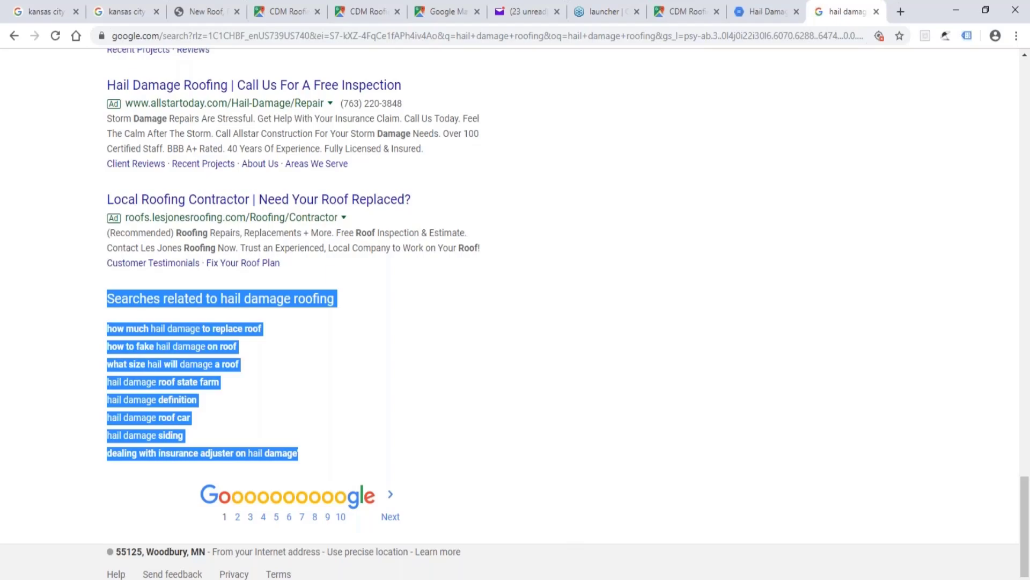
Switch to Mega Cloud Stacker Factory Pro, check the PDF article, and open the cloud stack design for HTML stacking.
{"action": "key", "text": "alt+Tab"}
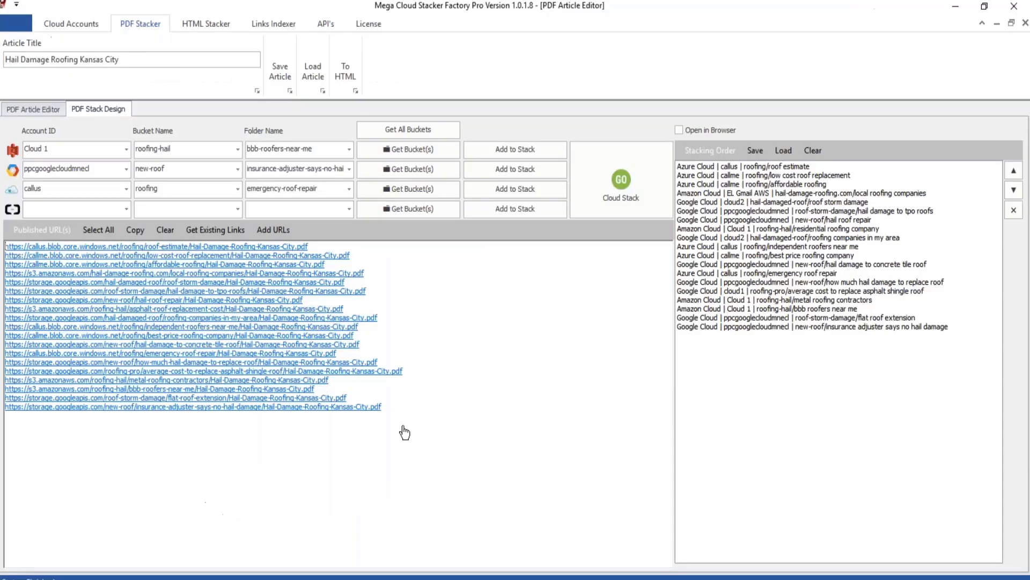
{"action": "left_click", "coordinate": [46, 111]}
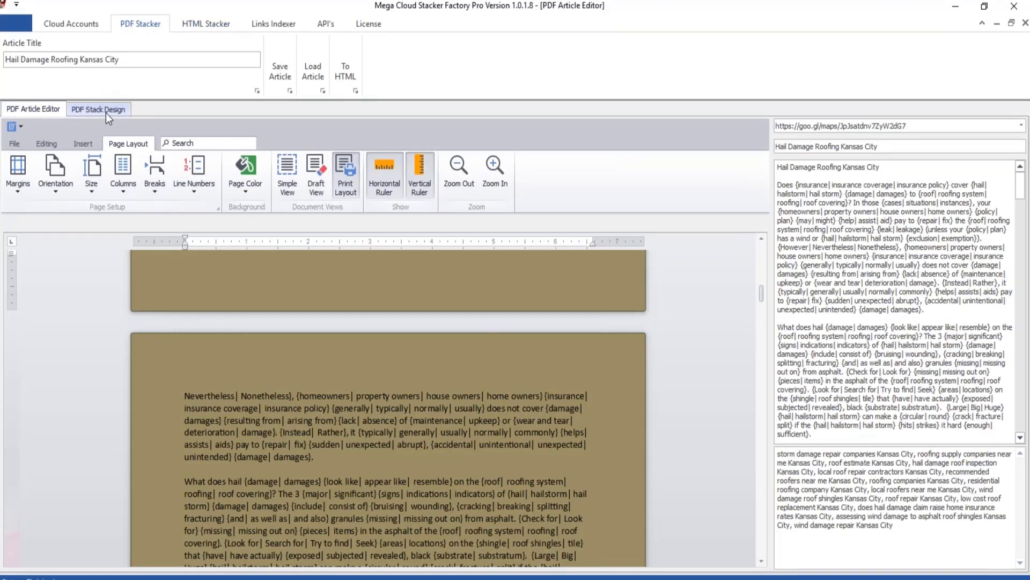
{"action": "left_click", "coordinate": [206, 22]}
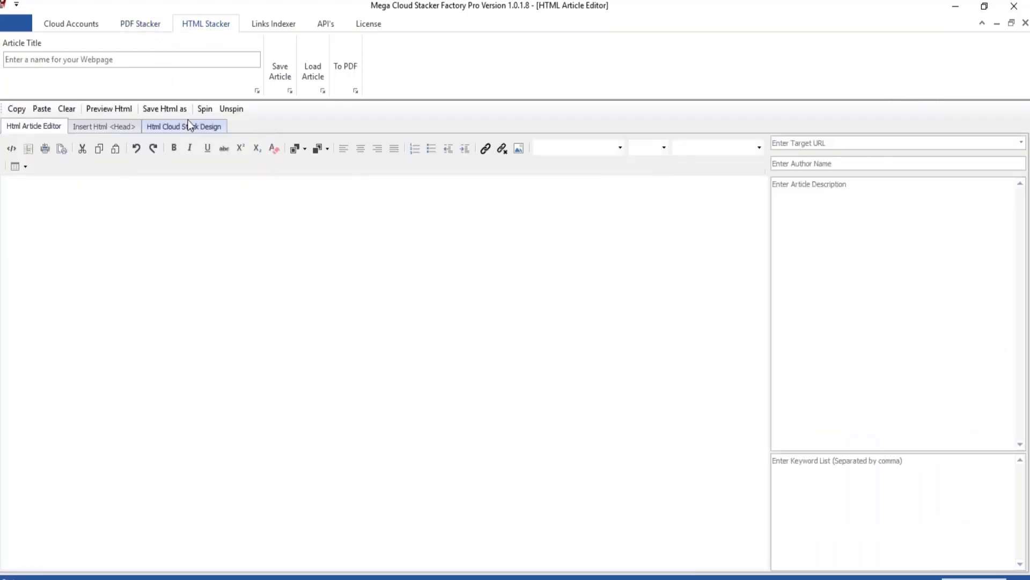
{"action": "left_click", "coordinate": [186, 127]}
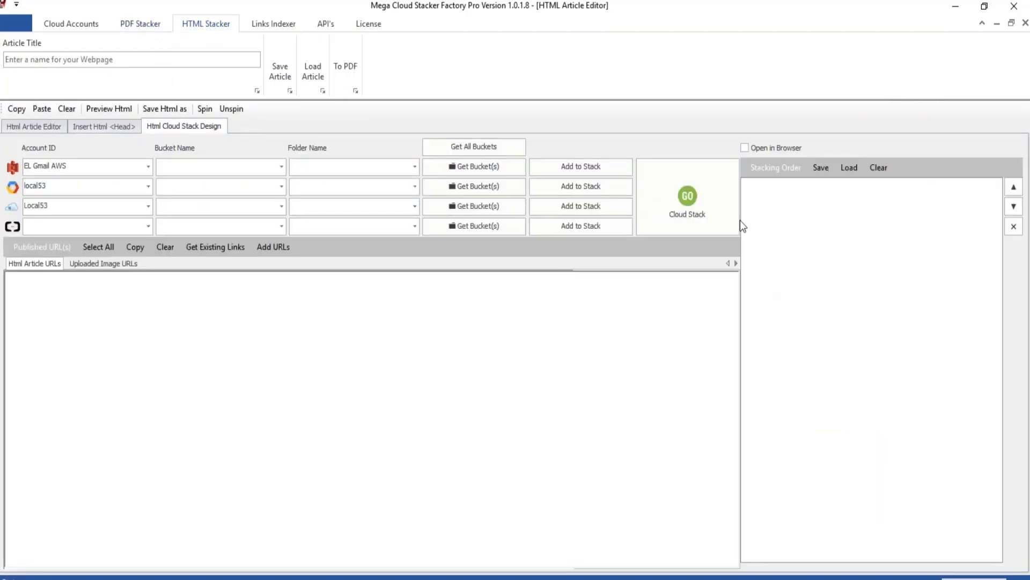
Shrink the stacker window and load the 500AlaRoof text file as the HTML stacking order.
{"action": "double_click", "coordinate": [670, 12]}
{"action": "left_click", "coordinate": [689, 201]}
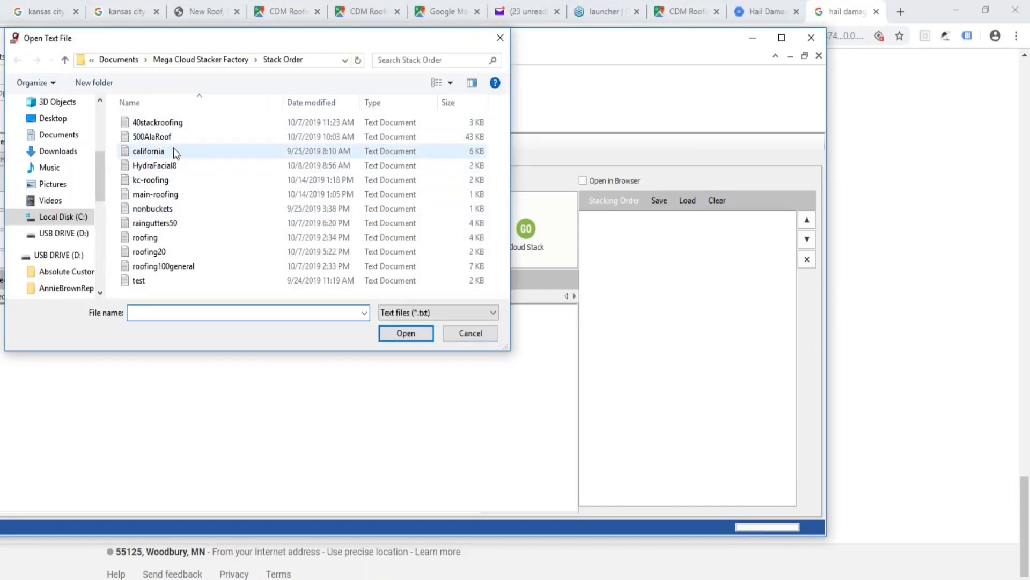
{"action": "double_click", "coordinate": [174, 137]}
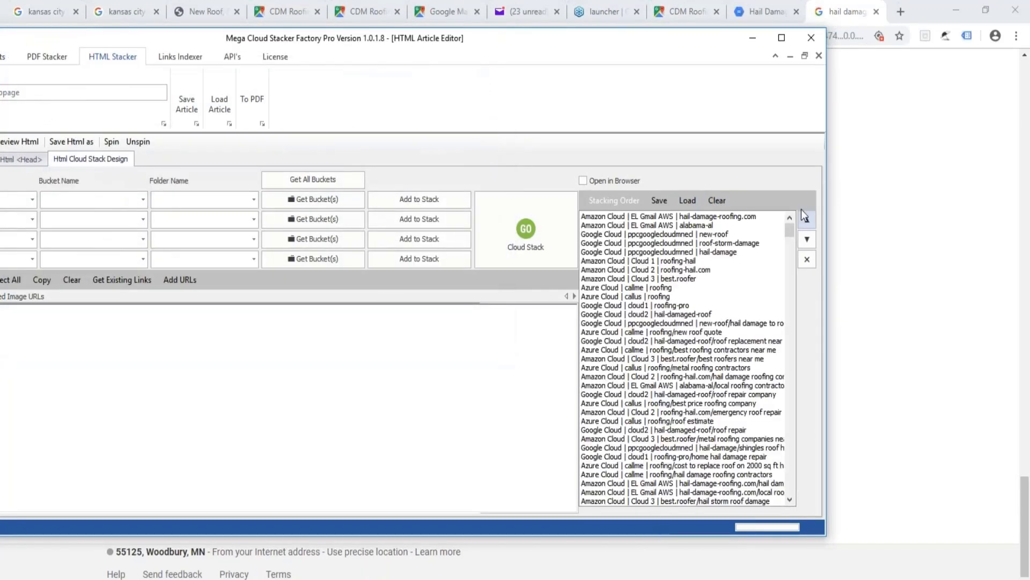
Clear the HTML stacking order and load a different saved stacking order file in its place.
{"action": "left_click", "coordinate": [709, 203]}
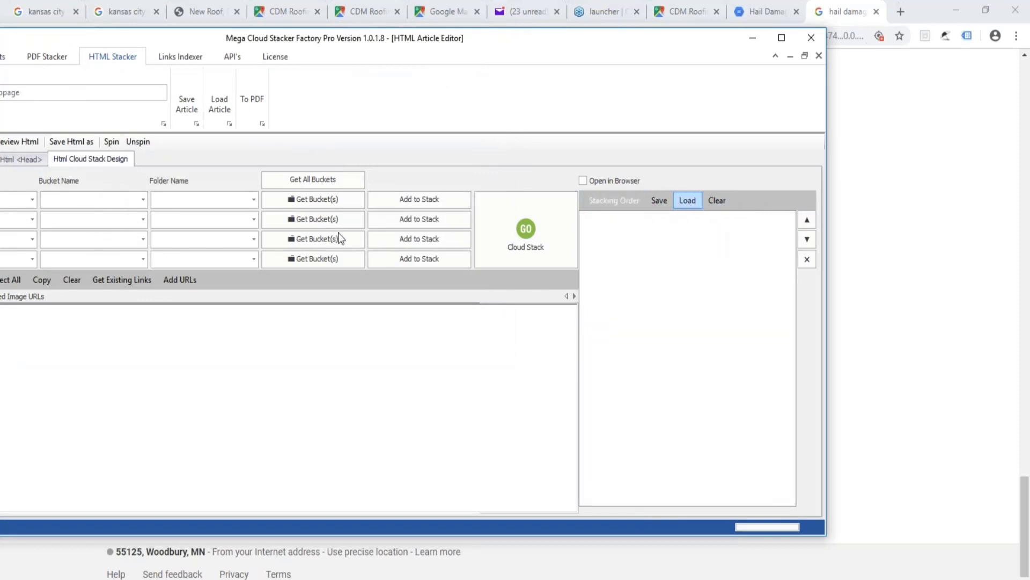
{"action": "double_click", "coordinate": [144, 182]}
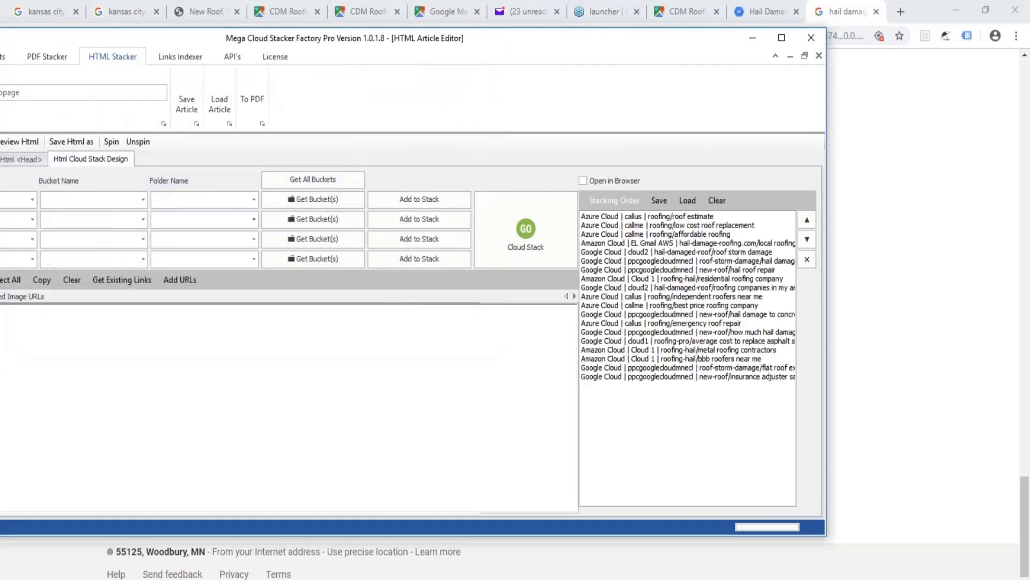
Go to the PDF Stacker, bring its window fully into view, and save the Hail Damage Roofing Kansas City article.
{"action": "left_click", "coordinate": [40, 57]}
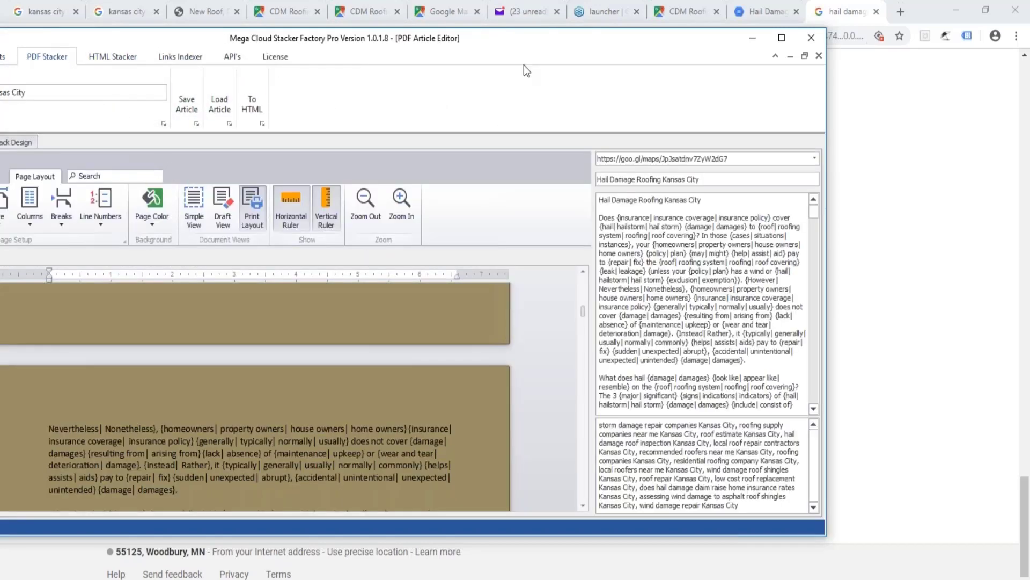
{"action": "left_click_drag", "start_coordinate": [547, 43], "coordinate": [672, 32]}
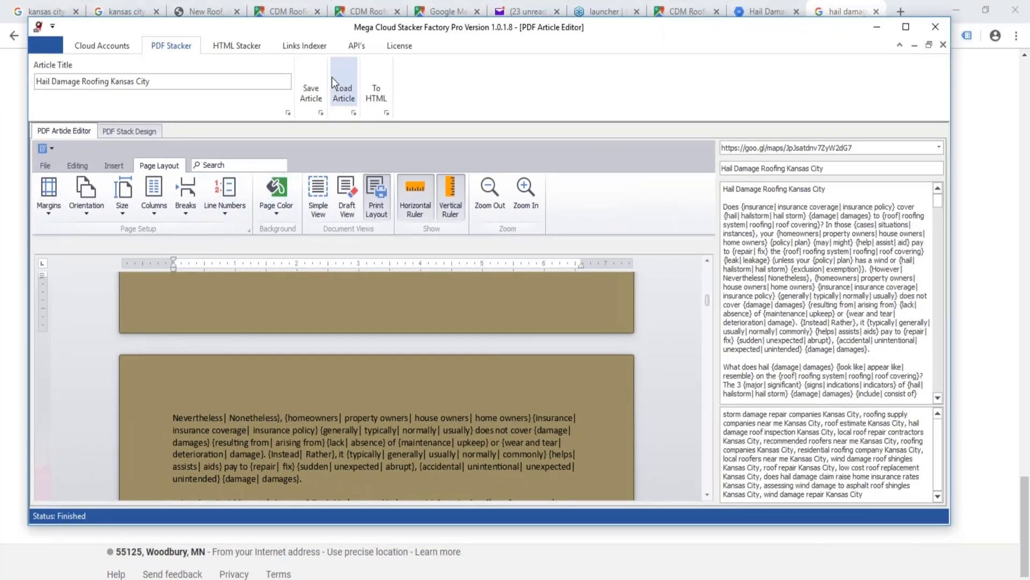
{"action": "left_click", "coordinate": [314, 89]}
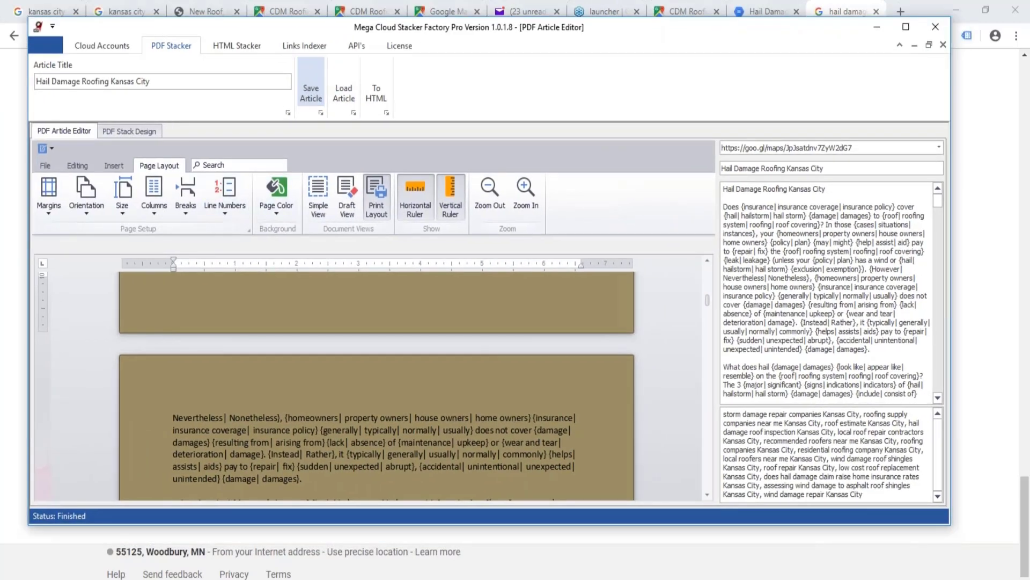
{"action": "left_click", "coordinate": [344, 90]}
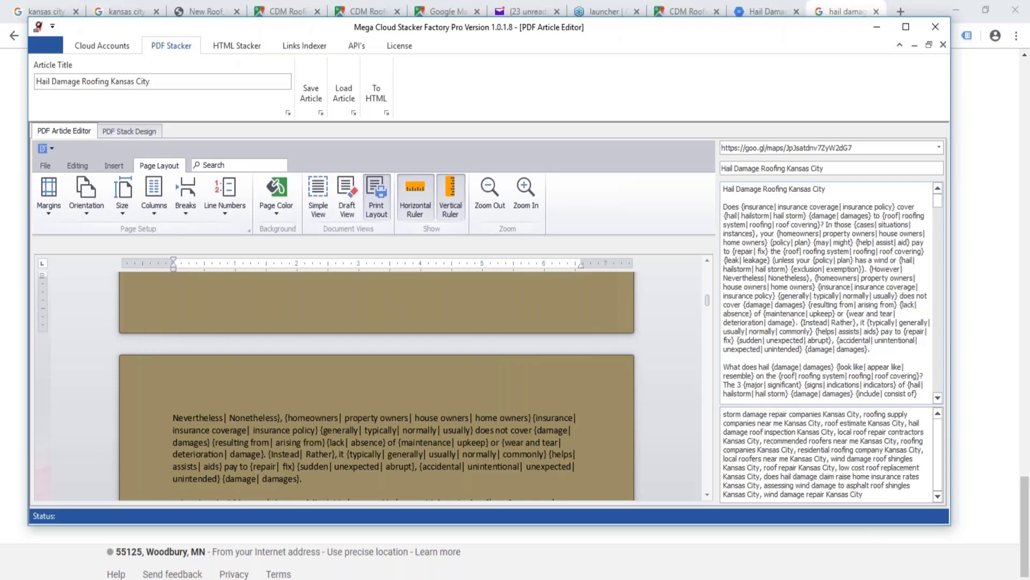
Switch to the cloud accounts workbook in Excel and look over the cloud and keyword lists on the Cloud-KW sheet.
{"action": "mouse_move", "coordinate": [457, 579]}
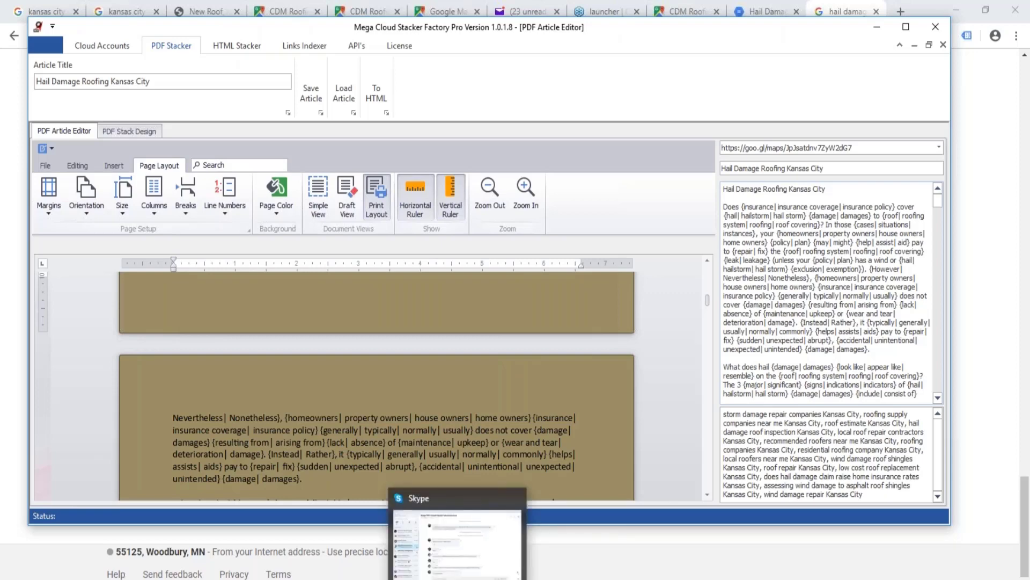
{"action": "mouse_move", "coordinate": [237, 579]}
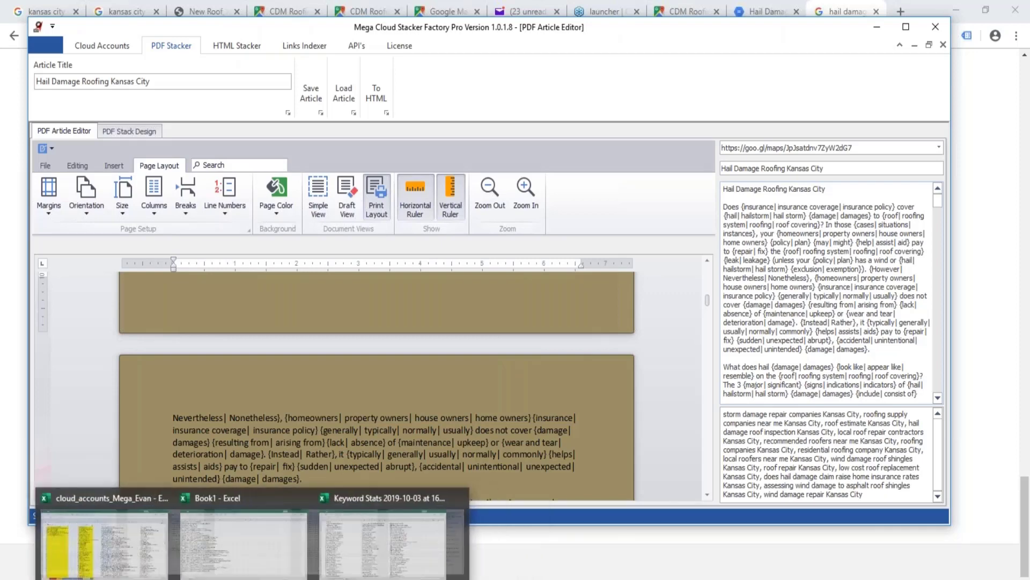
{"action": "left_click", "coordinate": [122, 502]}
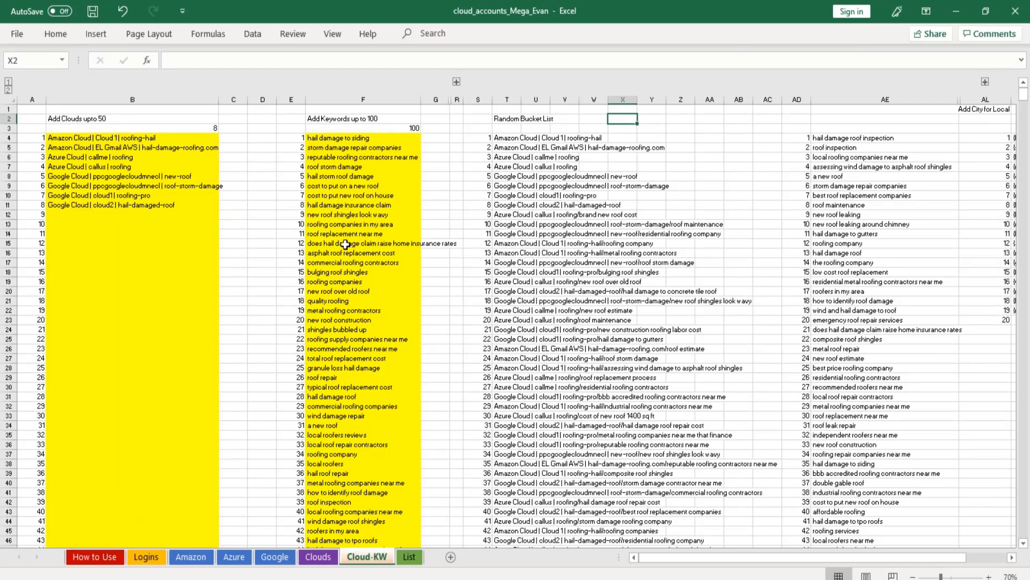
{"action": "left_click", "coordinate": [200, 319]}
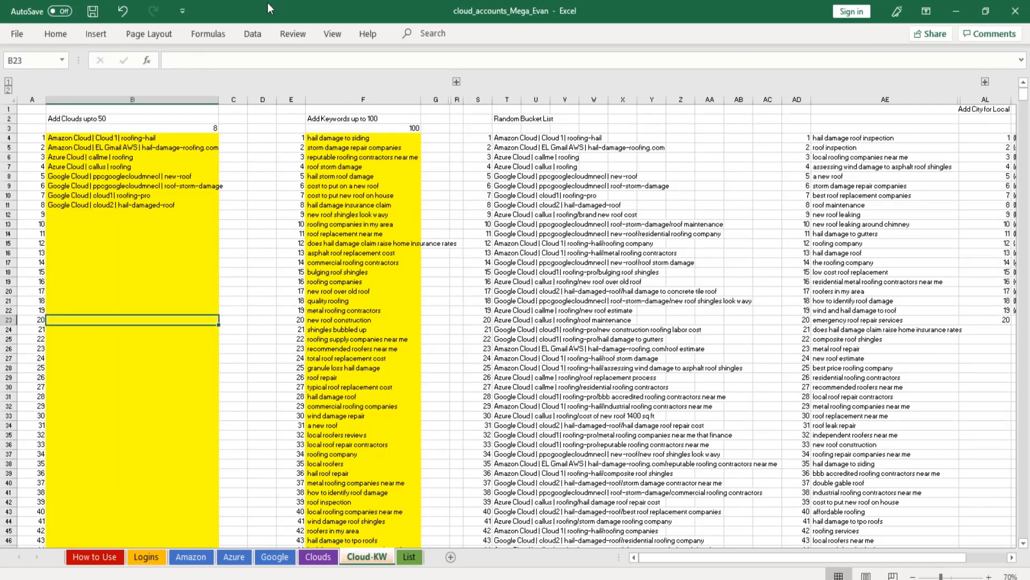
{"action": "key", "text": "alt+Tab"}
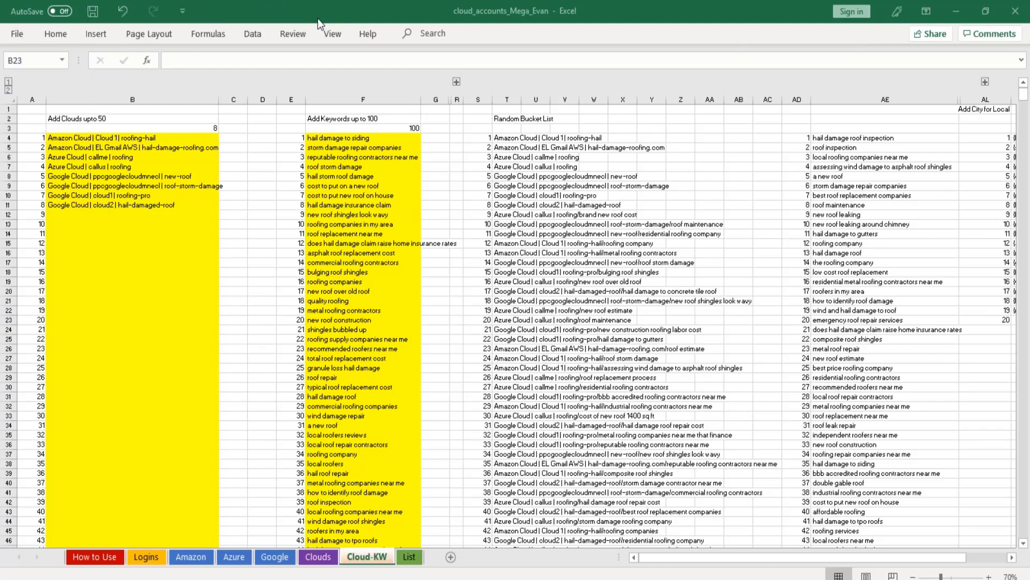
{"action": "key", "text": "alt+Tab"}
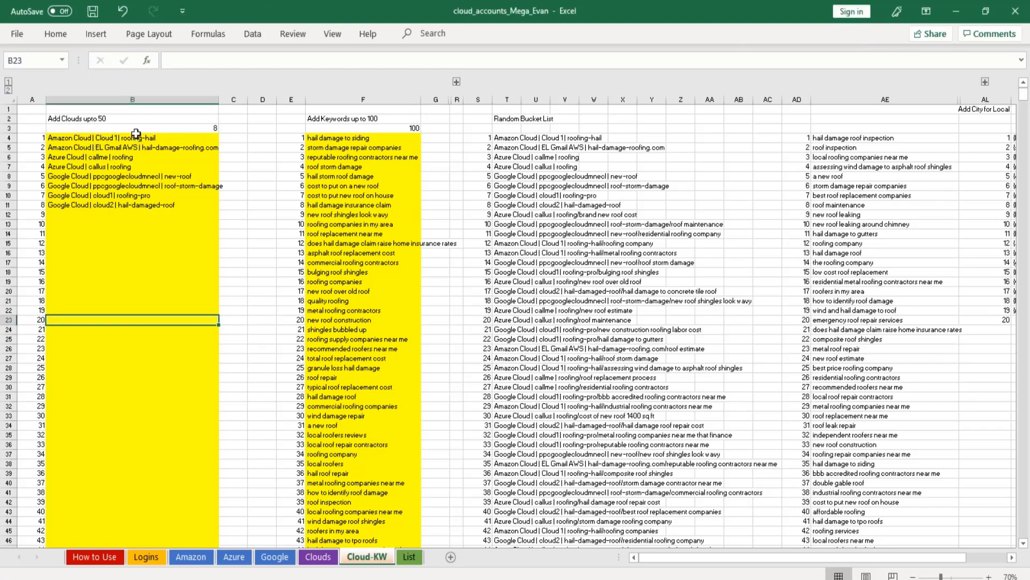
Try to edit the first cloud entry, Amazon Cloud | Cloud 1 | roofing-hail, in the Add Clouds list.
{"action": "left_click", "coordinate": [136, 135]}
{"action": "left_click", "coordinate": [328, 62]}
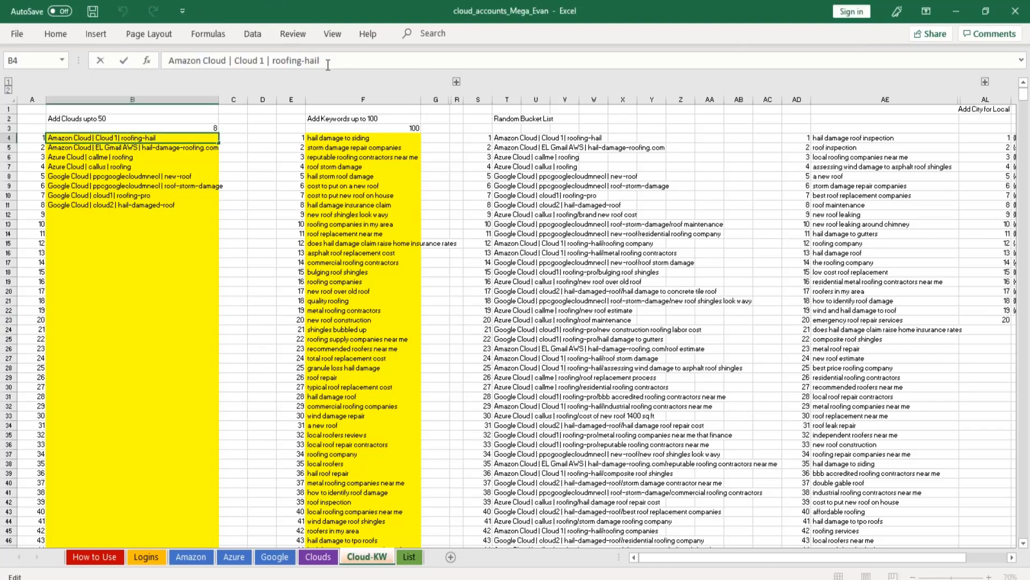
{"action": "left_click", "coordinate": [274, 61]}
{"action": "key", "text": "BackSpace"}
{"action": "left_click", "coordinate": [245, 100]}
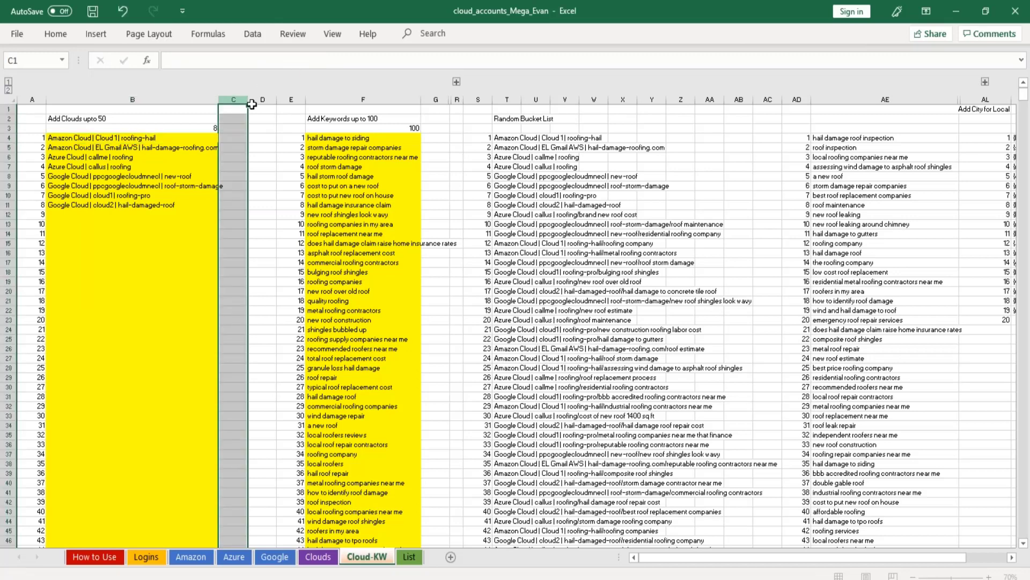
{"action": "left_click", "coordinate": [157, 137]}
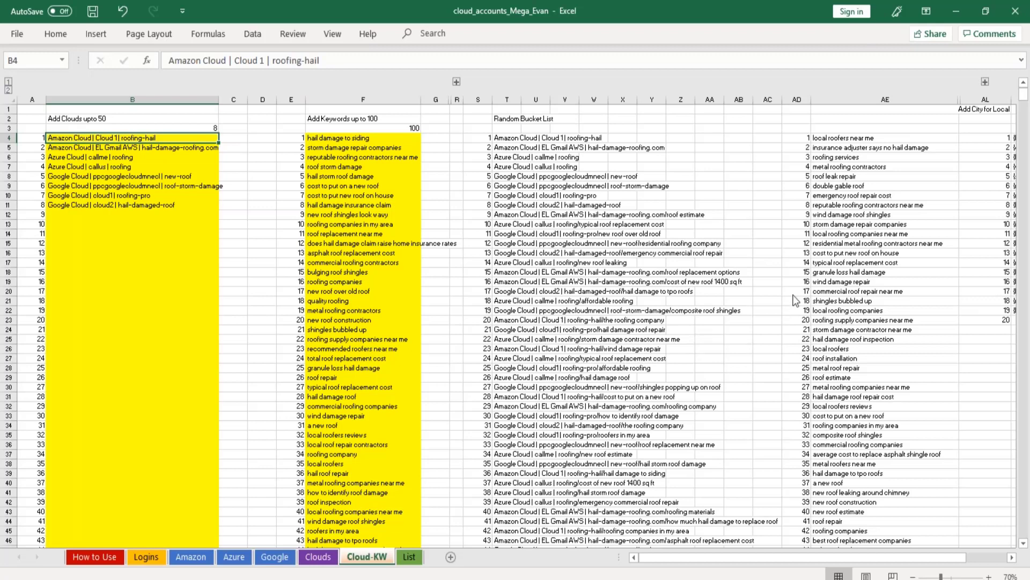
Open the cloud_accounts_Mega workbook from Excel's recent files.
{"action": "key", "text": "alt+Tab"}
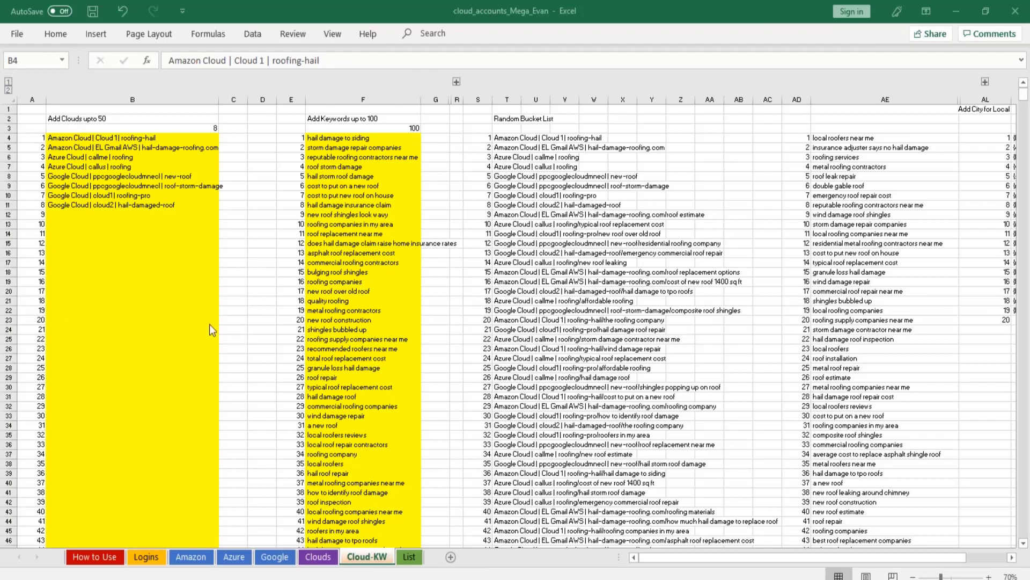
{"action": "left_click", "coordinate": [21, 34]}
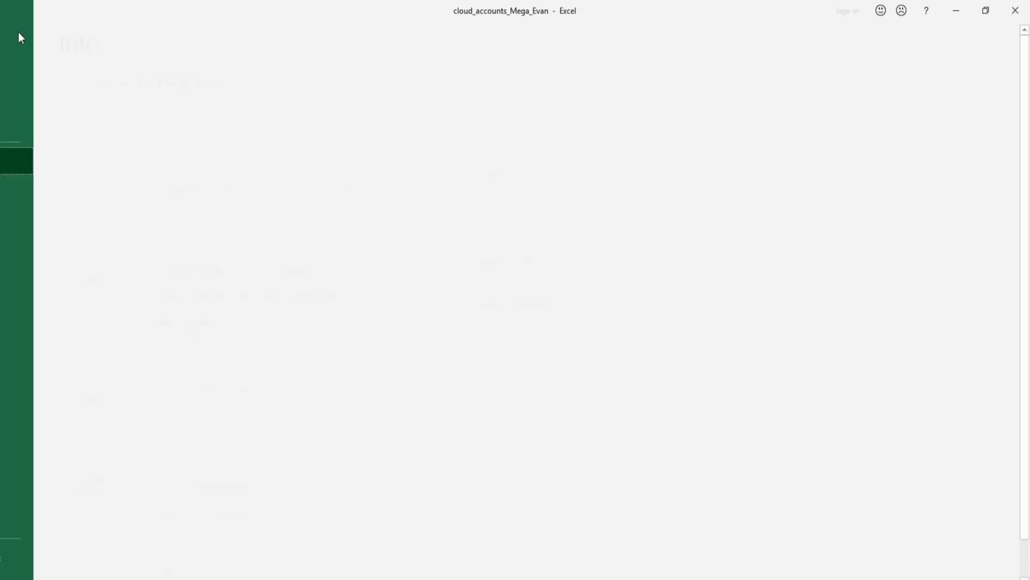
{"action": "left_click", "coordinate": [38, 123]}
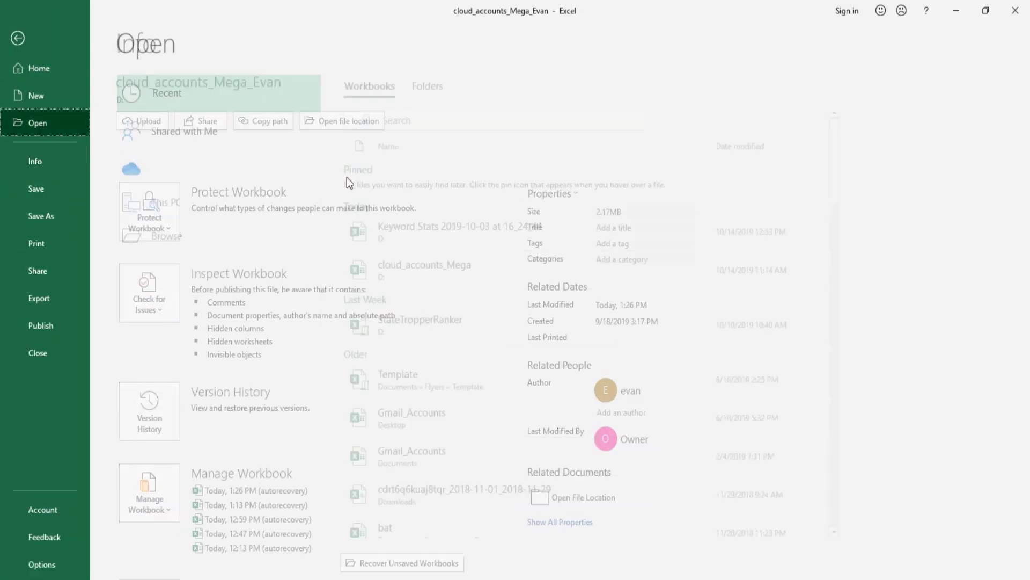
{"action": "left_click", "coordinate": [420, 267]}
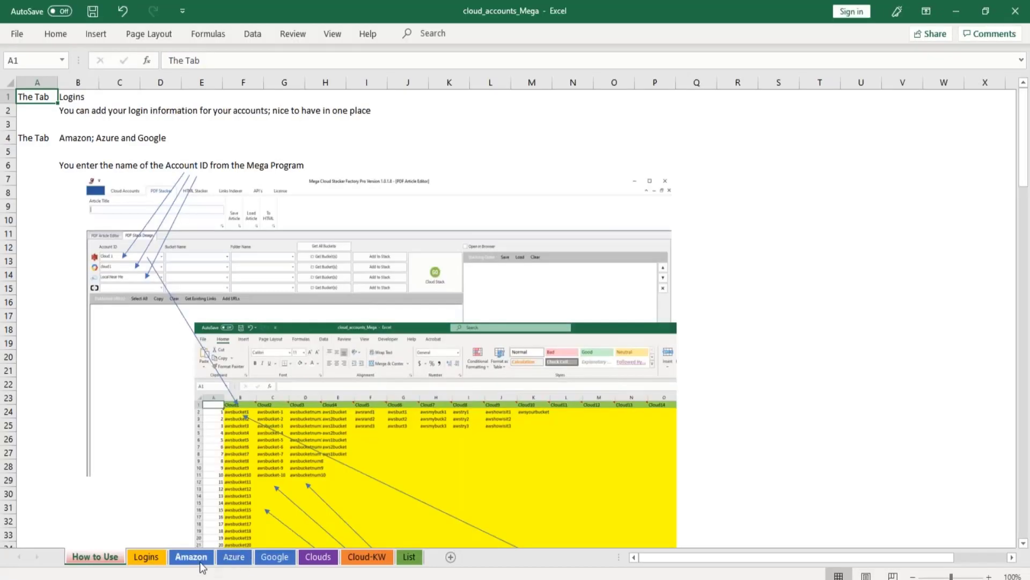
Show the Amazon sheet, highlight the sample buckets under Cloud1 to Cloud6, and select the first bucket cell, B2.
{"action": "left_click", "coordinate": [204, 560]}
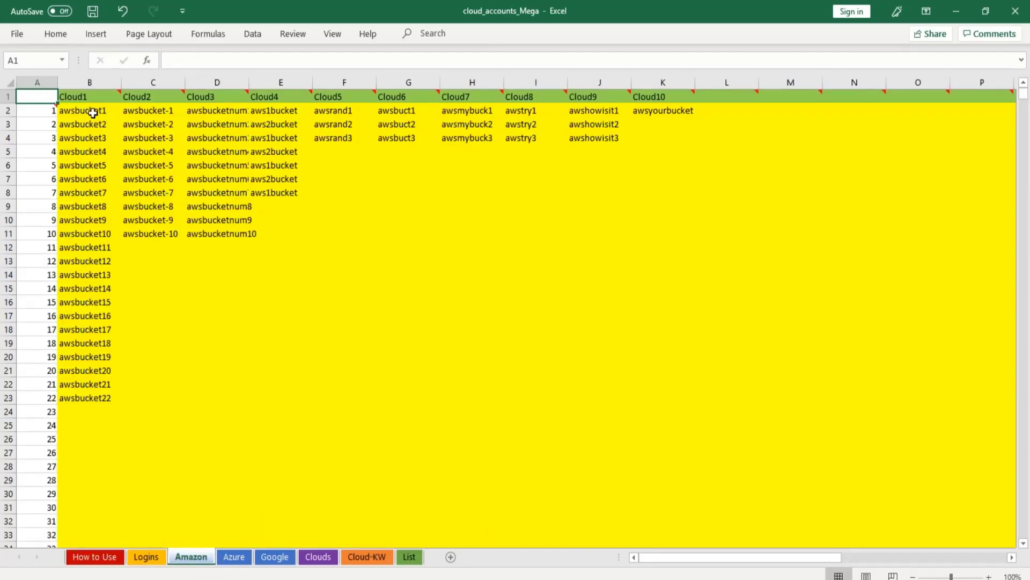
{"action": "left_click_drag", "start_coordinate": [89, 111], "coordinate": [398, 392]}
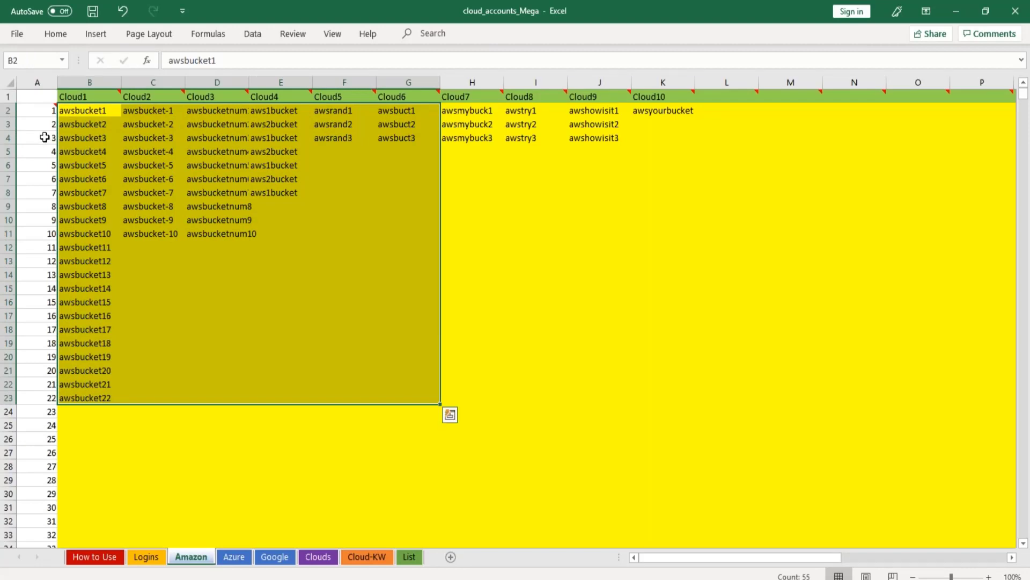
{"action": "left_click", "coordinate": [81, 110]}
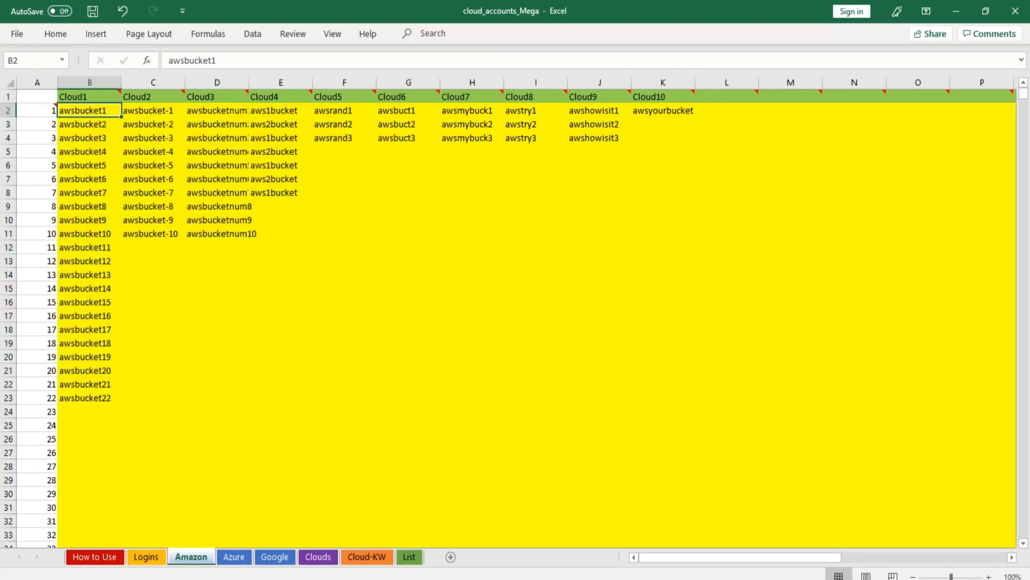
Switch to Mega Cloud Stacker Factory Pro and copy the Cloud 1 account's bucket names from the PDF stack design.
{"action": "key", "text": "alt+Tab"}
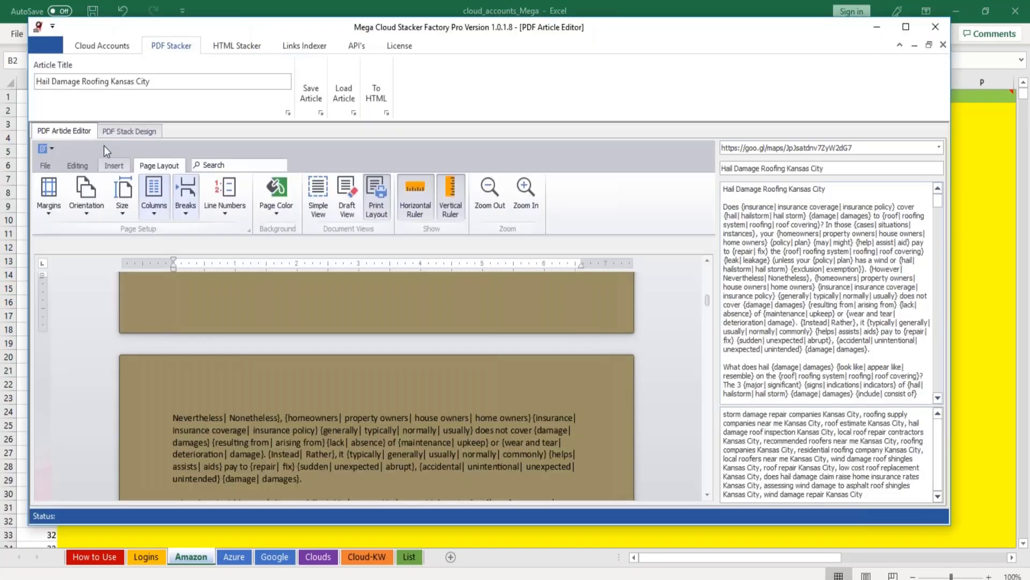
{"action": "left_click", "coordinate": [140, 133]}
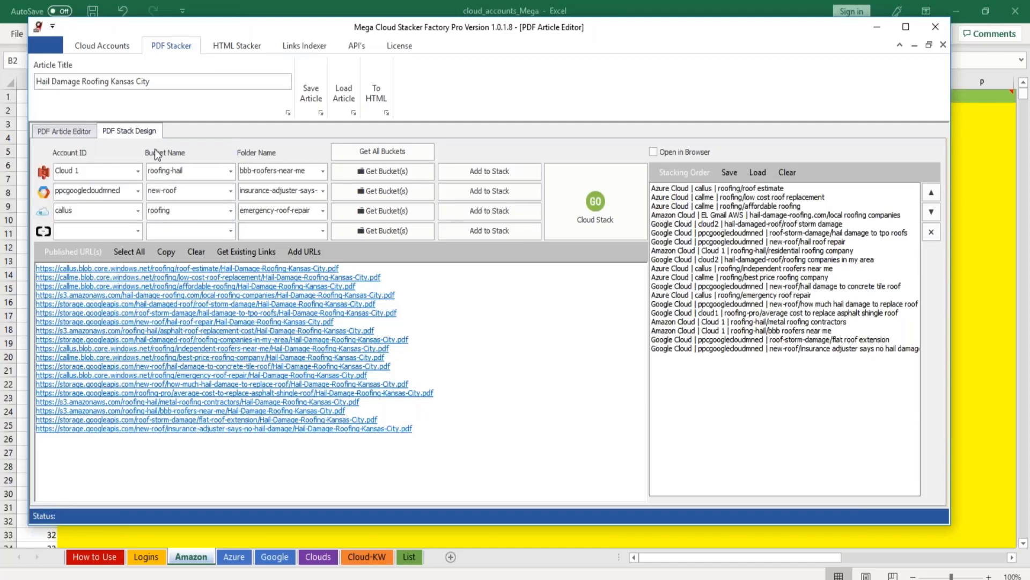
{"action": "right_click", "coordinate": [218, 173]}
{"action": "left_click", "coordinate": [245, 181]}
Back in Excel, paste the bucket names as Unicode text from B2 and delete the leftover sample buckets from awsbucket4 down.
{"action": "key", "text": "alt+Tab"}
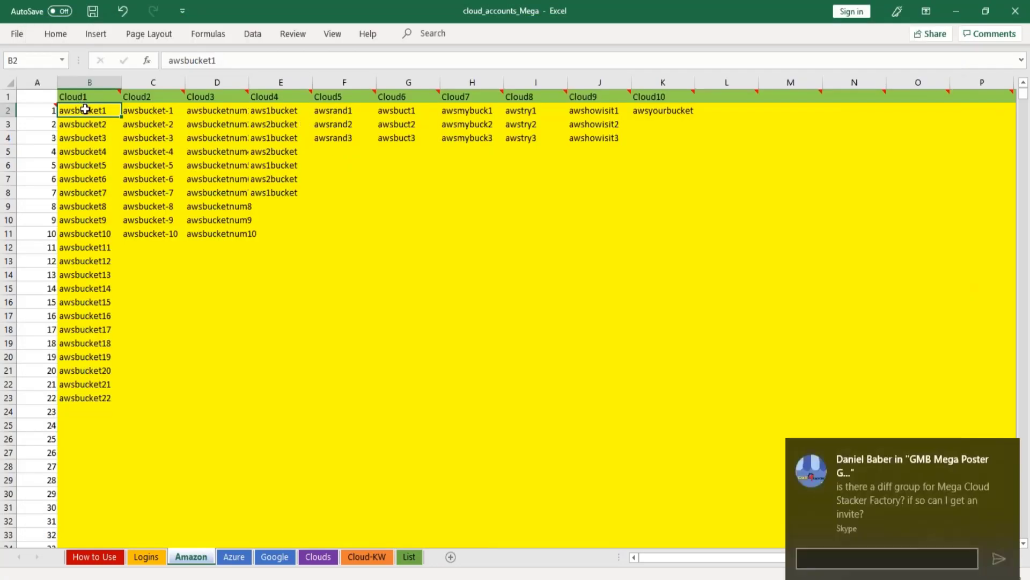
{"action": "right_click", "coordinate": [86, 109]}
{"action": "left_click", "coordinate": [133, 201]}
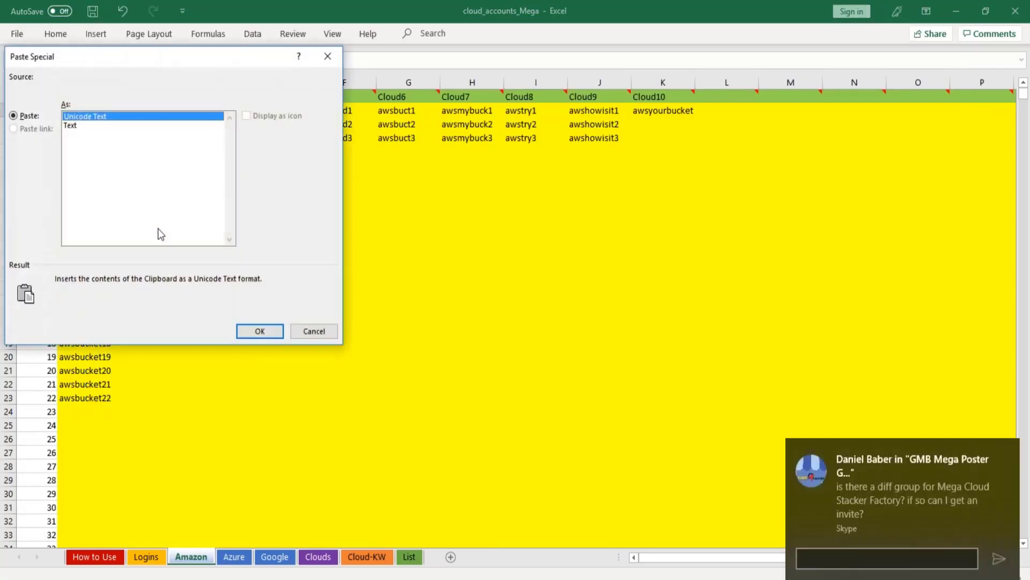
{"action": "left_click", "coordinate": [260, 329]}
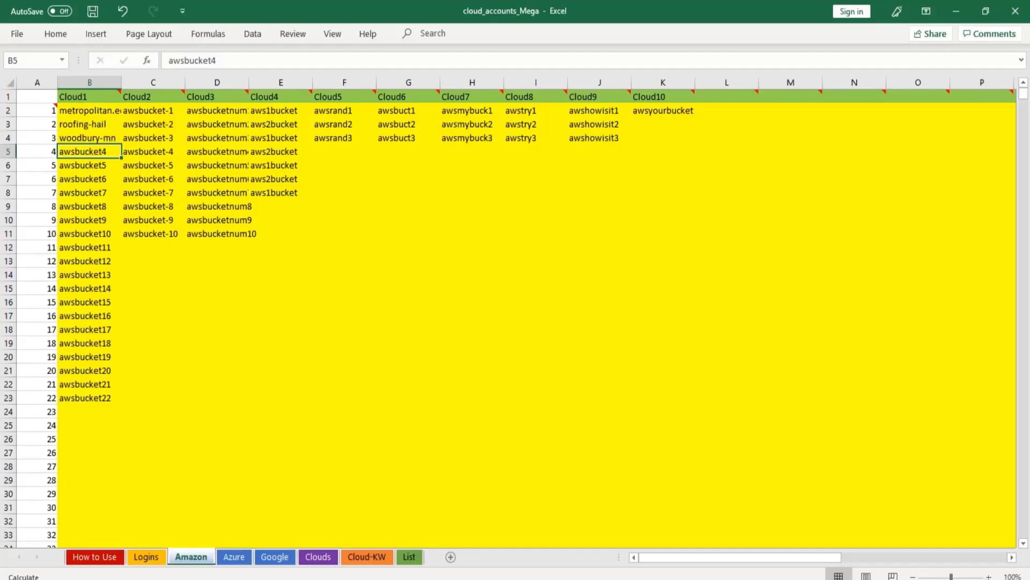
{"action": "left_click_drag", "start_coordinate": [85, 152], "coordinate": [107, 427]}
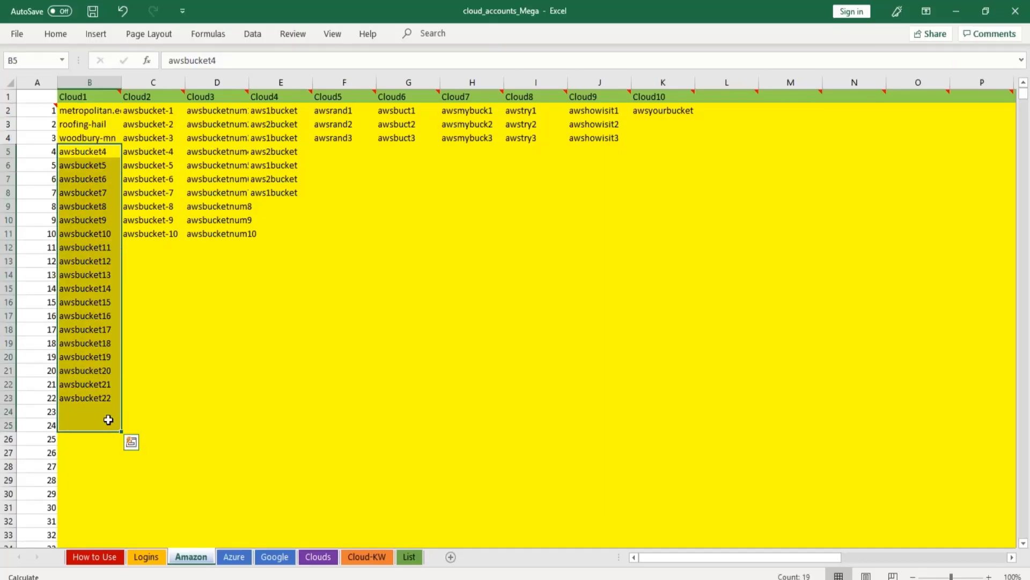
{"action": "key", "text": "Delete"}
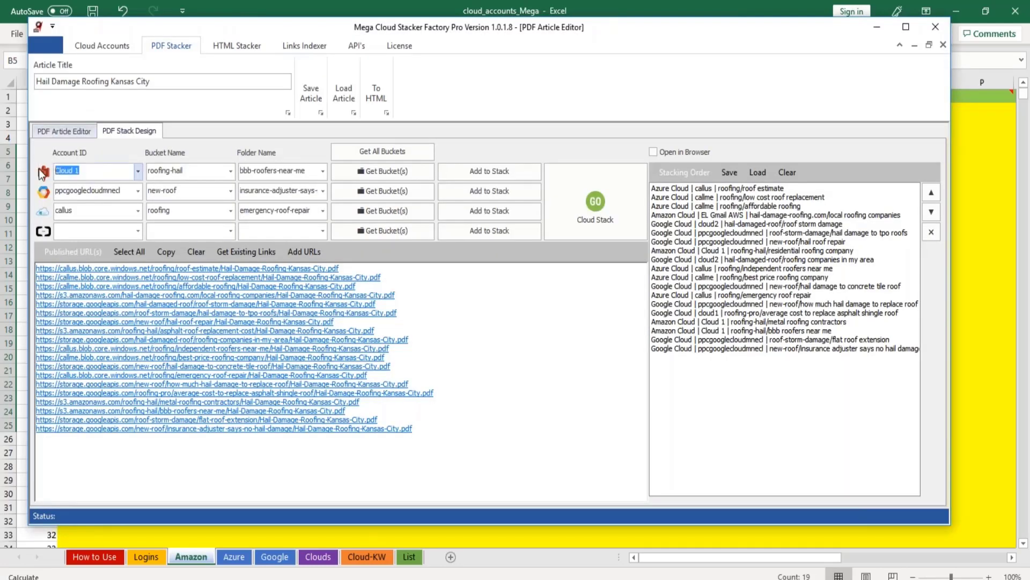
Rename the Cloud1 column header in B1 of the Amazon sheet to "Cloud 1", matching the stacker's account ID.
{"action": "left_click", "coordinate": [271, 7]}
{"action": "left_click", "coordinate": [92, 97]}
{"action": "left_click_drag", "start_coordinate": [231, 57], "coordinate": [129, 57]}
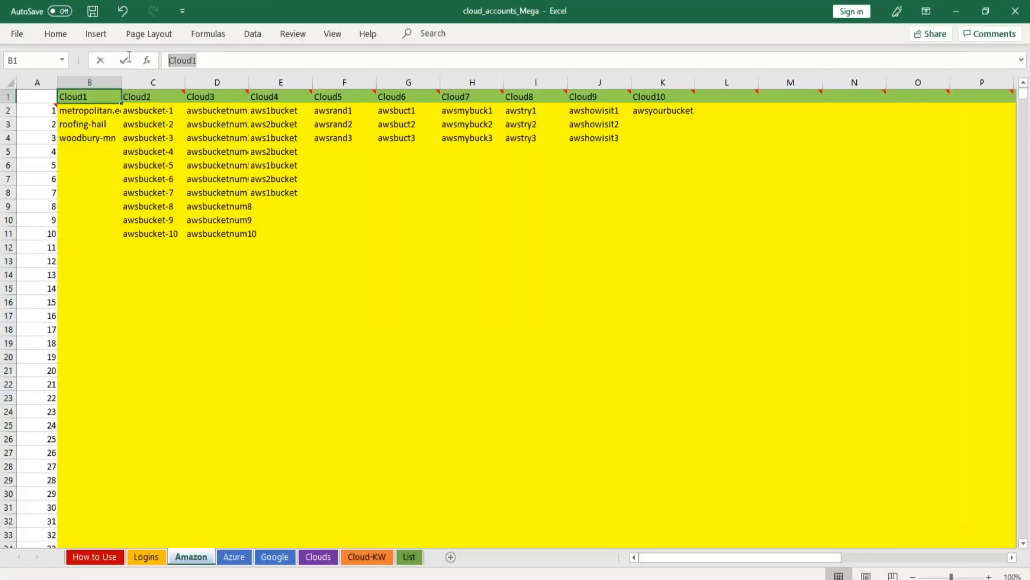
{"action": "type", "text": "Cloud 1"}
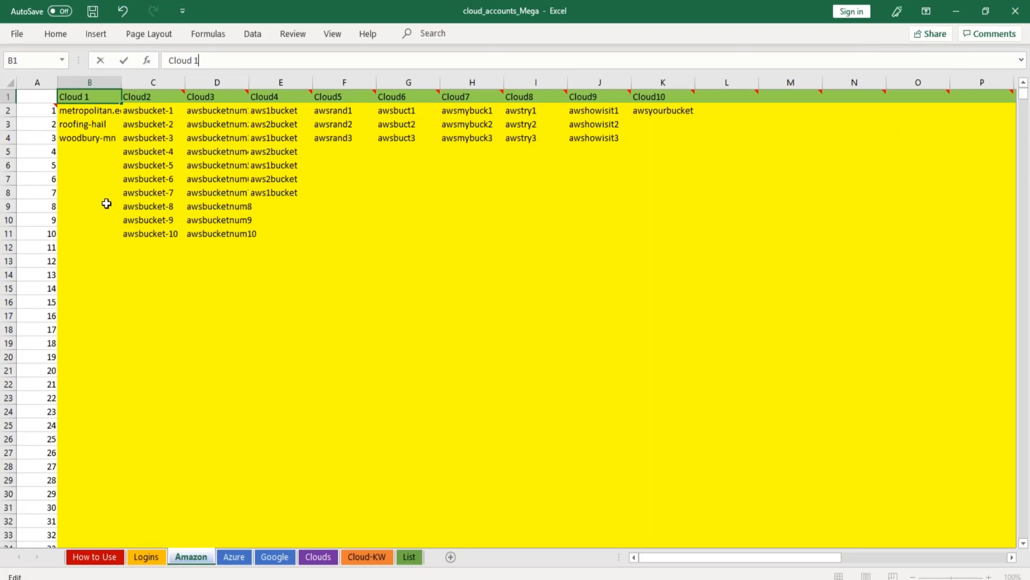
{"action": "key", "text": "Return"}
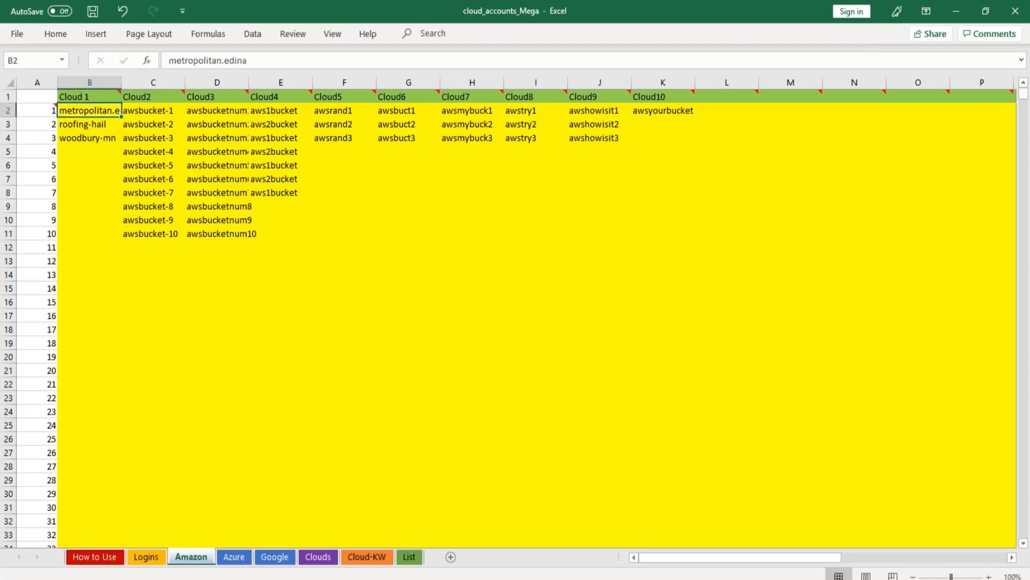
On the List sheet, set the bucket search term to "wood".
{"action": "left_click", "coordinate": [409, 556]}
{"action": "left_click", "coordinate": [847, 117]}
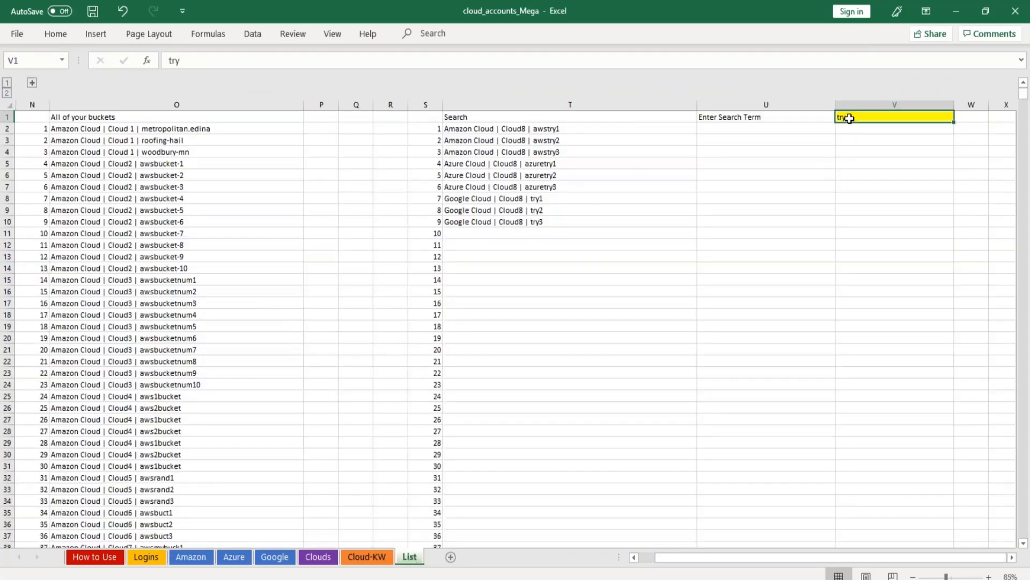
{"action": "double_click", "coordinate": [848, 119]}
{"action": "type", "text": "woodb"}
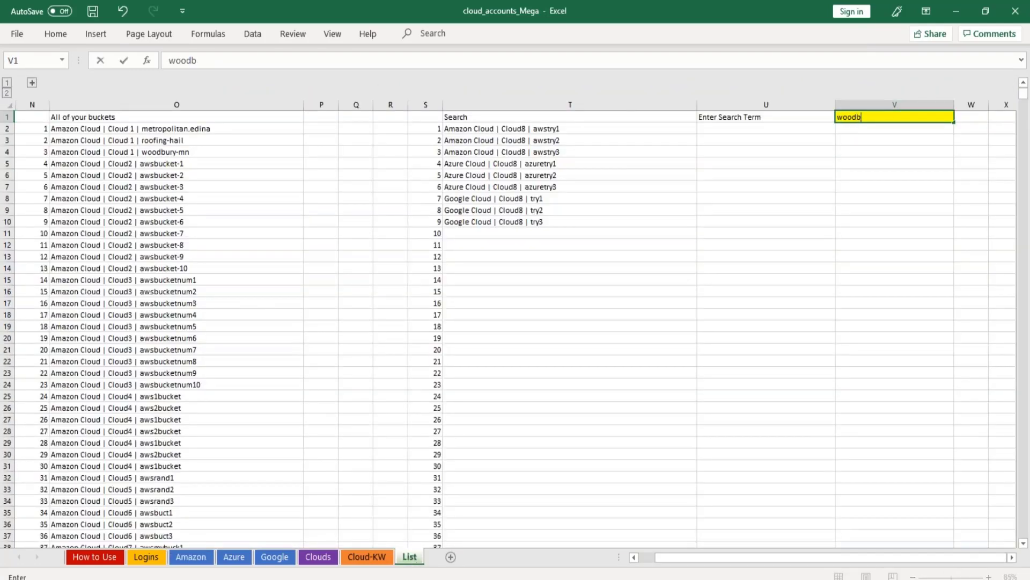
{"action": "key", "text": "BackSpace"}
{"action": "key", "text": "Return"}
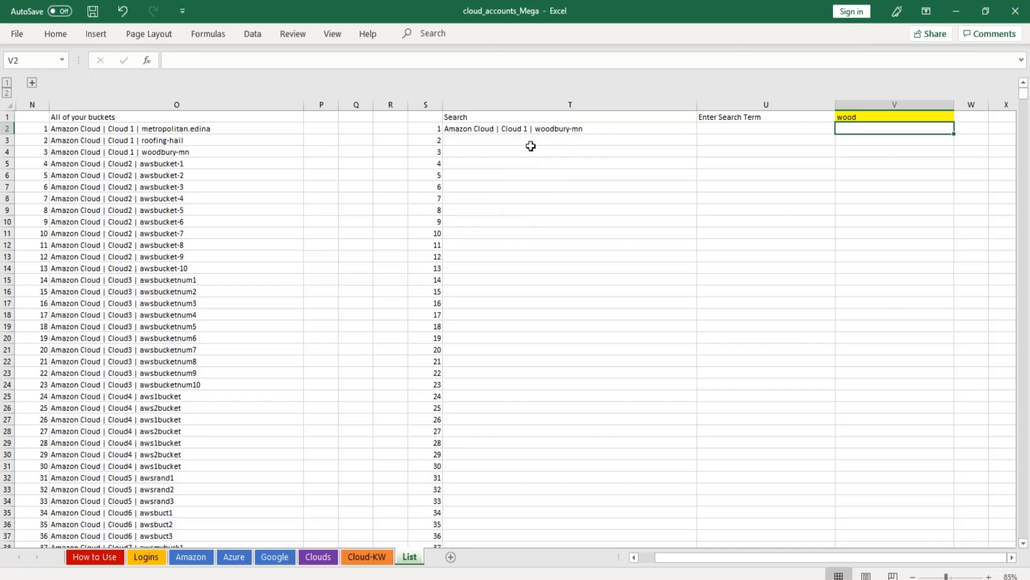
Open a blank Notepad document over the workbook and maximize its window.
{"action": "left_click", "coordinate": [534, 128]}
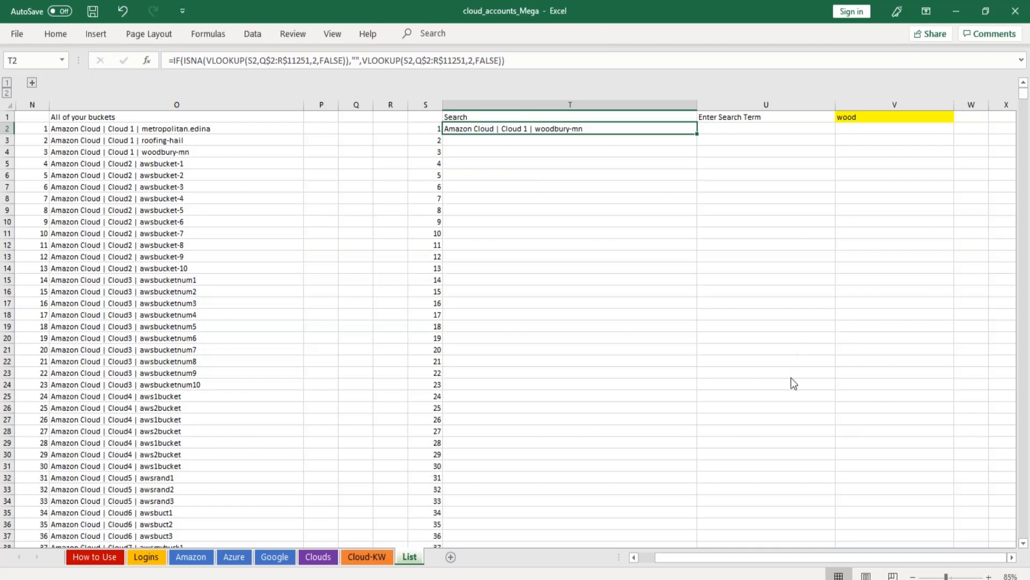
{"action": "key", "text": "alt+Tab"}
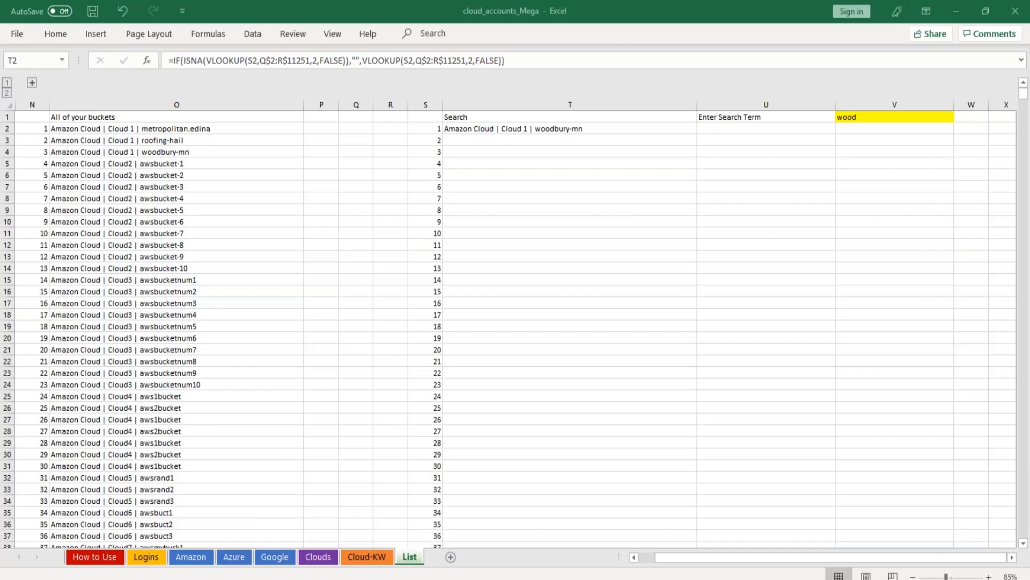
{"action": "left_click", "coordinate": [14, 579]}
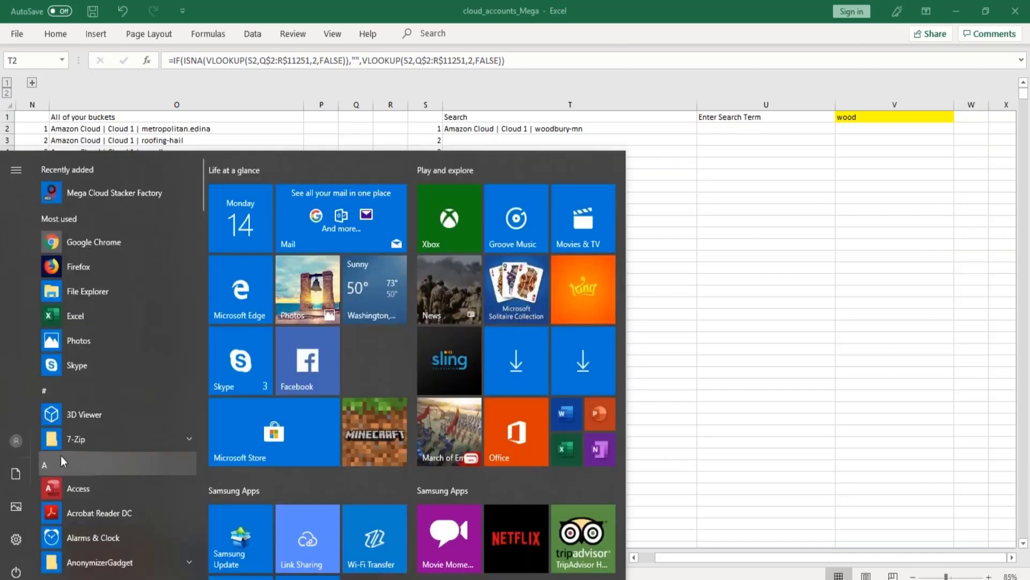
{"action": "type", "text": "note"}
{"action": "key", "text": "Return"}
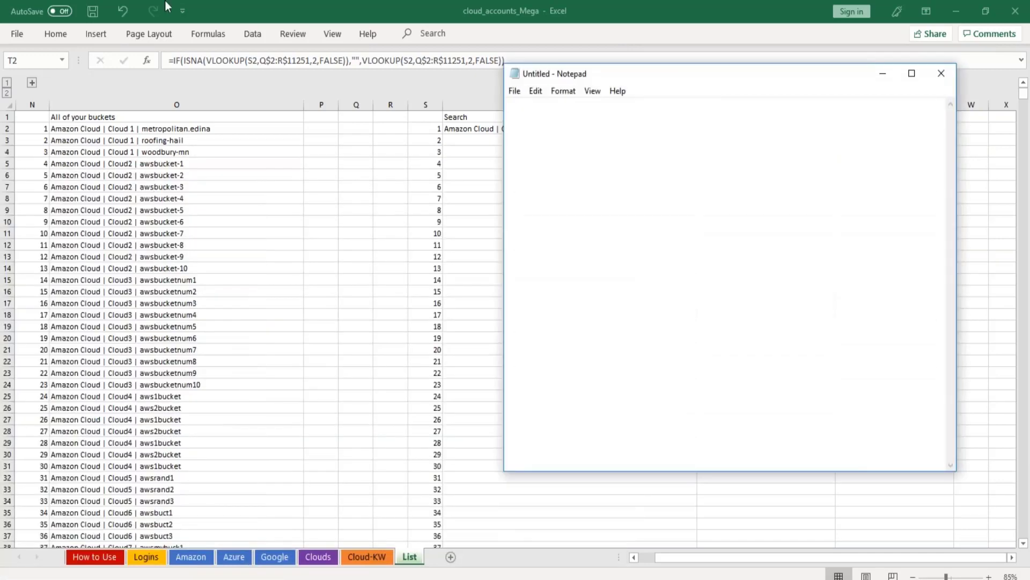
{"action": "left_click_drag", "start_coordinate": [509, 64], "coordinate": [186, 45]}
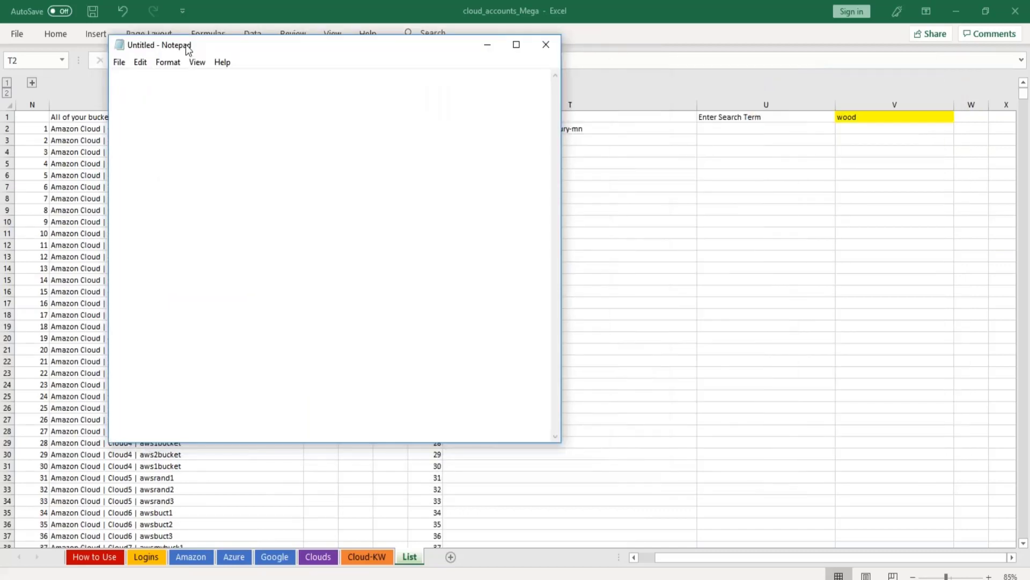
{"action": "double_click", "coordinate": [186, 45]}
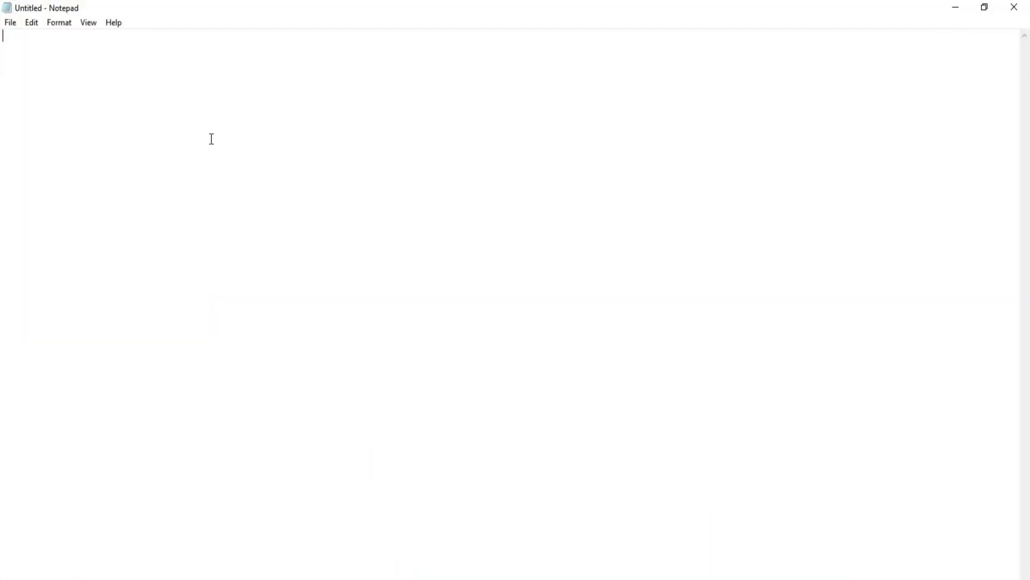
Enter "{" and "}" on separate lines with an empty line between them, leaving the cursor on the empty line.
{"action": "type", "text": "{"}
{"action": "key", "text": "Return"}
{"action": "key", "text": "Return"}
{"action": "type", "text": "}"}
{"action": "key", "text": "Up"}
{"action": "key", "text": "Up"}
{"action": "key", "text": "Down"}
Switch to Chrome and dismiss the Share dialog on the CDM Roofing & Construction map page.
{"action": "key", "text": "alt+Tab"}
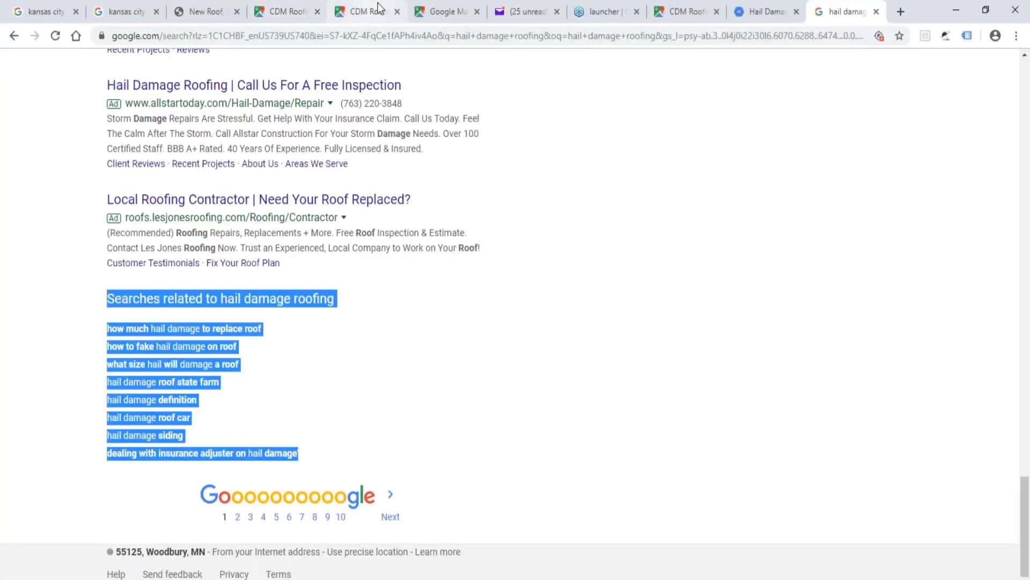
{"action": "left_click", "coordinate": [379, 7]}
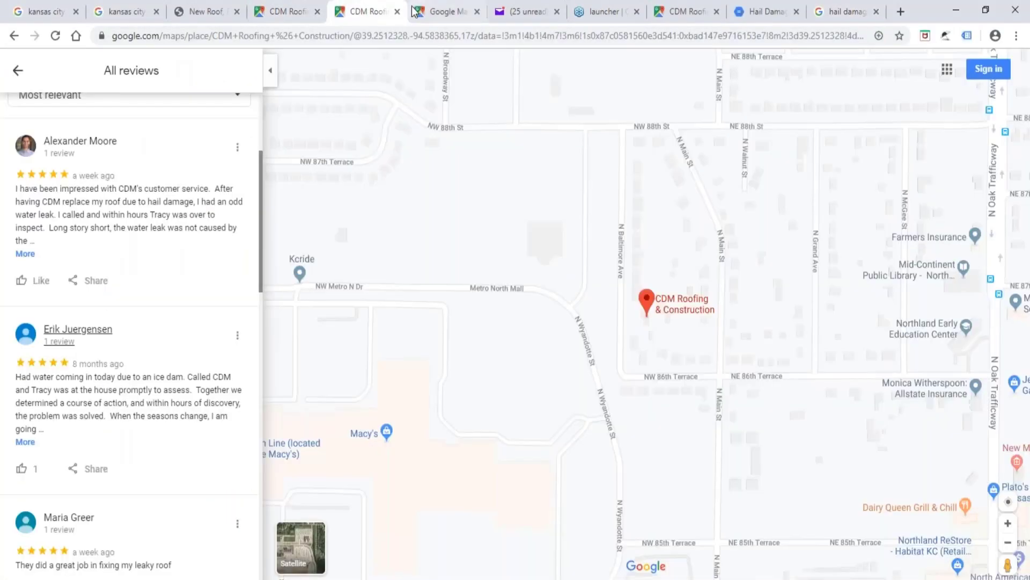
{"action": "left_click", "coordinate": [289, 18]}
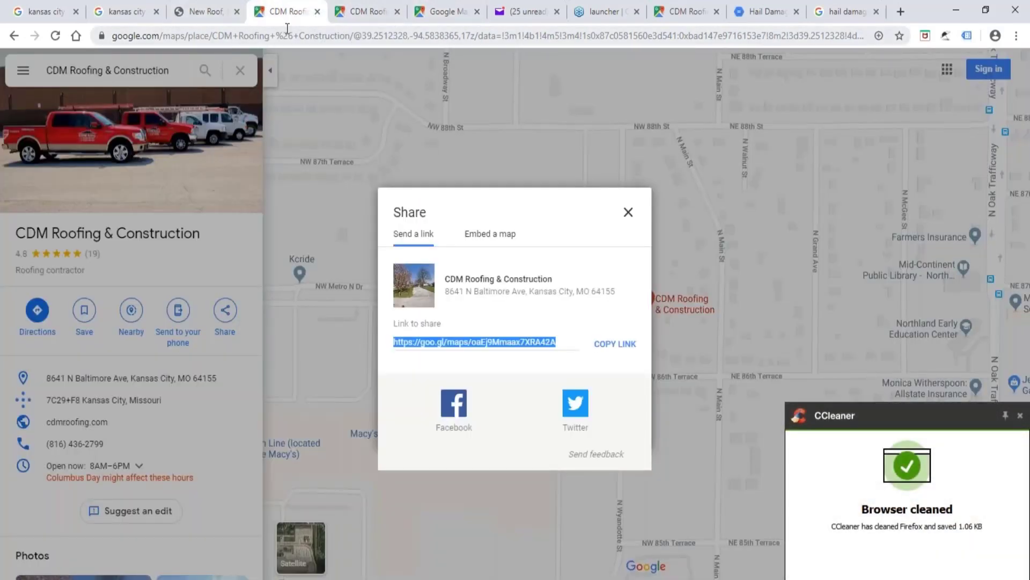
{"action": "left_click", "coordinate": [348, 82]}
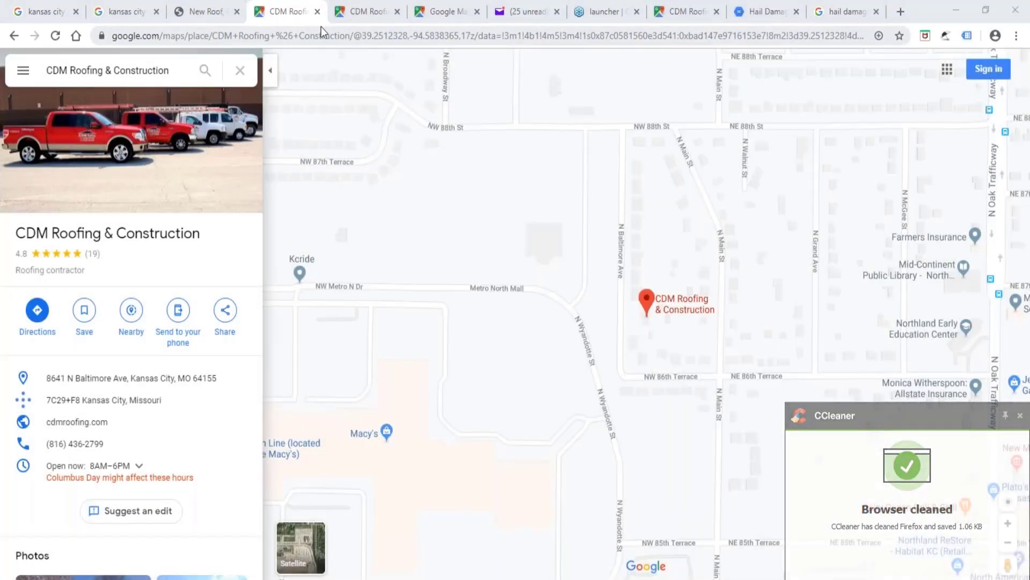
Insert "+Hail_" directly after "Construction" in the map page's URL.
{"action": "left_click", "coordinate": [349, 35]}
{"action": "left_click", "coordinate": [353, 35]}
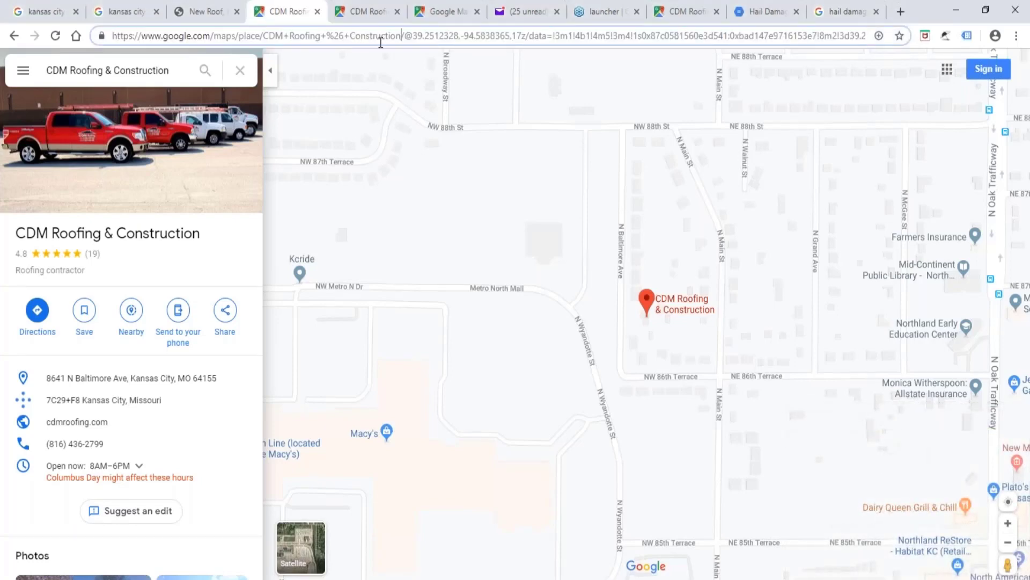
{"action": "type", "text": "+"}
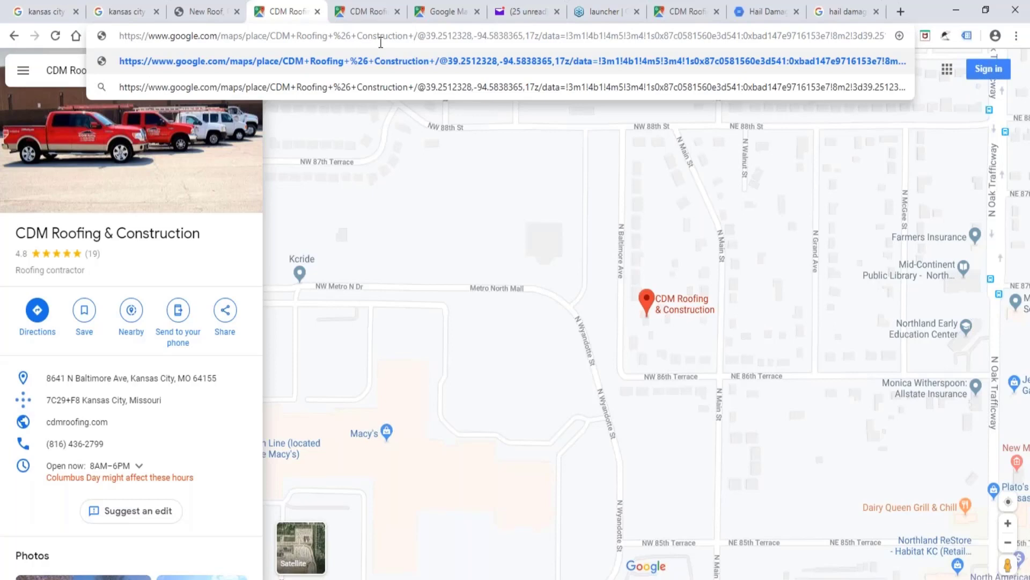
{"action": "type", "text": "H"}
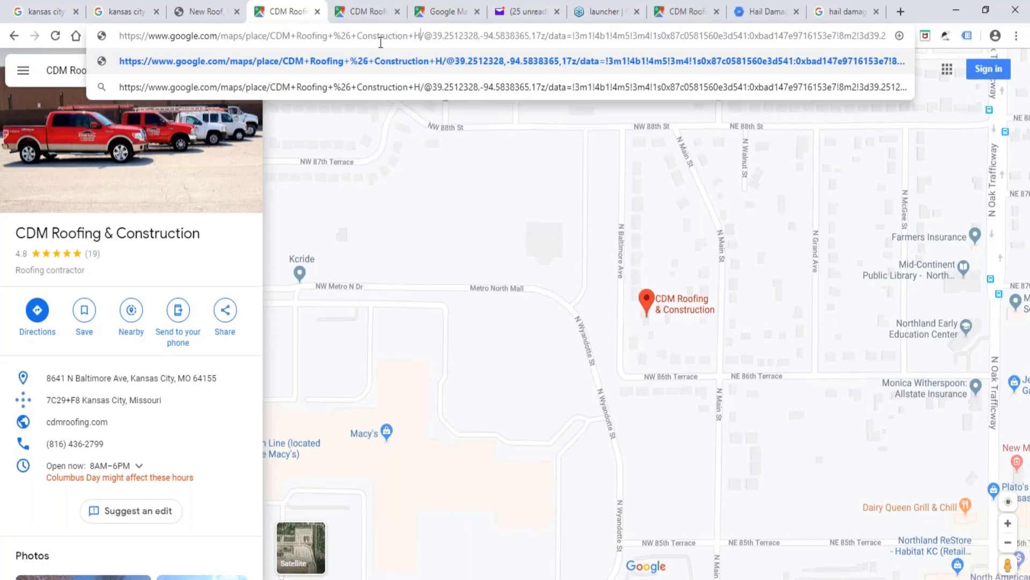
{"action": "type", "text": "ail_"}
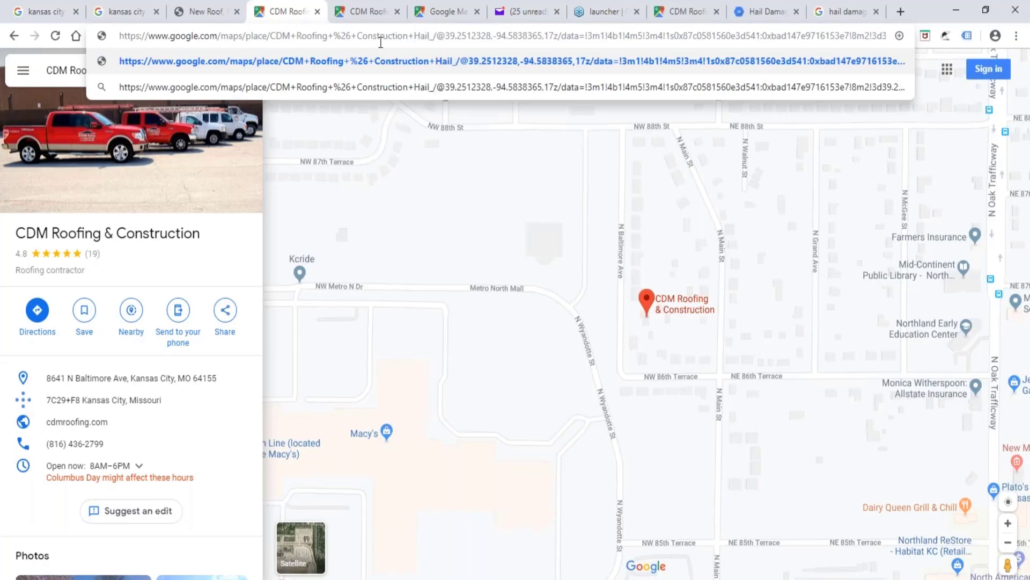
{"action": "key", "text": "Home"}
{"action": "type", "text": "+Damage"}
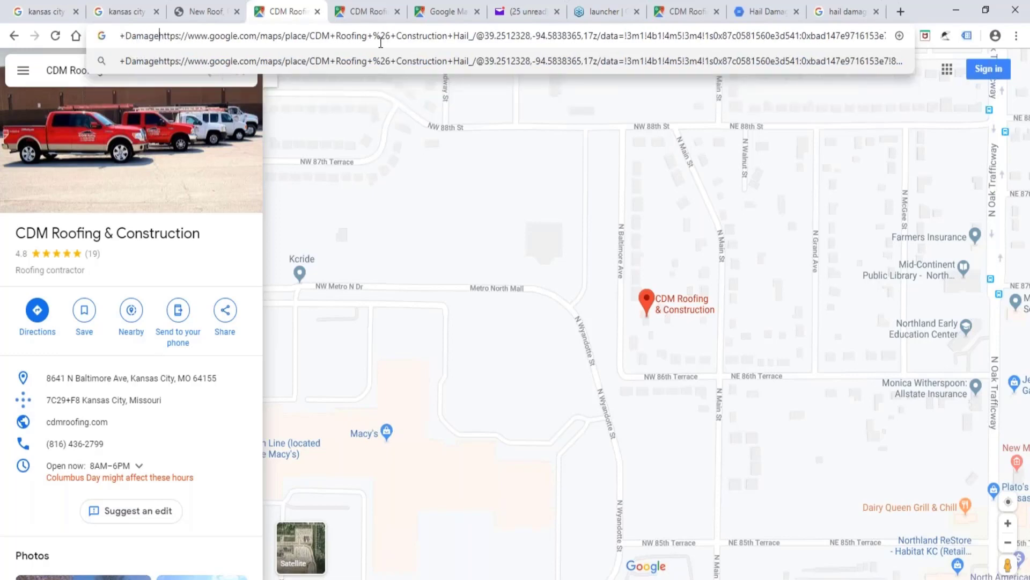
{"action": "key", "text": "BackSpace"}
{"action": "key", "text": "BackSpace"}
{"action": "key", "text": "BackSpace"}
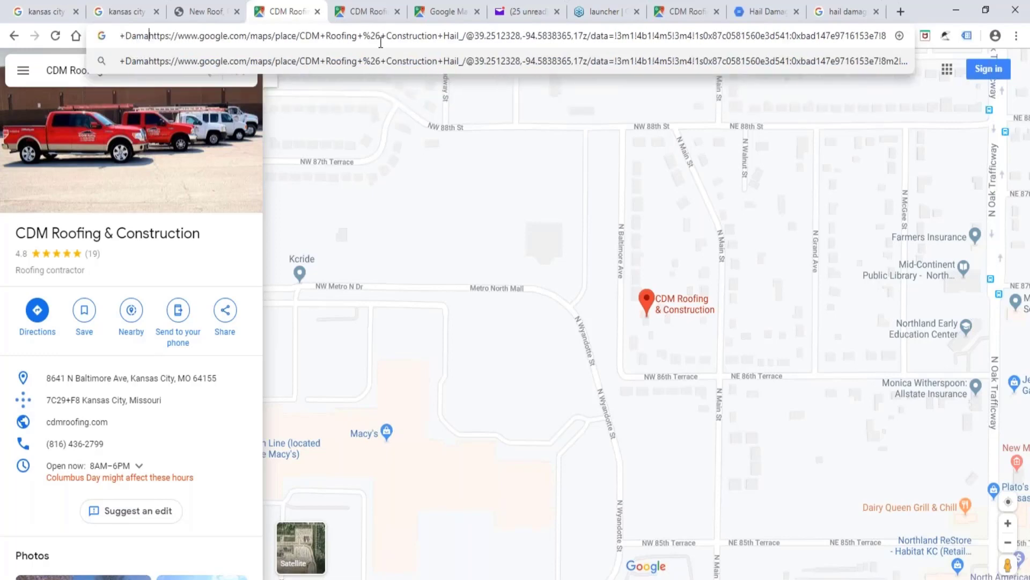
{"action": "key", "text": "BackSpace"}
{"action": "key", "text": "BackSpace"}
{"action": "key", "text": "BackSpace"}
{"action": "key", "text": "BackSpace"}
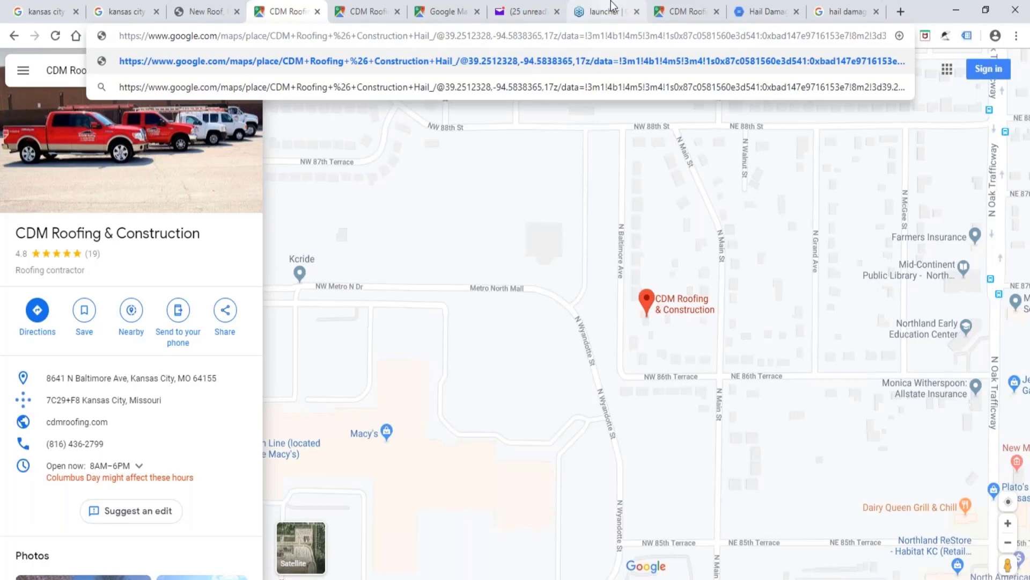
Copy "kansas+city+hail+damage+roofing" from the URL of the kansas city hail damage roofing search page.
{"action": "left_click", "coordinate": [54, 12]}
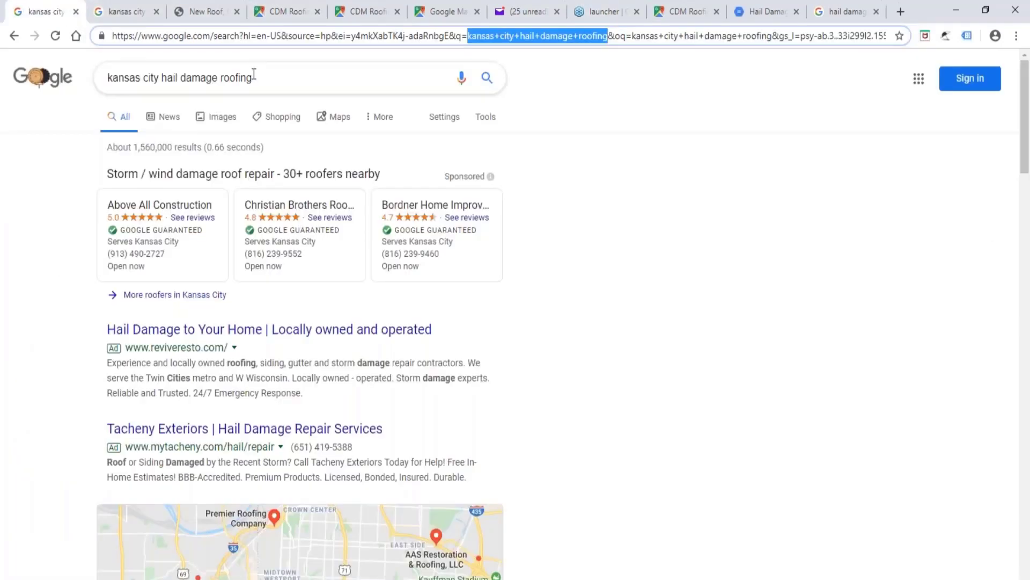
{"action": "right_click", "coordinate": [511, 34]}
{"action": "left_click", "coordinate": [539, 107]}
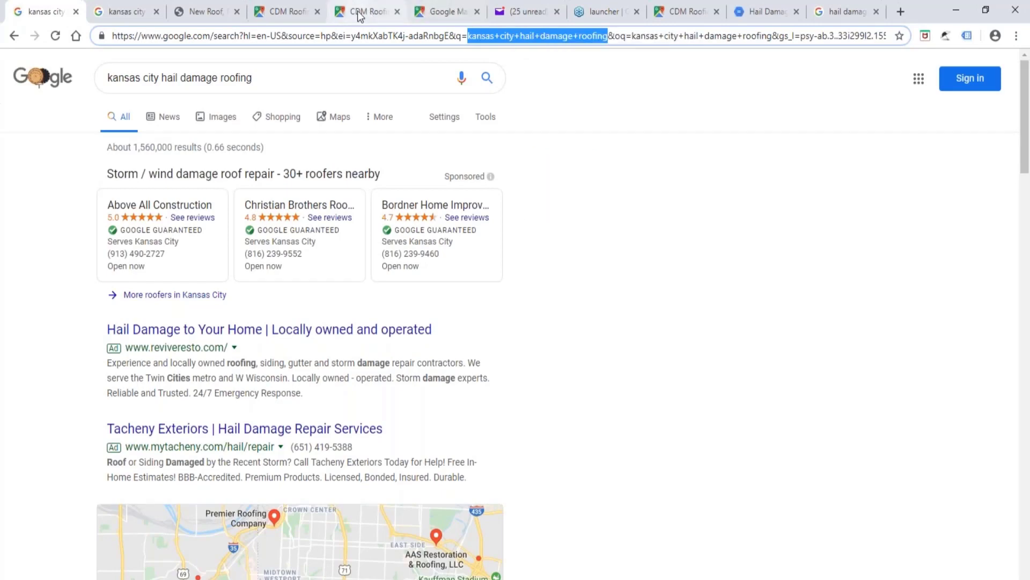
Replace "Hail_" in the CDM Roofing map URL with the copied "kansas+city+hail+damage+roofing" phrase and load the modified address.
{"action": "left_click", "coordinate": [293, 11]}
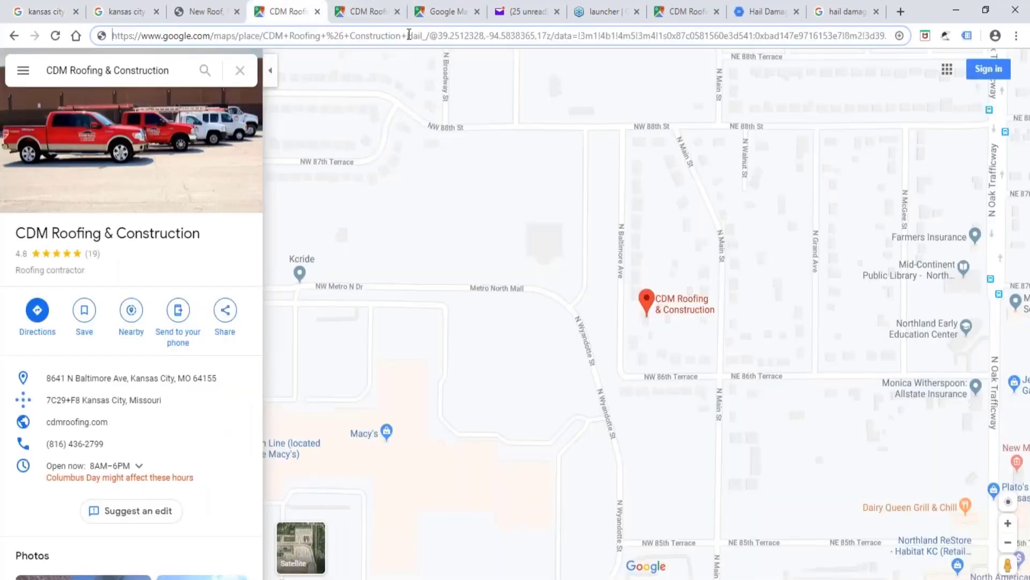
{"action": "double_click", "coordinate": [413, 35]}
{"action": "key", "text": "ctrl+v"}
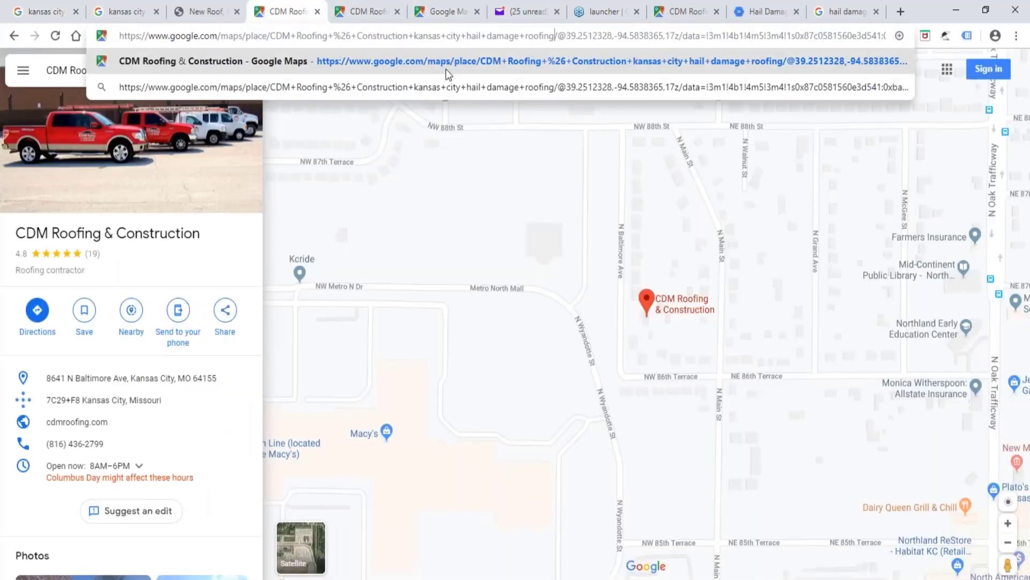
{"action": "left_click", "coordinate": [442, 71]}
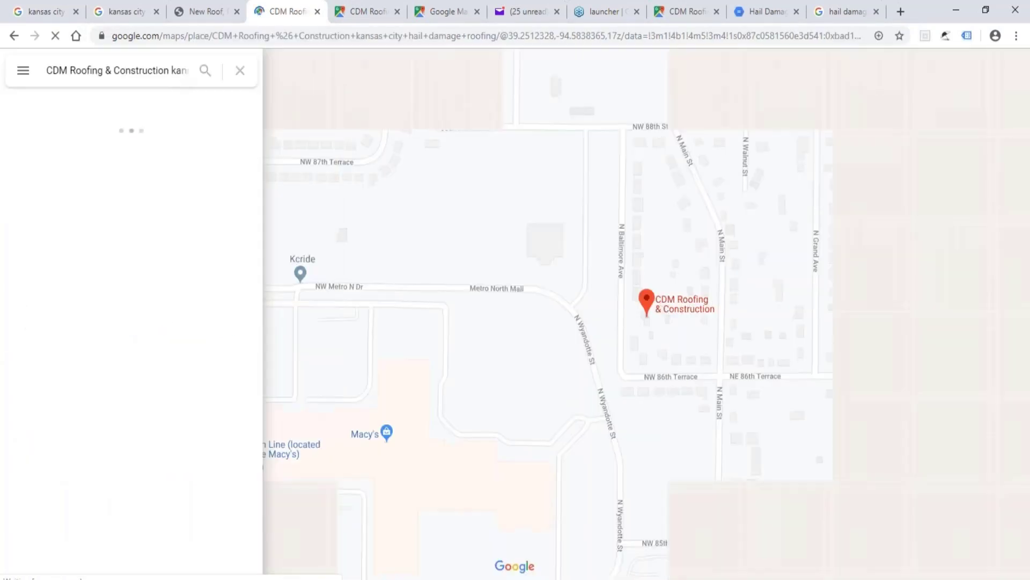
Highlight the business name plus keyword phrase in the Maps search box and copy the CDM Roofing listing's plus code.
{"action": "left_click", "coordinate": [171, 71]}
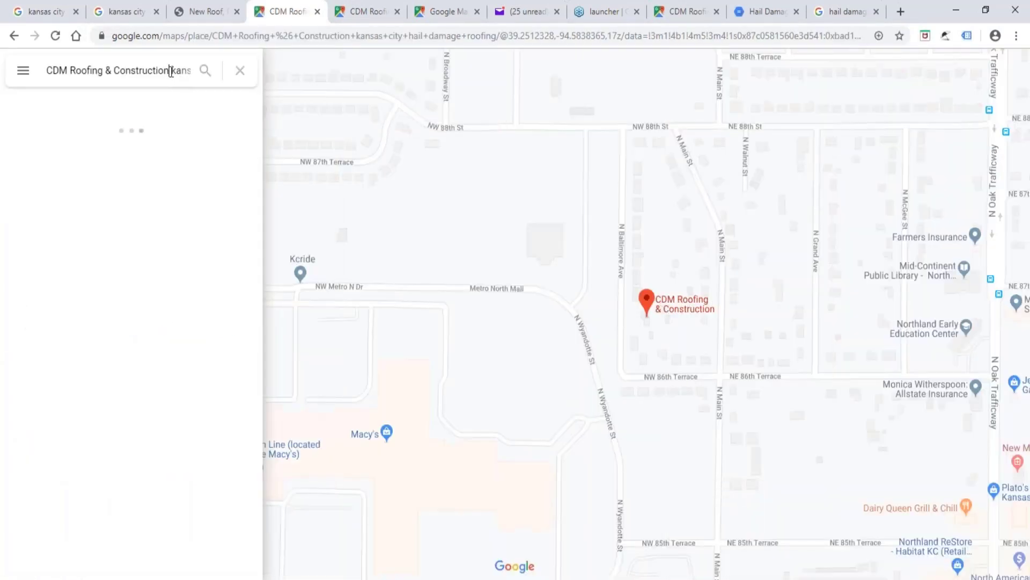
{"action": "left_click_drag", "start_coordinate": [55, 71], "coordinate": [203, 73]}
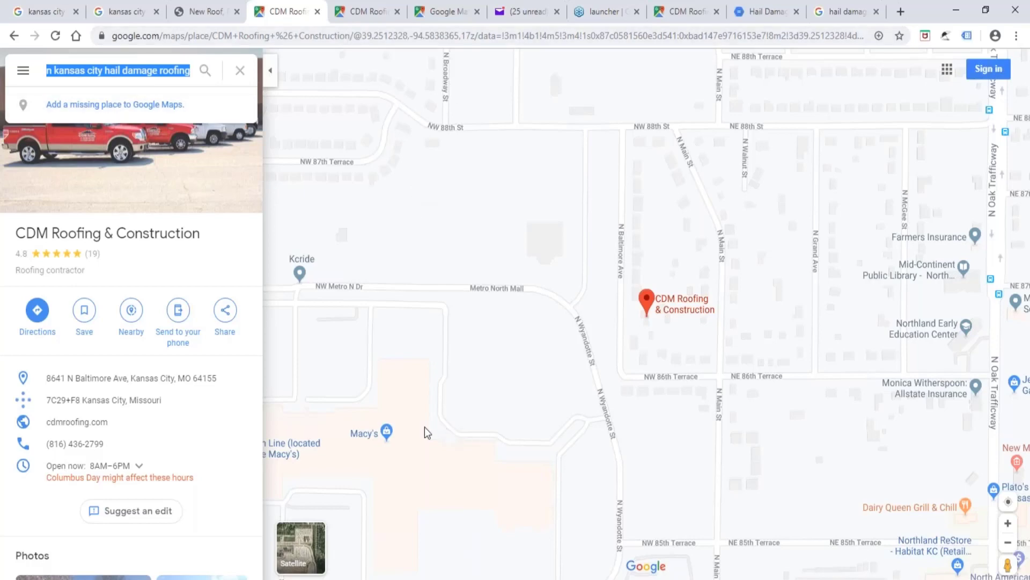
{"action": "left_click", "coordinate": [220, 365]}
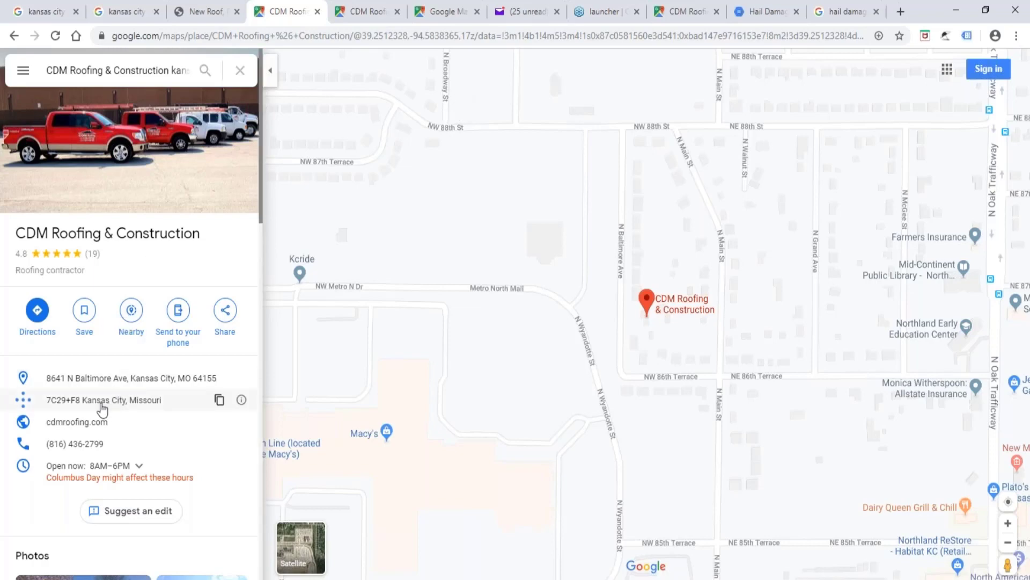
{"action": "left_click", "coordinate": [219, 401]}
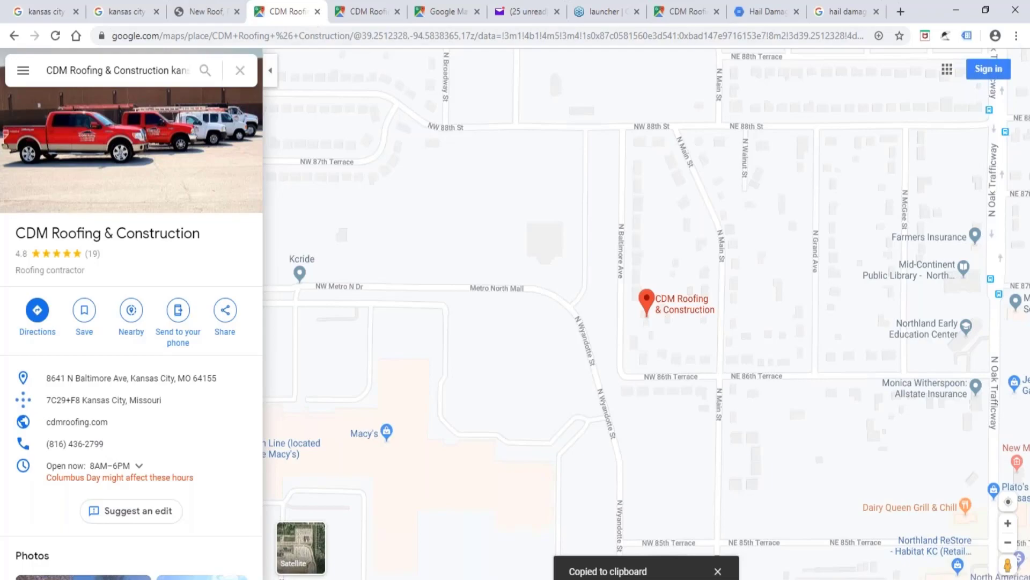
Examine the CDM Roofing website down to the footer for its contact details and service areas.
{"action": "left_click", "coordinate": [191, 6]}
{"action": "scroll", "coordinate": [177, 413], "scroll_direction": "down", "scroll_amount": 7}
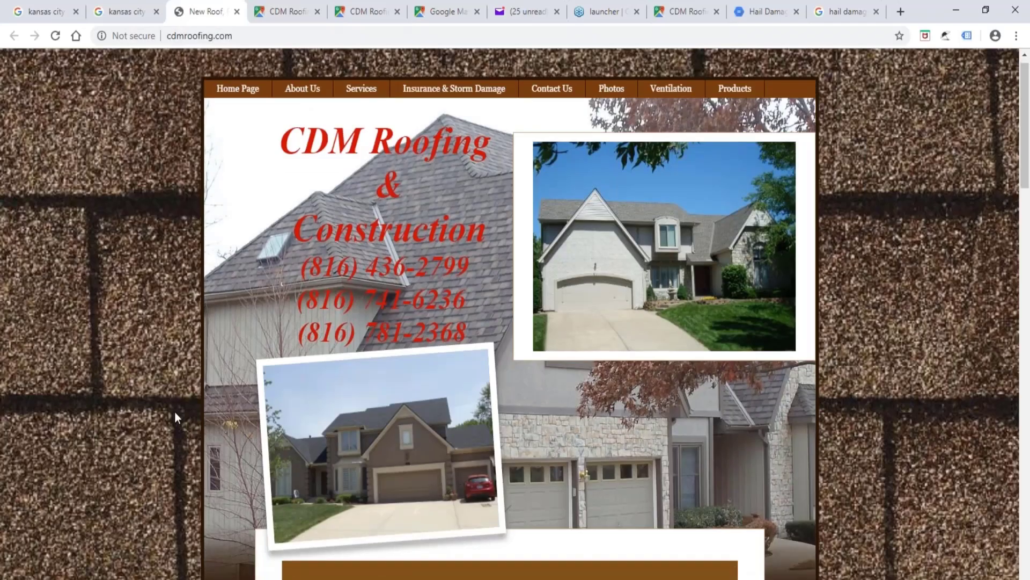
{"action": "scroll", "coordinate": [146, 370], "scroll_direction": "down", "scroll_amount": 3}
{"action": "scroll", "coordinate": [145, 370], "scroll_direction": "down", "scroll_amount": 15}
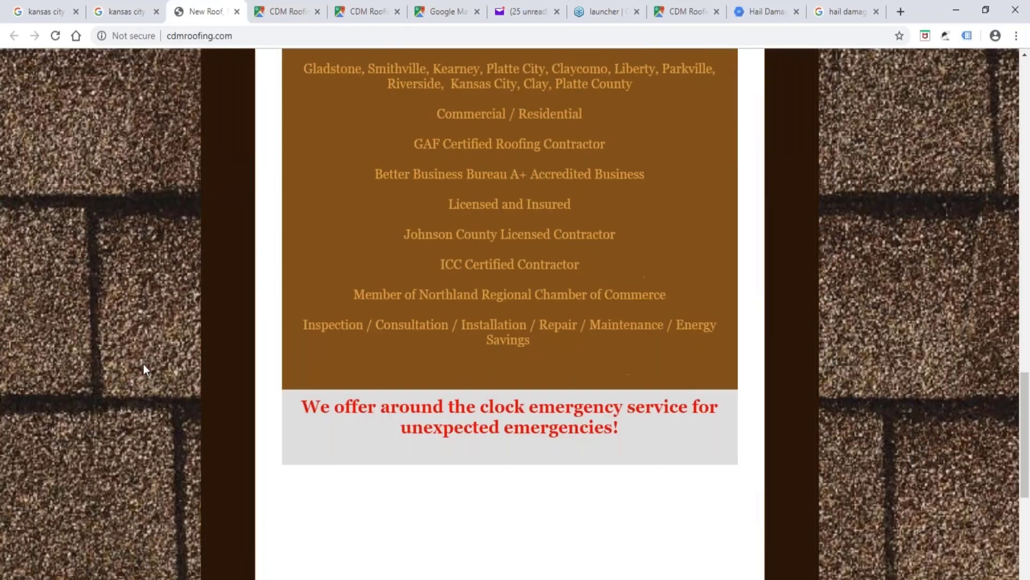
{"action": "scroll", "coordinate": [143, 362], "scroll_direction": "up", "scroll_amount": 9}
{"action": "scroll", "coordinate": [145, 360], "scroll_direction": "down", "scroll_amount": 10}
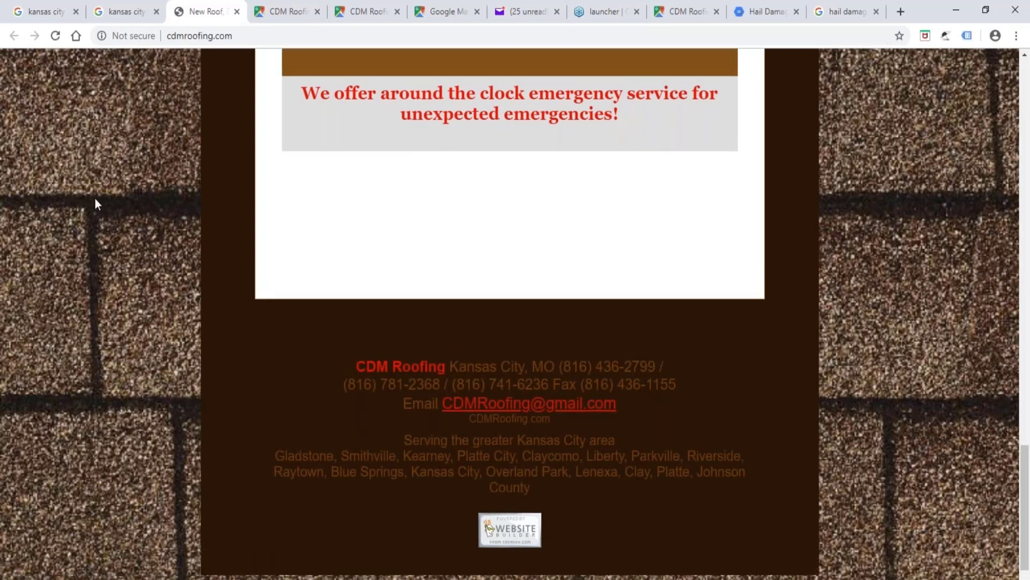
{"action": "scroll", "coordinate": [95, 198], "scroll_direction": "up", "scroll_amount": 10}
{"action": "scroll", "coordinate": [100, 193], "scroll_direction": "down", "scroll_amount": 10}
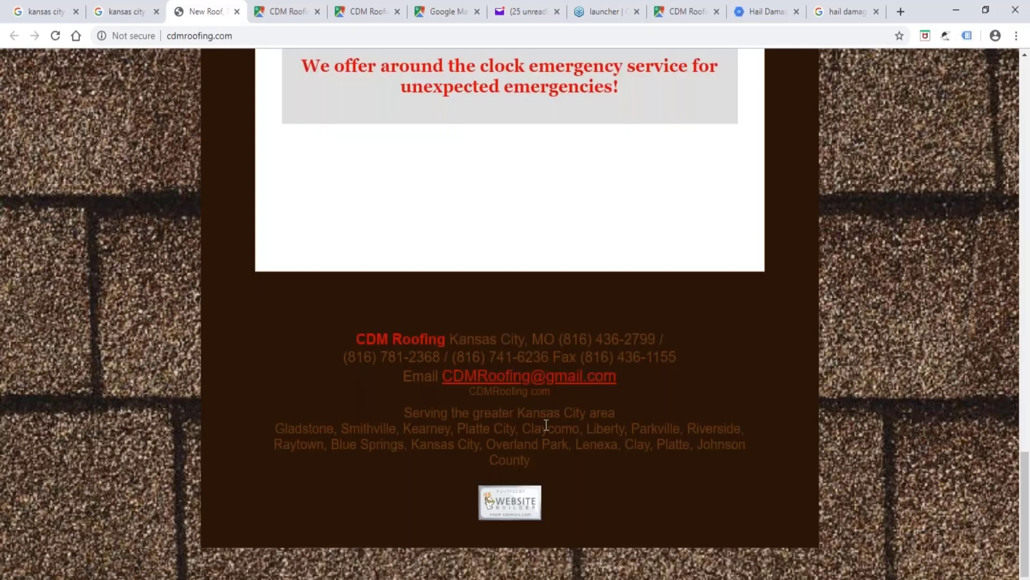
Highlight place names in the footer's service-area list, including Kansas City area, Kearney and Smithville.
{"action": "left_click_drag", "start_coordinate": [518, 413], "coordinate": [585, 428]}
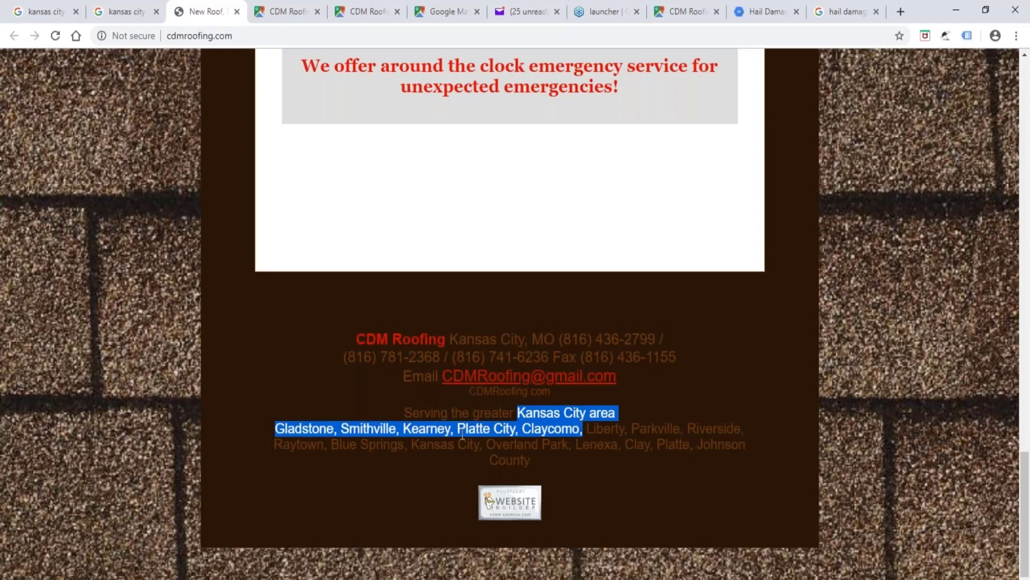
{"action": "left_click", "coordinate": [427, 428]}
{"action": "double_click", "coordinate": [432, 428]}
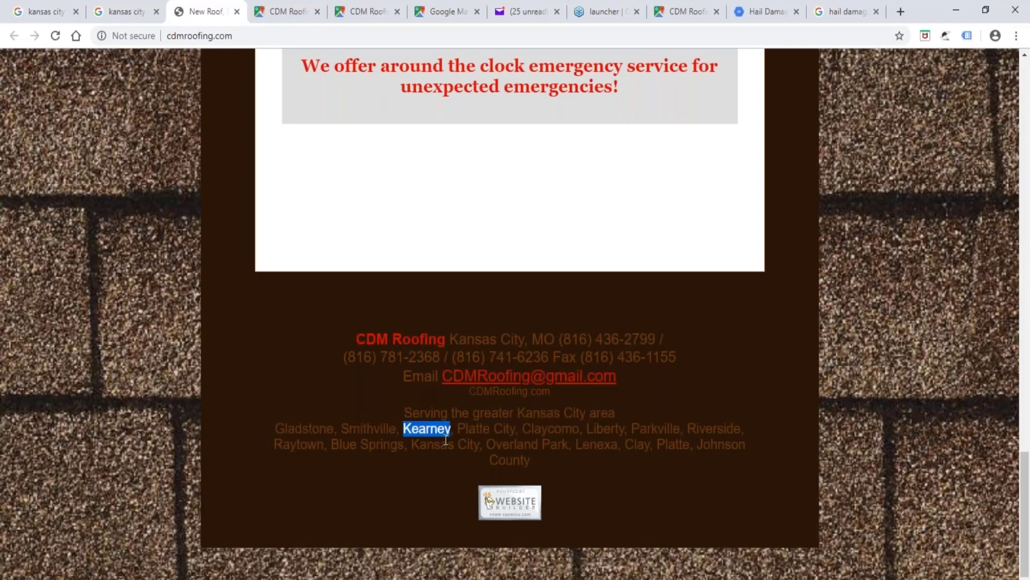
{"action": "double_click", "coordinate": [368, 428]}
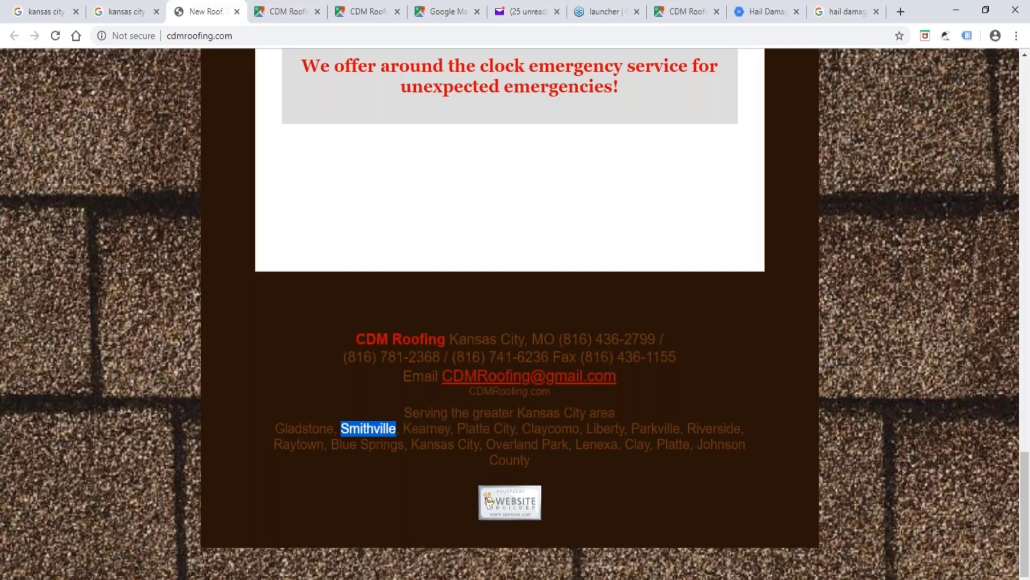
Switch to the Excel workbook showing the Cloud-KW sheet, and bring up the PDF Stack Design in Mega Cloud Stacker Factory Pro.
{"action": "left_click", "coordinate": [284, 578]}
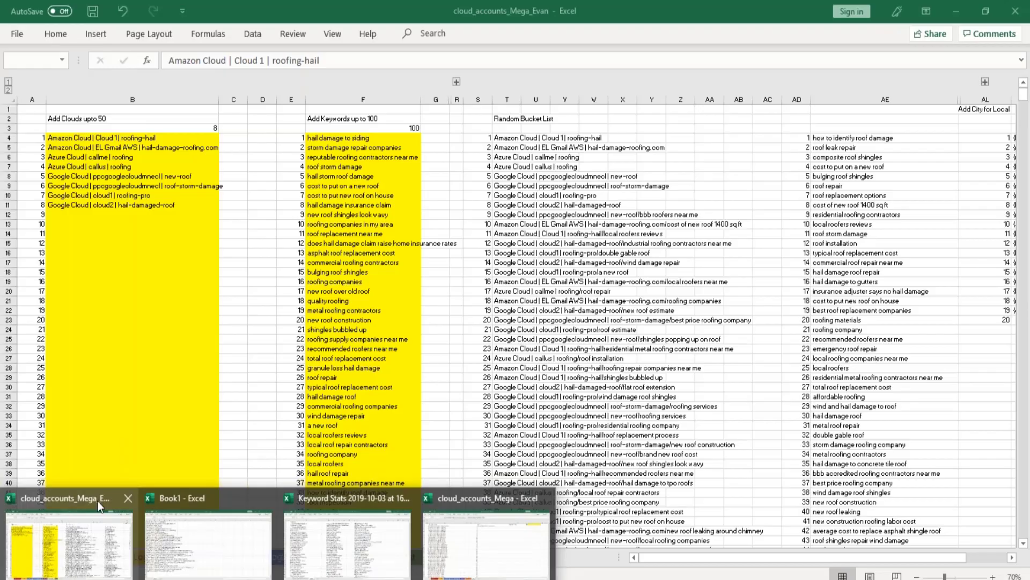
{"action": "left_click", "coordinate": [98, 500]}
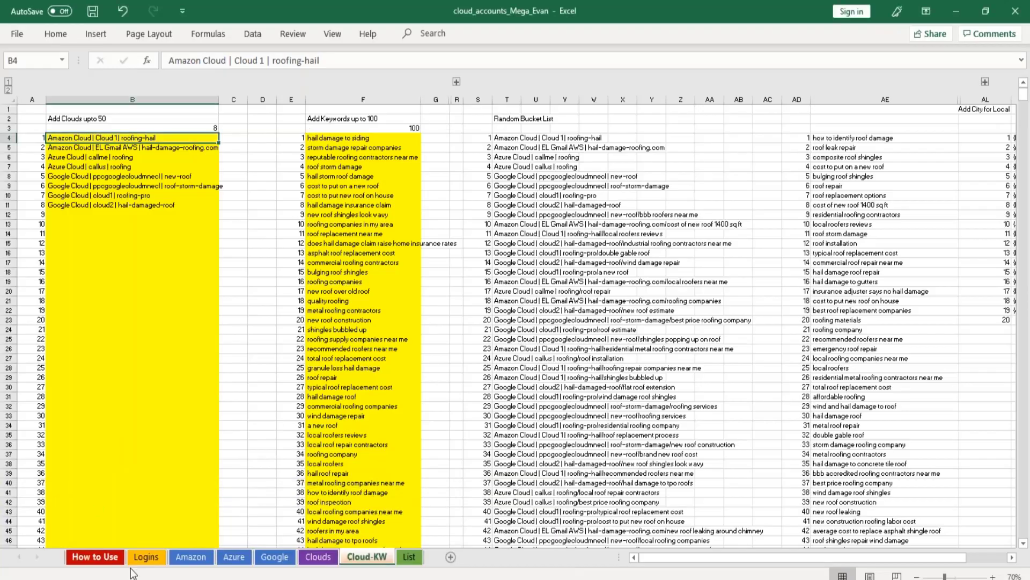
{"action": "left_click", "coordinate": [344, 579]}
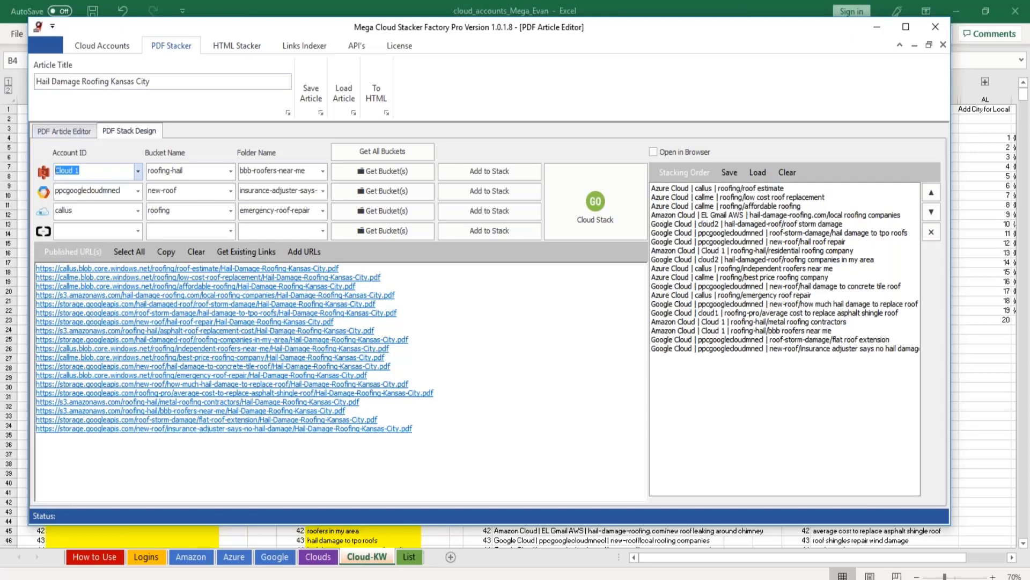
Send all published PDF URLs to the Links Indexer and submit the Hail Damage Roofing Kansas City campaign using the free allowance.
{"action": "mouse_move", "coordinate": [142, 579]}
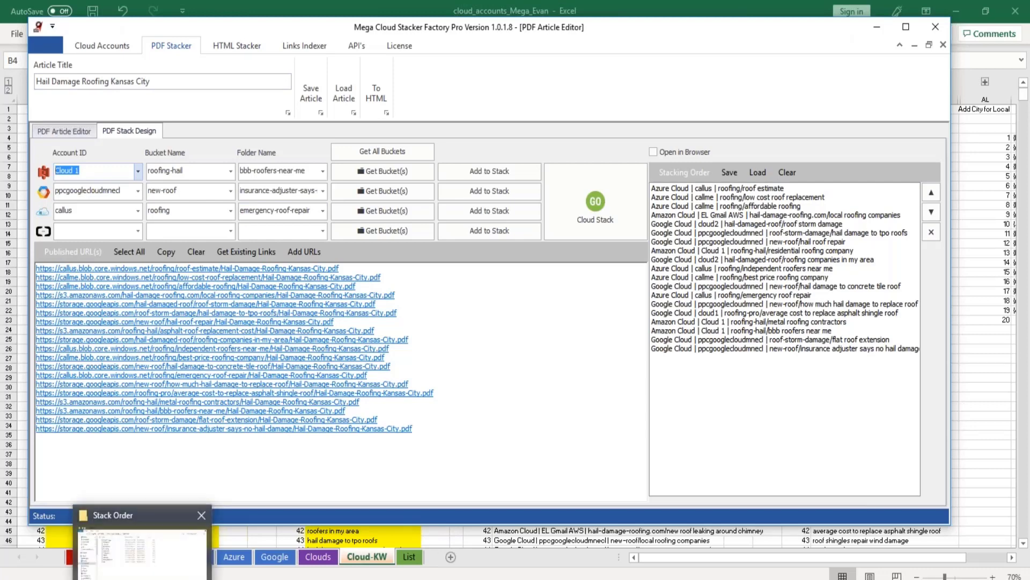
{"action": "left_click", "coordinate": [142, 553]}
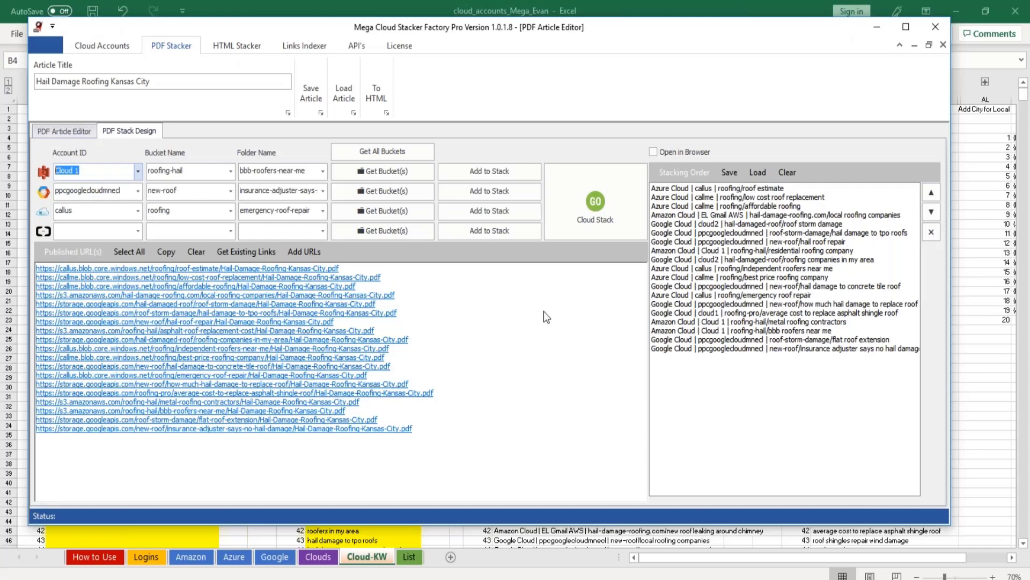
{"action": "left_click_drag", "start_coordinate": [414, 431], "coordinate": [16, 267]}
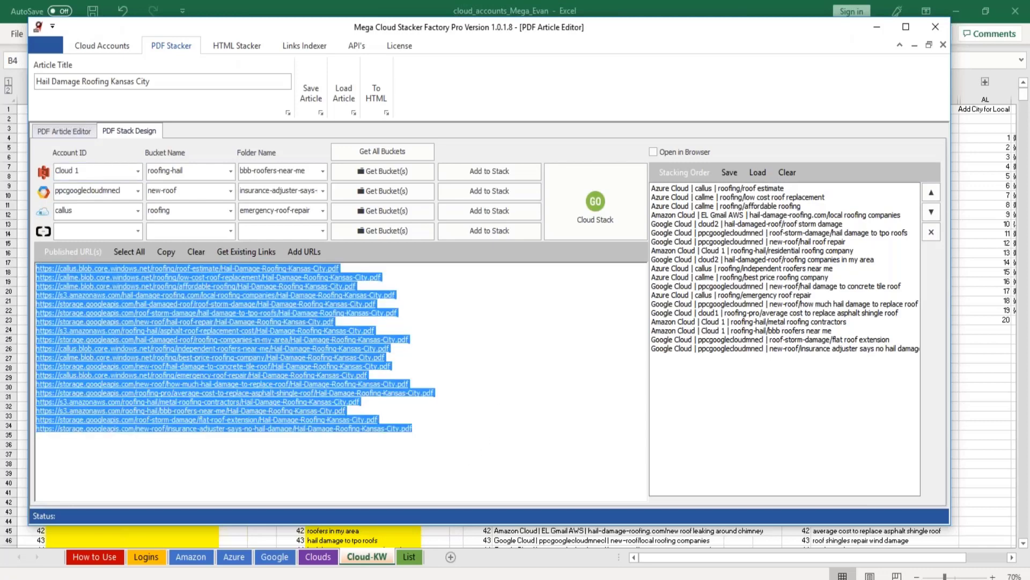
{"action": "left_click", "coordinate": [304, 251]}
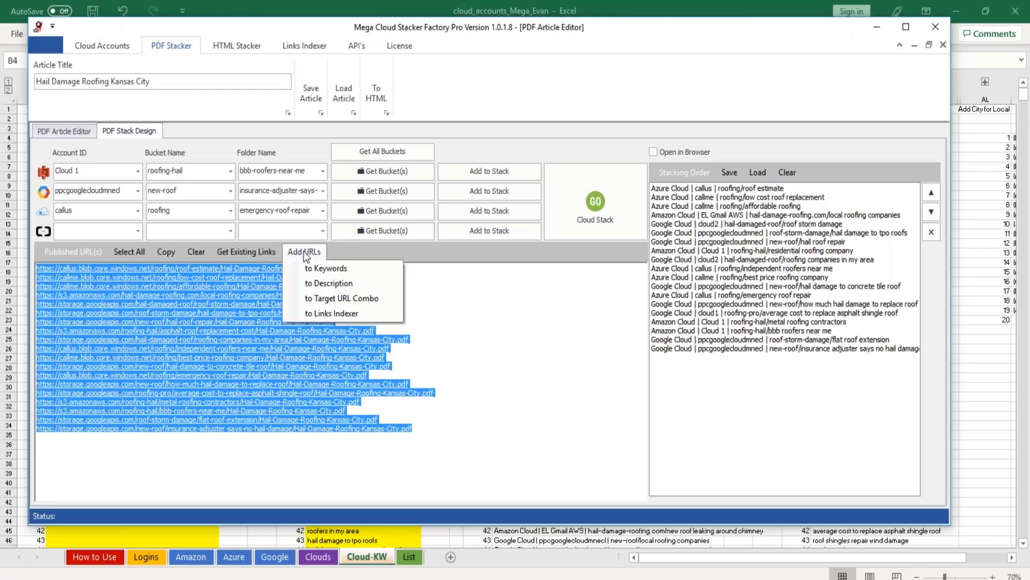
{"action": "left_click", "coordinate": [327, 313]}
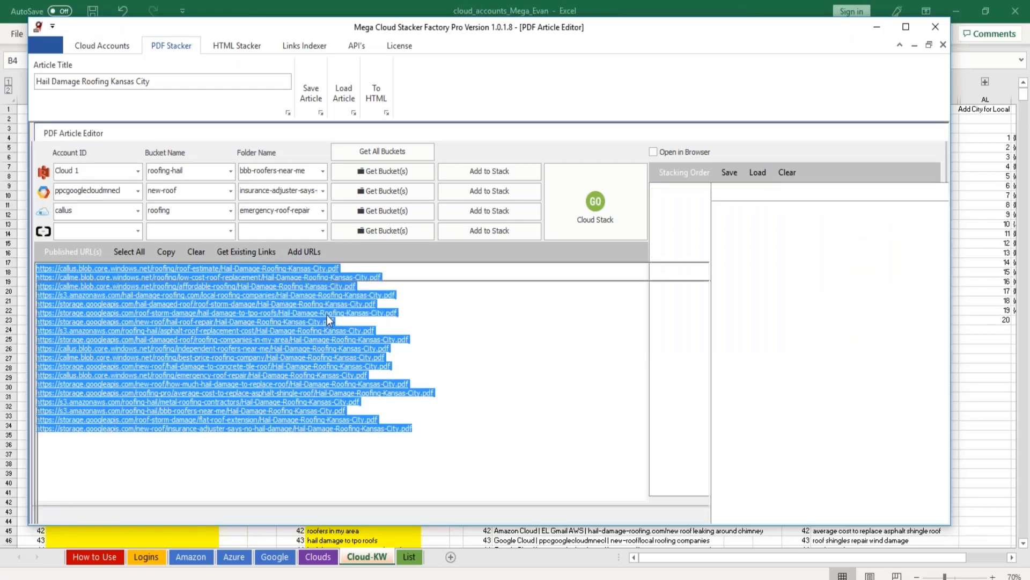
{"action": "left_click", "coordinate": [48, 102]}
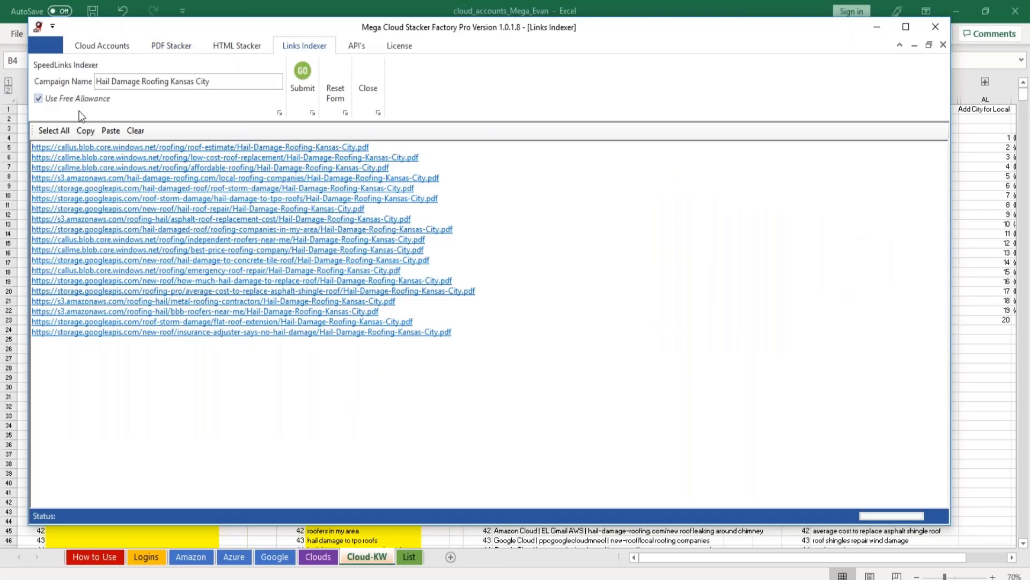
{"action": "left_click", "coordinate": [303, 72]}
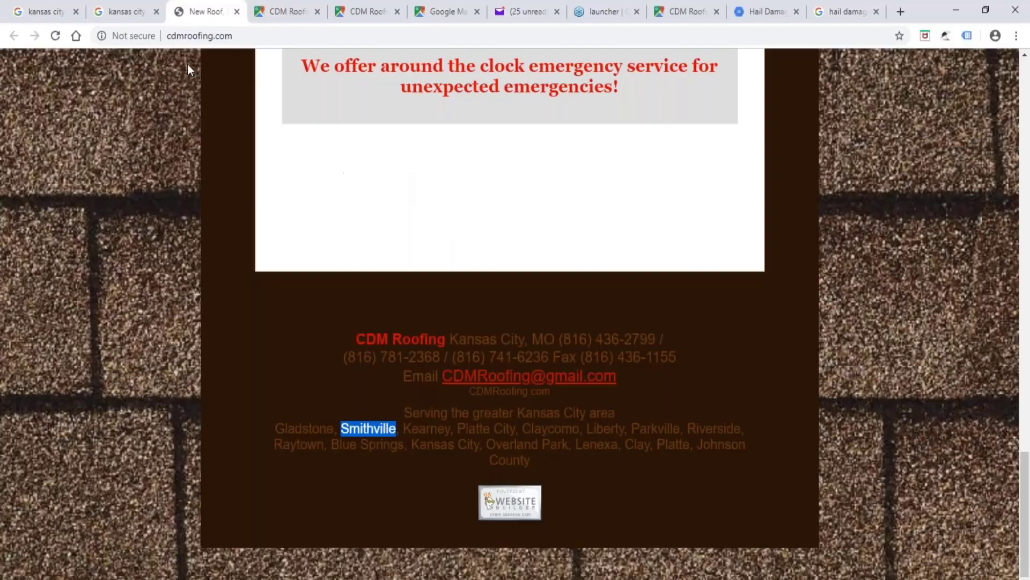
Switch to the browser's hail damage roofing results and search Google for "hail damage roofing alabama".
{"action": "left_click", "coordinate": [854, 13]}
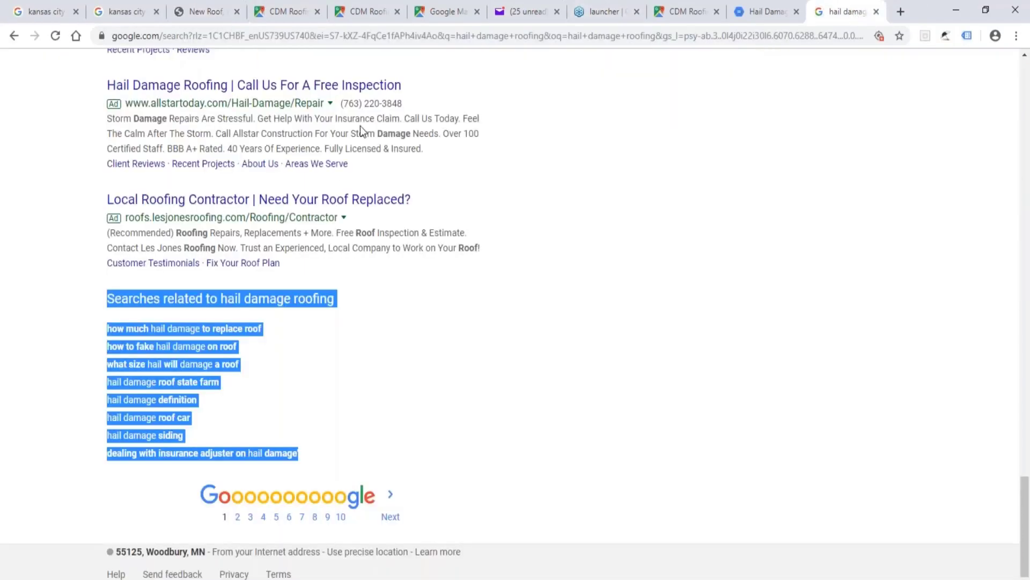
{"action": "scroll", "coordinate": [350, 177], "scroll_direction": "up", "scroll_amount": 10}
{"action": "scroll", "coordinate": [310, 172], "scroll_direction": "up", "scroll_amount": 1}
{"action": "left_click", "coordinate": [214, 66]}
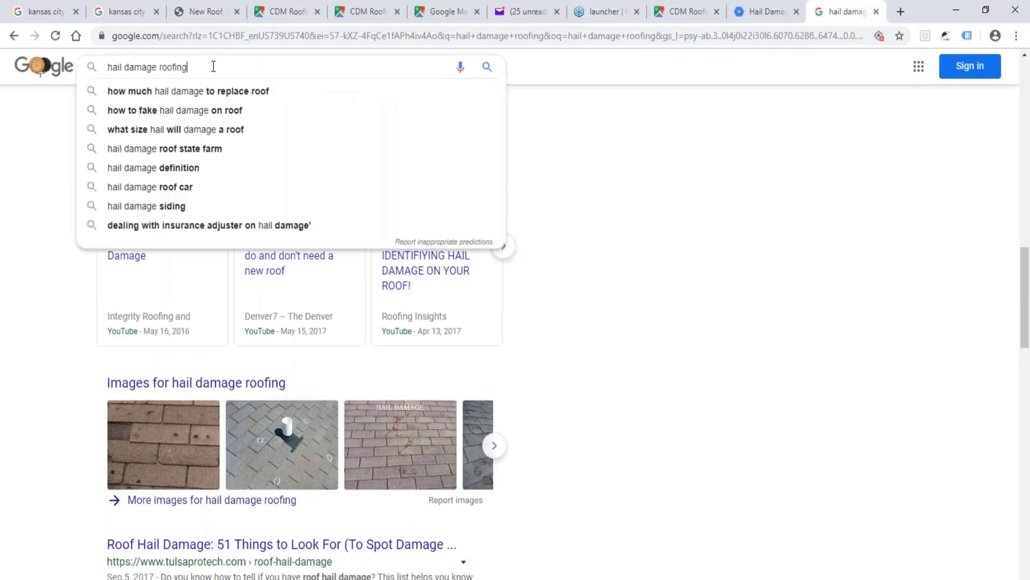
{"action": "type", "text": "alabama"}
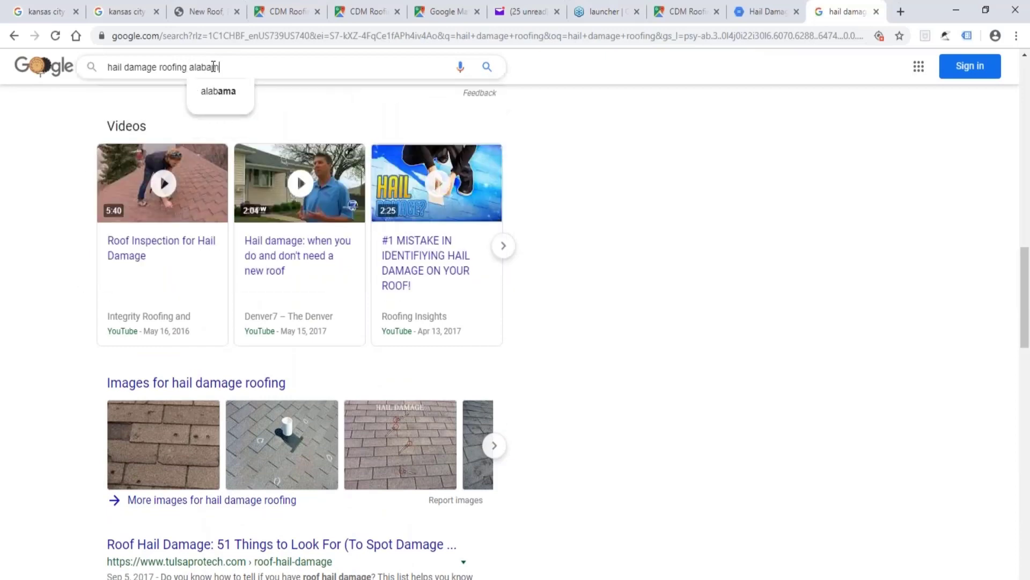
{"action": "key", "text": "Return"}
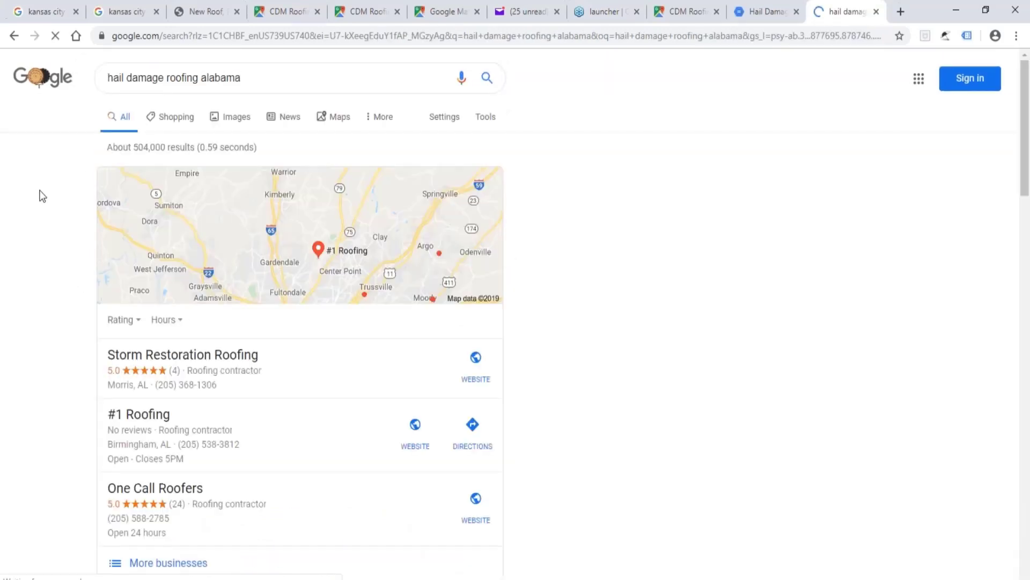
Examine the first two pages of Google results for cloud-hosted roofing PDFs about Alabama.
{"action": "scroll", "coordinate": [32, 311], "scroll_direction": "down", "scroll_amount": 8}
{"action": "scroll", "coordinate": [53, 292], "scroll_direction": "down", "scroll_amount": 12}
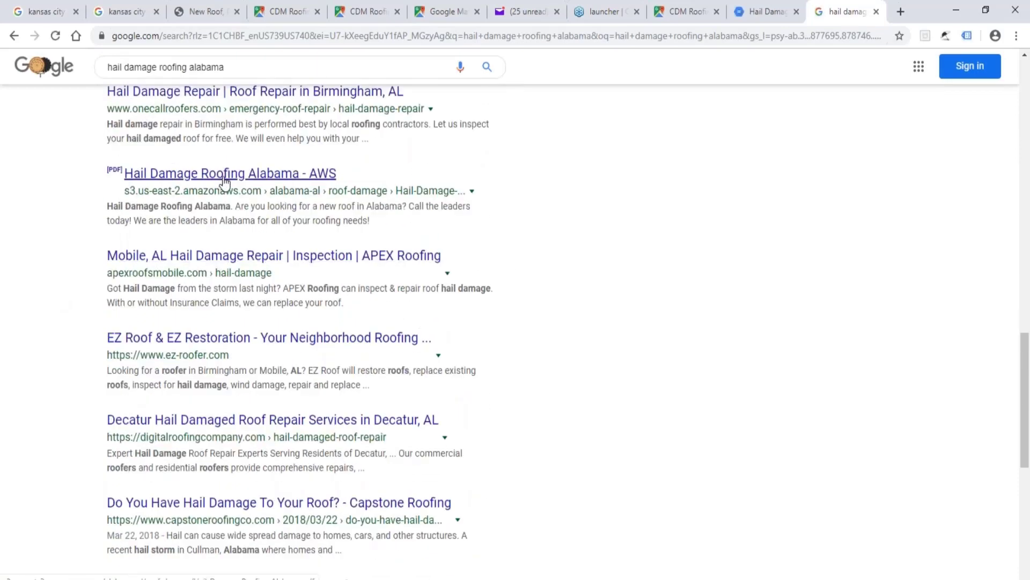
{"action": "scroll", "coordinate": [225, 183], "scroll_direction": "up", "scroll_amount": 10}
{"action": "scroll", "coordinate": [225, 183], "scroll_direction": "down", "scroll_amount": 4}
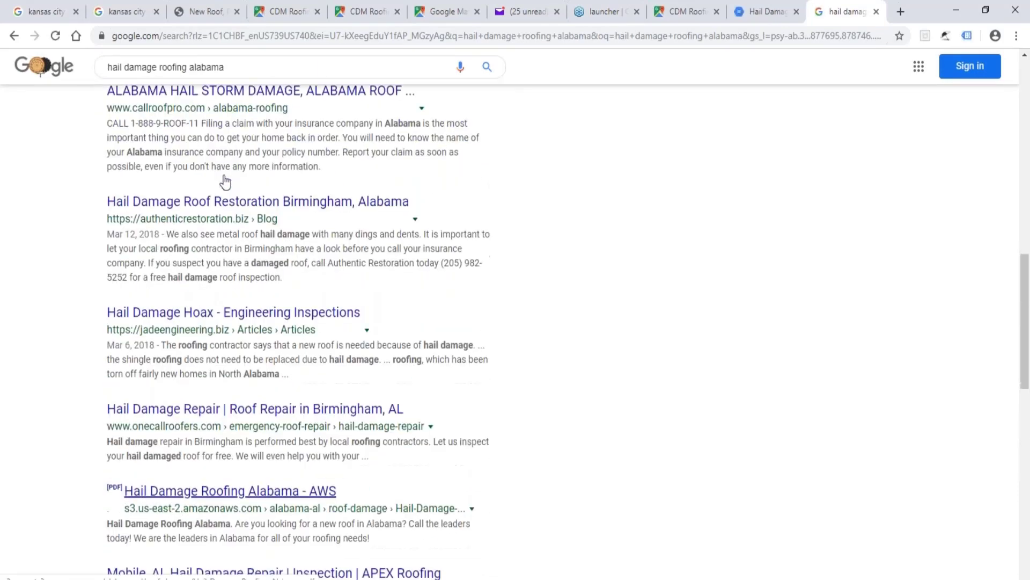
{"action": "scroll", "coordinate": [225, 183], "scroll_direction": "down", "scroll_amount": 6}
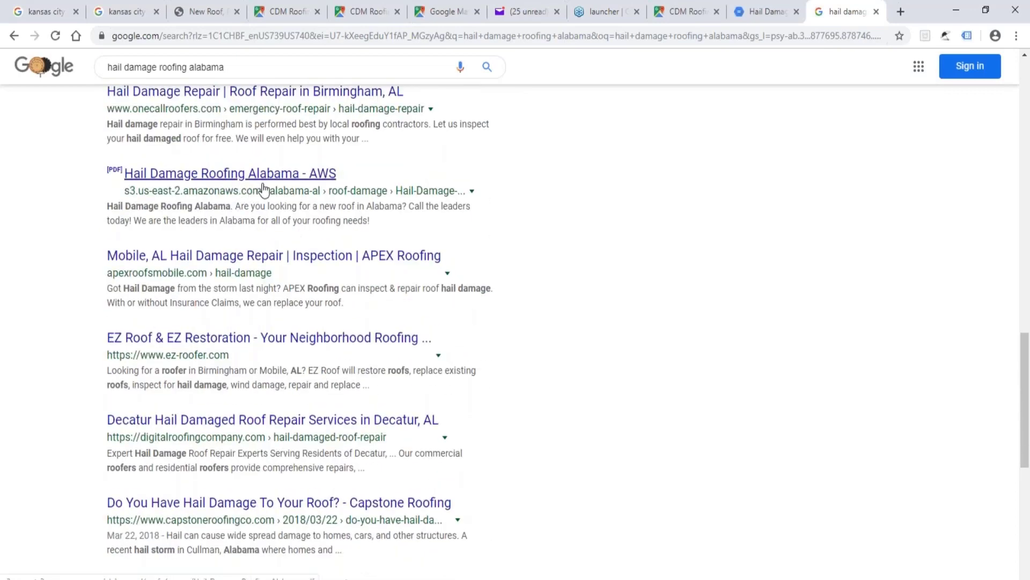
{"action": "scroll", "coordinate": [263, 189], "scroll_direction": "down", "scroll_amount": 8}
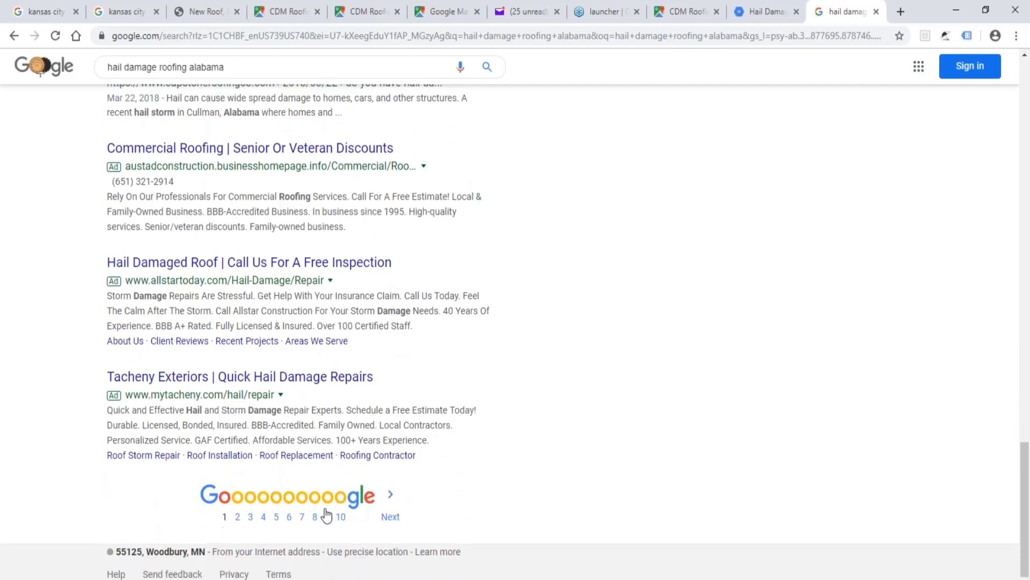
{"action": "left_click", "coordinate": [392, 519]}
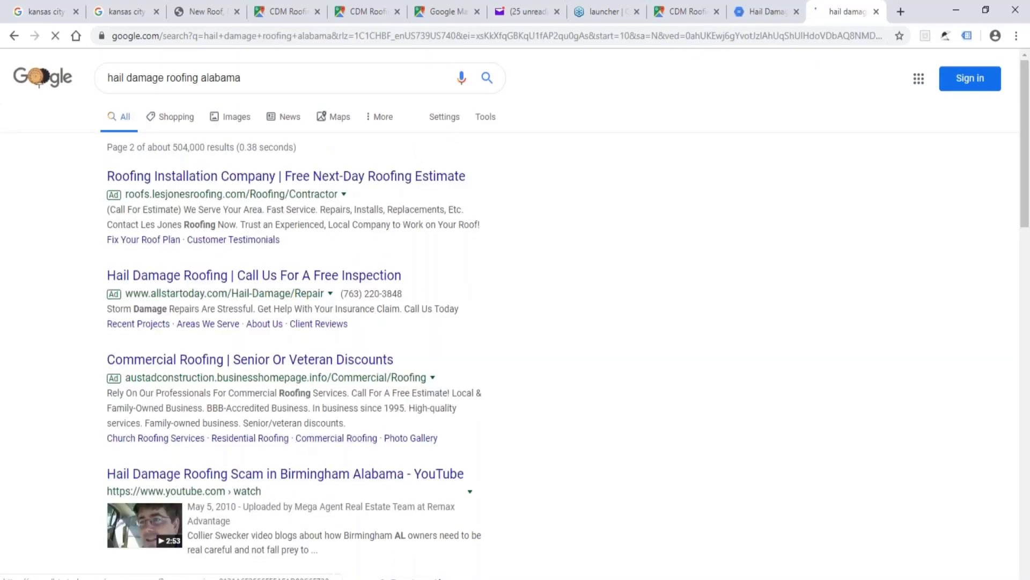
{"action": "scroll", "coordinate": [221, 301], "scroll_direction": "down", "scroll_amount": 1}
{"action": "scroll", "coordinate": [222, 301], "scroll_direction": "down", "scroll_amount": 6}
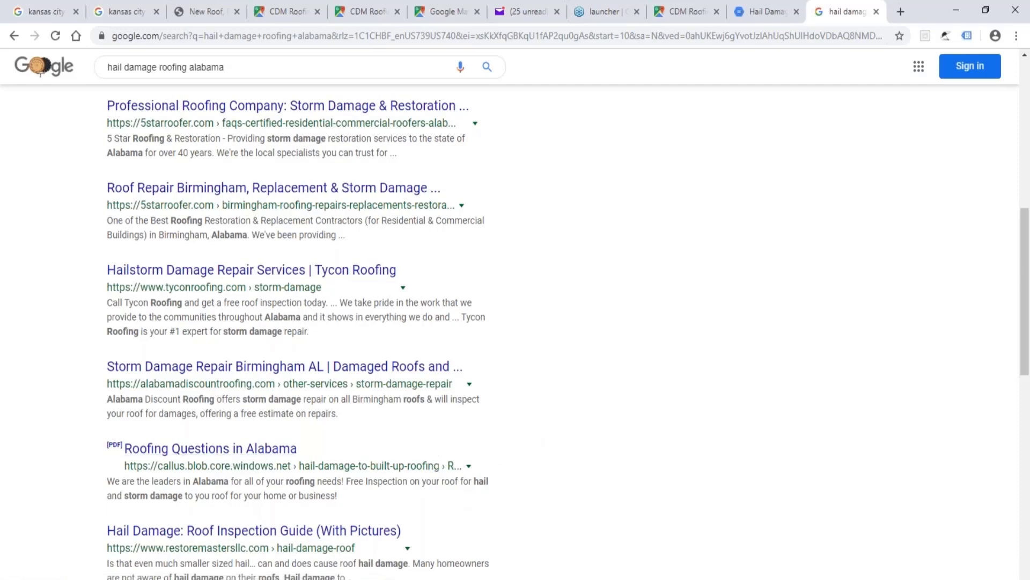
Switch to the cloud_accounts_Mega_Evan workbook in Excel to view its Cloud-KW sheet.
{"action": "left_click", "coordinate": [236, 579]}
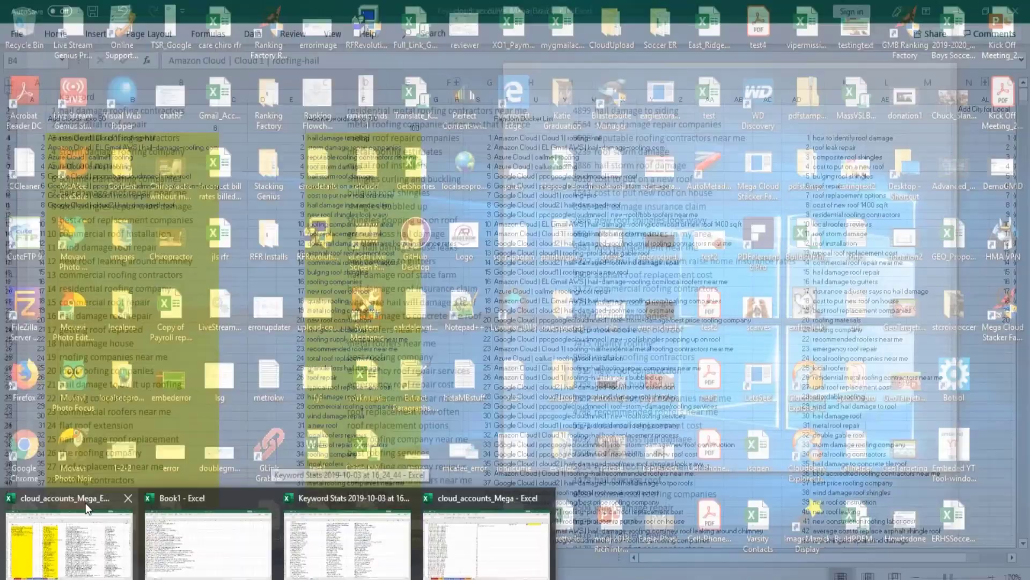
{"action": "left_click", "coordinate": [85, 503]}
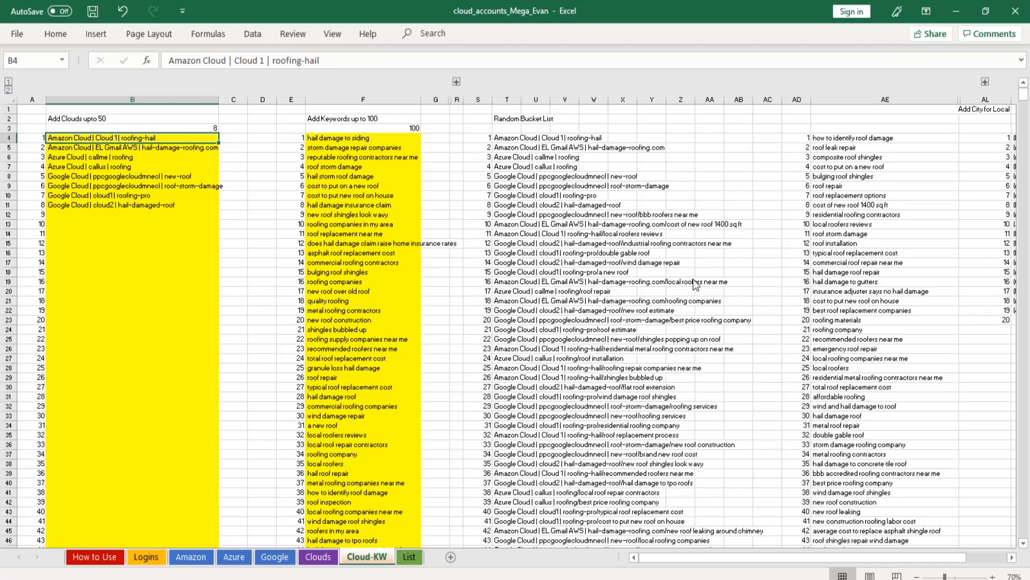
{"action": "key", "text": "alt+Tab"}
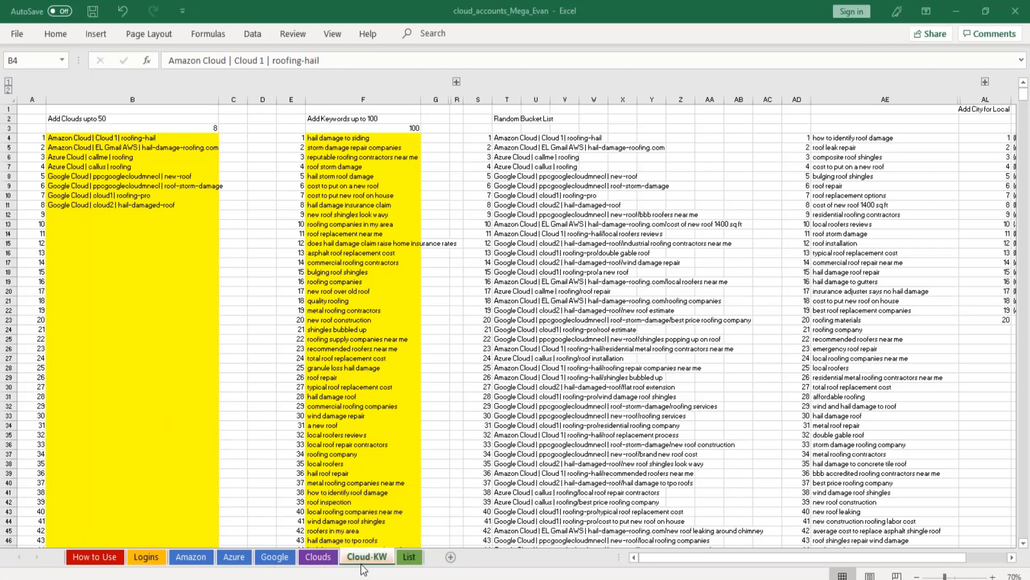
{"action": "left_click", "coordinate": [407, 557]}
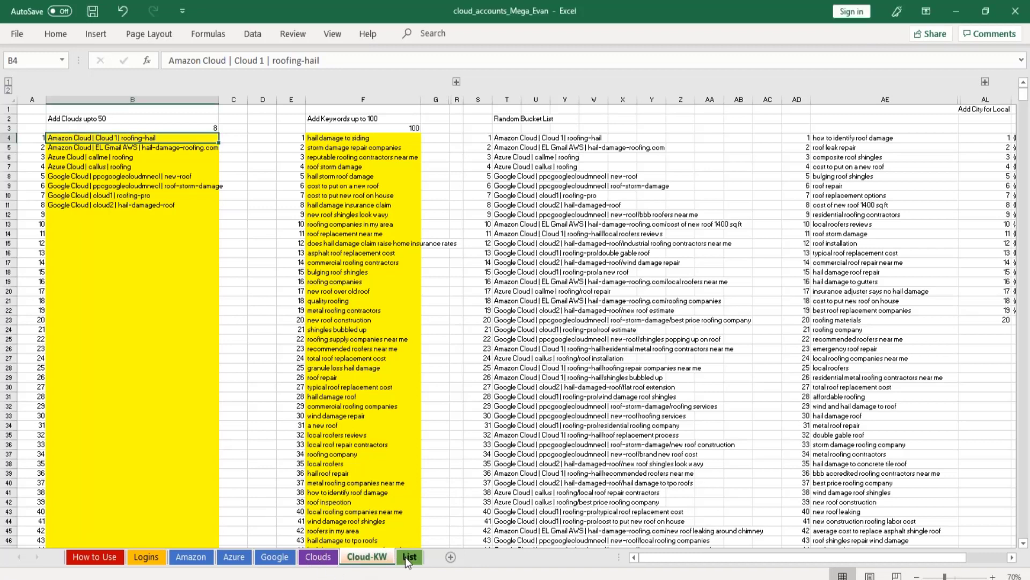
Set the cloud name in cell W1 of the Clouds sheet to insurance.quote.
{"action": "left_click", "coordinate": [317, 557]}
{"action": "left_click", "coordinate": [164, 115]}
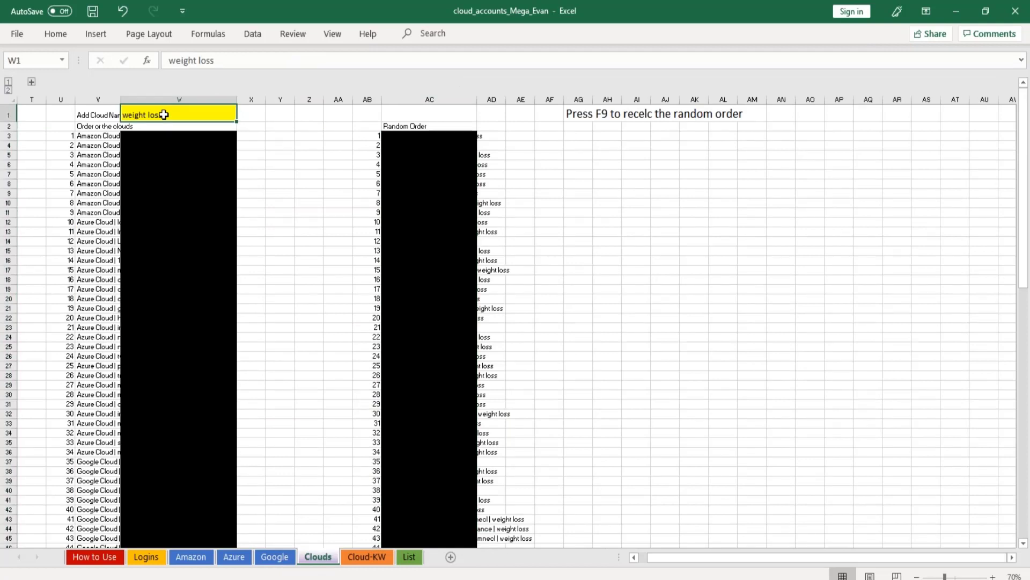
{"action": "type", "text": "insuranc"}
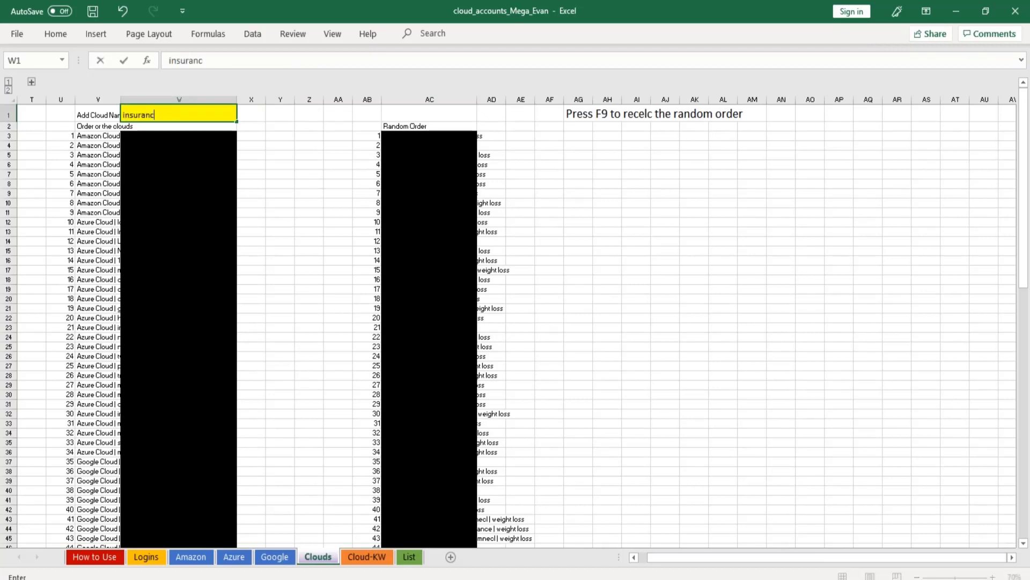
{"action": "type", "text": "e.quote"}
{"action": "key", "text": "Return"}
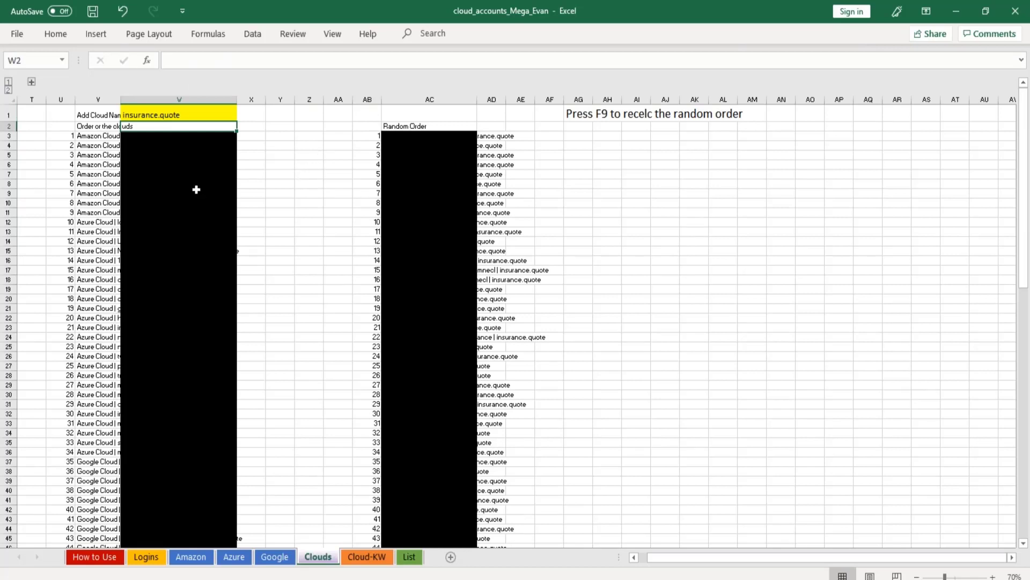
Copy the first ten entries of the ordered clouds list, cells V3 to V12.
{"action": "left_click", "coordinate": [99, 136]}
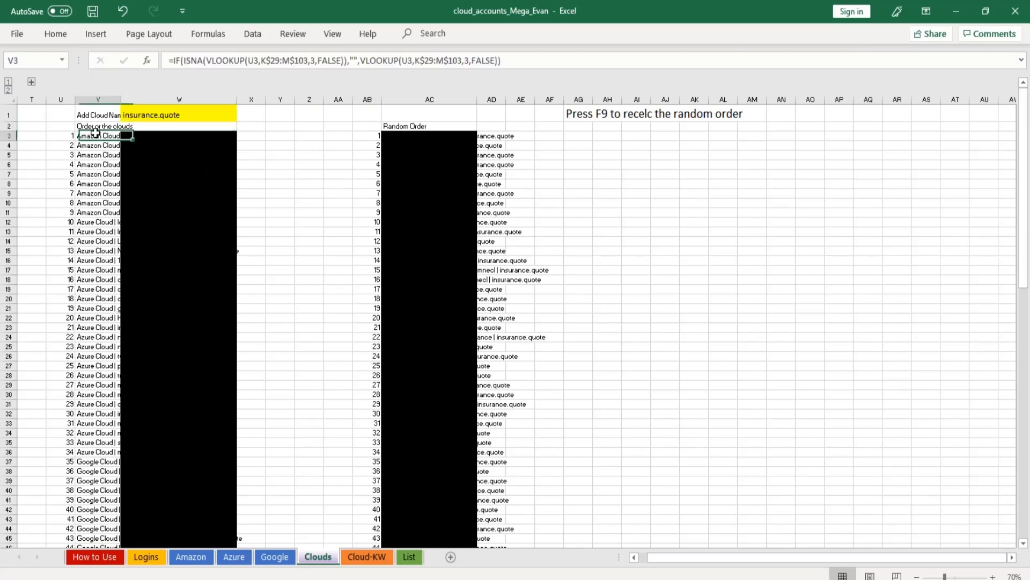
{"action": "left_click", "coordinate": [102, 115]}
{"action": "left_click_drag", "start_coordinate": [102, 136], "coordinate": [107, 338]}
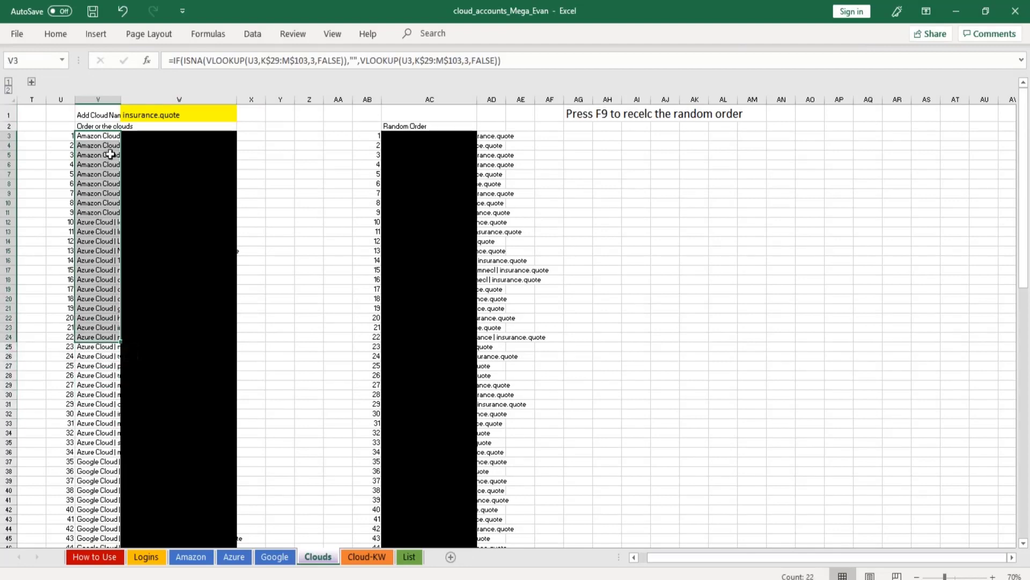
{"action": "left_click_drag", "start_coordinate": [101, 138], "coordinate": [95, 223]}
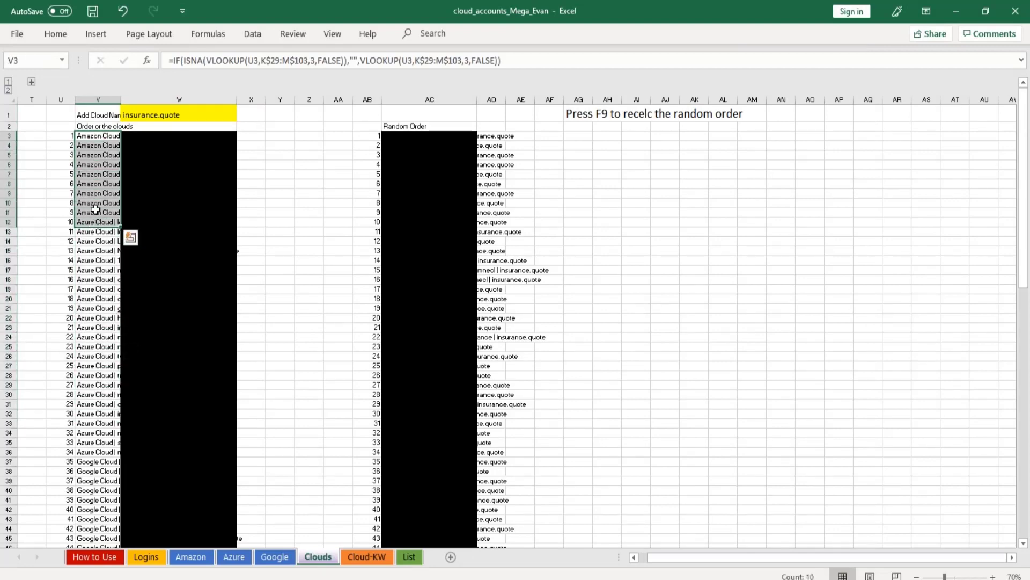
{"action": "right_click", "coordinate": [91, 193]}
{"action": "left_click", "coordinate": [129, 229]}
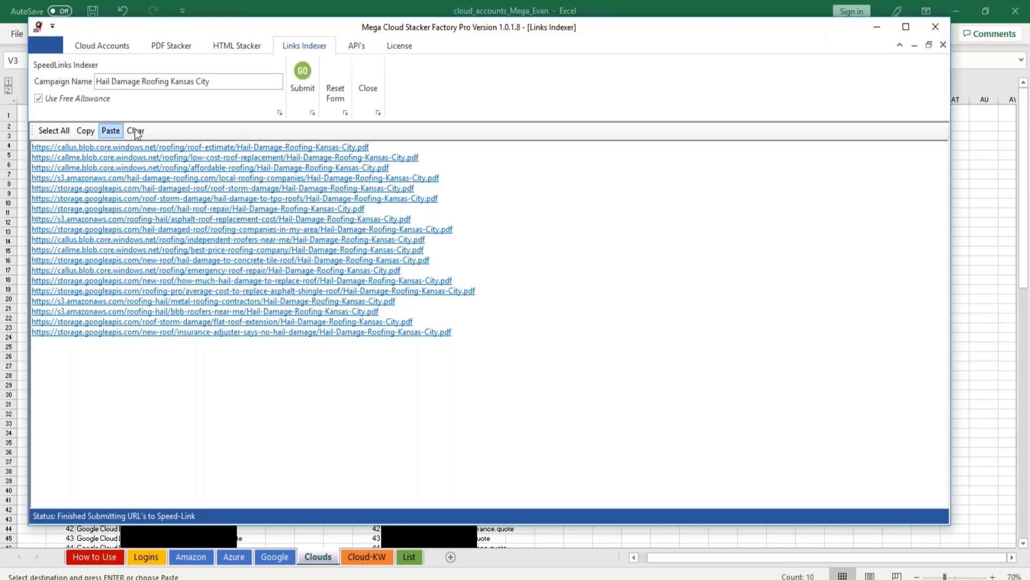
Show the PDF Stack Design in Mega Cloud Stacker Factory Pro, and select all text in the untitled Notepad file before returning to it.
{"action": "left_click", "coordinate": [170, 45]}
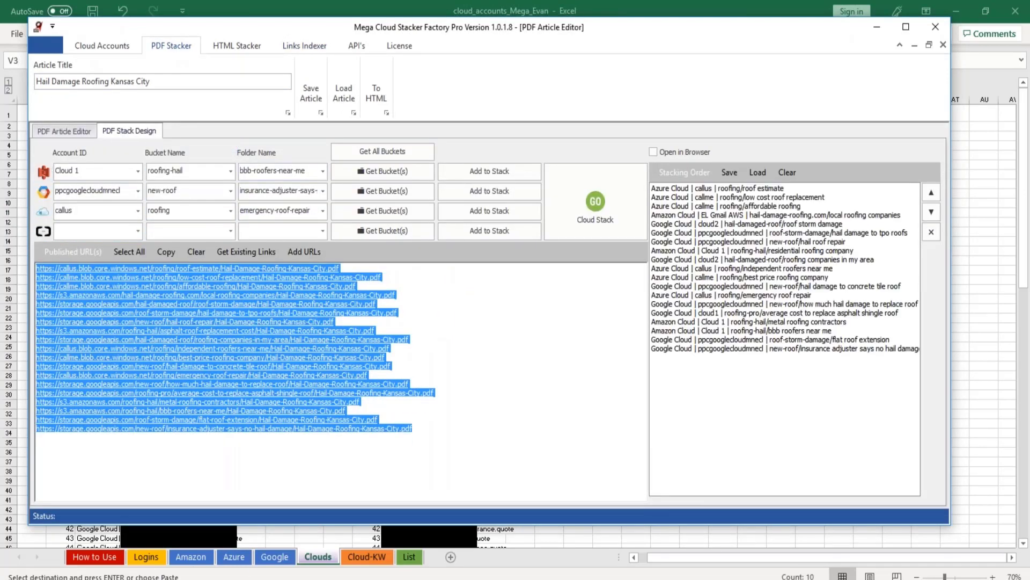
{"action": "left_click", "coordinate": [317, 579]}
{"action": "left_click", "coordinate": [548, 534]}
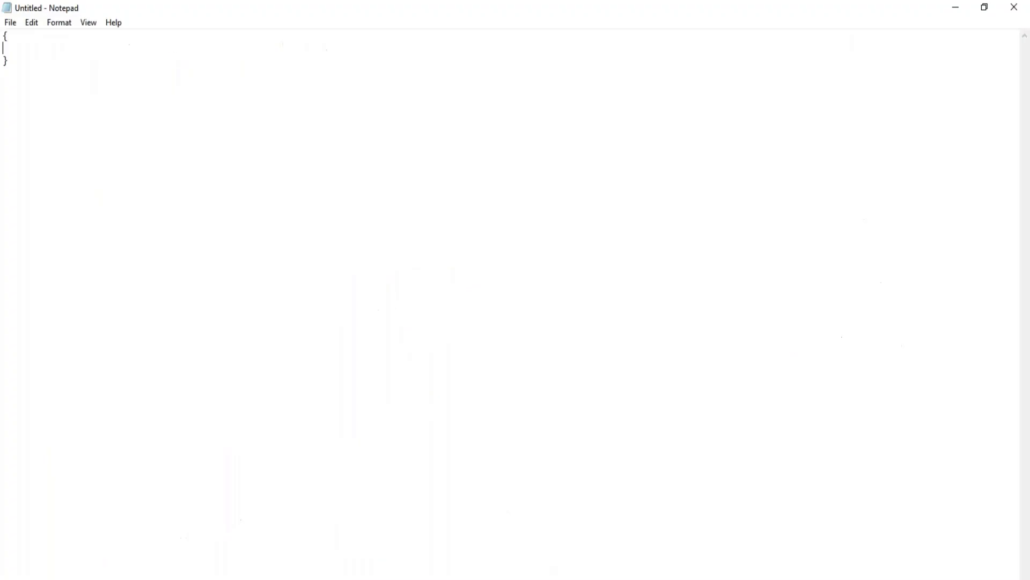
{"action": "key", "text": "ctrl+a"}
{"action": "left_click", "coordinate": [172, 579]}
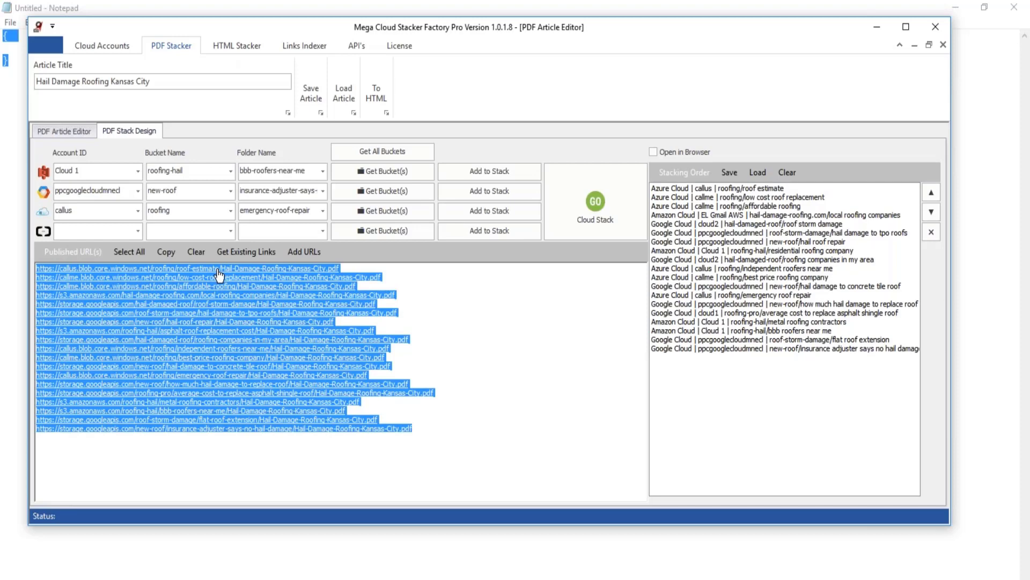
View the Amazon sheet of the cloud_accounts_Mega_Evan workbook and return to the PDF Stack Design in Mega Cloud Stacker Factory Pro.
{"action": "left_click", "coordinate": [277, 579]}
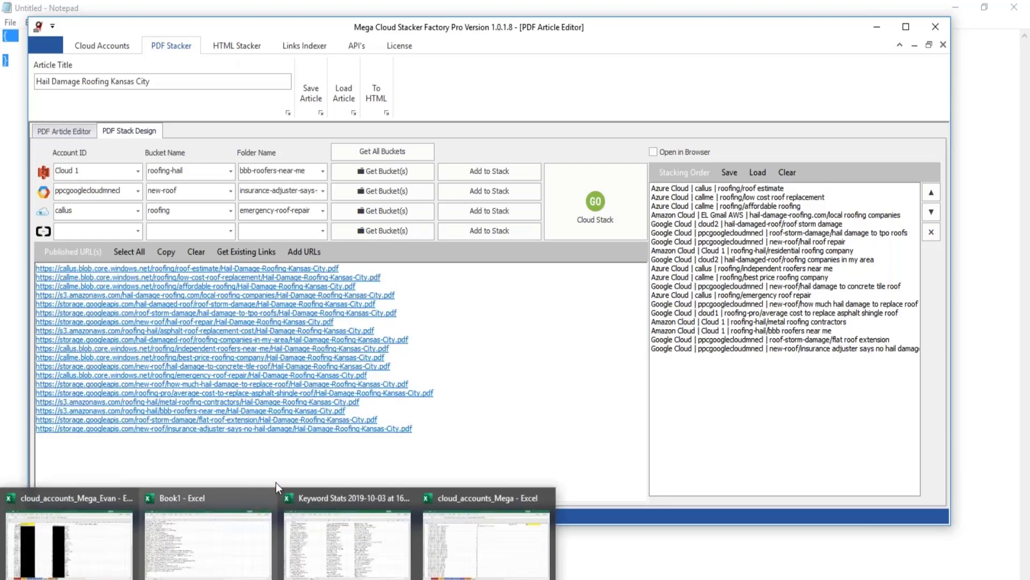
{"action": "left_click", "coordinate": [94, 492]}
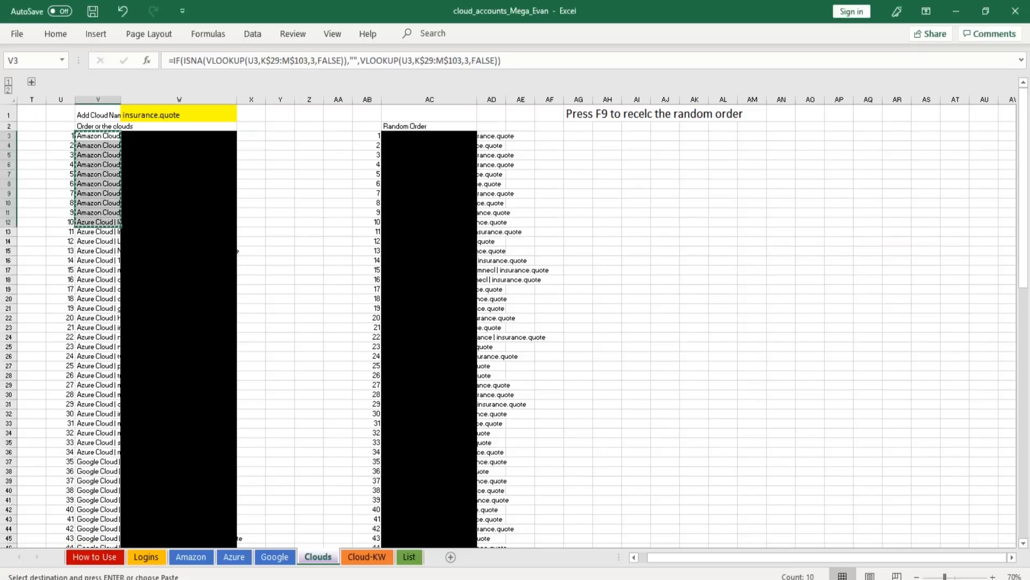
{"action": "left_click", "coordinate": [199, 562]}
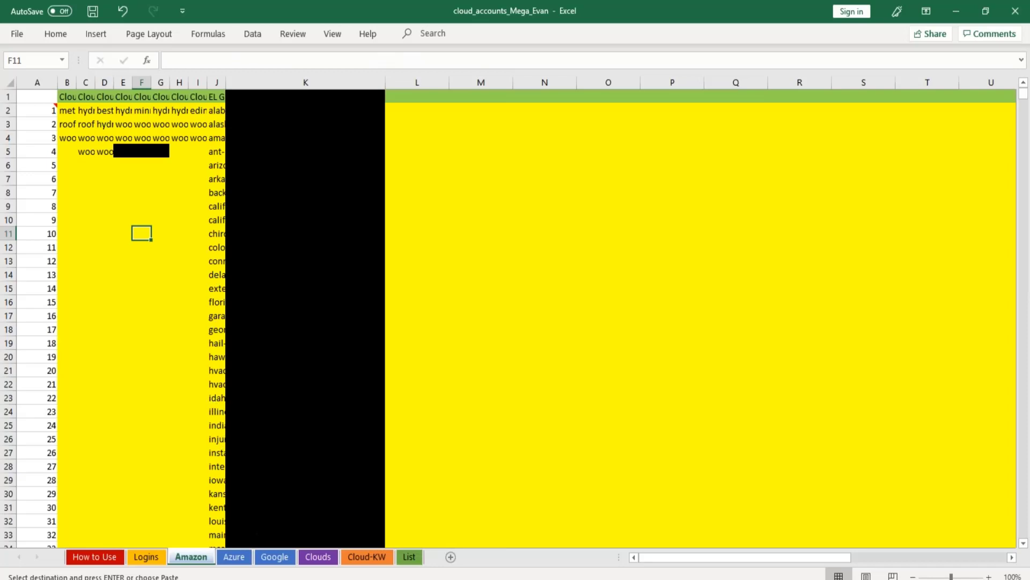
{"action": "key", "text": "alt+Tab"}
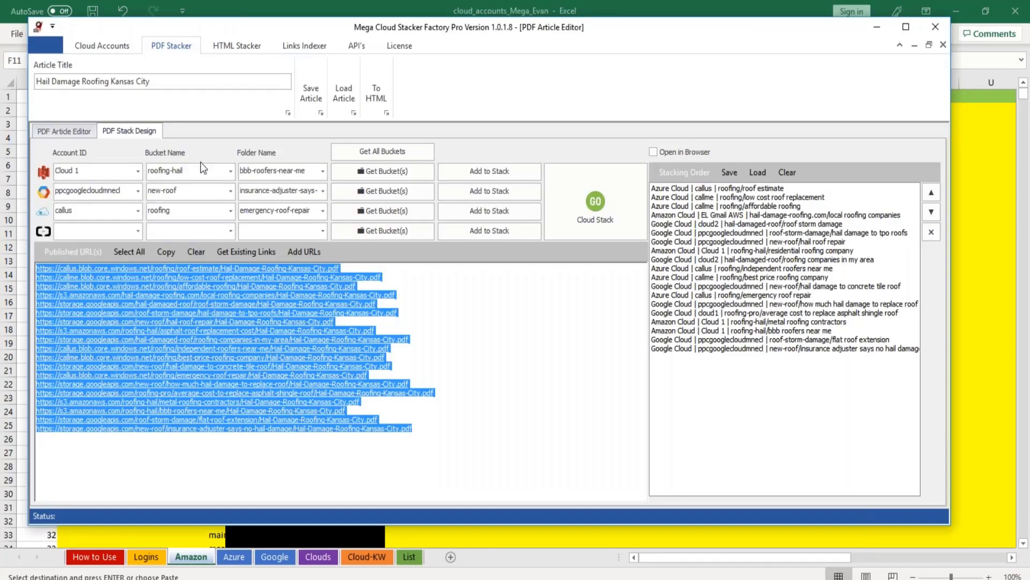
Show the copy-all option for the Amazon bucket names, and select cell B2 on the workbook's Amazon sheet as the paste location.
{"action": "right_click", "coordinate": [199, 175]}
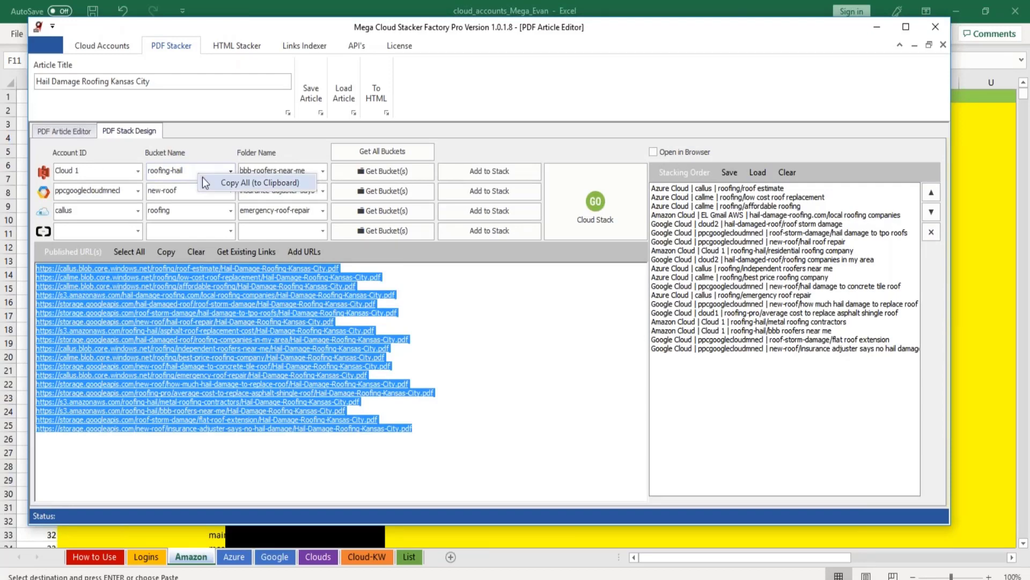
{"action": "left_click", "coordinate": [450, 535]}
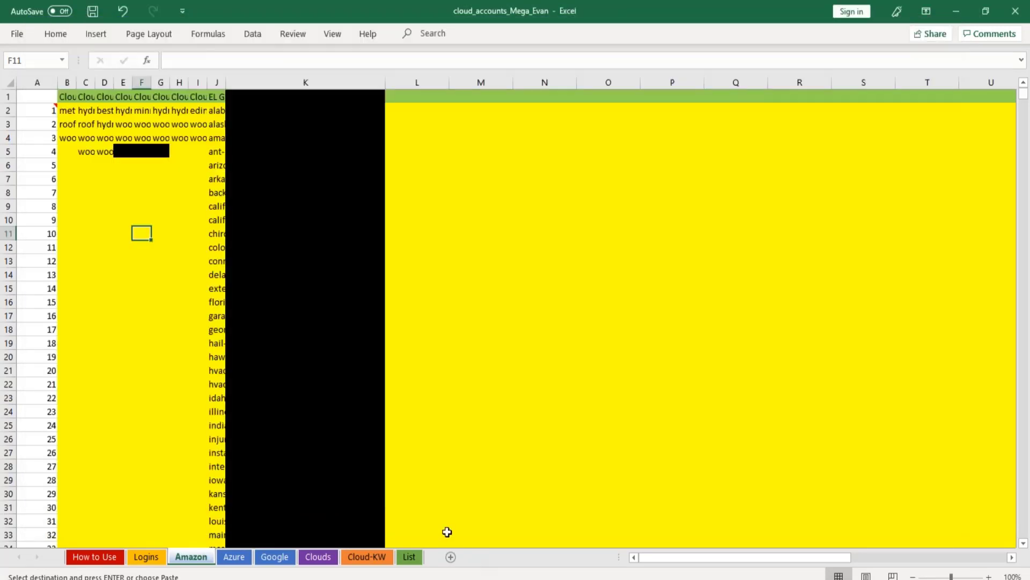
{"action": "left_click", "coordinate": [67, 110]}
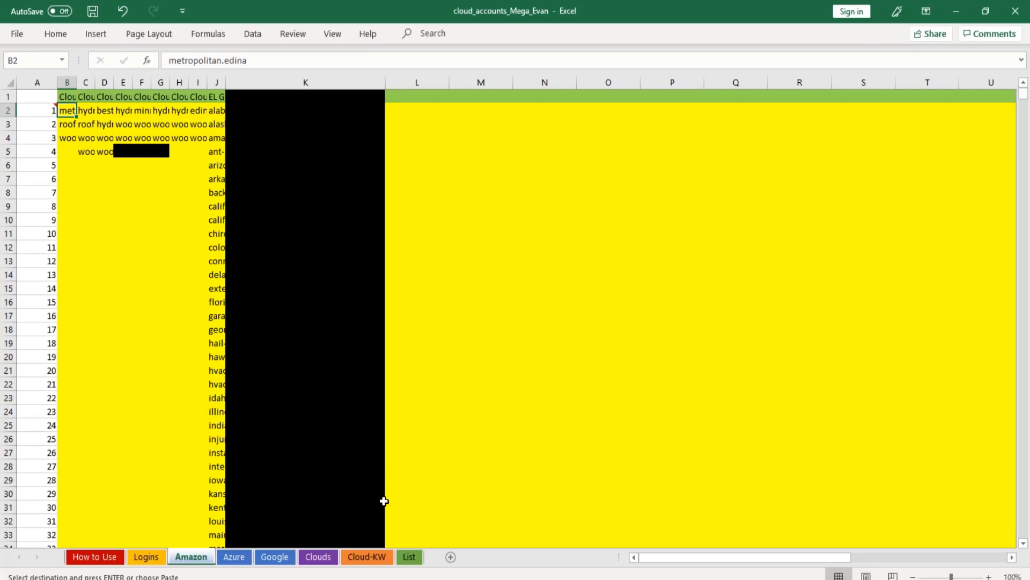
Show the List sheet and highlight the bucket search results in cells T2 to T6.
{"action": "left_click", "coordinate": [415, 561]}
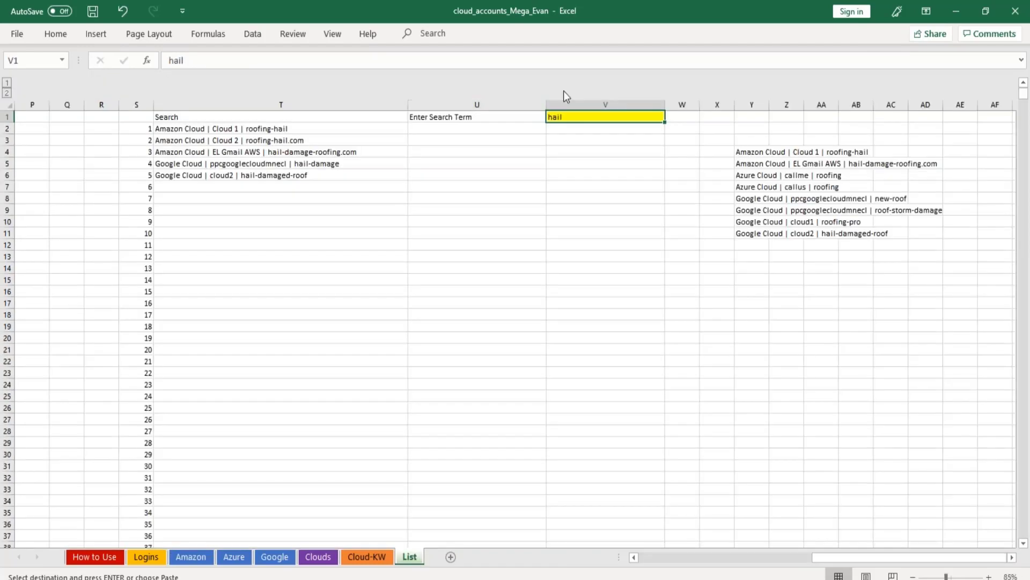
{"action": "left_click_drag", "start_coordinate": [219, 126], "coordinate": [222, 175]}
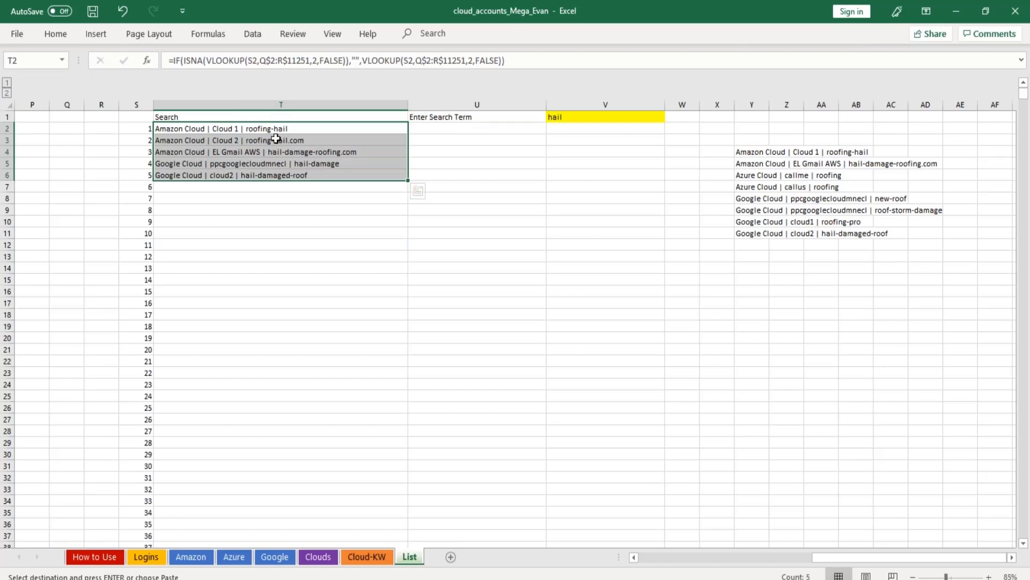
Try to search the bucket list by entering -al directly as the search term in cell V1.
{"action": "left_click", "coordinate": [559, 117]}
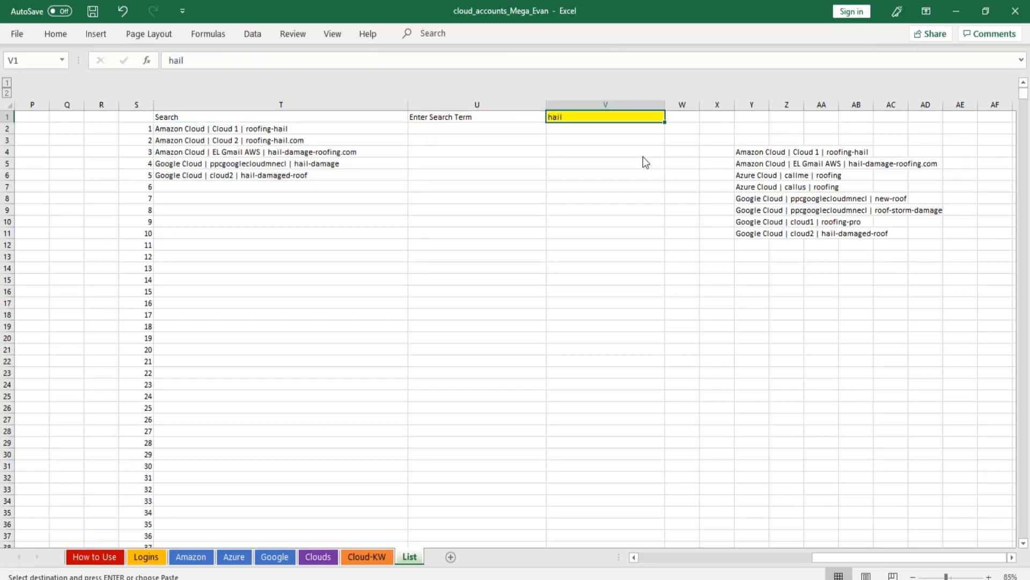
{"action": "type", "text": "-al"}
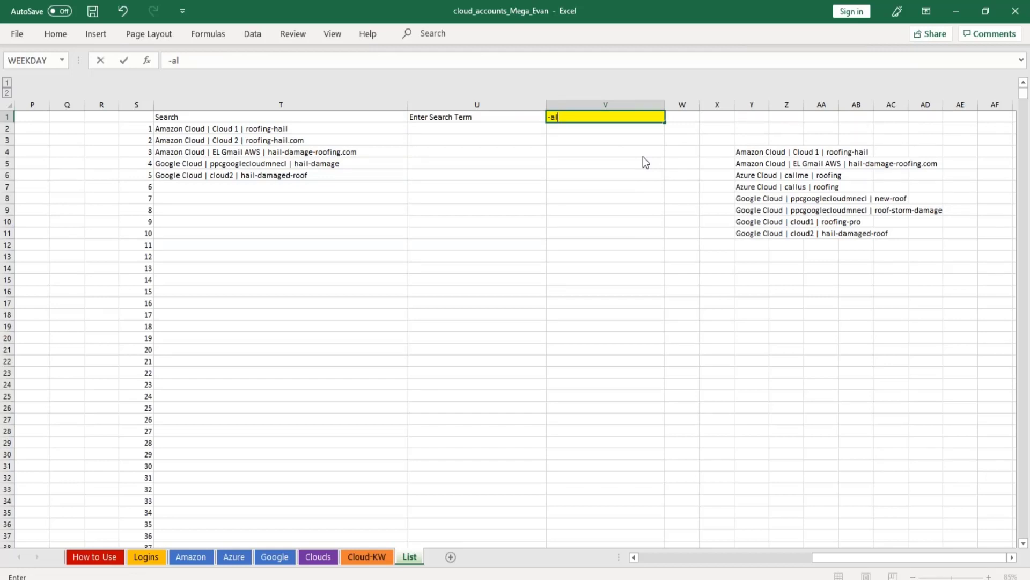
{"action": "key", "text": "Return"}
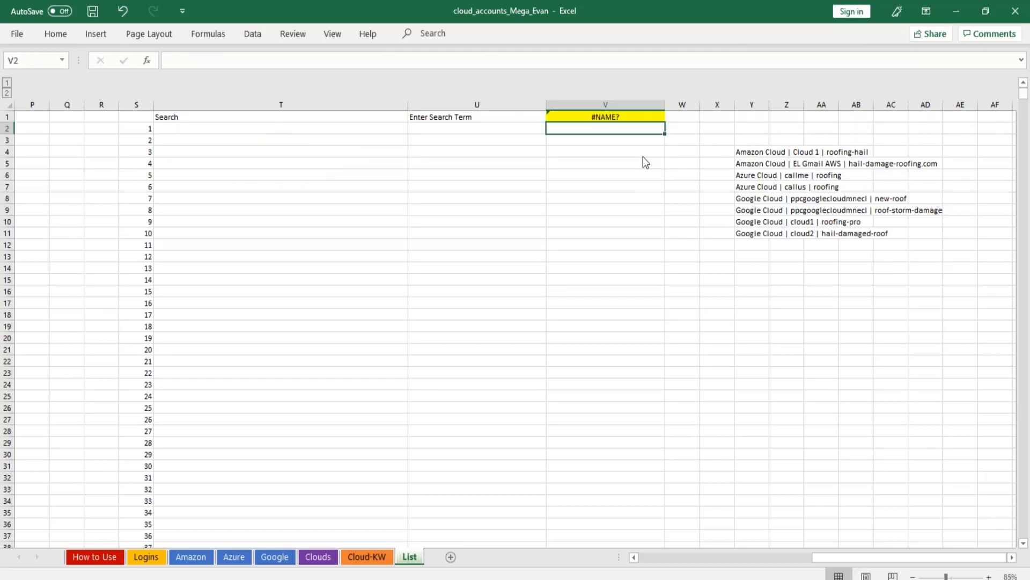
Search the bucket list for Alabama buckets by entering the formula ="-al" in cell V1.
{"action": "key", "text": "Up"}
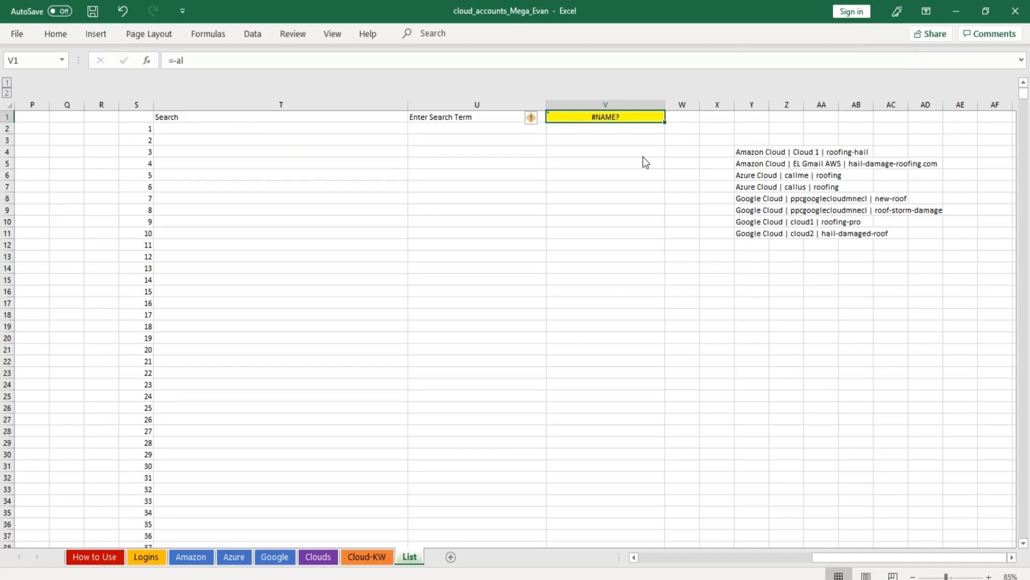
{"action": "type", "text": "=\"-"}
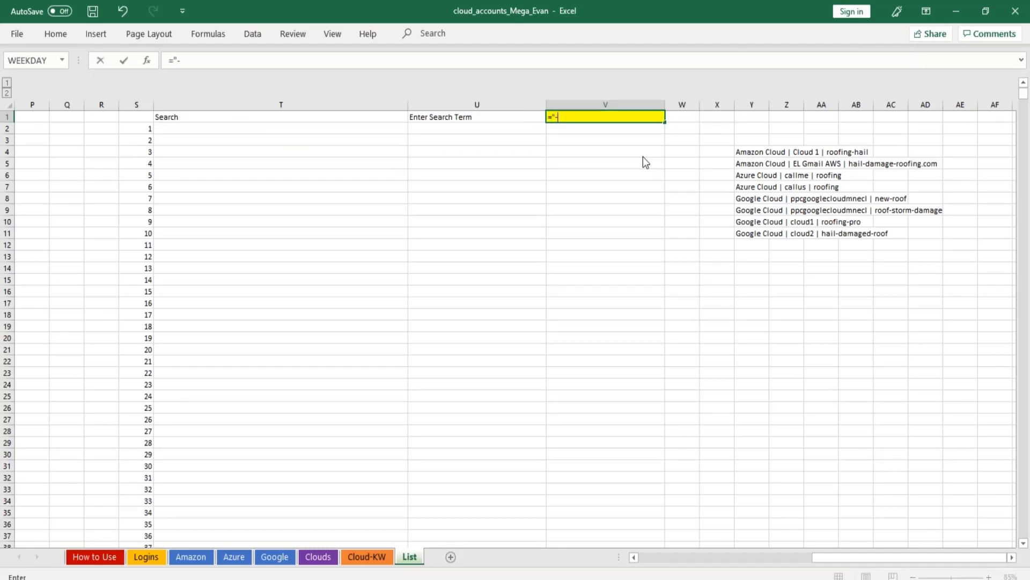
{"action": "type", "text": "al\""}
{"action": "key", "text": "Return"}
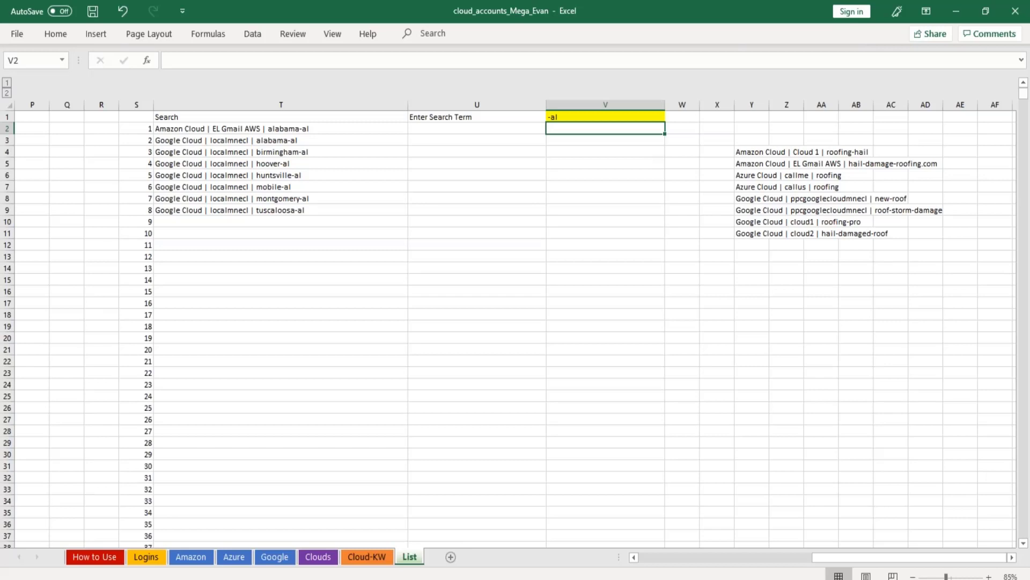
Search the bucket list for law by replacing the term in cell V1, and look through the matches in column T.
{"action": "left_click", "coordinate": [605, 117]}
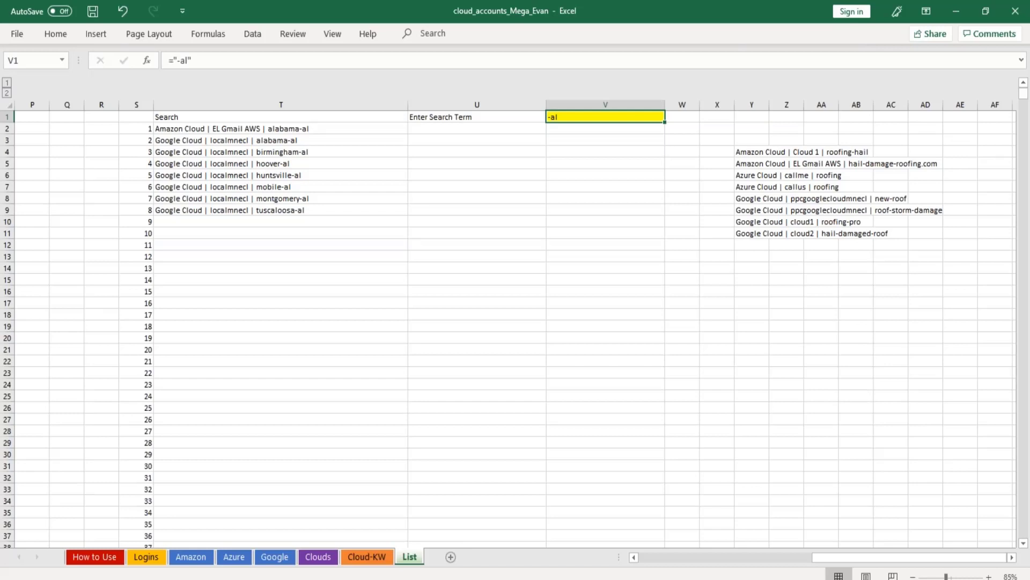
{"action": "key", "text": "BackSpace"}
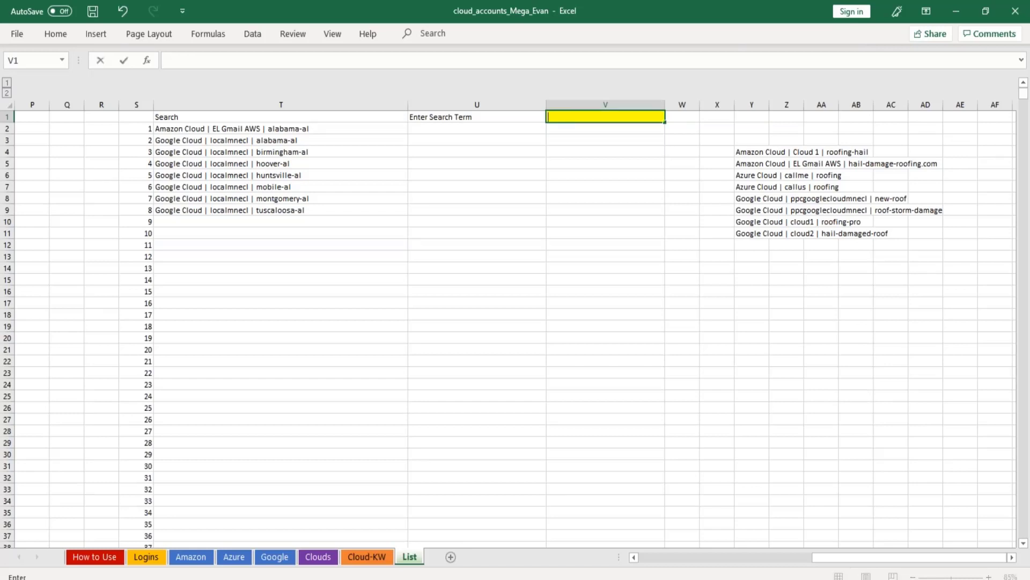
{"action": "type", "text": "law"}
{"action": "key", "text": "Return"}
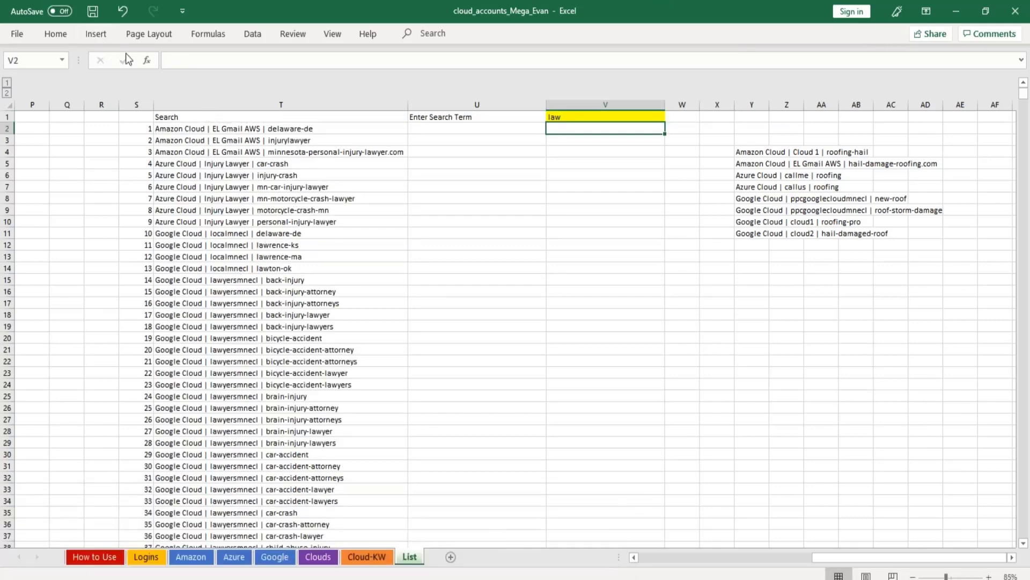
{"action": "scroll", "coordinate": [337, 183], "scroll_direction": "down", "scroll_amount": 20}
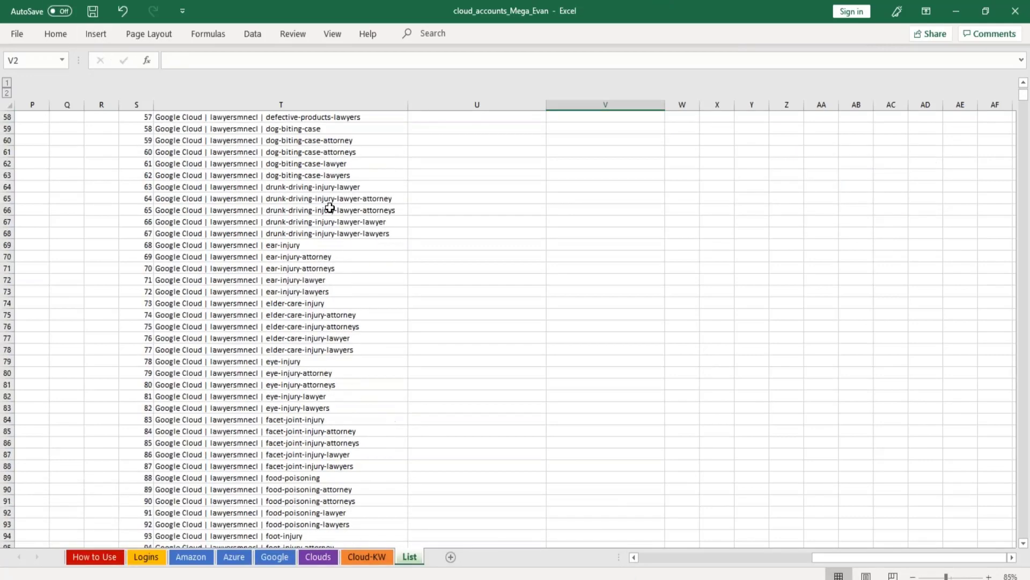
{"action": "scroll", "coordinate": [333, 201], "scroll_direction": "down", "scroll_amount": 20}
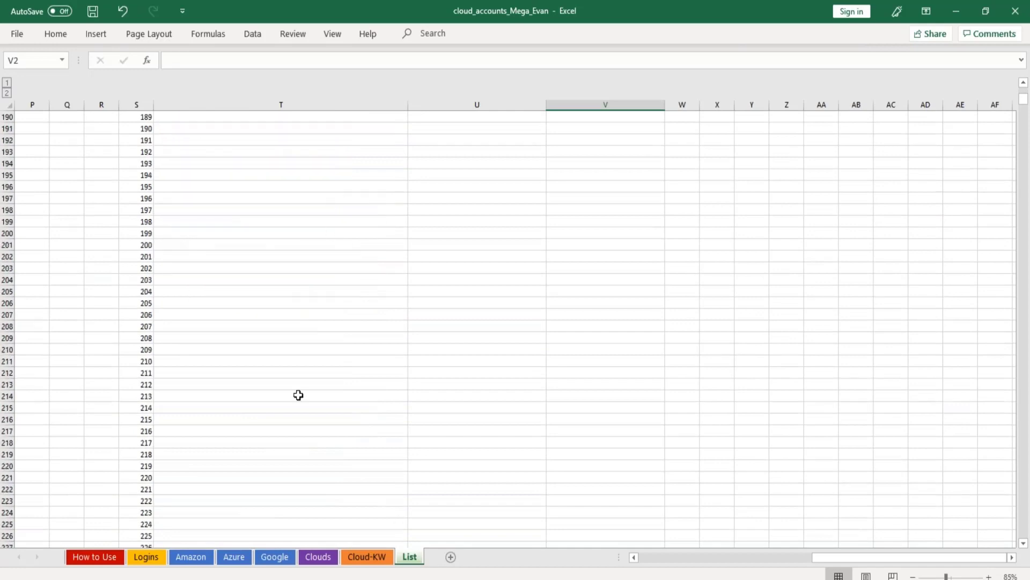
{"action": "scroll", "coordinate": [273, 350], "scroll_direction": "down", "scroll_amount": 20}
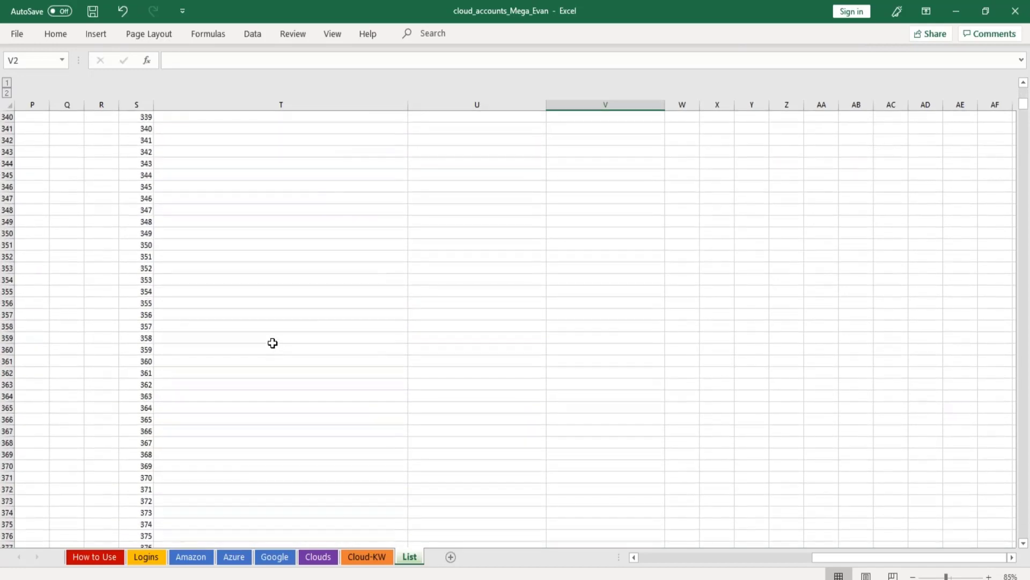
{"action": "scroll", "coordinate": [273, 335], "scroll_direction": "down", "scroll_amount": 20}
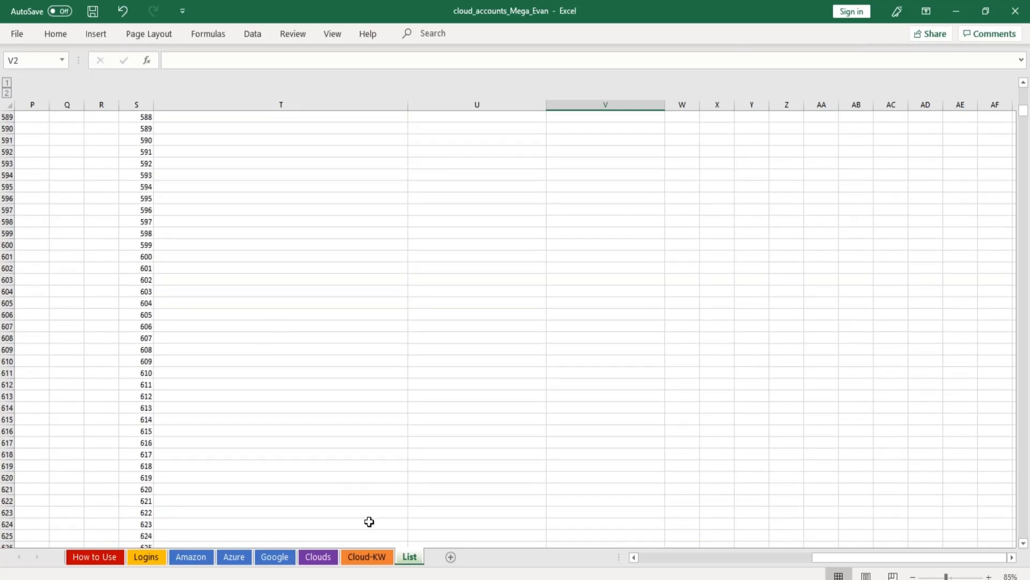
View the How to Use sheet and its instructions for the Amazon, Azure and Google tabs.
{"action": "left_click", "coordinate": [111, 561]}
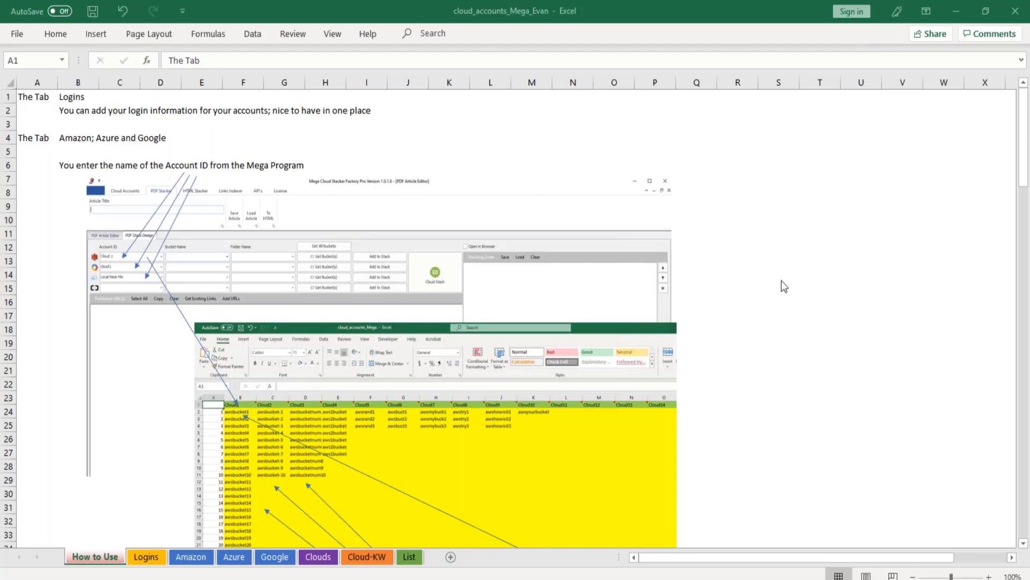
{"action": "scroll", "coordinate": [695, 281], "scroll_direction": "down", "scroll_amount": 1}
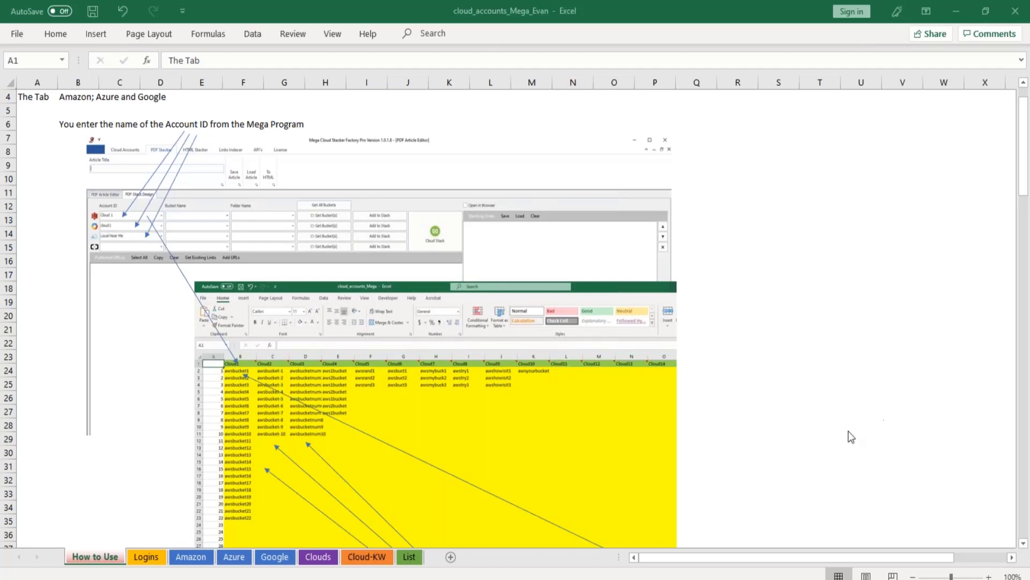
Review the How to Use sheet's illustrated guidance on entering account IDs and their buckets.
{"action": "scroll", "coordinate": [894, 319], "scroll_direction": "down", "scroll_amount": 2}
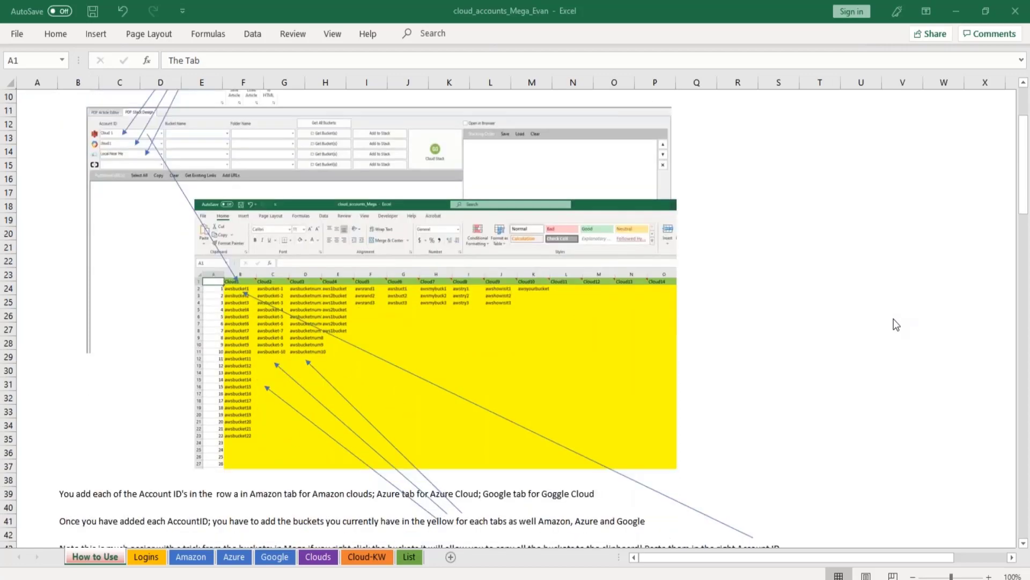
{"action": "scroll", "coordinate": [894, 319], "scroll_direction": "up", "scroll_amount": 3}
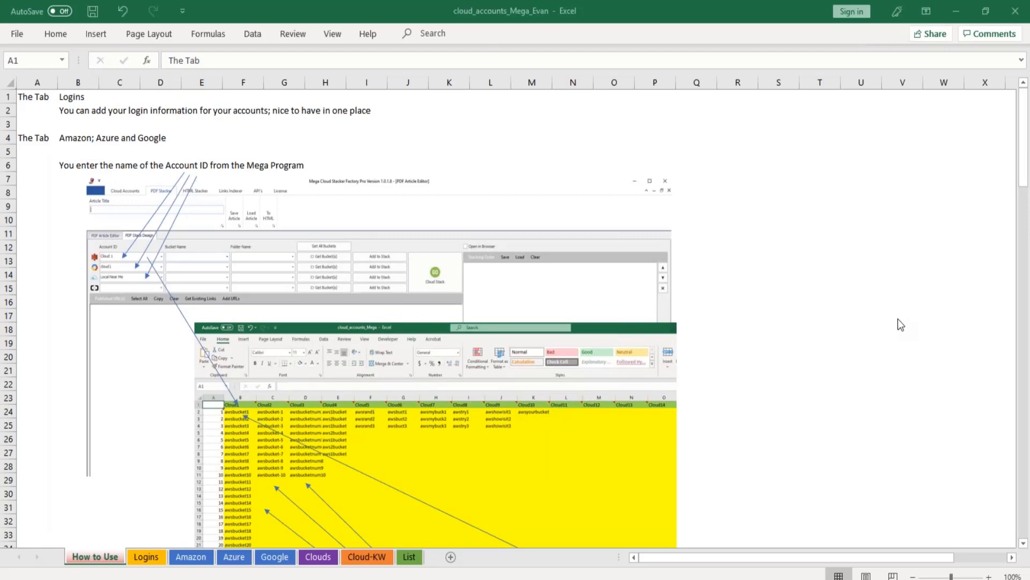
{"action": "scroll", "coordinate": [898, 321], "scroll_direction": "down", "scroll_amount": 2}
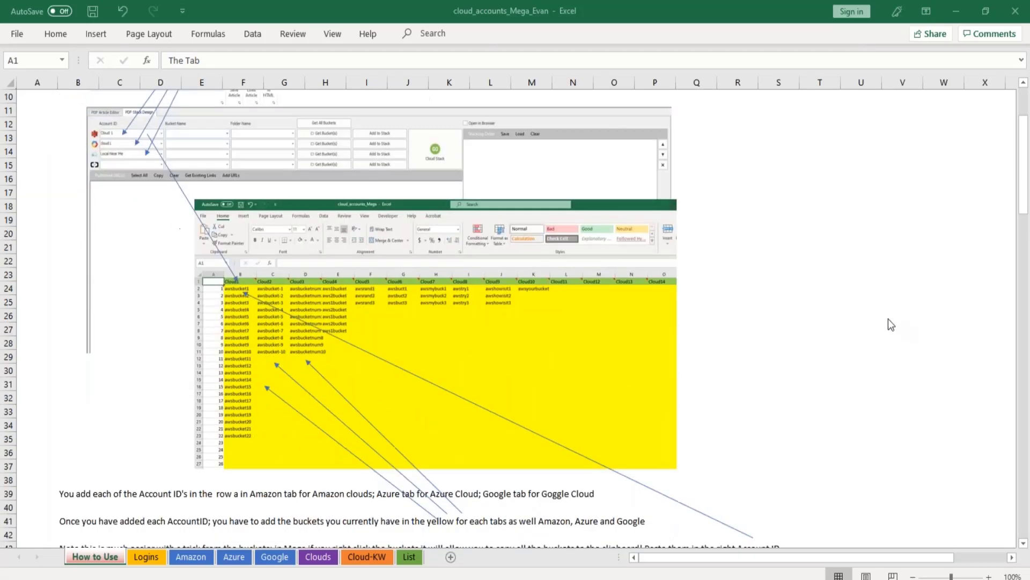
{"action": "scroll", "coordinate": [888, 320], "scroll_direction": "up", "scroll_amount": 2}
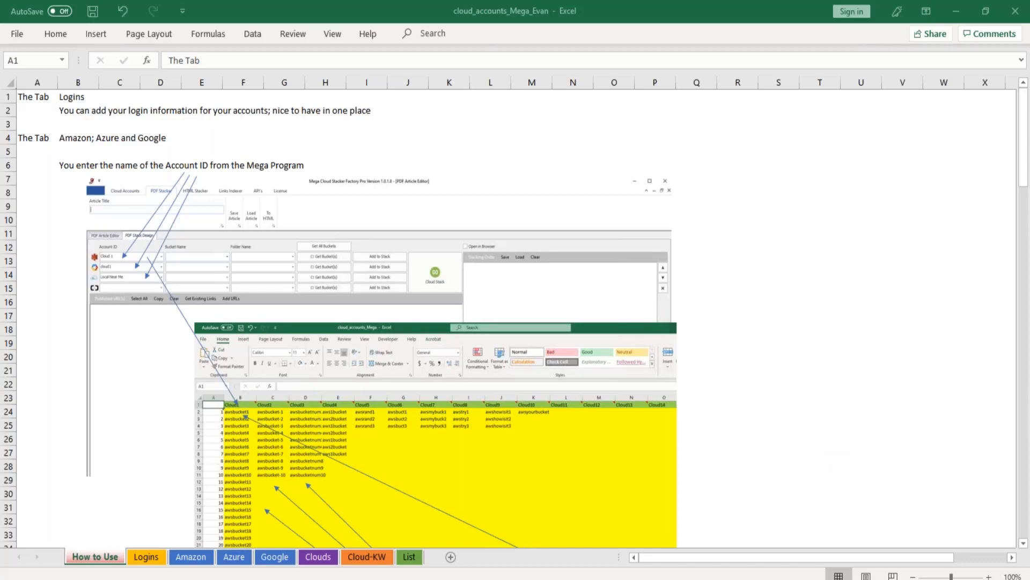
Switch to Skype and open the special training group chat.
{"action": "key", "text": "alt+Tab"}
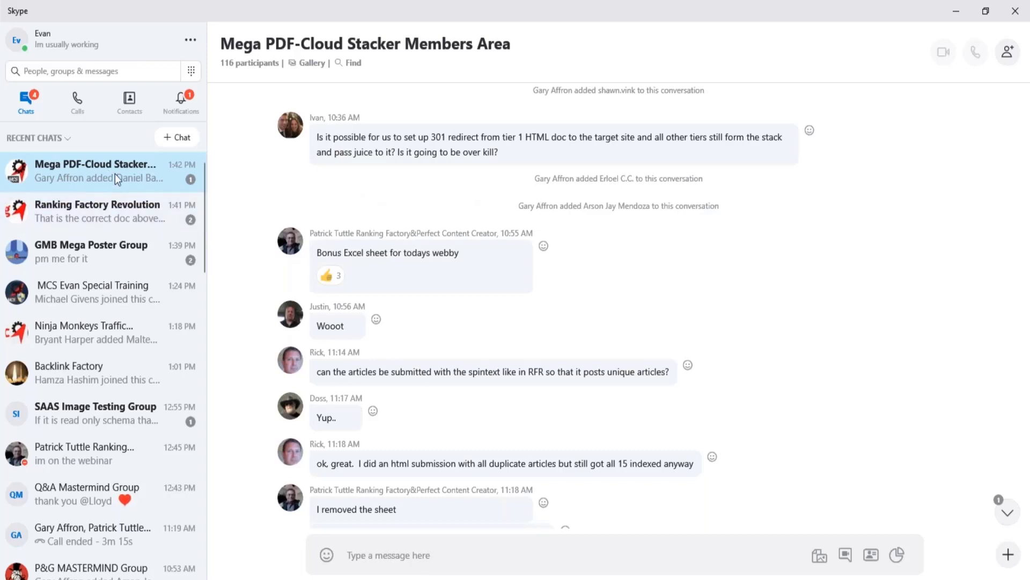
{"action": "left_click", "coordinate": [96, 294]}
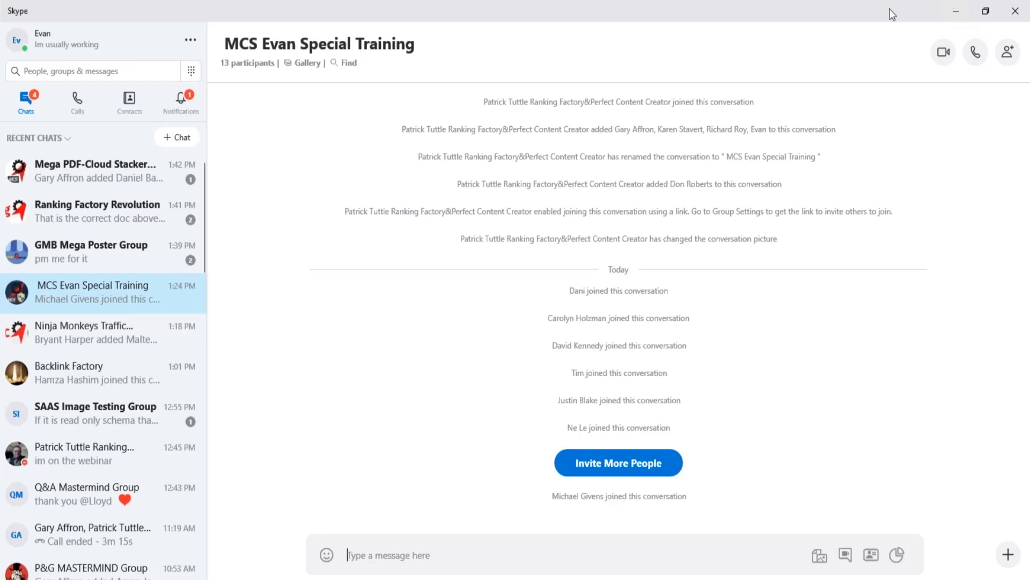
Open the Mega PDF-Cloud Stacker Members Area chat and look through its messages for the shared cloud_accounts_Mega Excel file.
{"action": "left_click", "coordinate": [91, 167]}
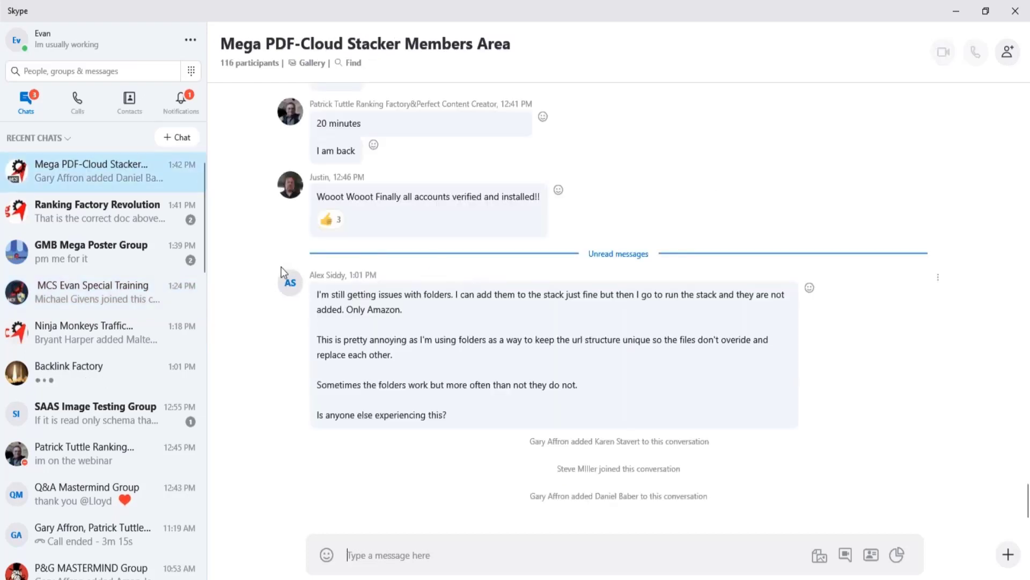
{"action": "scroll", "coordinate": [364, 279], "scroll_direction": "up", "scroll_amount": 5}
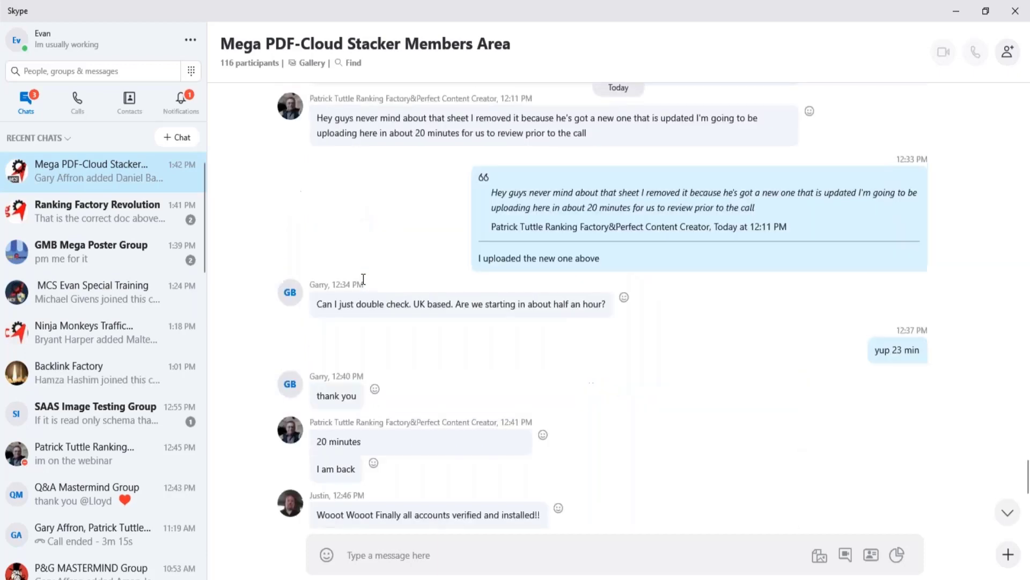
{"action": "scroll", "coordinate": [362, 279], "scroll_direction": "up", "scroll_amount": 7}
{"action": "scroll", "coordinate": [359, 278], "scroll_direction": "down", "scroll_amount": 6}
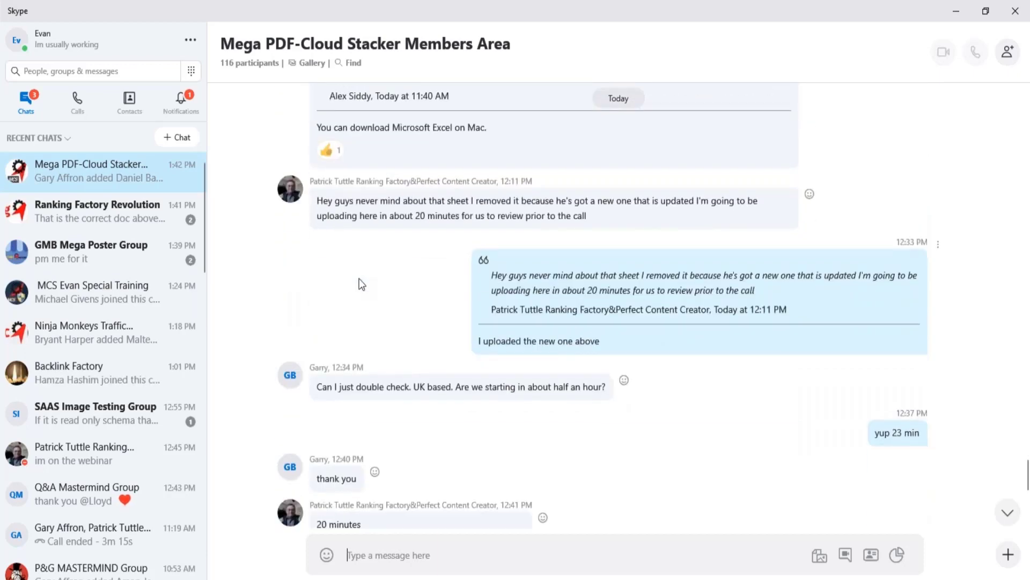
{"action": "scroll", "coordinate": [359, 278], "scroll_direction": "up", "scroll_amount": 1}
{"action": "scroll", "coordinate": [359, 278], "scroll_direction": "down", "scroll_amount": 7}
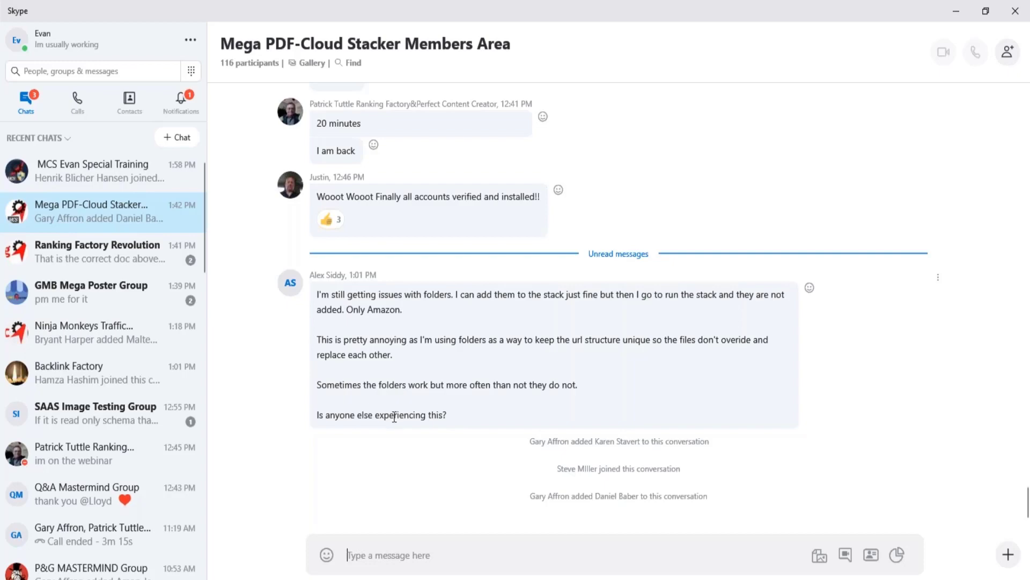
{"action": "scroll", "coordinate": [393, 415], "scroll_direction": "up", "scroll_amount": 2}
{"action": "scroll", "coordinate": [393, 413], "scroll_direction": "up", "scroll_amount": 10}
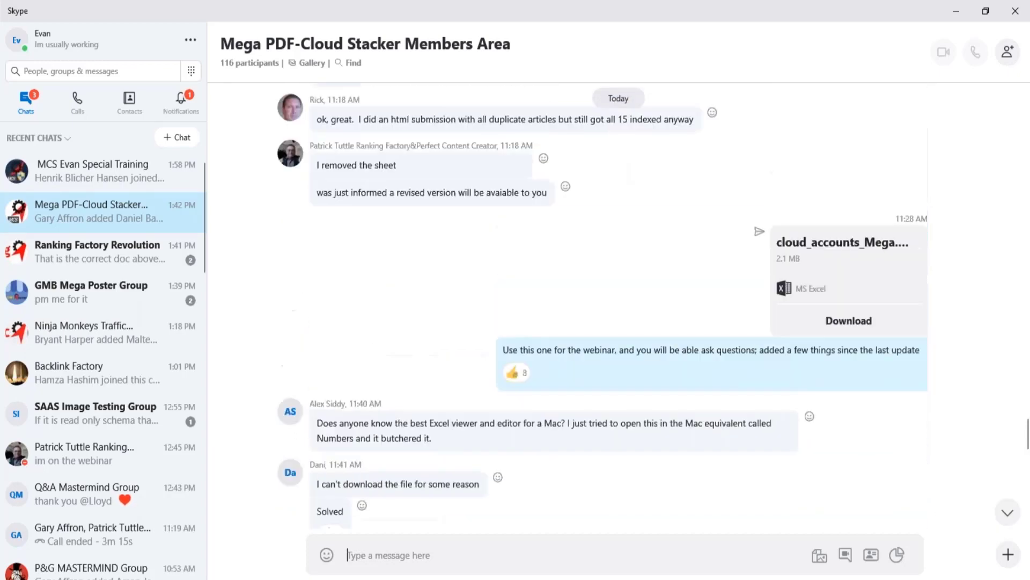
{"action": "scroll", "coordinate": [393, 414], "scroll_direction": "down", "scroll_amount": 10}
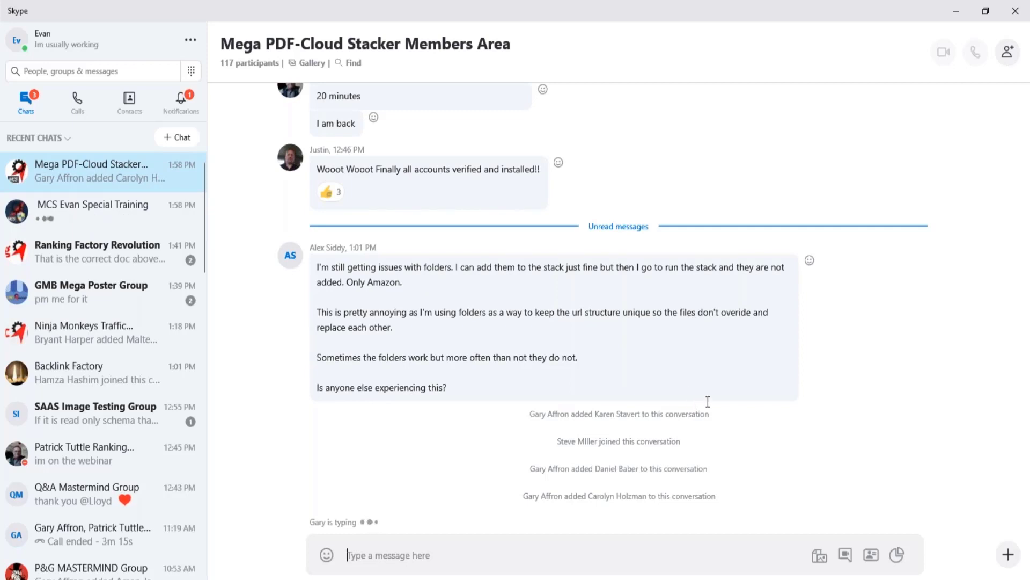
{"action": "key", "text": "alt+Tab"}
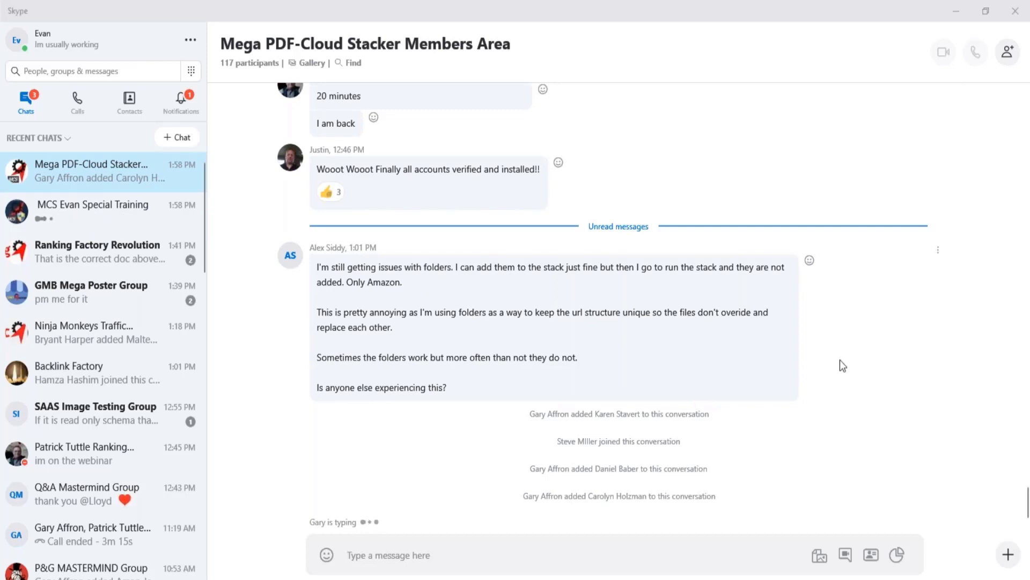